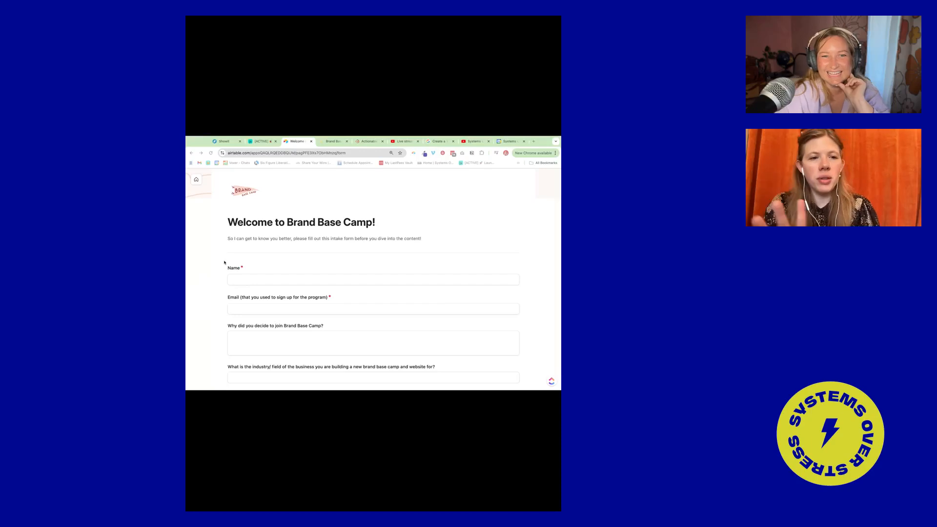
# - Review the opening questions of the Brand Base Camp intake form, highlighting the one about the industry or field of the business
pyautogui.scroll(-2, 225, 261)
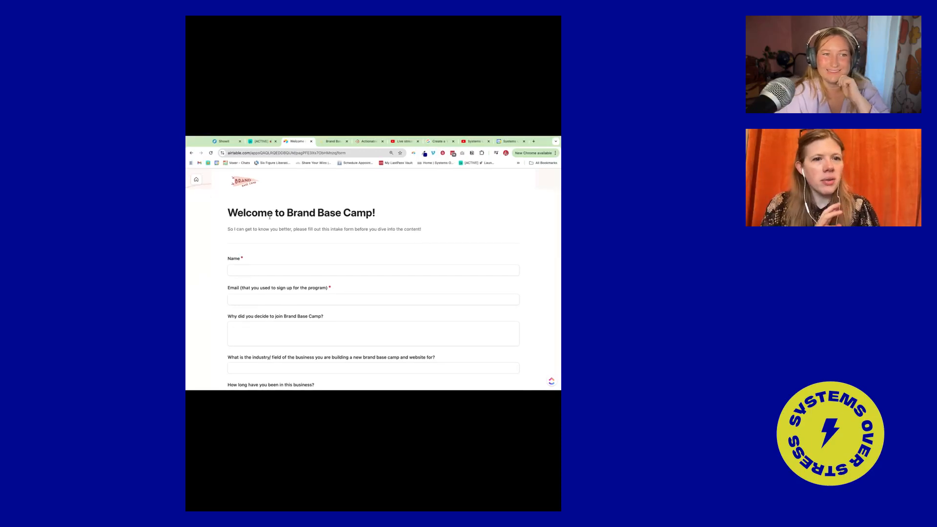
pyautogui.scroll(-2, 244, 287)
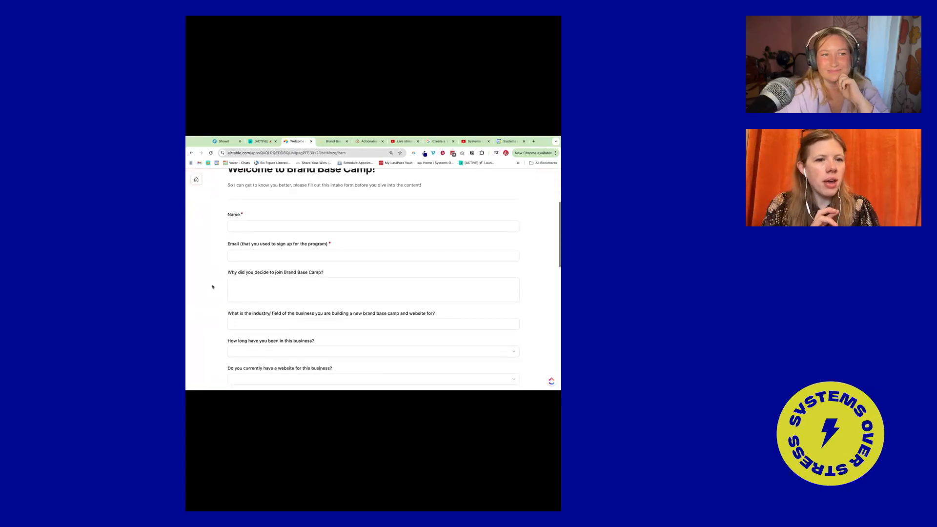
pyautogui.scroll(-3, 245, 286)
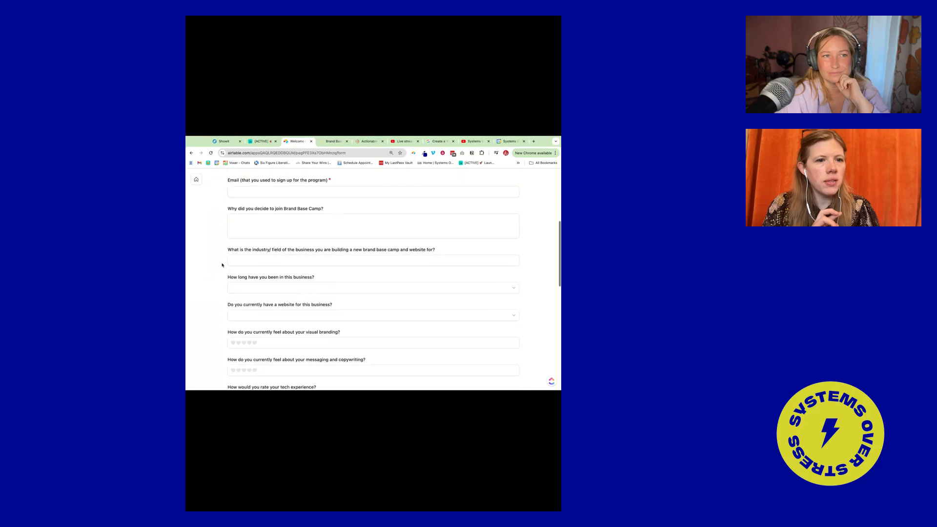
pyautogui.click(247, 262)
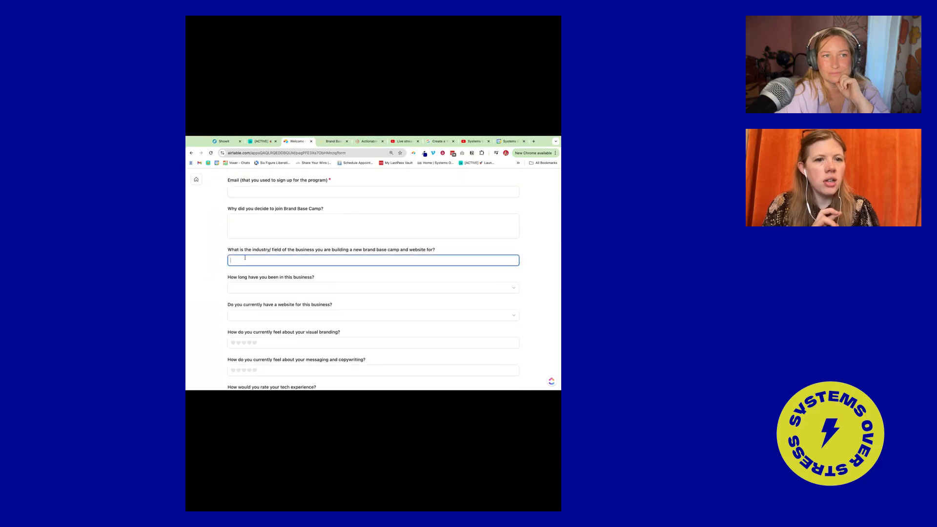
pyautogui.doubleClick(259, 250)
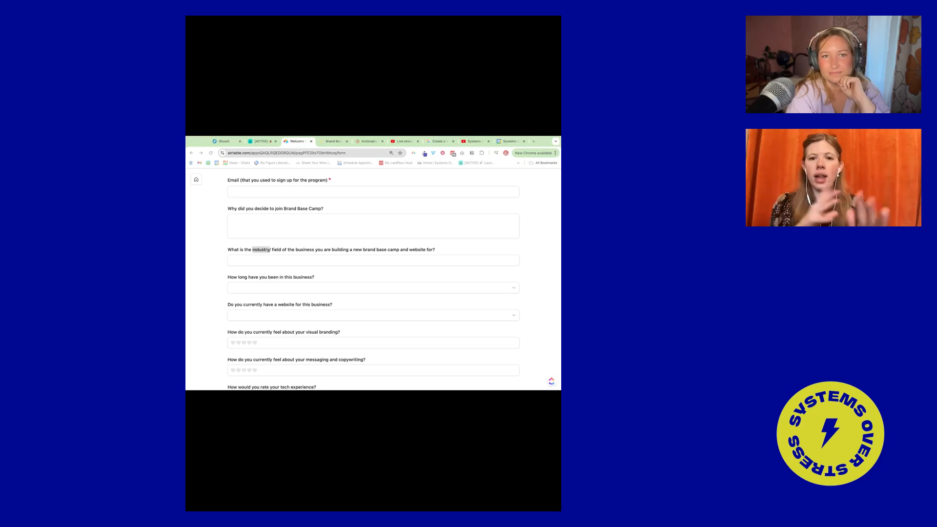
pyautogui.click(258, 259)
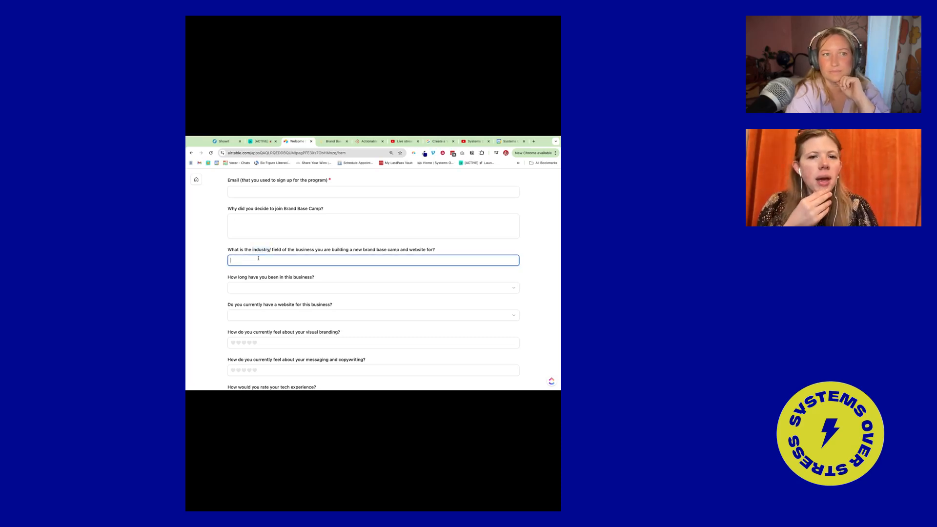
pyautogui.tripleClick(375, 250)
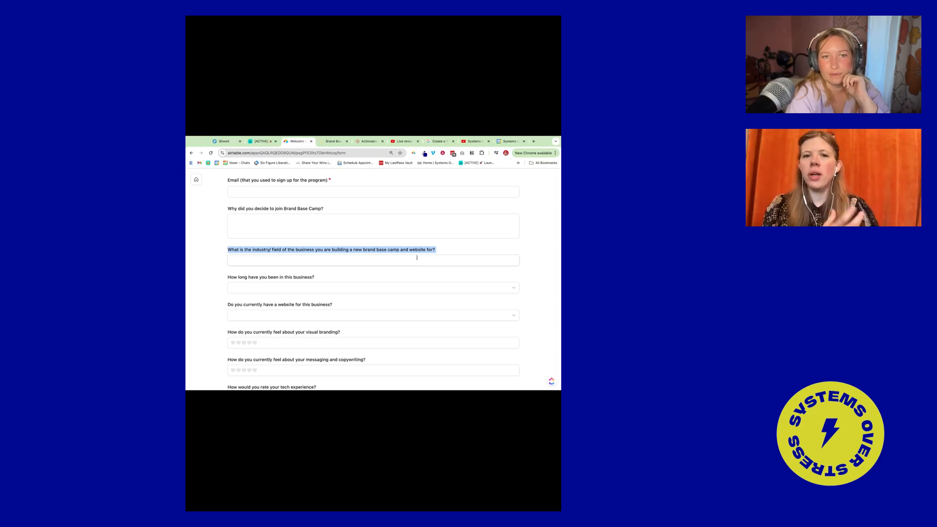
pyautogui.scroll(-1, 417, 257)
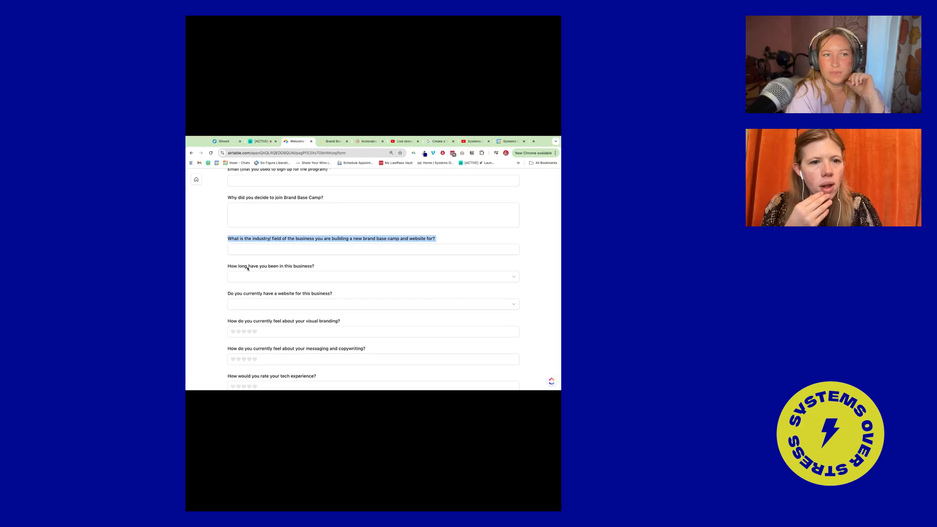
pyautogui.scroll(-1, 246, 269)
pyautogui.click(268, 237)
pyautogui.scroll(-1, 268, 237)
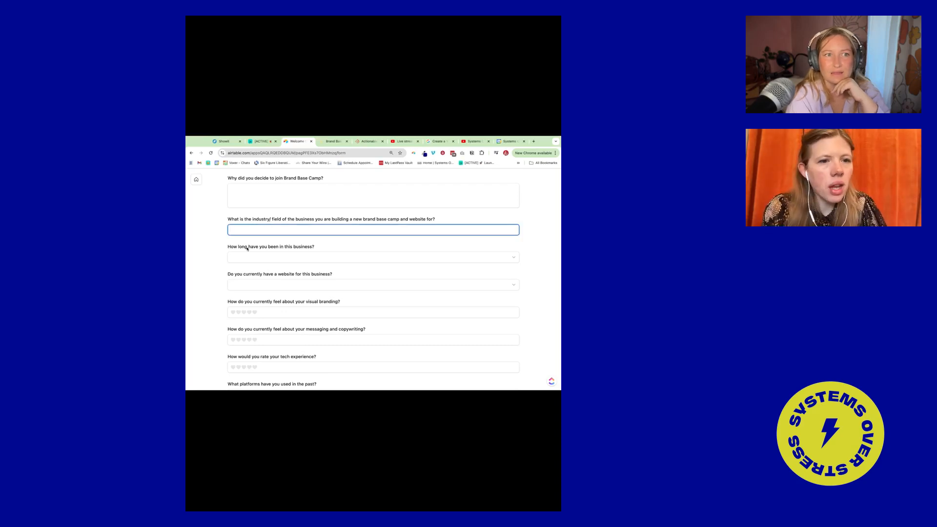
# - Highlight the question on how long the respondent has been in business and view its answer options
pyautogui.scroll(-1, 246, 249)
pyautogui.moveTo(316, 233); pyautogui.dragTo(233, 235)
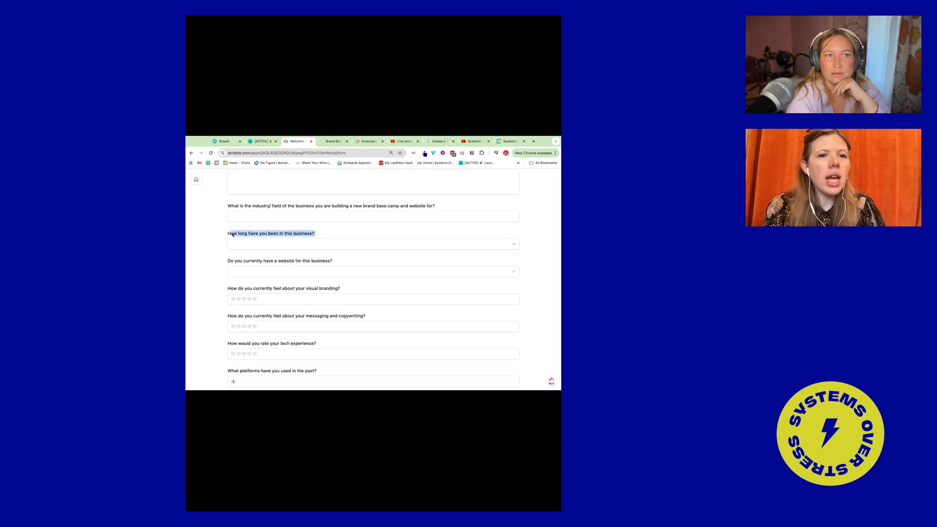
pyautogui.click(233, 234)
pyautogui.moveTo(316, 234); pyautogui.dragTo(267, 234)
pyautogui.click(280, 244)
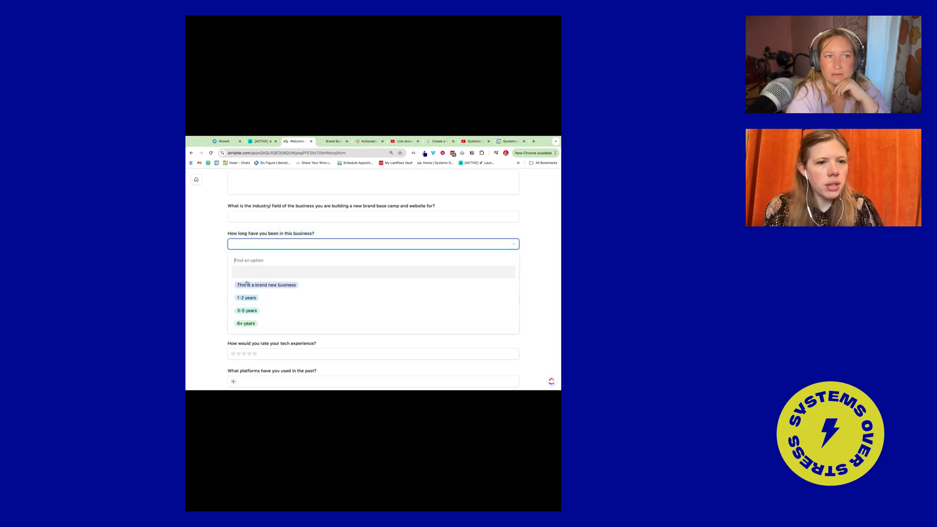
pyautogui.click(215, 249)
pyautogui.scroll(-2, 244, 244)
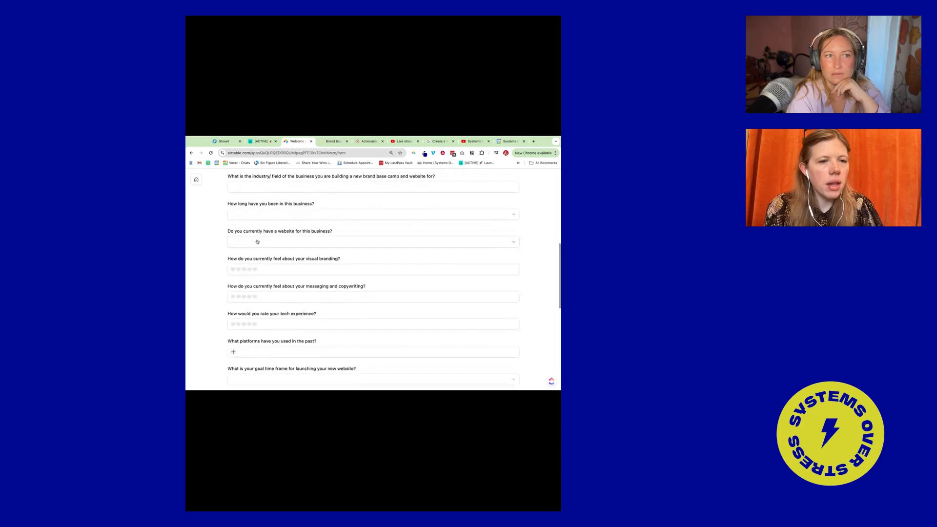
# - Answer Yes to currently having a website for this business, switch the answer to No, and set it back to Yes
pyautogui.click(256, 241)
pyautogui.click(240, 283)
pyautogui.scroll(-1, 251, 239)
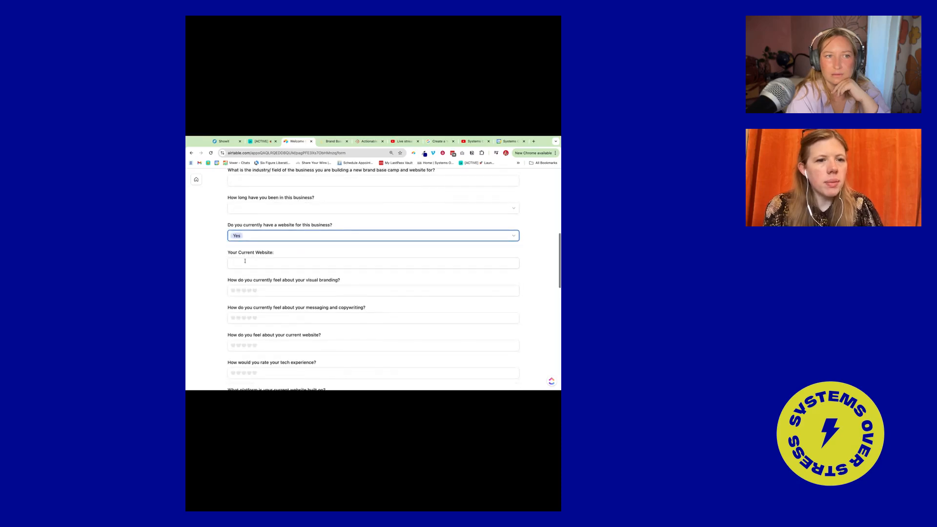
pyautogui.click(255, 238)
pyautogui.click(240, 289)
pyautogui.click(246, 236)
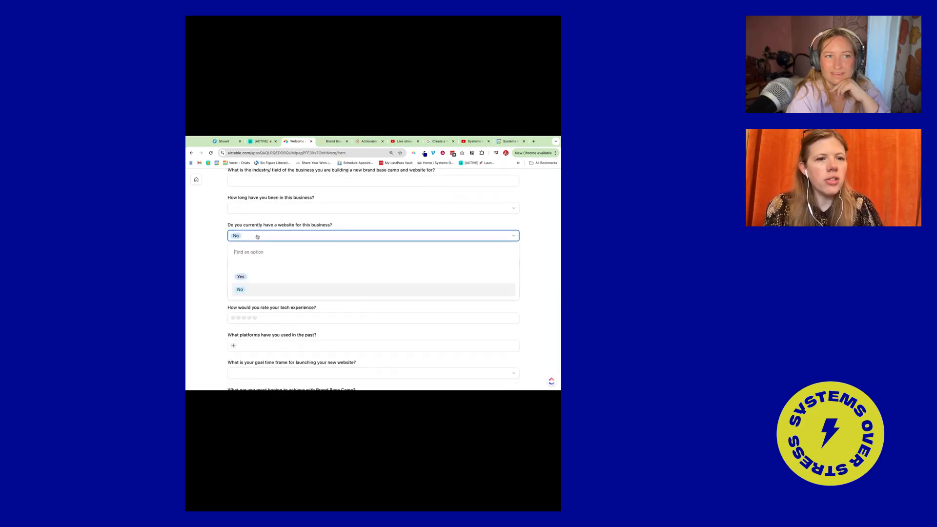
pyautogui.click(244, 282)
pyautogui.scroll(-1, 219, 268)
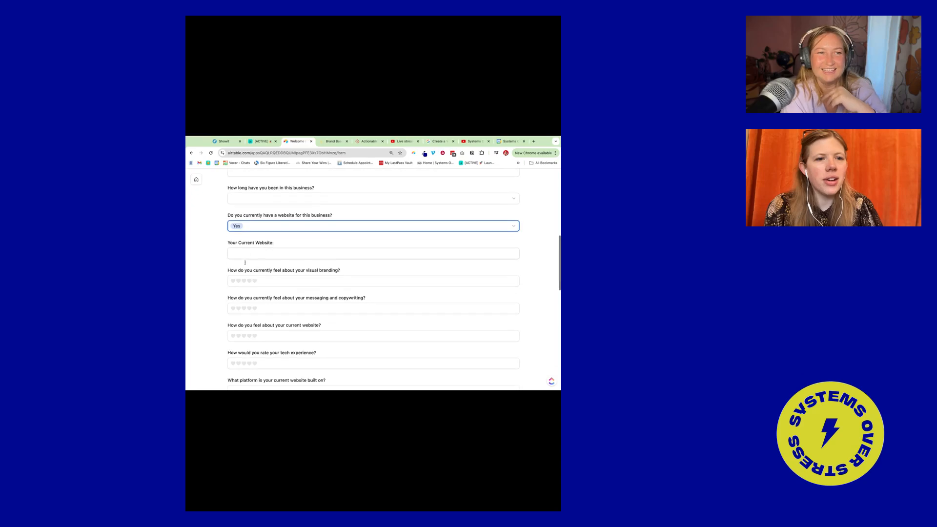
# - Give five hearts each to the visual branding, messaging and copywriting, current website and tech experience ratings
pyautogui.scroll(-5, 219, 269)
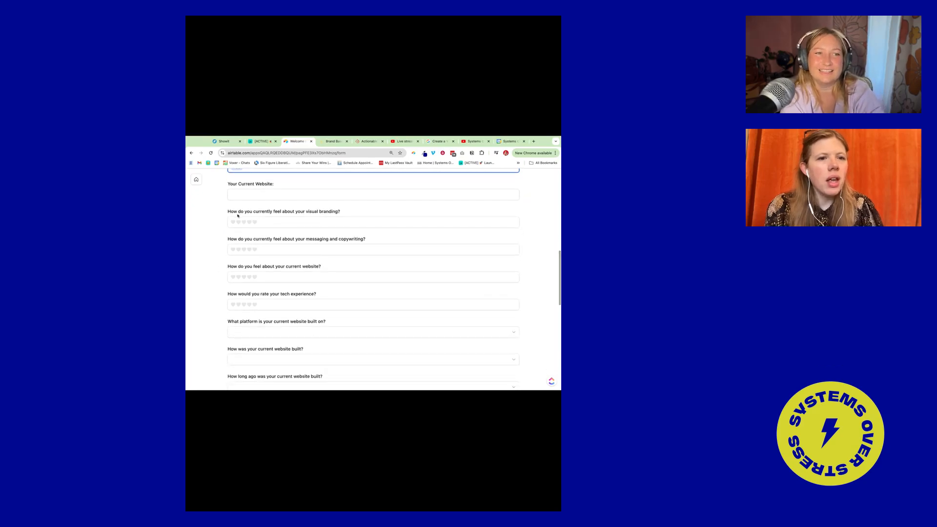
pyautogui.click(256, 223)
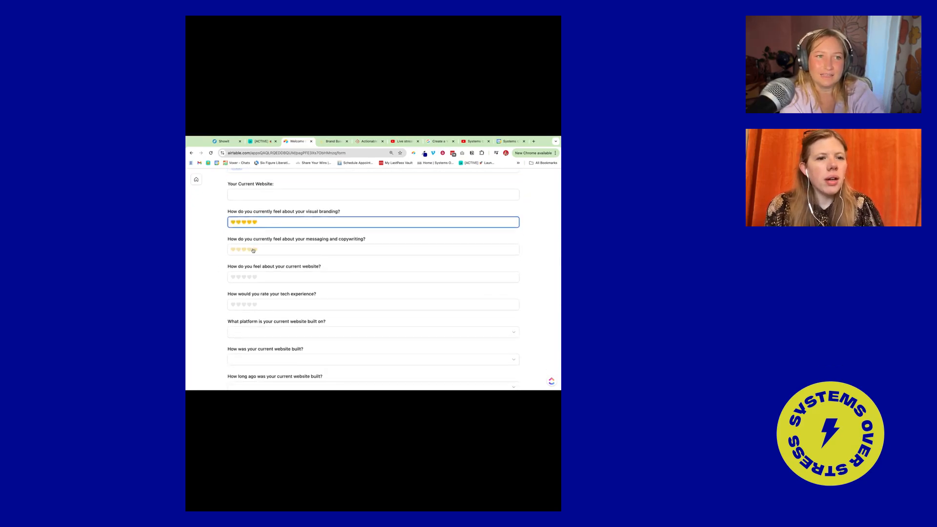
pyautogui.click(255, 249)
pyautogui.click(254, 276)
pyautogui.click(253, 299)
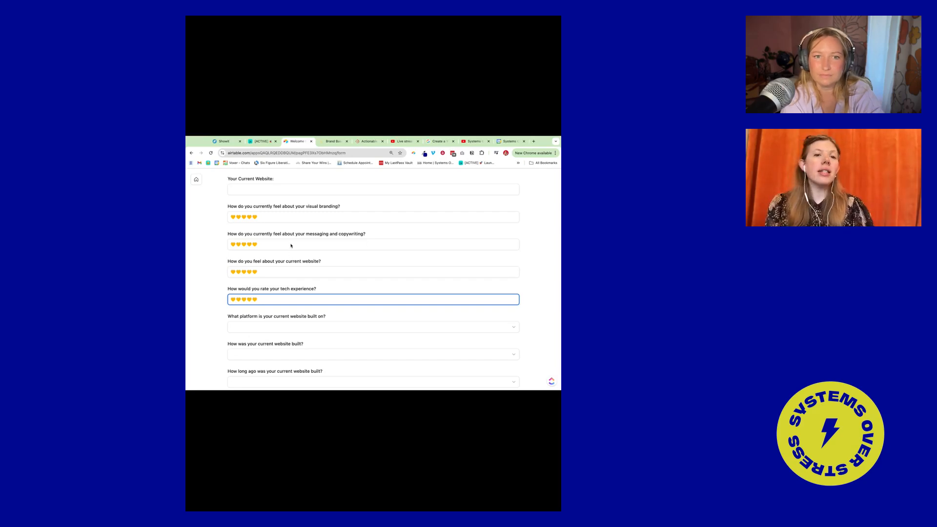
pyautogui.press('super+Tab')
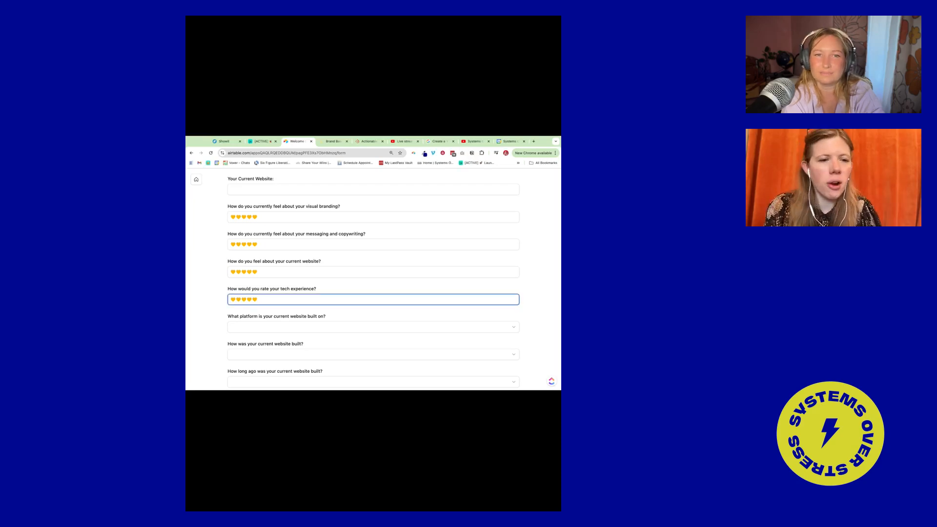
# - View the answer options for the current website's platform and for how it was built, without choosing any
pyautogui.scroll(-1, 241, 295)
pyautogui.click(241, 296)
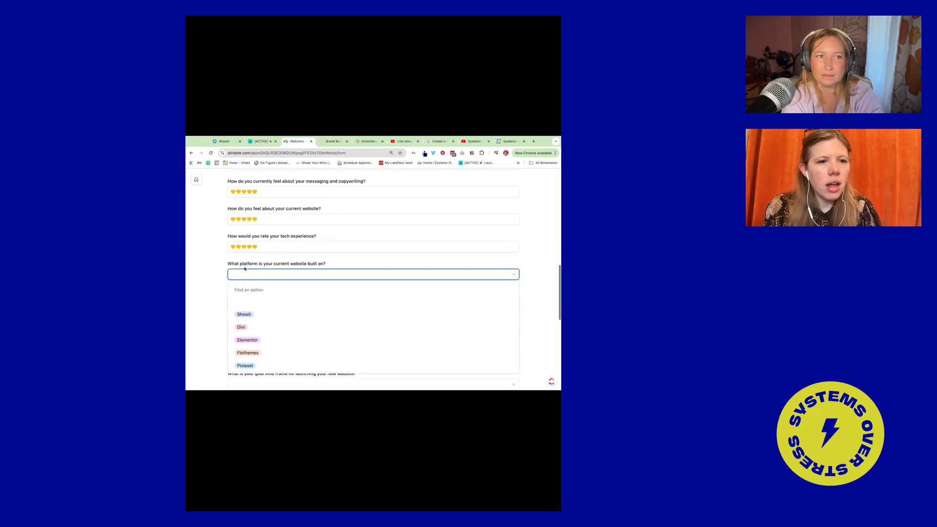
pyautogui.scroll(-2, 250, 330)
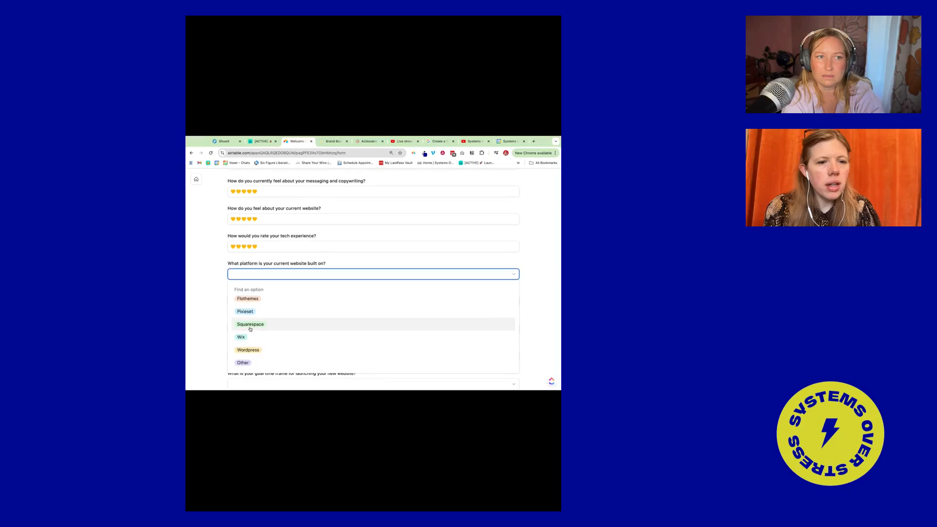
pyautogui.scroll(2, 250, 329)
pyautogui.click(226, 311)
pyautogui.scroll(-1, 226, 311)
pyautogui.click(242, 280)
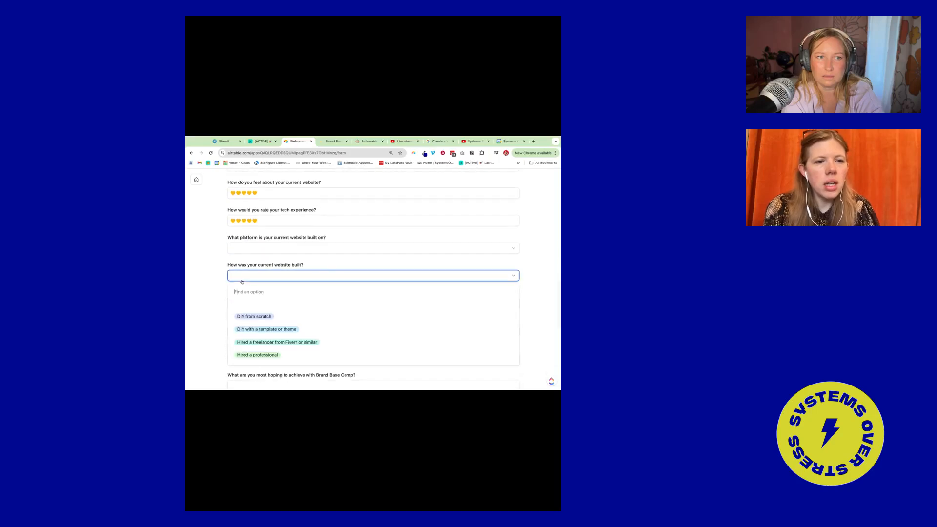
pyautogui.click(204, 268)
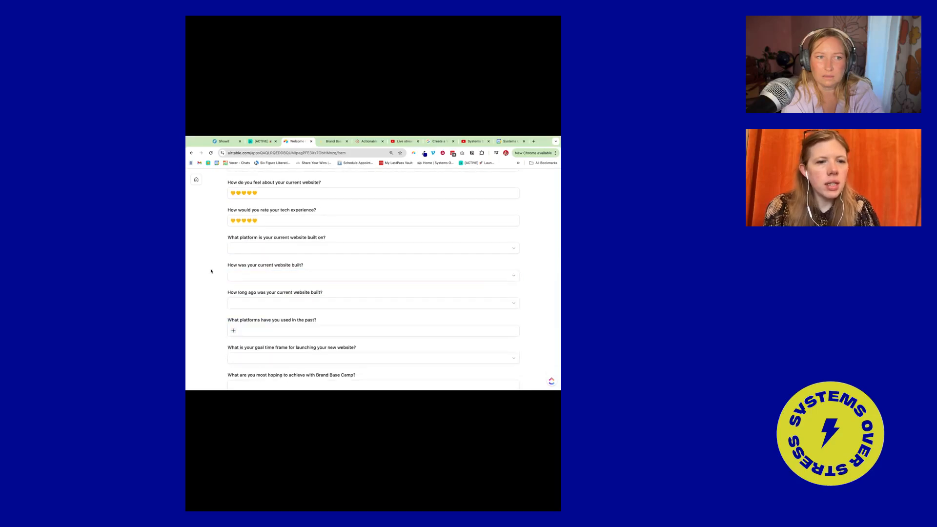
# - View the answer options for the current website's age, platforms used in the past and the launch time frame, without choosing any
pyautogui.scroll(-2, 230, 268)
pyautogui.click(248, 232)
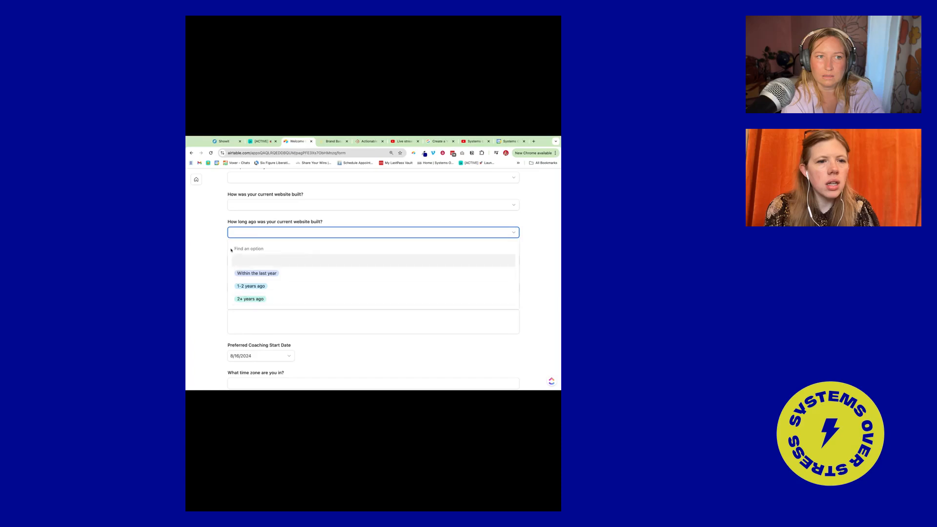
pyautogui.click(207, 251)
pyautogui.scroll(-1, 207, 251)
pyautogui.click(232, 238)
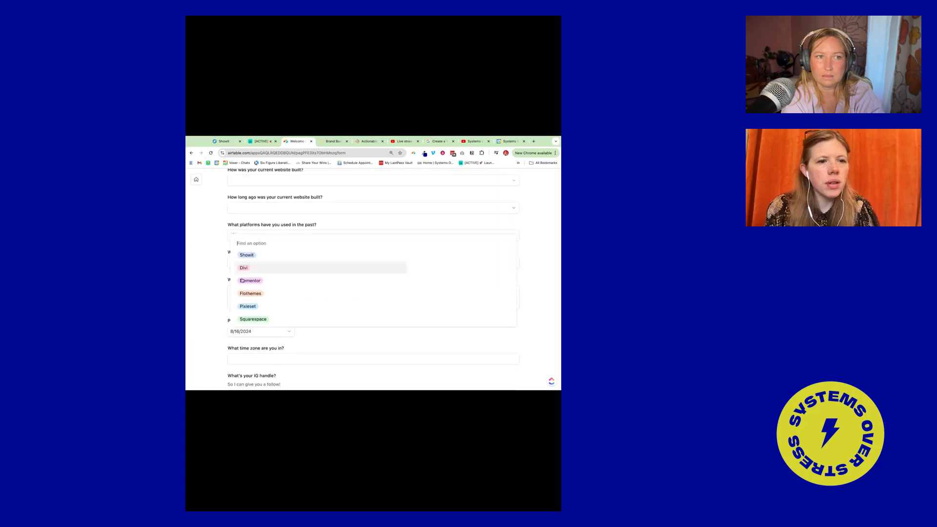
pyautogui.scroll(-1, 231, 274)
pyautogui.click(225, 259)
pyautogui.scroll(-1, 232, 245)
pyautogui.click(237, 241)
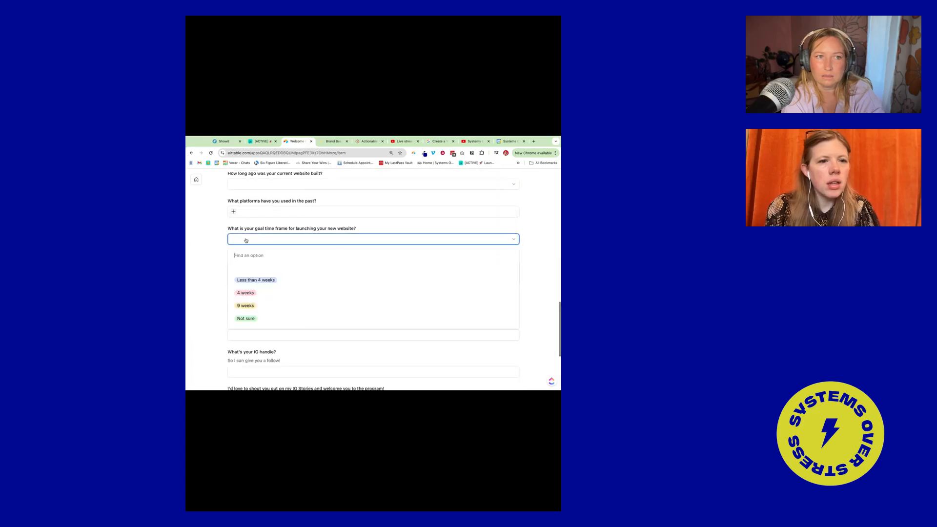
pyautogui.click(217, 250)
# - Review the form's closing questions, from hopes for Brand Base Camp to anything else to share, leaving the text fields empty
pyautogui.scroll(-1, 216, 251)
pyautogui.scroll(-1, 217, 251)
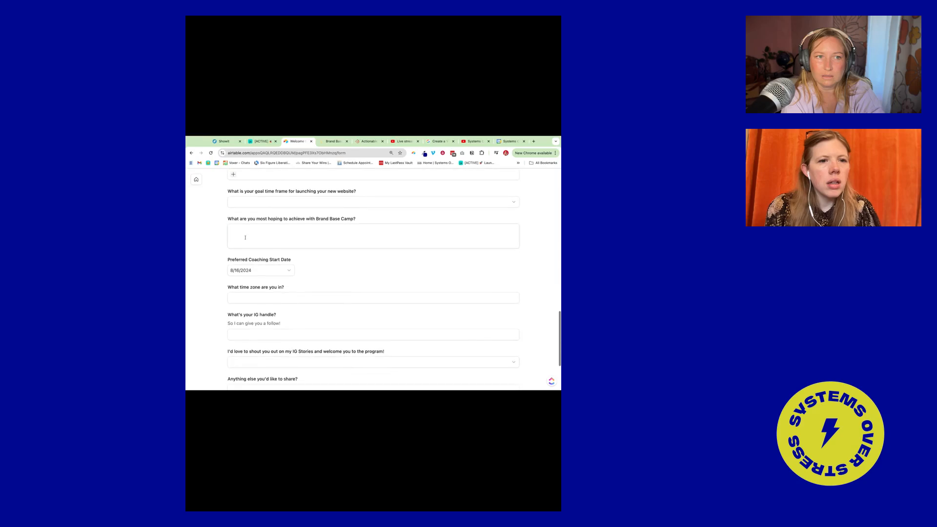
pyautogui.click(253, 230)
pyautogui.scroll(-2, 253, 226)
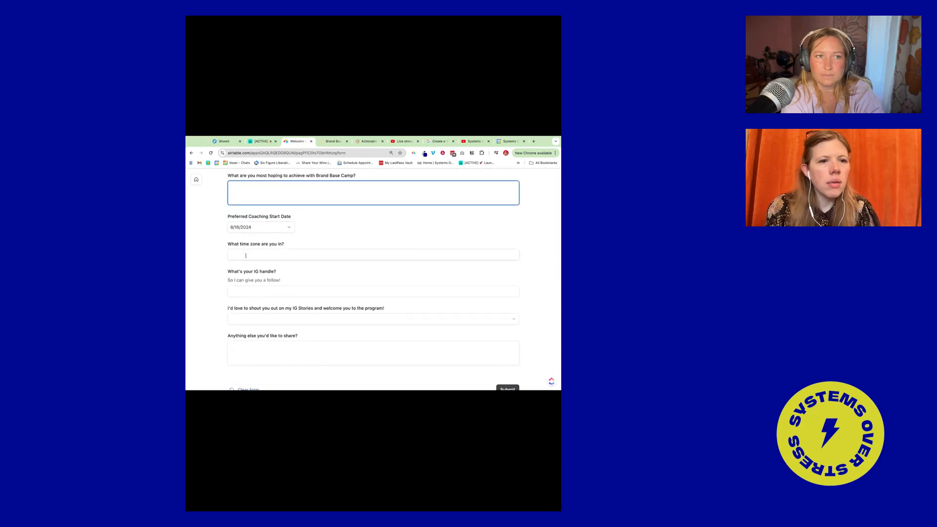
pyautogui.click(245, 256)
pyautogui.scroll(-1, 241, 282)
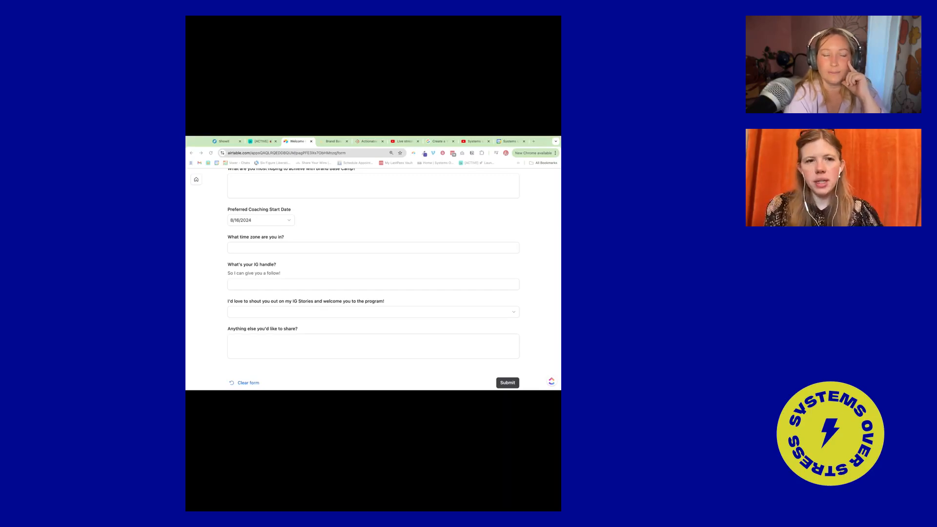
pyautogui.click(224, 247)
# - Look over the whole intake form again, from the welcome heading through the website and rating questions
pyautogui.scroll(15, 223, 246)
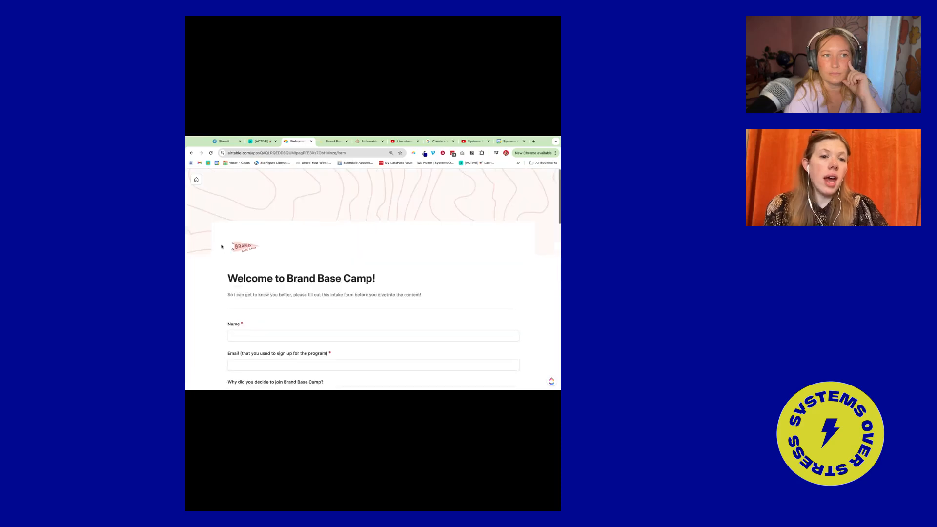
pyautogui.scroll(-15, 223, 247)
pyautogui.scroll(2, 223, 247)
pyautogui.scroll(15, 374, 279)
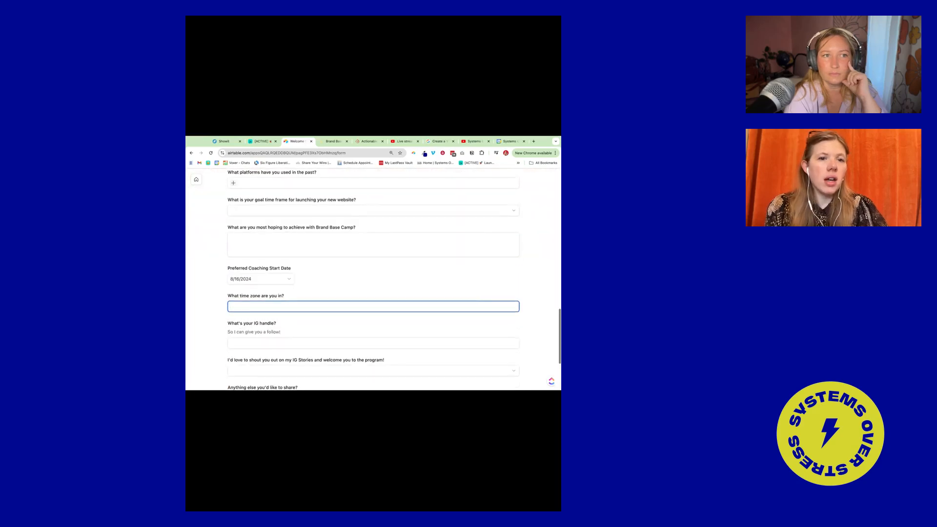
pyautogui.scroll(-2, 374, 280)
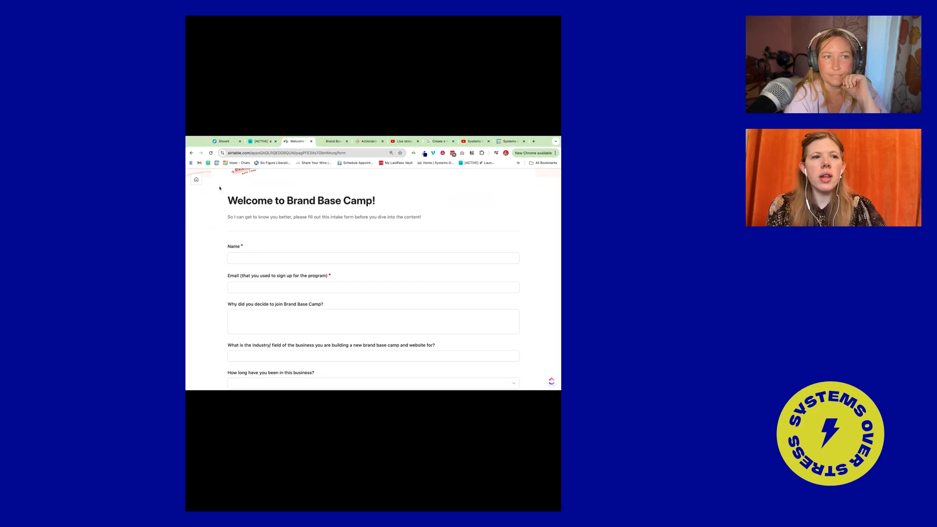
pyautogui.scroll(2, 259, 232)
pyautogui.scroll(-4, 292, 277)
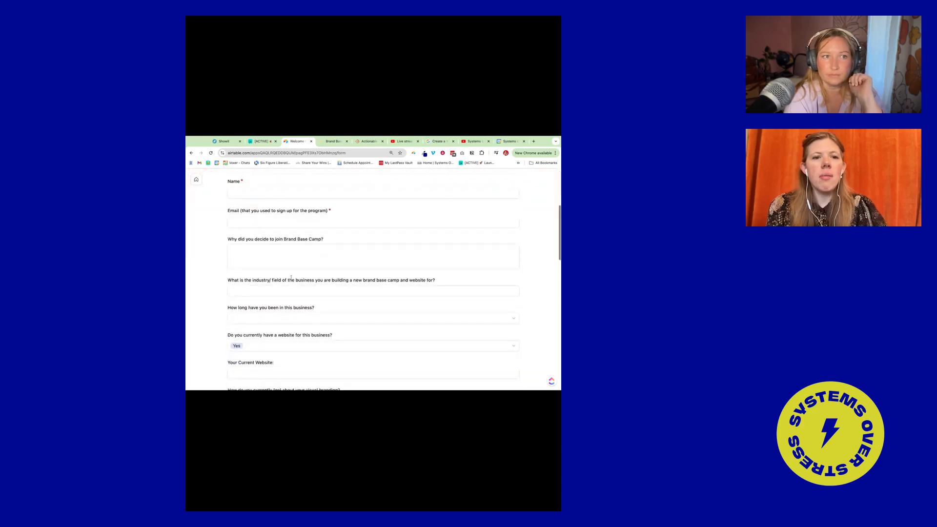
pyautogui.scroll(-3, 317, 283)
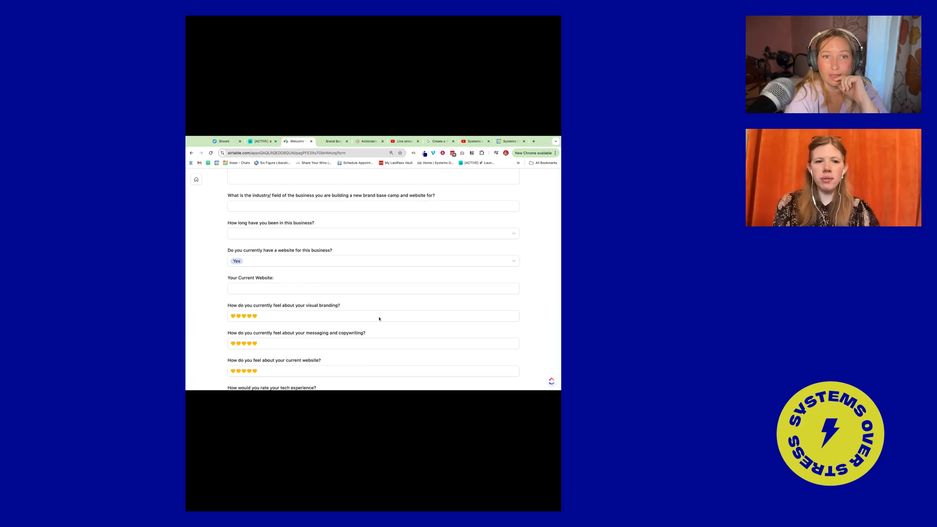
pyautogui.scroll(-3, 356, 321)
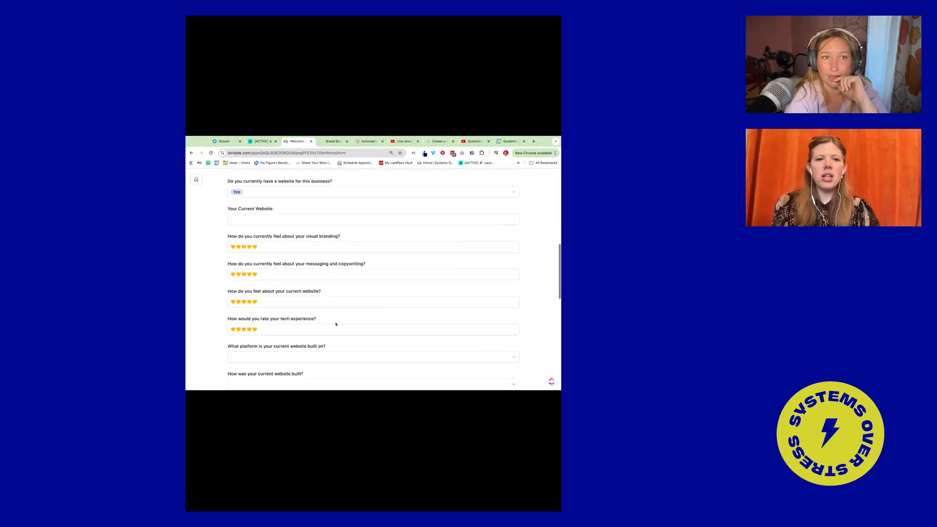
# - Open airtable.com in a new browser tab, bring up the Client Results Cleanup: IG Live Waitlist form for editing, and hide the forms list
pyautogui.click(533, 141)
pyautogui.write('airtable.com')
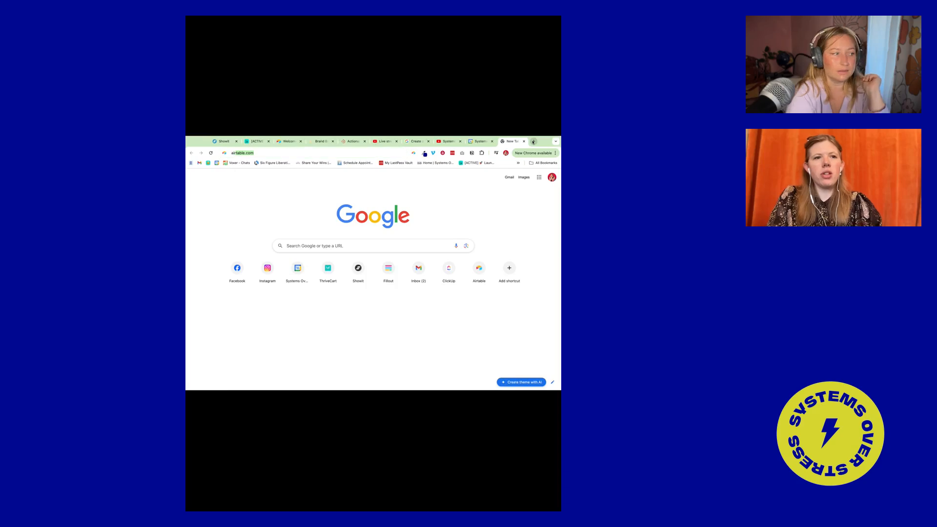
pyautogui.press('Return')
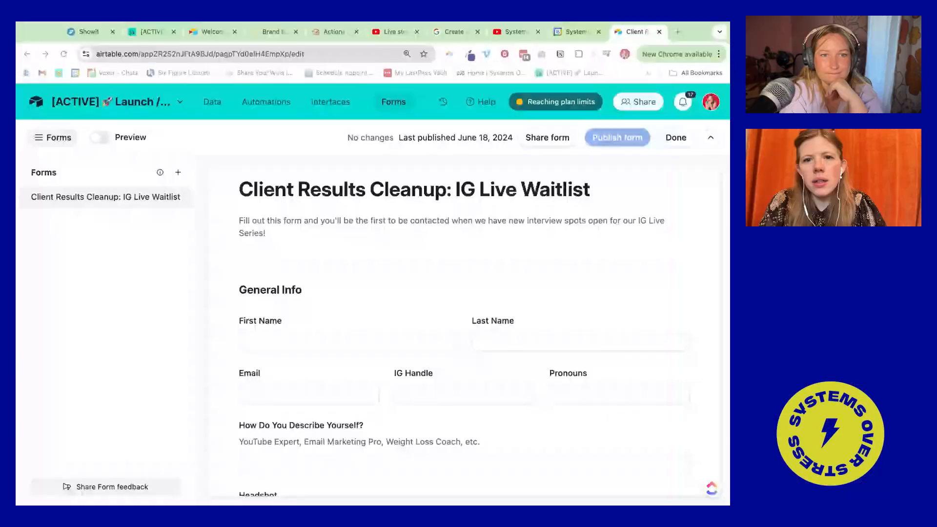
pyautogui.click(54, 137)
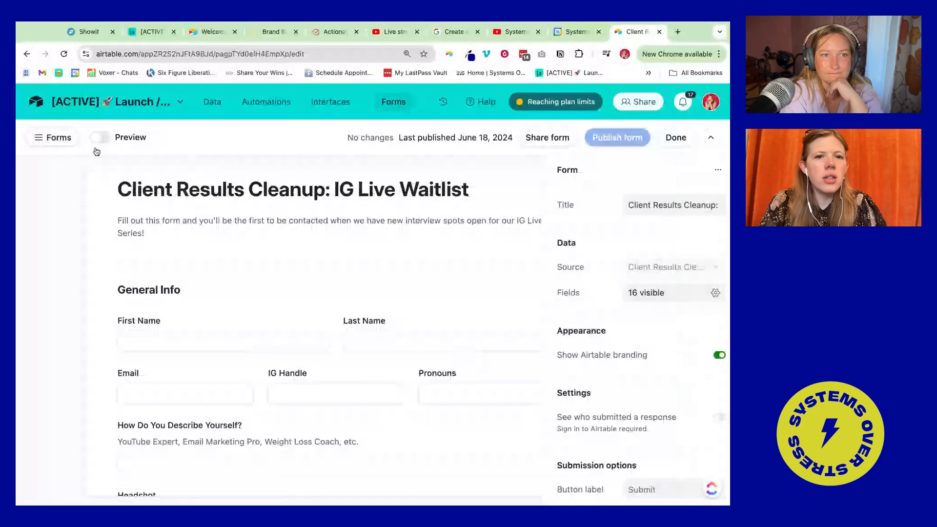
# - Select the Offer group below the Headshot field and turn on its description
pyautogui.scroll(-1, 236, 224)
pyautogui.scroll(1, 236, 224)
pyautogui.scroll(-1, 246, 277)
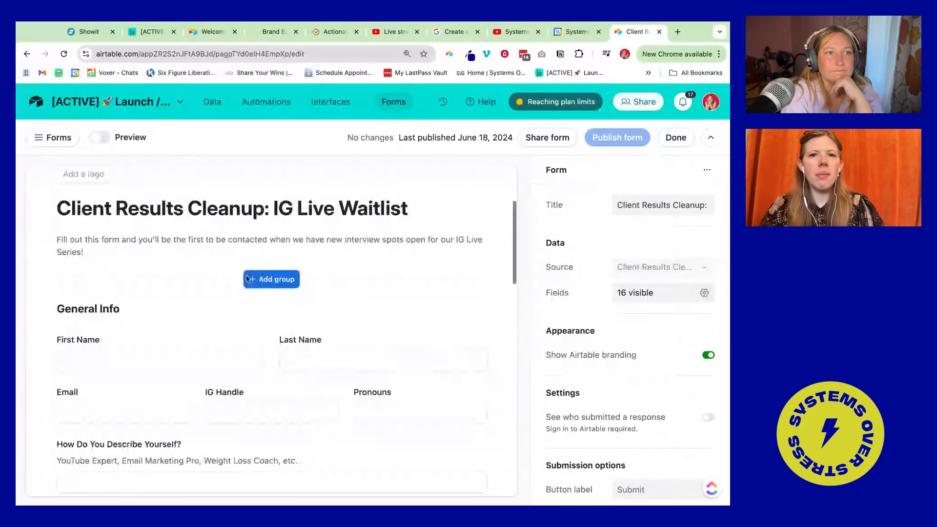
pyautogui.scroll(1, 247, 278)
pyautogui.scroll(-4, 380, 241)
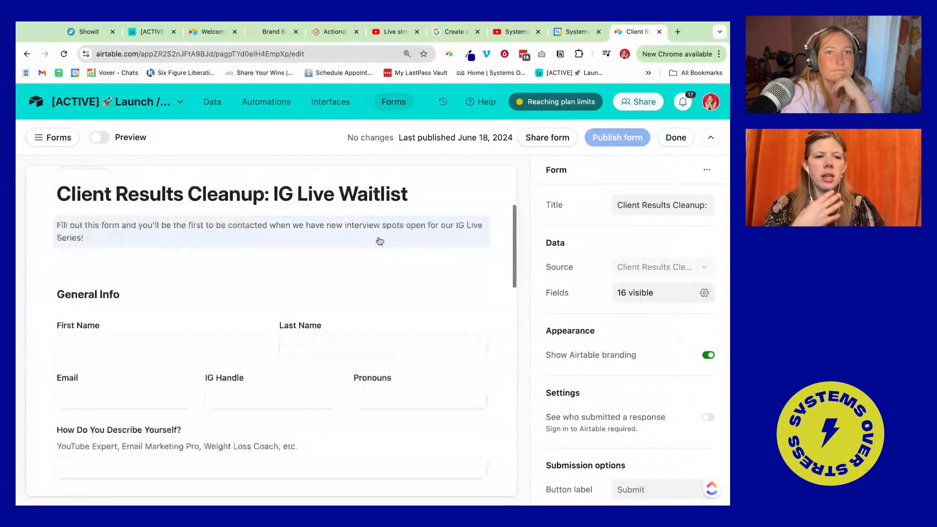
pyautogui.scroll(-10, 154, 381)
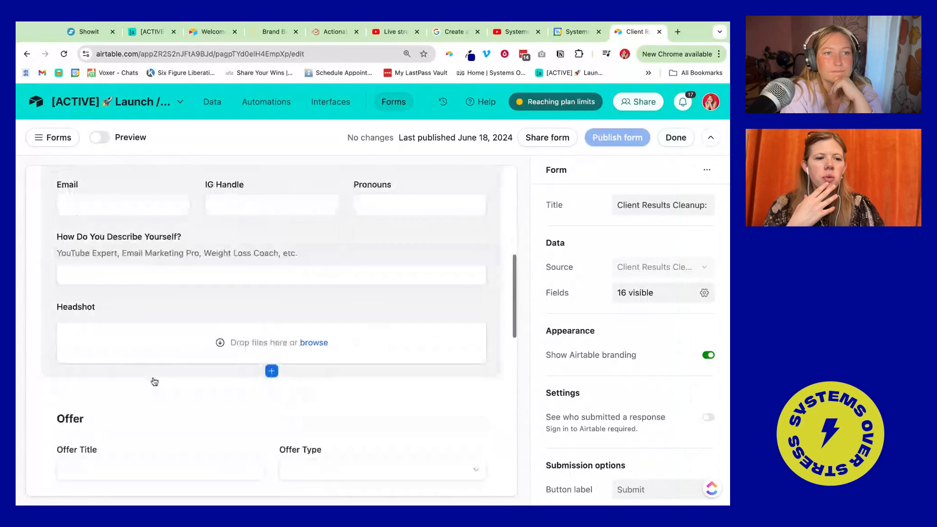
pyautogui.click(209, 299)
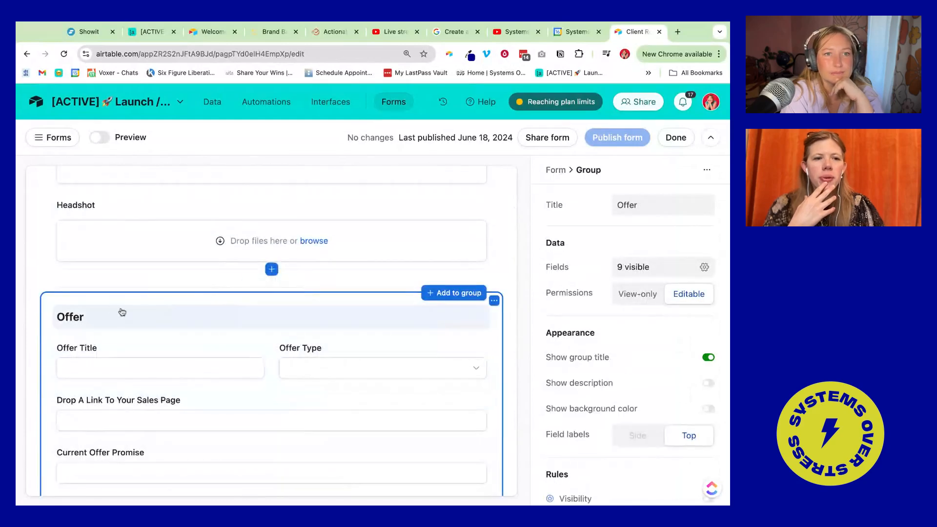
pyautogui.click(104, 320)
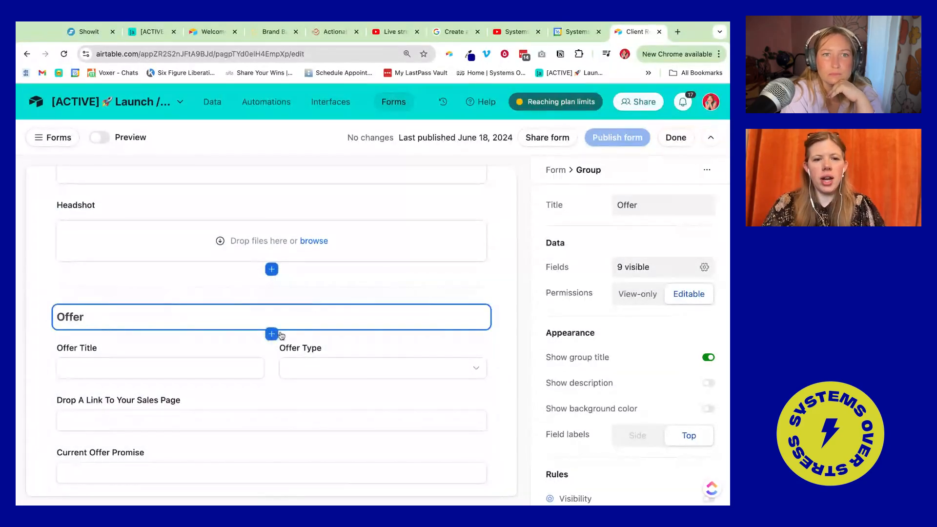
pyautogui.click(631, 384)
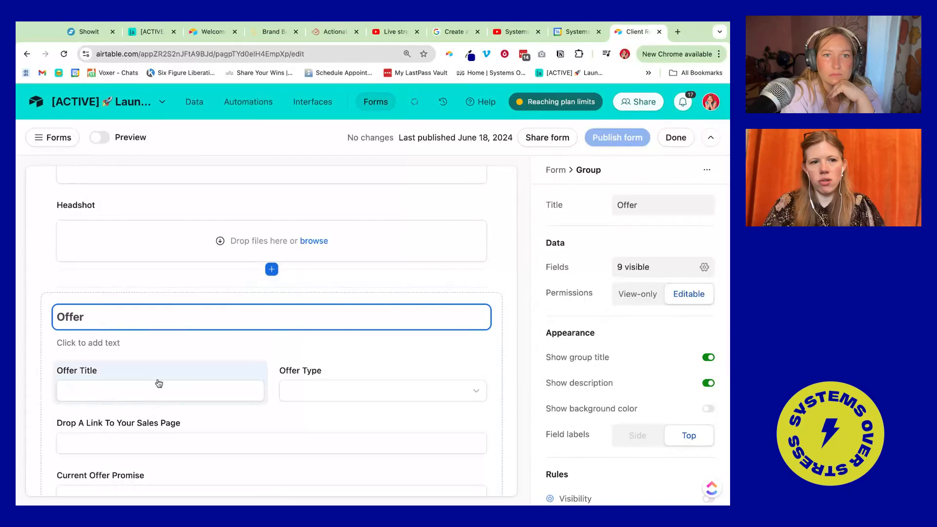
# - Try out "Rate what feels" as the Offer group's description and clear the text again
pyautogui.click(130, 344)
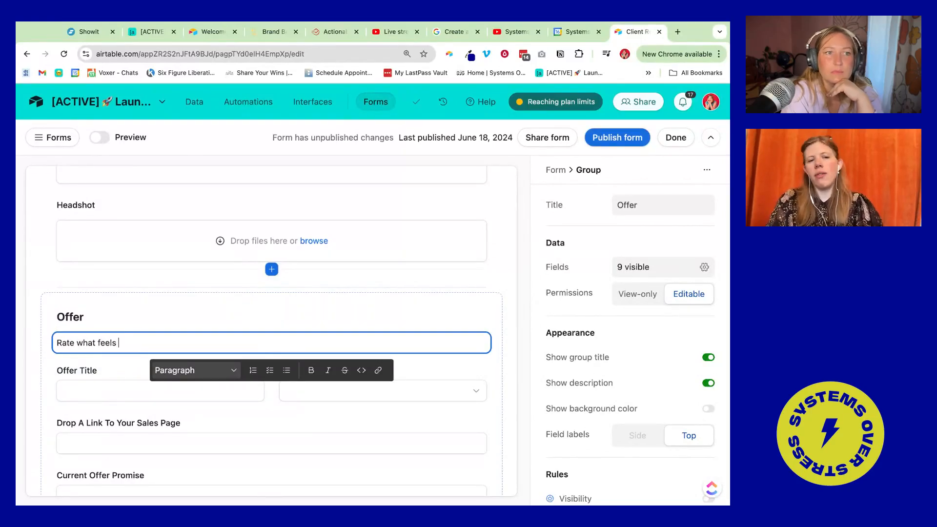
pyautogui.hotkey('ctrl', 'a')
pyautogui.press('BackSpace')
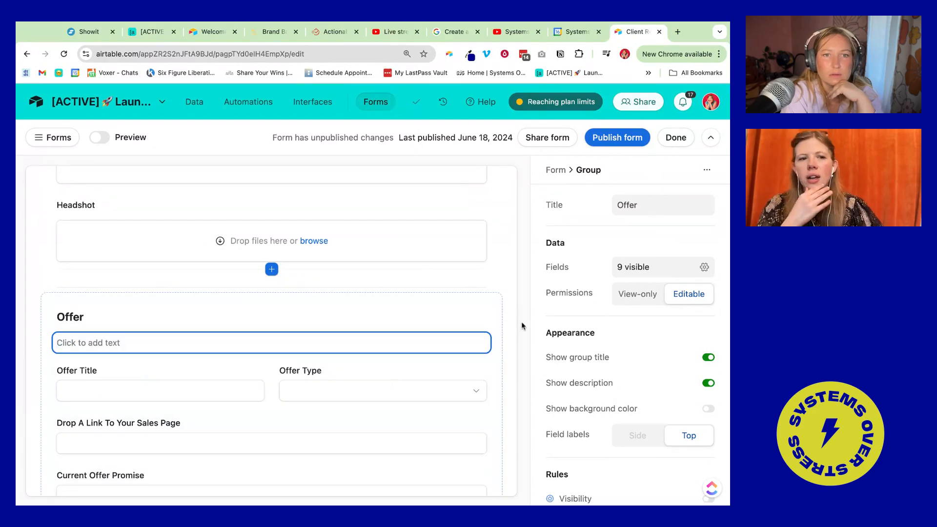
# - Look over the waitlist form's General Info and Offer groups, down to the questions on tracking client results and improving the promise
pyautogui.scroll(-2, 422, 324)
pyautogui.scroll(-8, 422, 324)
pyautogui.scroll(14, 422, 324)
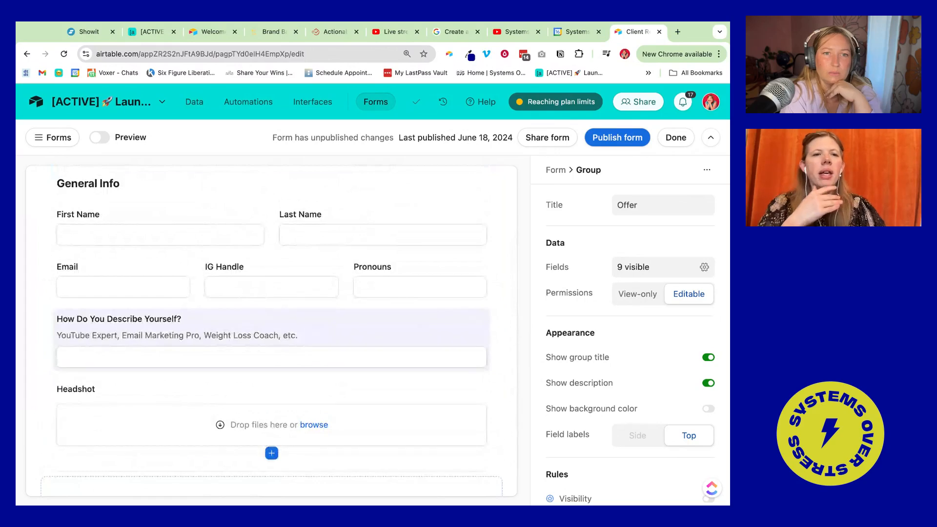
pyautogui.scroll(2, 423, 337)
pyautogui.scroll(-6, 423, 337)
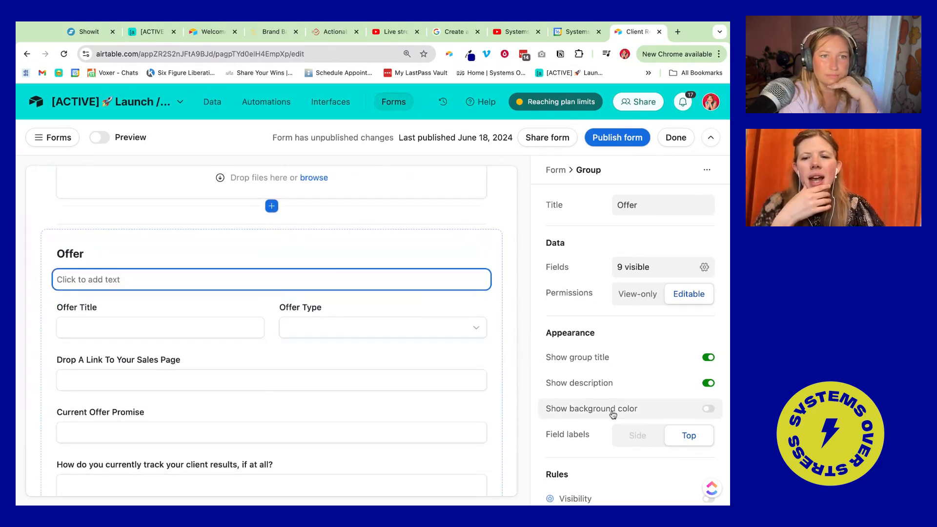
pyautogui.click(612, 414)
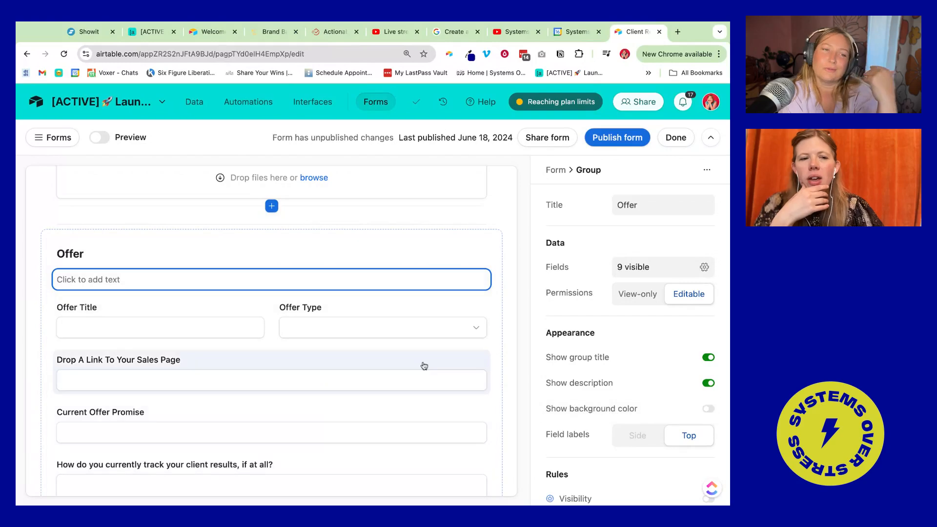
pyautogui.scroll(5, 424, 366)
pyautogui.scroll(-8, 452, 255)
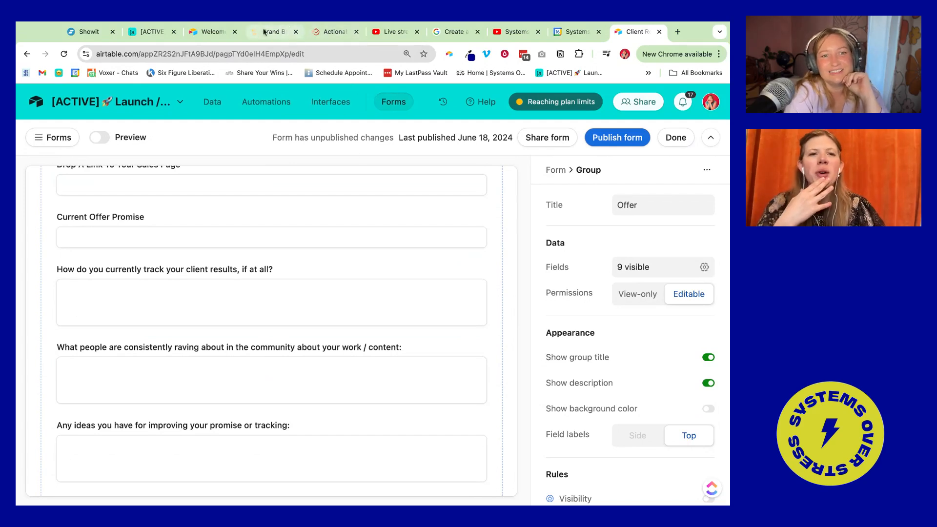
# - Switch back to the Brand Base Camp intake form and review it from the rating questions up to the welcome heading
pyautogui.click(212, 31)
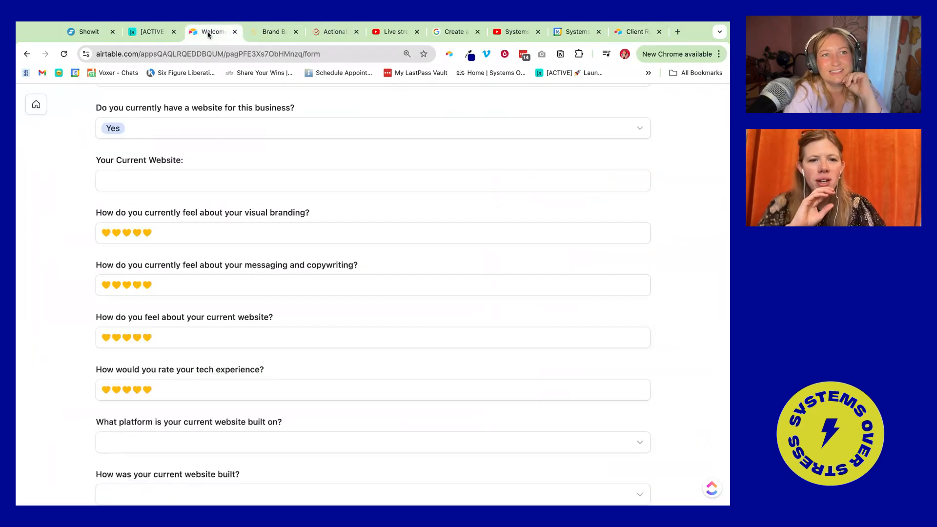
pyautogui.scroll(-5, 249, 296)
pyautogui.scroll(15, 249, 295)
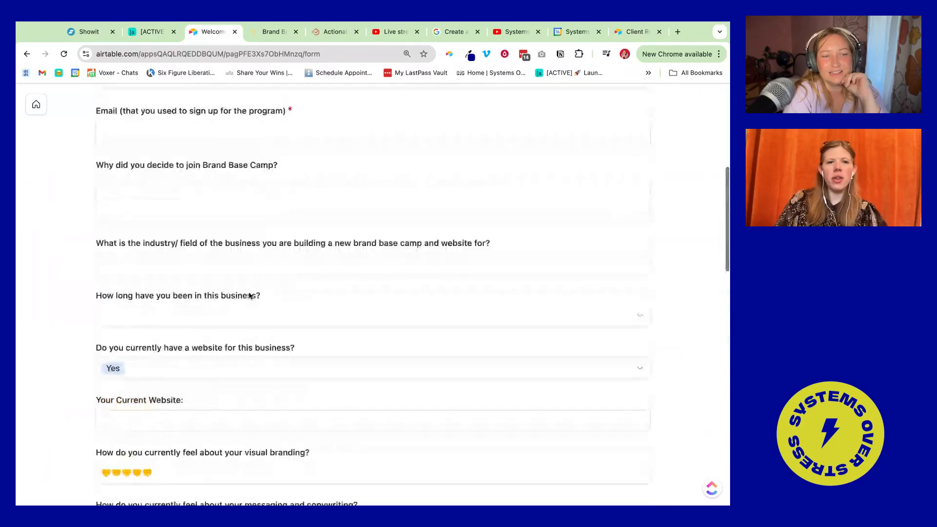
pyautogui.scroll(-2, 261, 221)
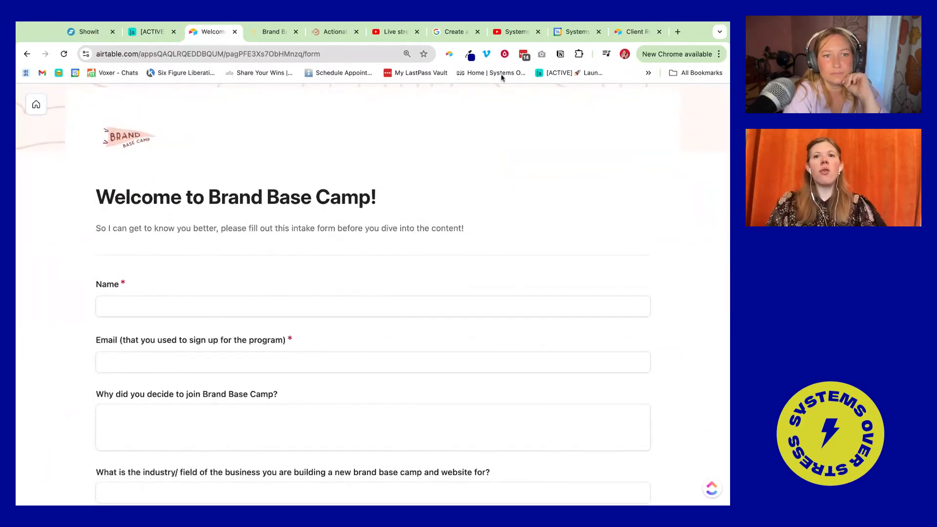
# - Return to the waitlist form editor, go to the Airtable home page and open the [TESTER] Group Offer Hub base
pyautogui.click(616, 32)
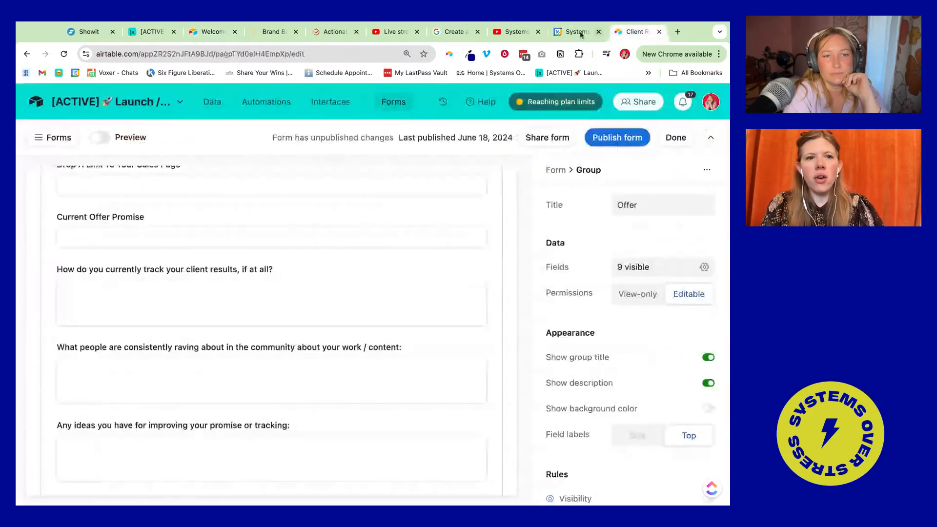
pyautogui.click(39, 103)
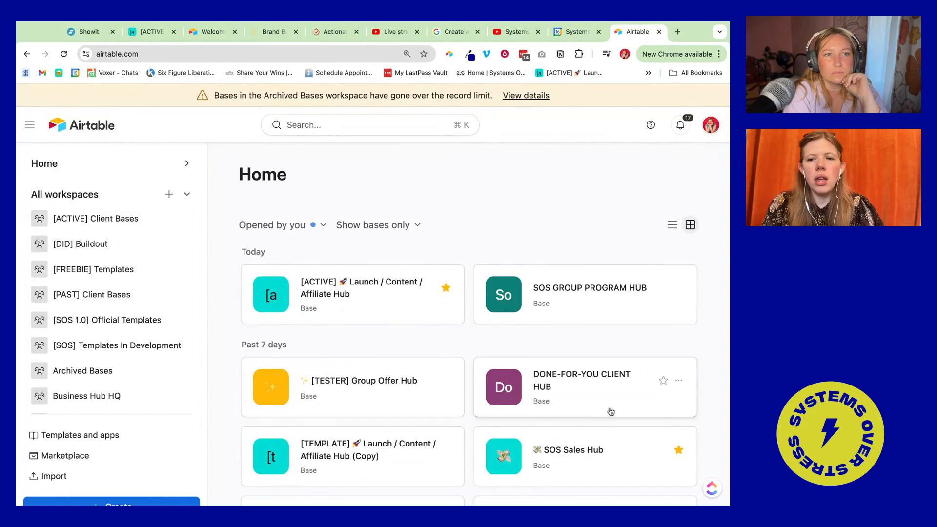
pyautogui.click(355, 389)
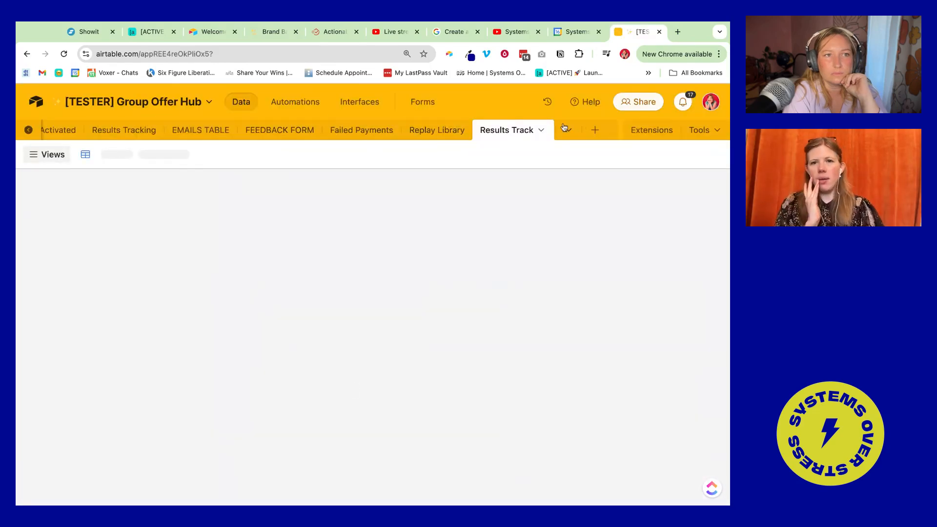
# - Add a new blank table named "Website Completed" to the base
pyautogui.click(595, 129)
pyautogui.click(596, 179)
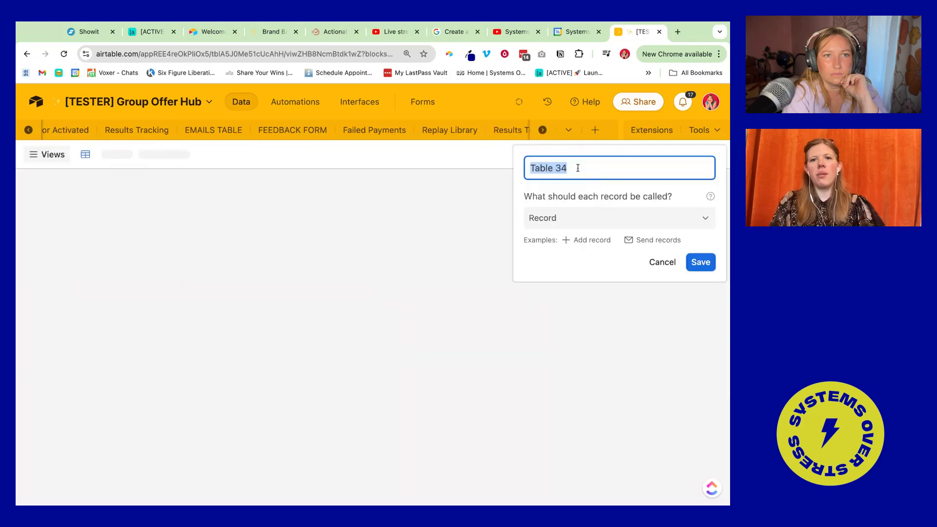
pyautogui.write('Web')
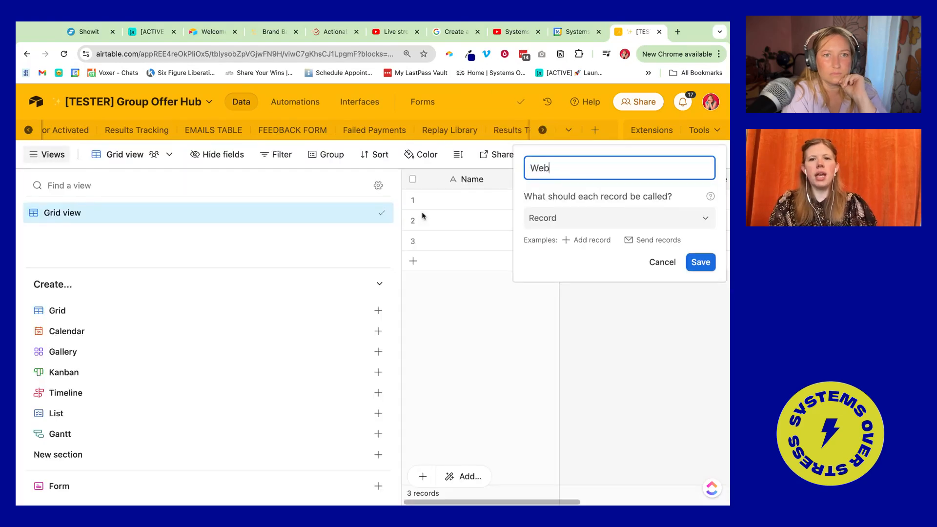
pyautogui.write('site Completed')
pyautogui.press('Return')
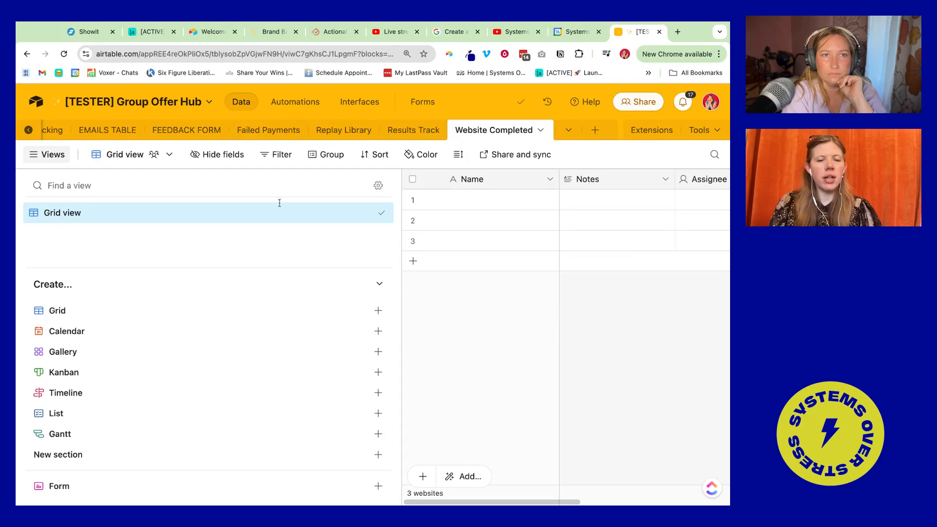
# - Create a form for the Website Completed table using the upgraded form builder
pyautogui.click(86, 486)
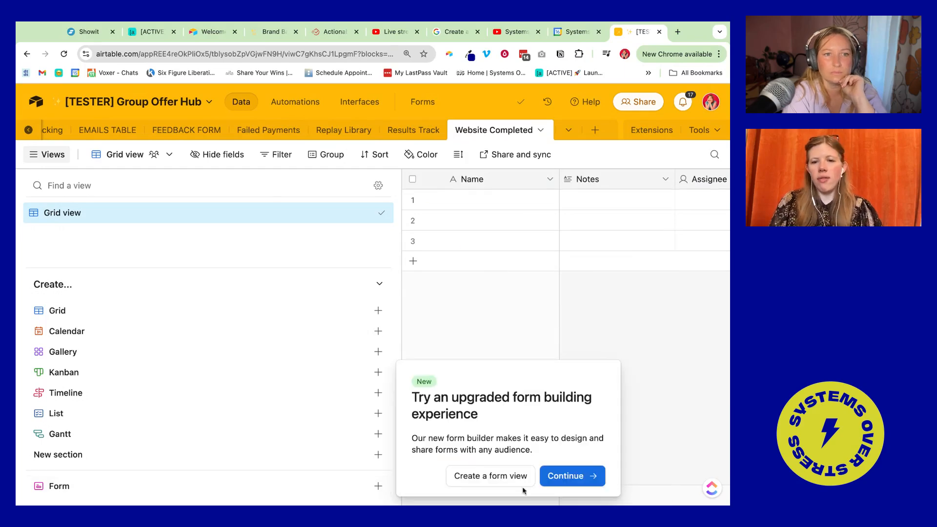
pyautogui.click(561, 476)
pyautogui.scroll(-3, 367, 339)
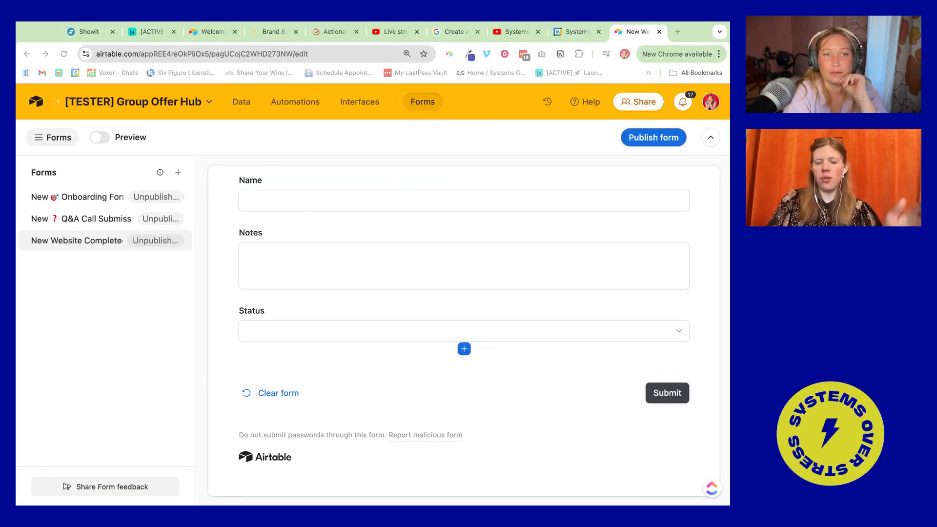
pyautogui.click(98, 327)
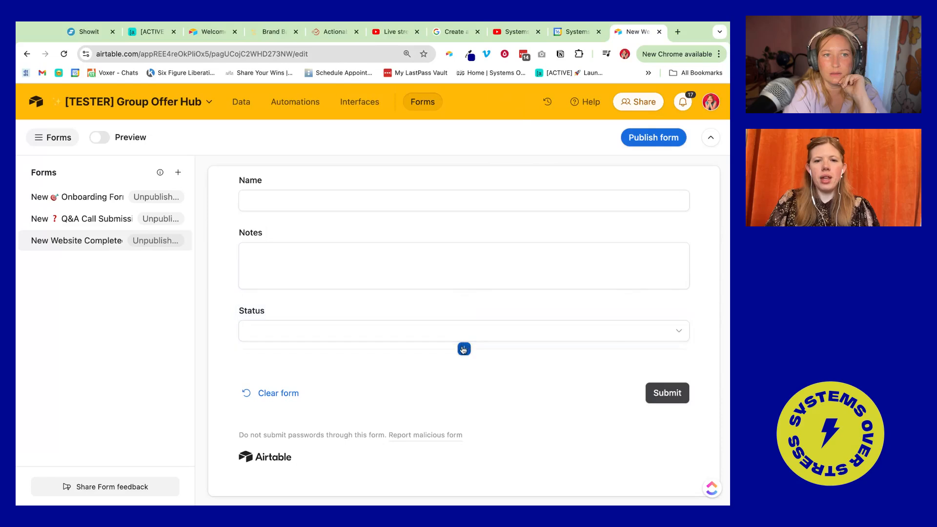
# - Add a new Date field named "Date Submitted" below the form's Status field
pyautogui.click(464, 349)
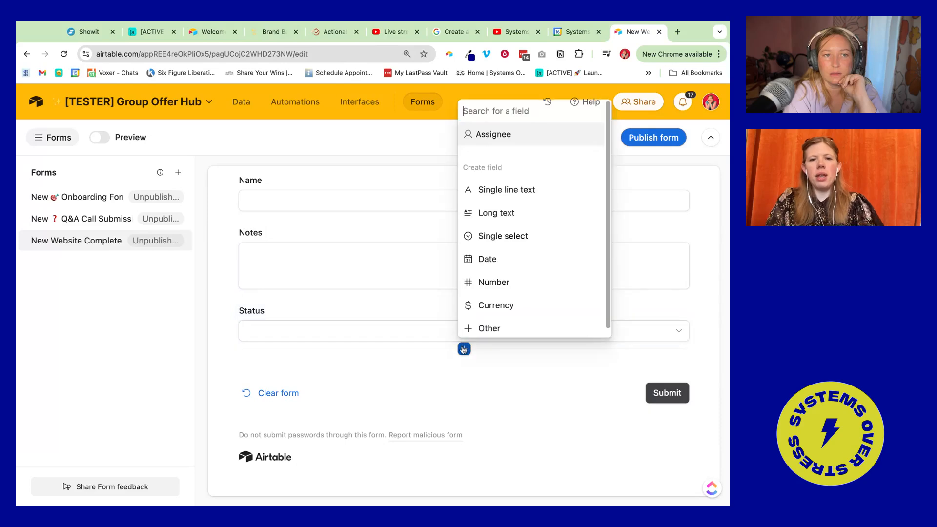
pyautogui.click(488, 259)
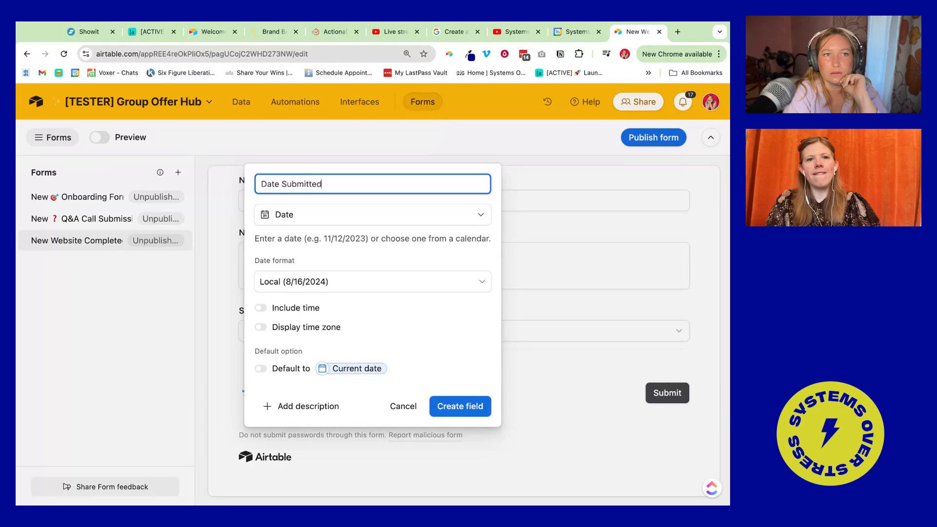
pyautogui.press('Return')
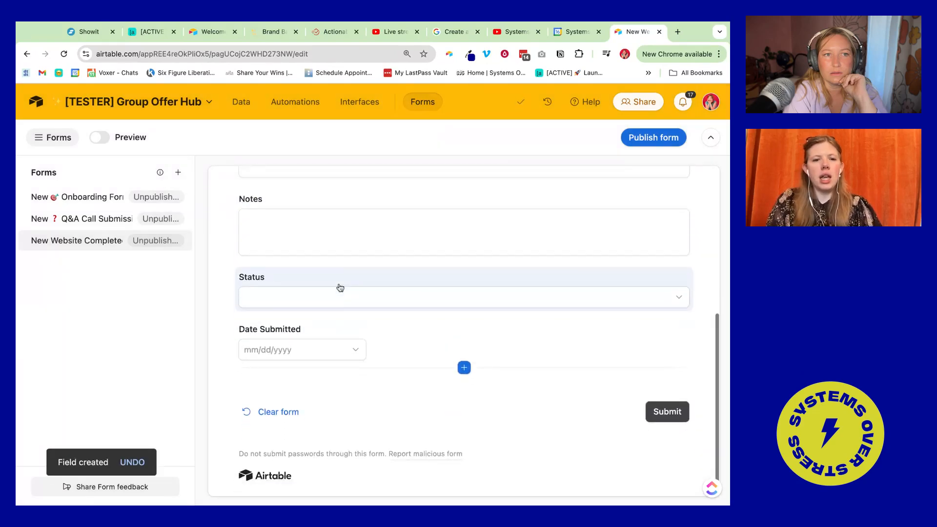
# - Add a new Rating field named "Rating 1" below Date Submitted, keeping the star style and the maximum of 5
pyautogui.click(464, 348)
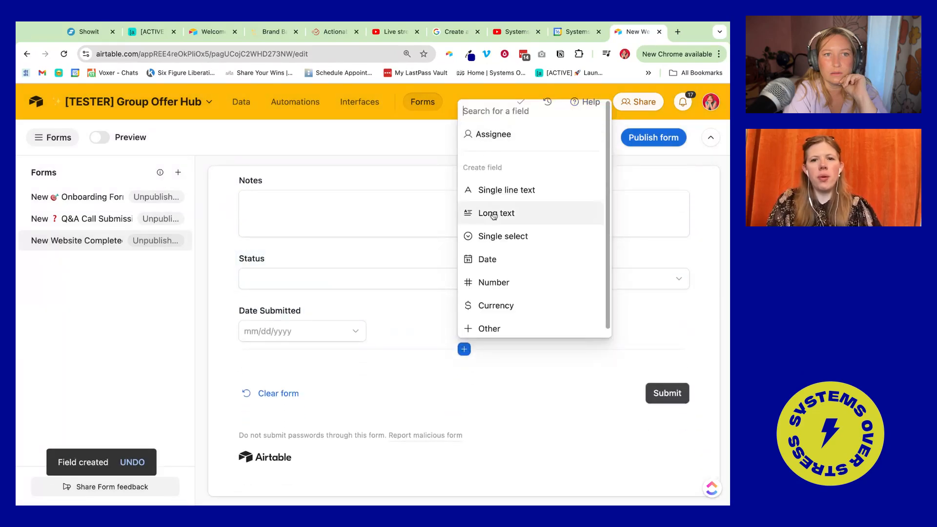
pyautogui.scroll(-1, 494, 217)
pyautogui.click(490, 321)
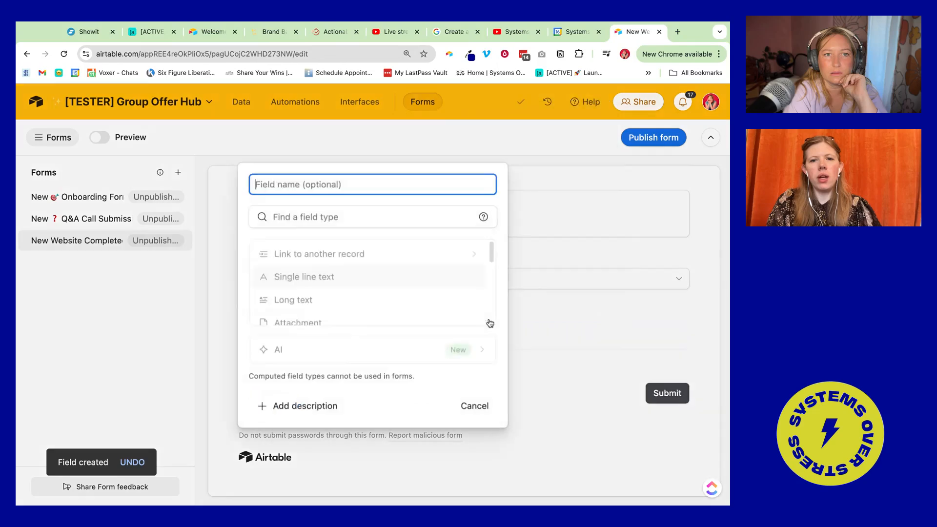
pyautogui.write('Rating 1')
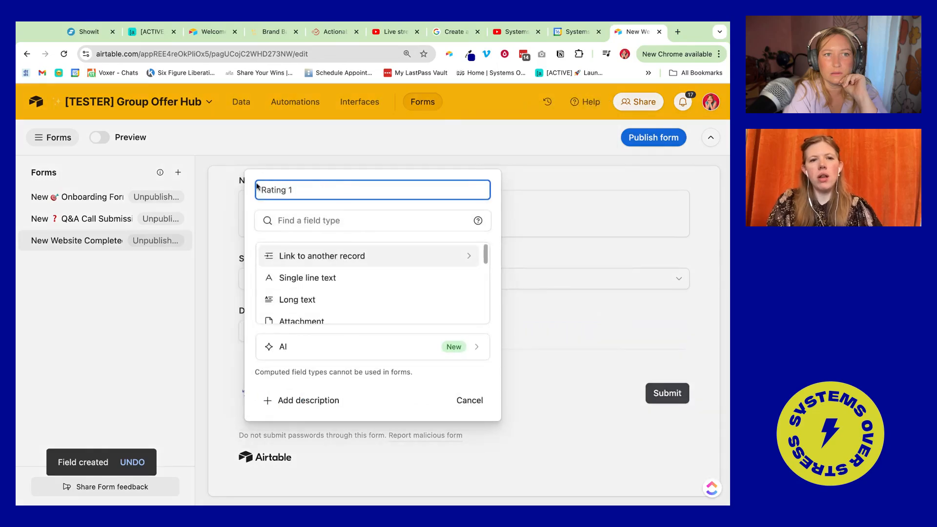
pyautogui.click(287, 215)
pyautogui.write('rat')
pyautogui.press('Return')
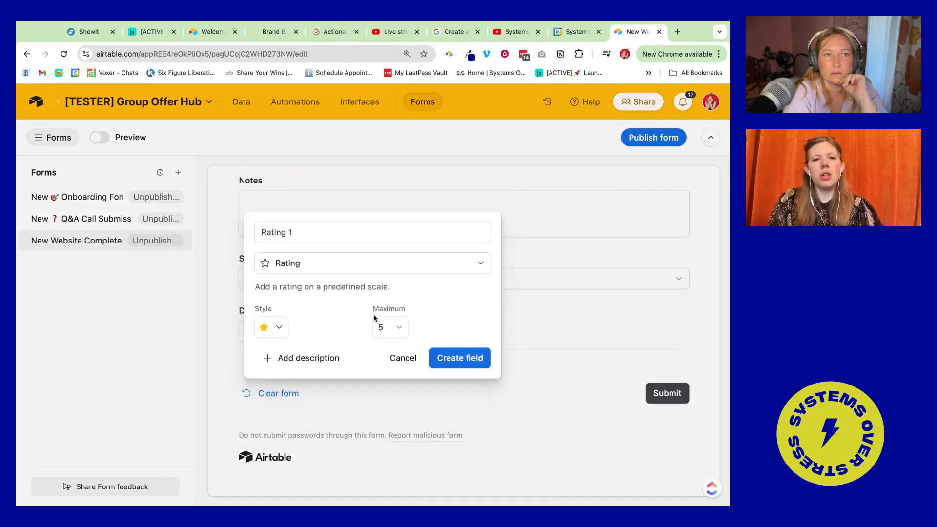
pyautogui.click(455, 362)
pyautogui.scroll(10, 531, 261)
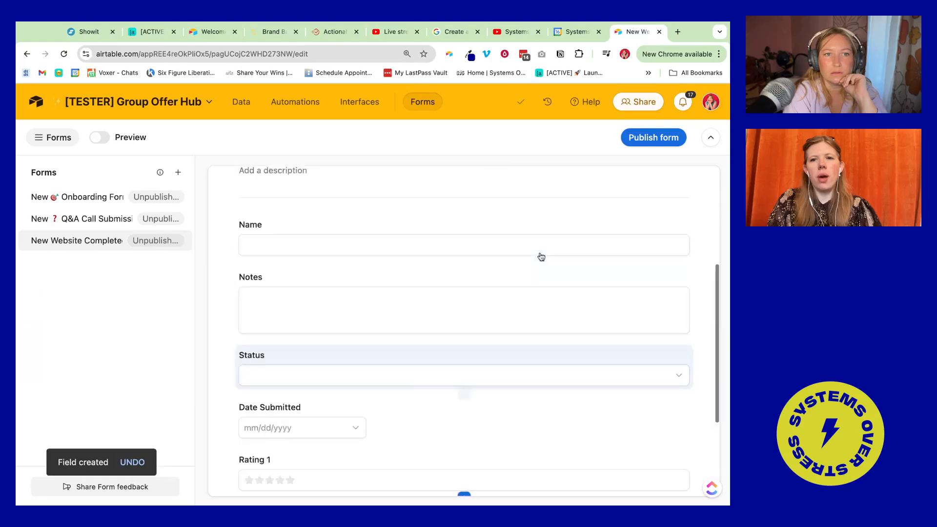
# - Publish the New Website Completed form, leaving access limited to users with base access, and open its underlying data
pyautogui.click(638, 141)
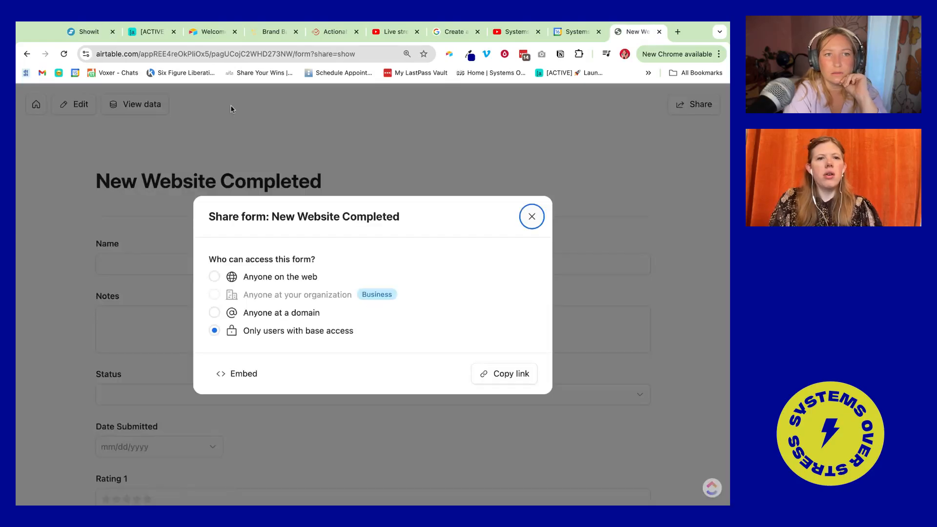
pyautogui.click(531, 216)
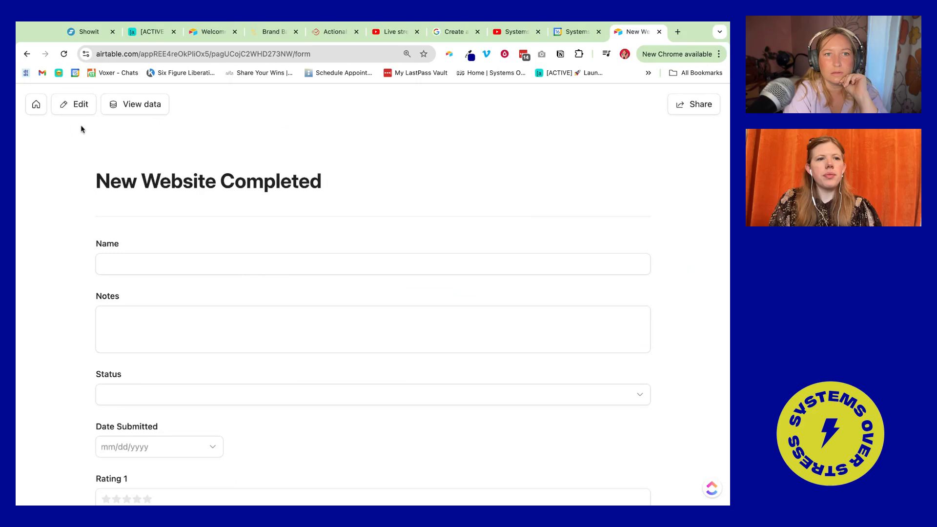
pyautogui.click(137, 108)
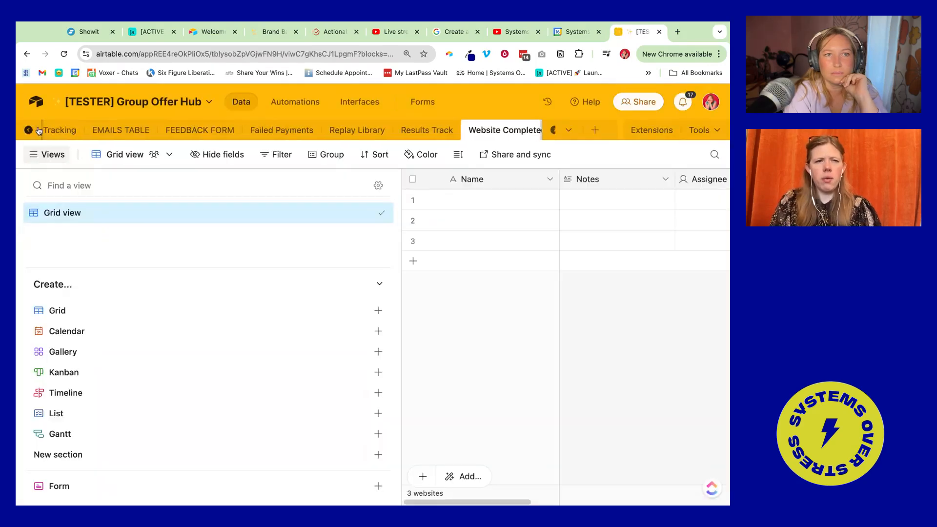
# - Switch to the Primary Student Record table and collapse its list of views
pyautogui.click(38, 130)
pyautogui.click(37, 131)
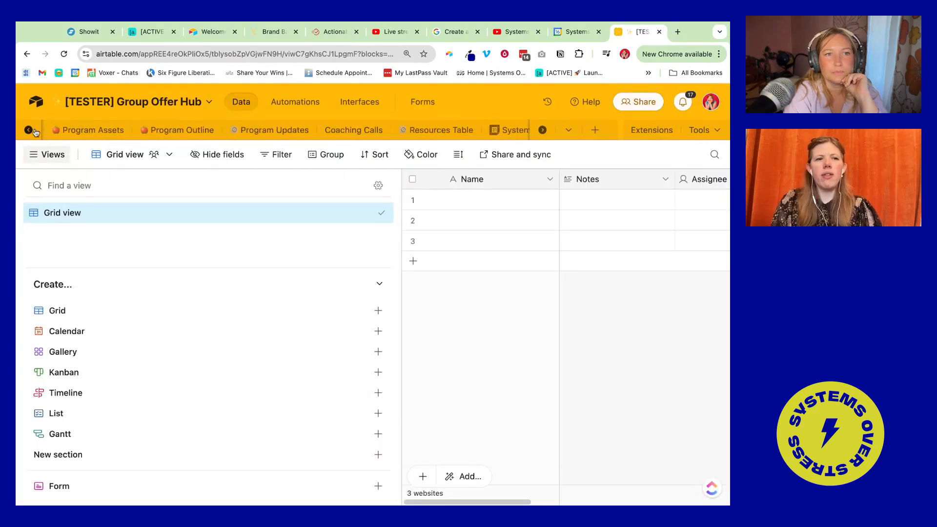
pyautogui.click(31, 131)
pyautogui.click(29, 132)
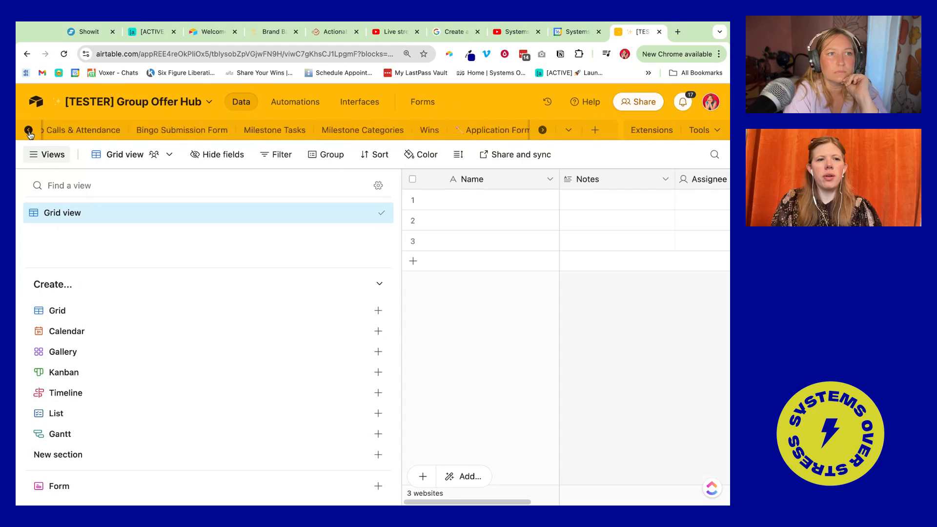
pyautogui.click(579, 136)
pyautogui.scroll(10, 459, 222)
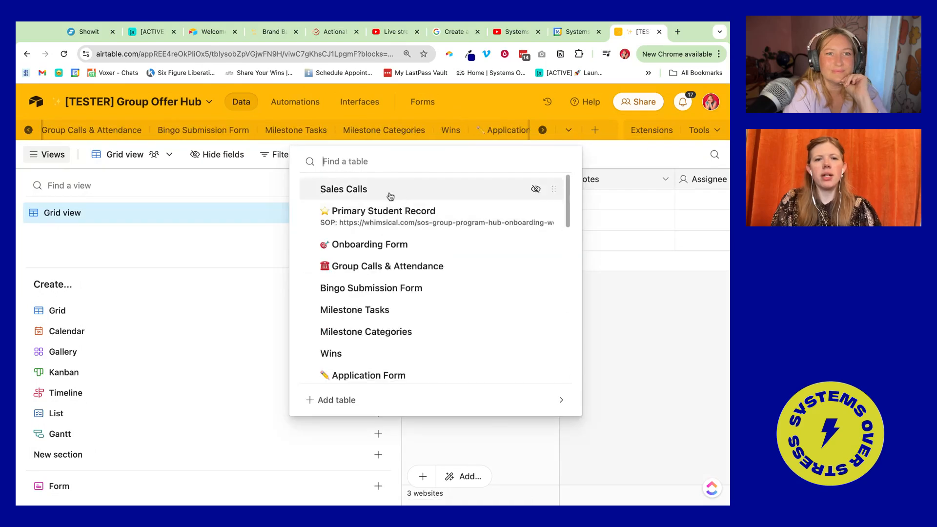
pyautogui.click(393, 215)
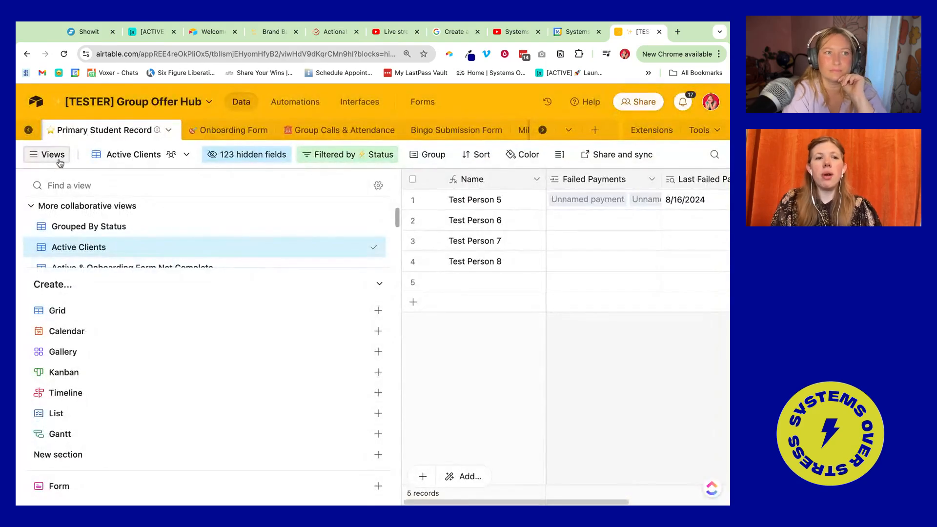
pyautogui.click(59, 160)
pyautogui.click(206, 226)
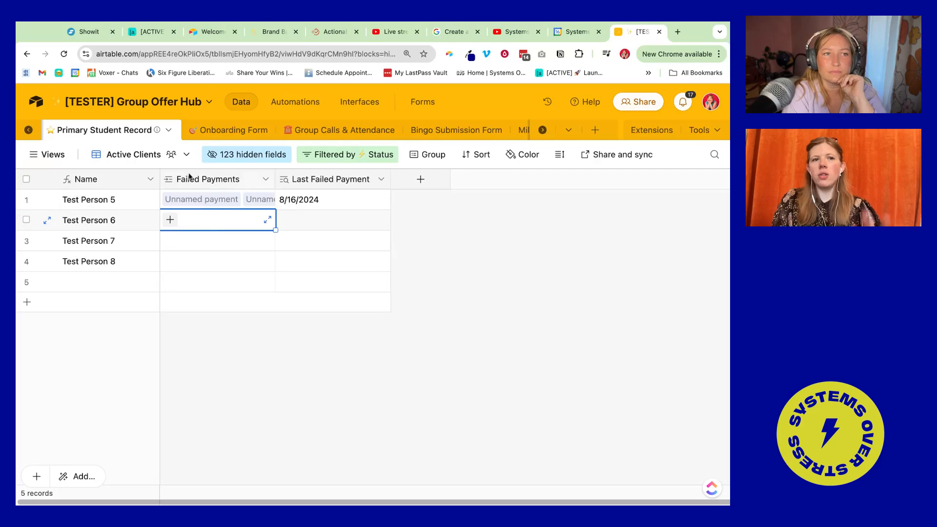
# - Hide the Failed Payments and Last Failed Payment fields from the Active Clients view
pyautogui.rightClick(220, 180)
pyautogui.scroll(-2, 241, 390)
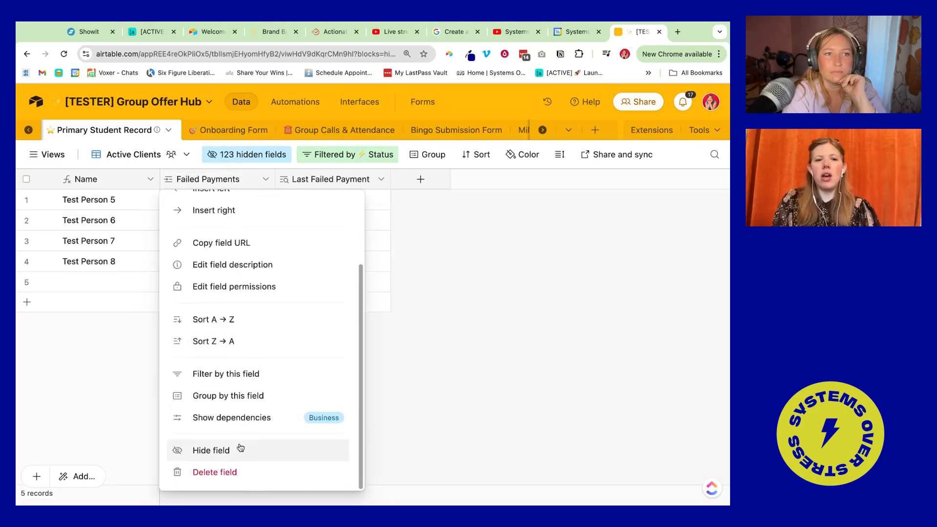
pyautogui.click(225, 449)
pyautogui.rightClick(220, 179)
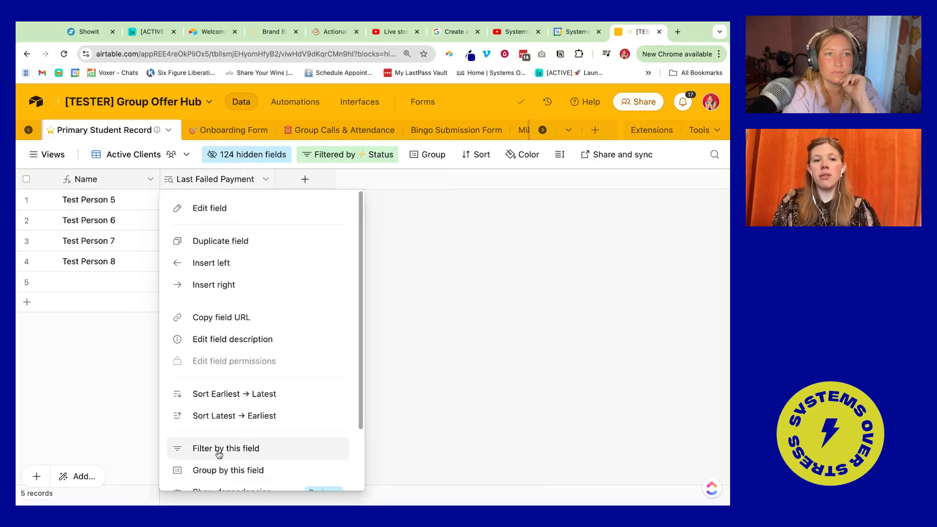
pyautogui.scroll(-2, 233, 454)
pyautogui.click(233, 453)
# - Show the Onboarding Form field, narrow the Name column and widen the Onboarding Form column to fit its full heading
pyautogui.click(233, 155)
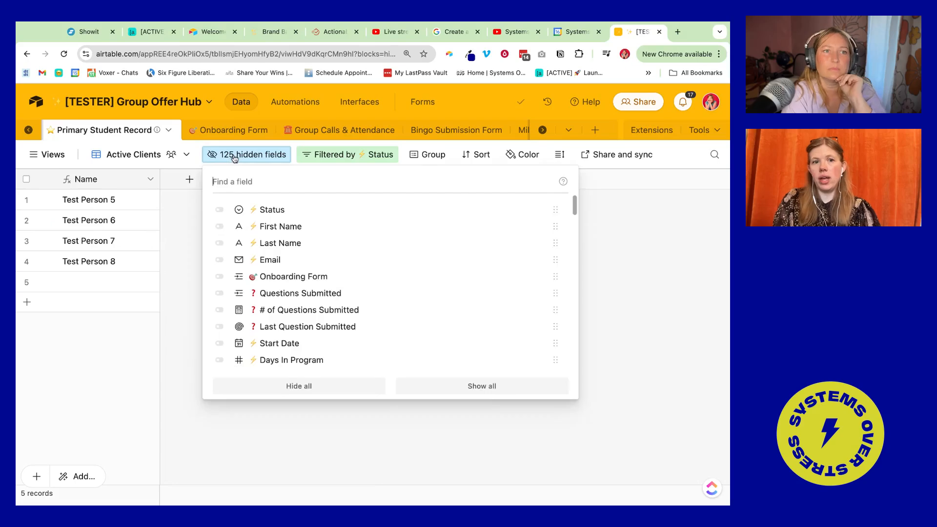
pyautogui.click(309, 277)
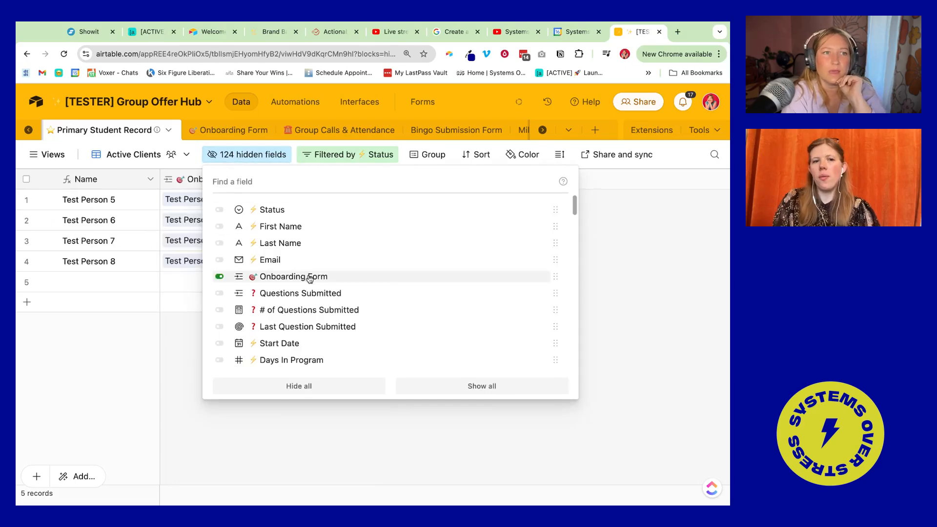
pyautogui.click(146, 219)
pyautogui.moveTo(159, 180); pyautogui.dragTo(157, 179)
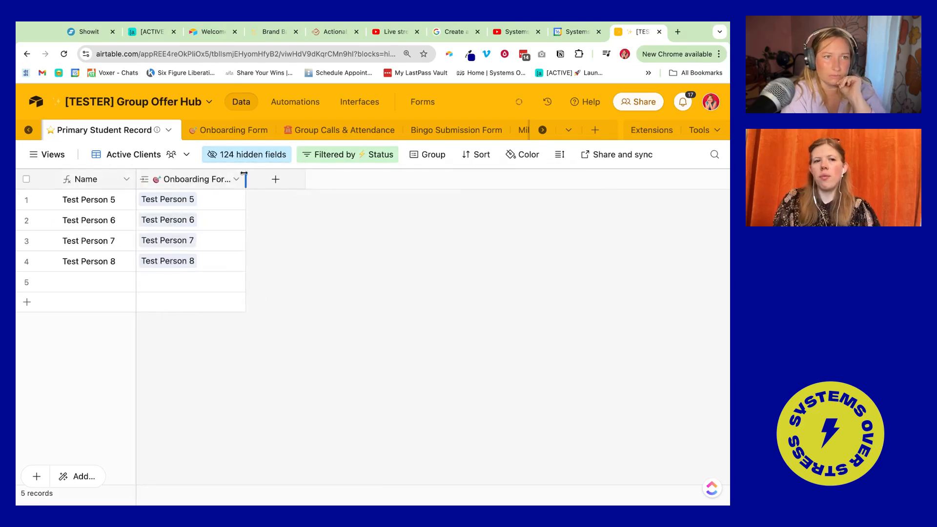
pyautogui.moveTo(244, 173); pyautogui.dragTo(277, 175)
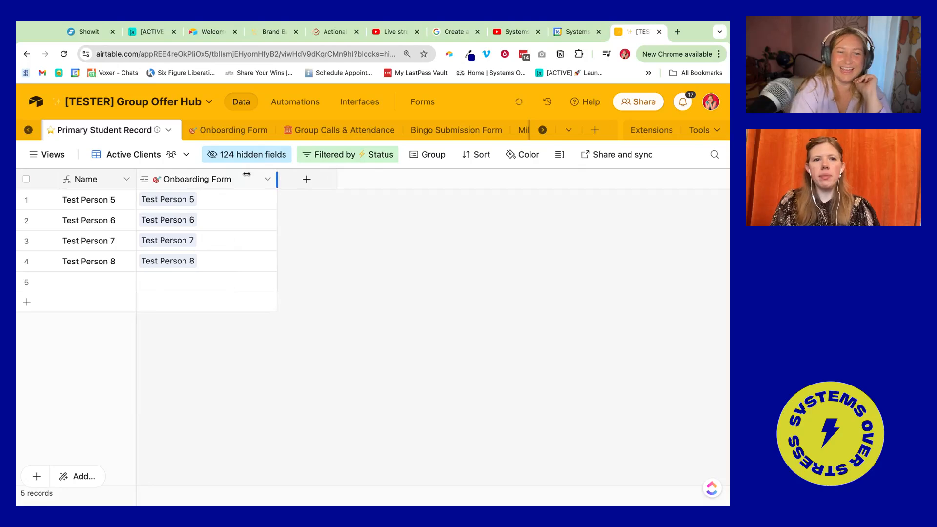
# - Show the First Name, Last Name and Email fields in the Active Clients view and slightly narrow the First Name column
pyautogui.click(219, 154)
pyautogui.click(271, 227)
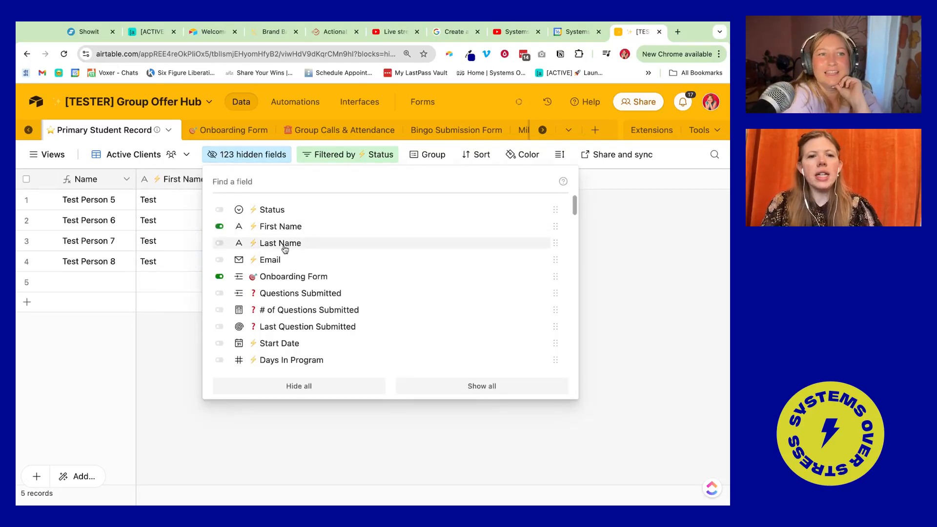
pyautogui.click(284, 246)
pyautogui.click(272, 264)
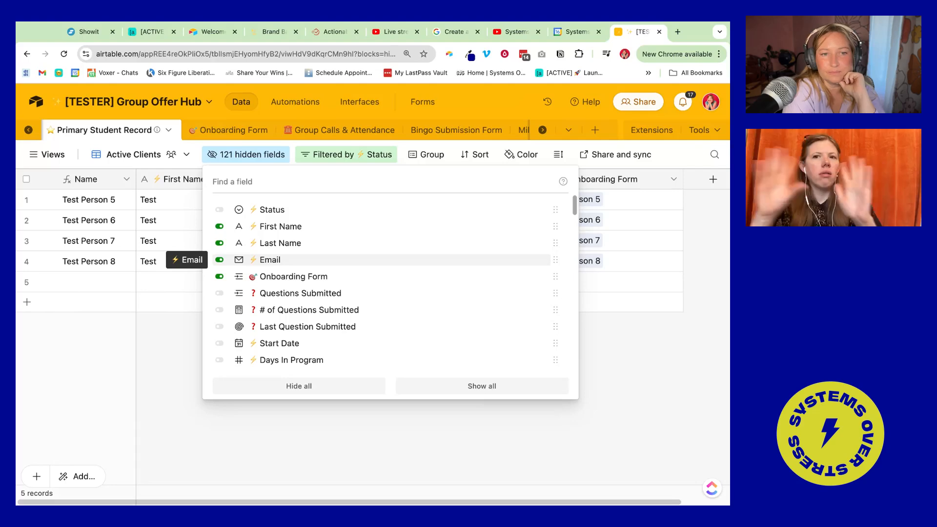
pyautogui.click(130, 223)
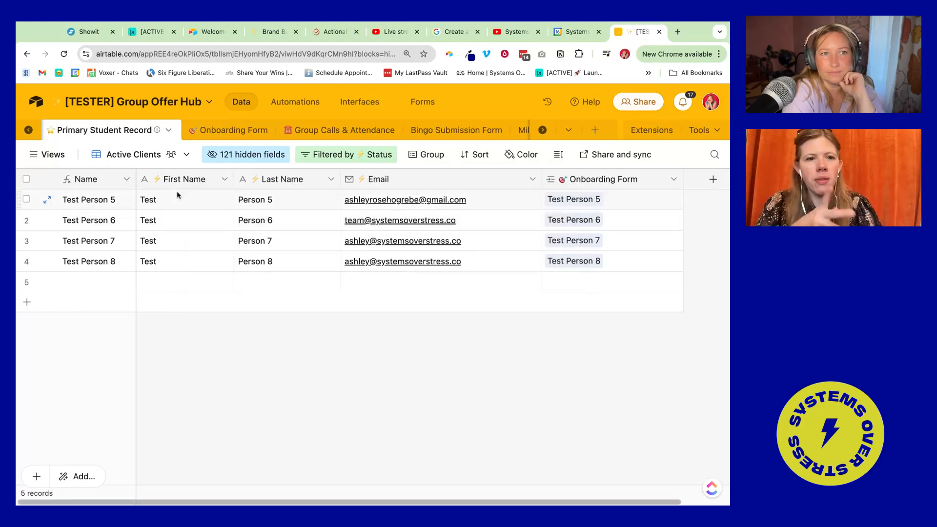
pyautogui.moveTo(235, 180); pyautogui.dragTo(227, 181)
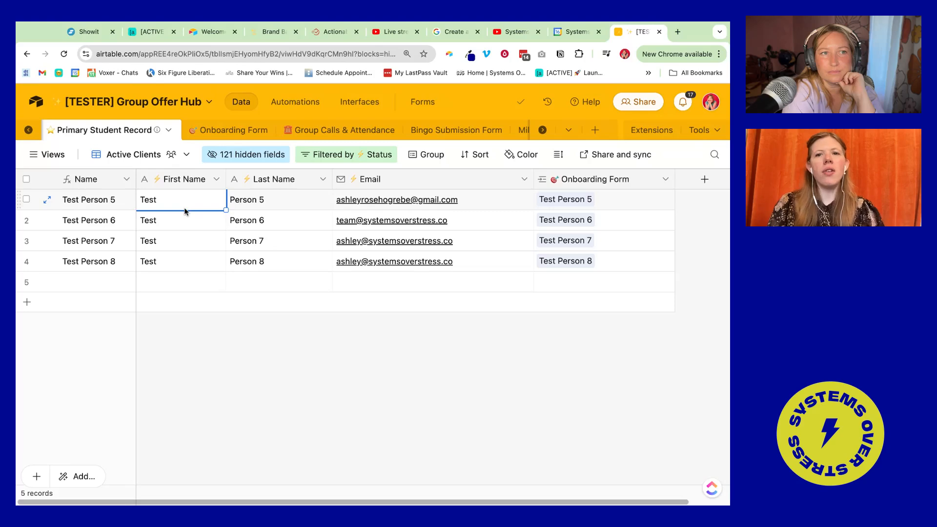
pyautogui.click(279, 200)
pyautogui.click(432, 199)
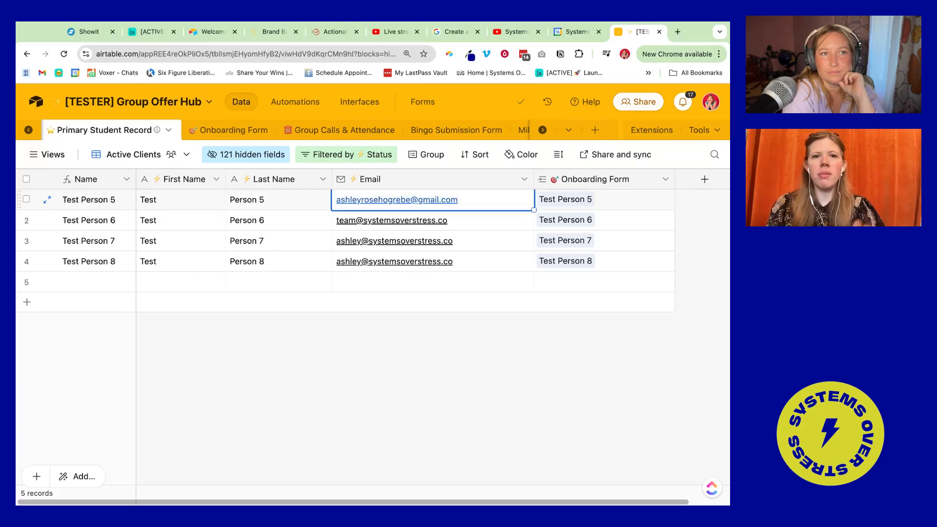
# - Show the Start Date field and place it between the Email and Onboarding Form columns
pyautogui.click(228, 155)
pyautogui.write('t')
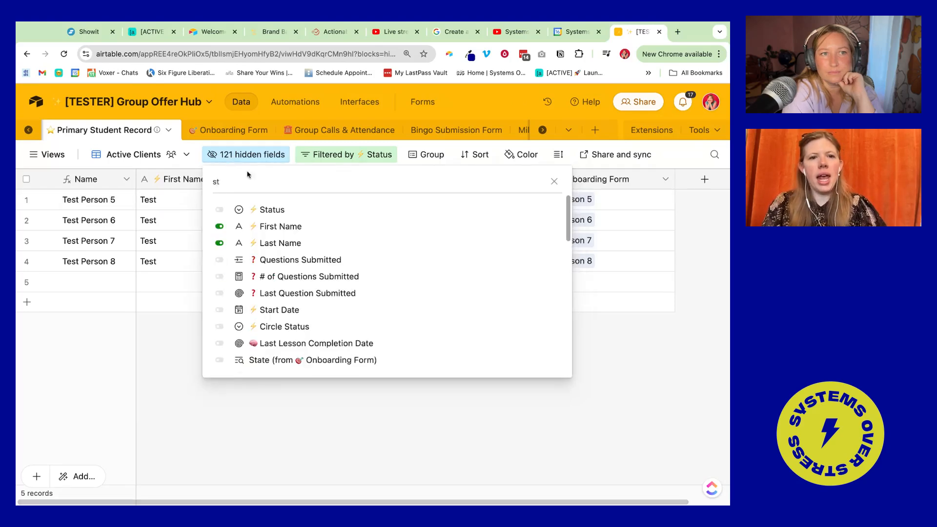
pyautogui.scroll(-1, 277, 244)
pyautogui.click(286, 288)
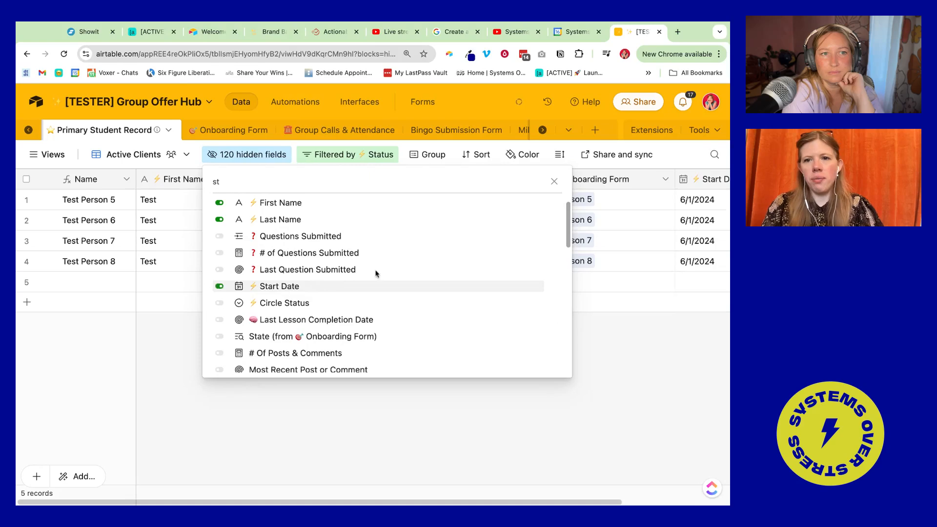
pyautogui.click(659, 203)
pyautogui.moveTo(708, 180); pyautogui.dragTo(536, 179)
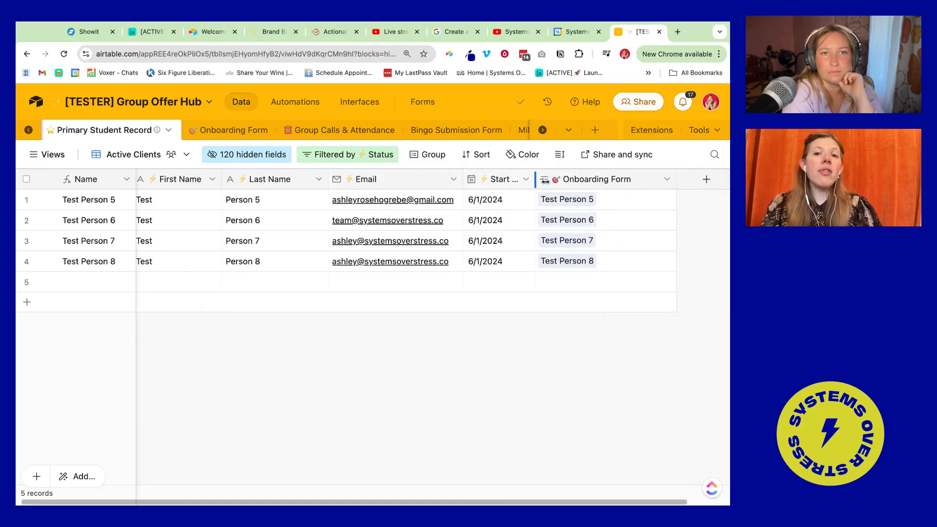
# - Open the onboarding form record linked to Test Person 5
pyautogui.click(612, 208)
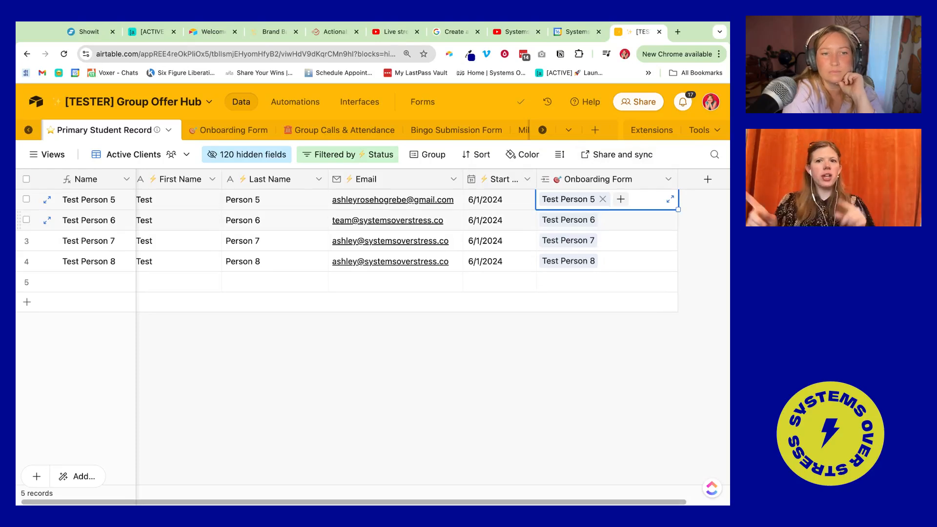
pyautogui.click(608, 227)
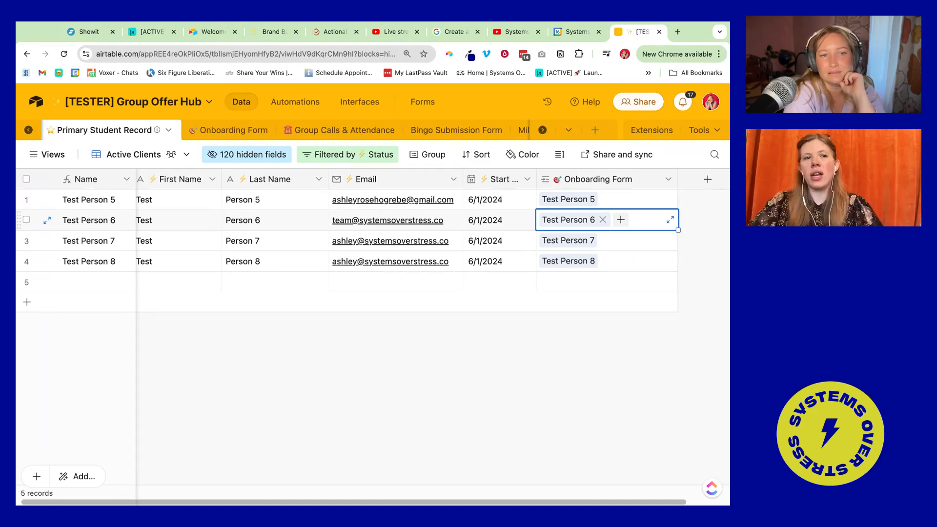
pyautogui.click(559, 204)
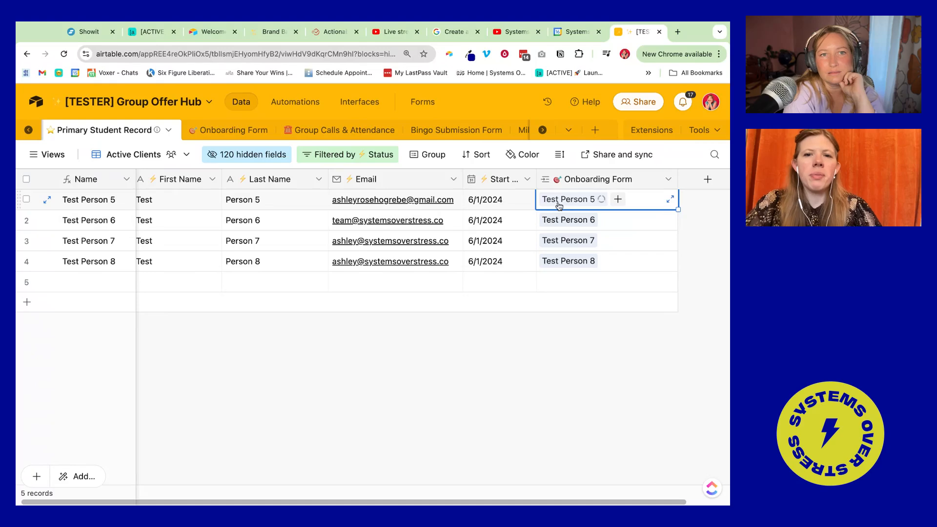
pyautogui.click(559, 204)
# - Rename the Single Select Example rating field as "Rating 1: Starting Point", check the record's remaining fields and close it
pyautogui.scroll(-6, 420, 332)
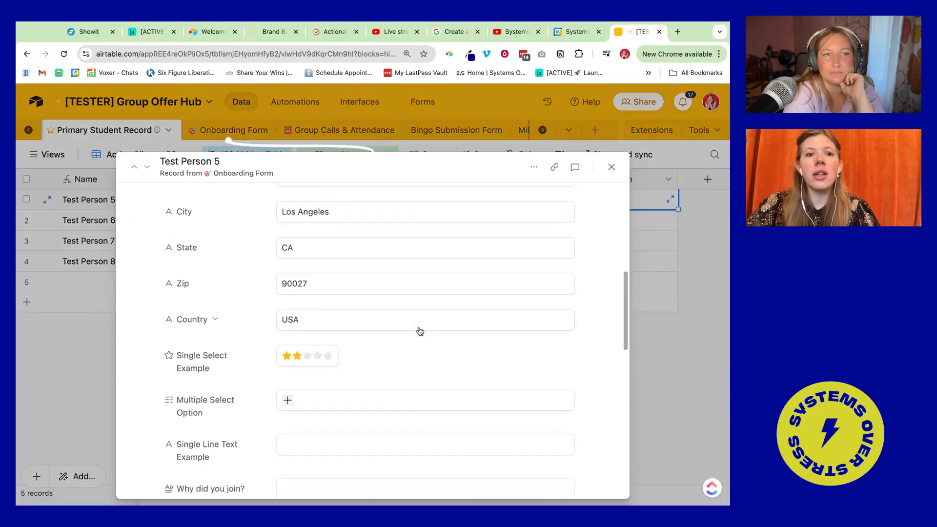
pyautogui.scroll(-2, 420, 331)
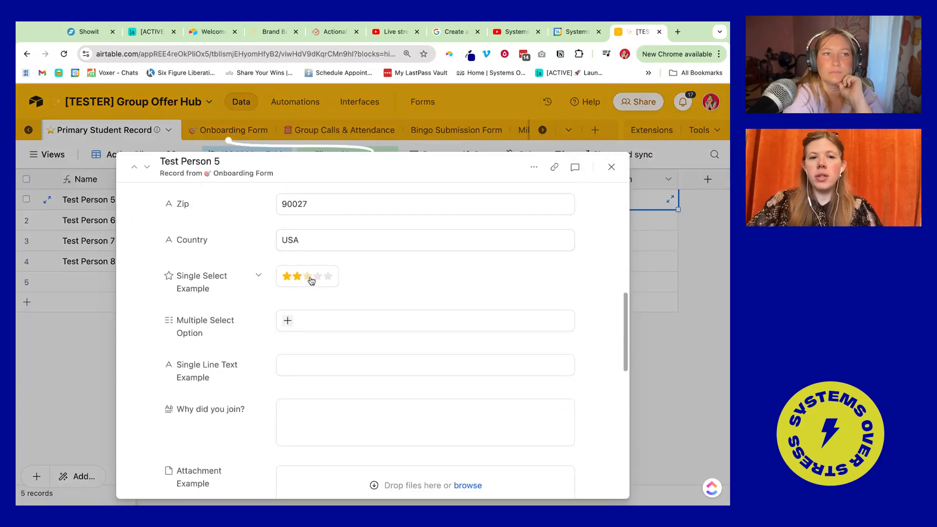
pyautogui.click(259, 277)
pyautogui.click(292, 297)
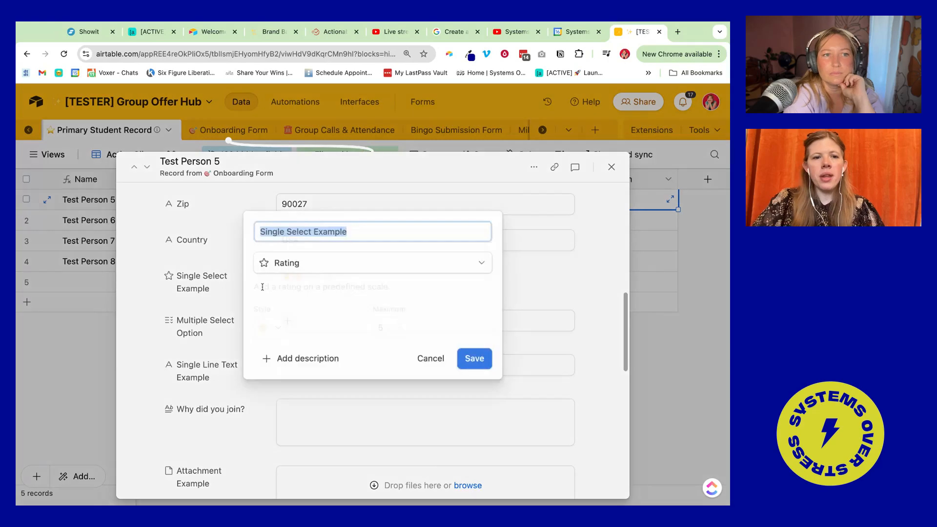
pyautogui.write('Rating 1: Starting Point')
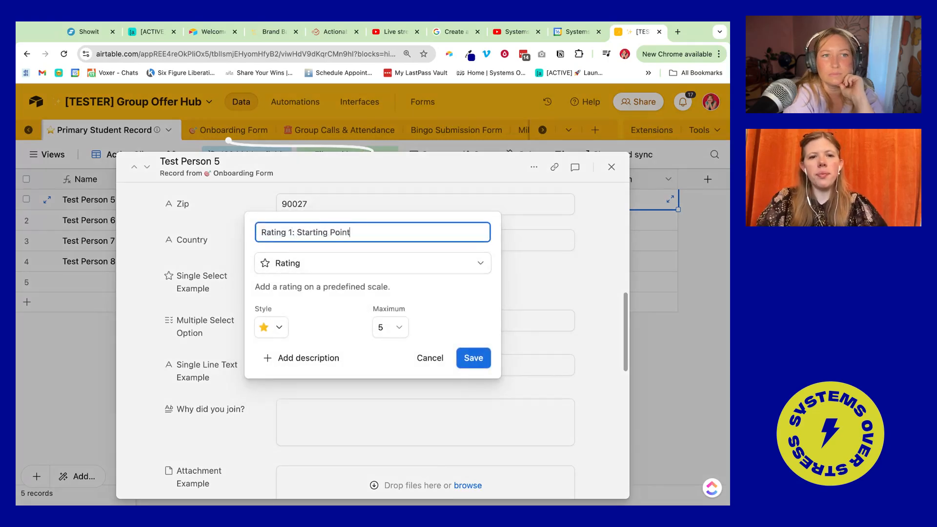
pyautogui.click(472, 357)
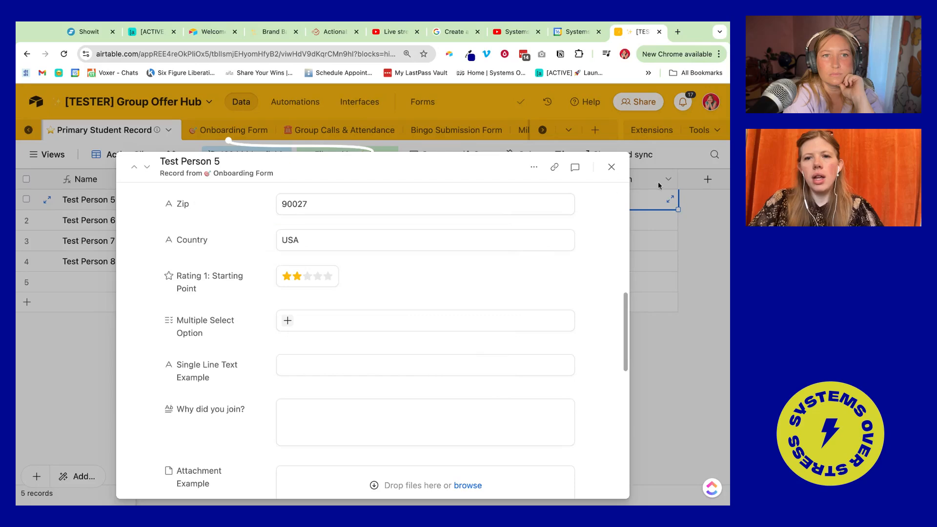
pyautogui.scroll(-10, 348, 311)
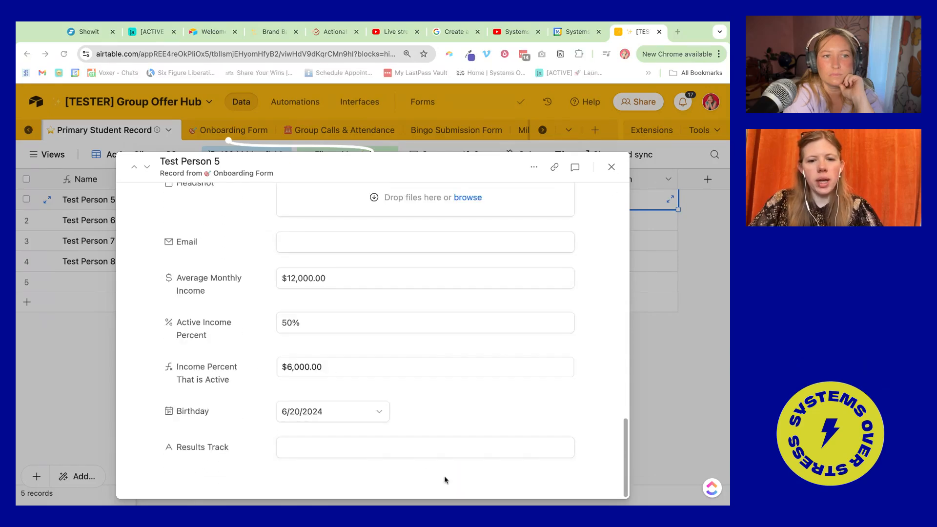
pyautogui.click(611, 166)
# - Switch to the Onboarding Form table, display its All grid view and collapse the list of views
pyautogui.click(245, 128)
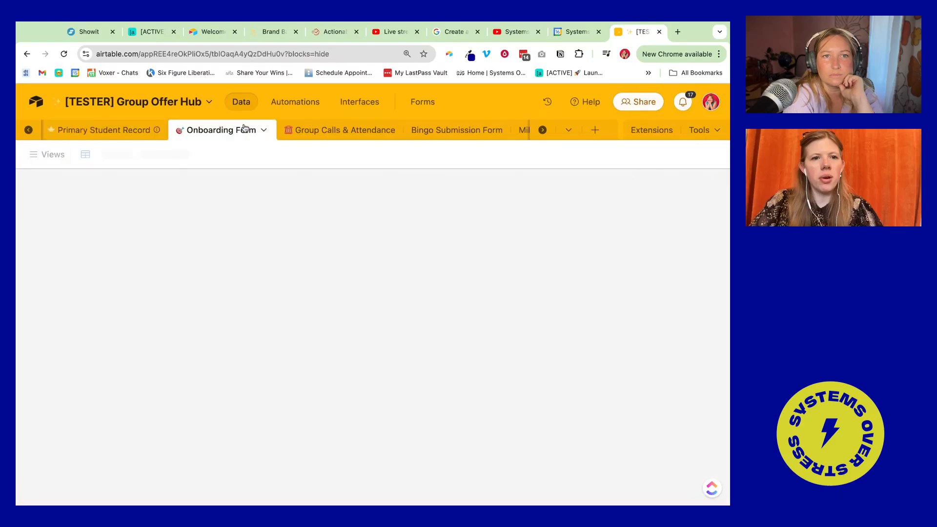
pyautogui.click(49, 154)
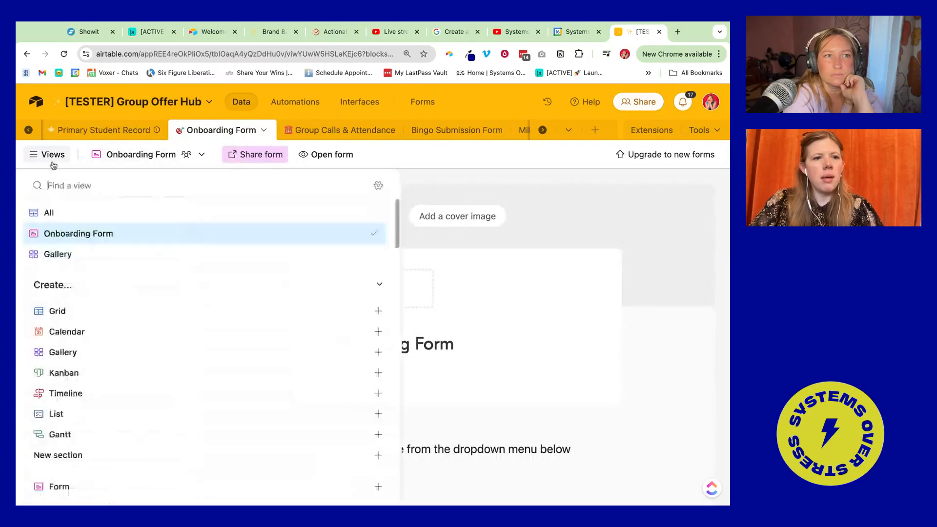
pyautogui.click(54, 225)
pyautogui.click(46, 157)
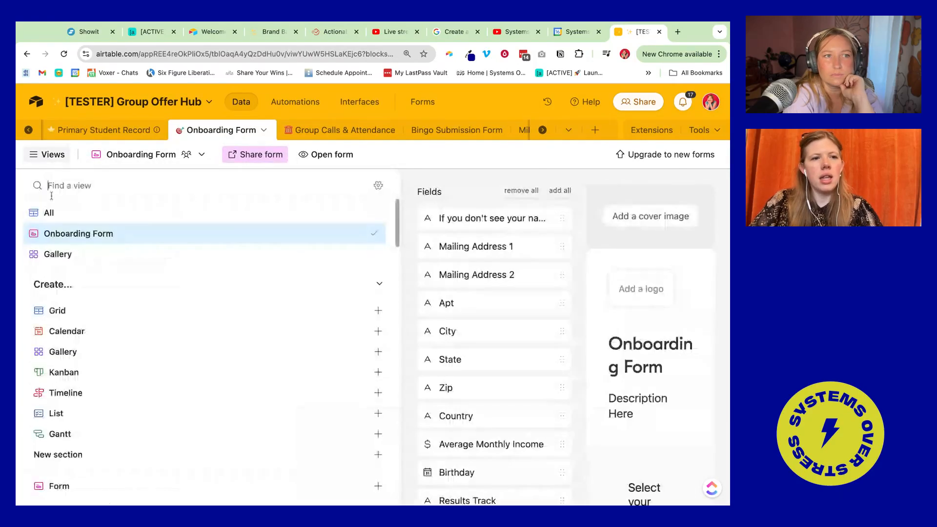
pyautogui.click(53, 212)
pyautogui.click(47, 155)
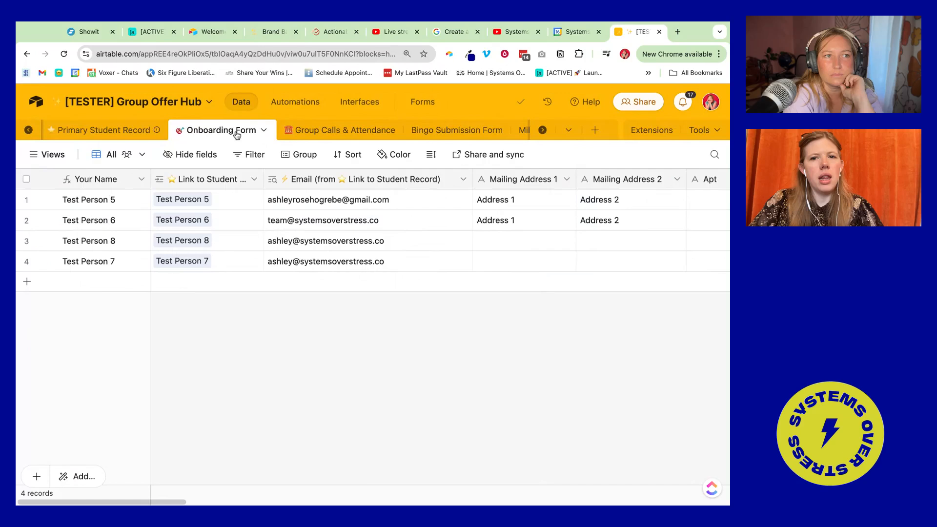
# - Insert a Number field named "Starting Inquiries" before Mailing Address 1 in the Onboarding Form table and enter 10 for Test Person 5
pyautogui.click(483, 210)
pyautogui.rightClick(502, 179)
pyautogui.click(527, 260)
pyautogui.write('Starting Inquiries')
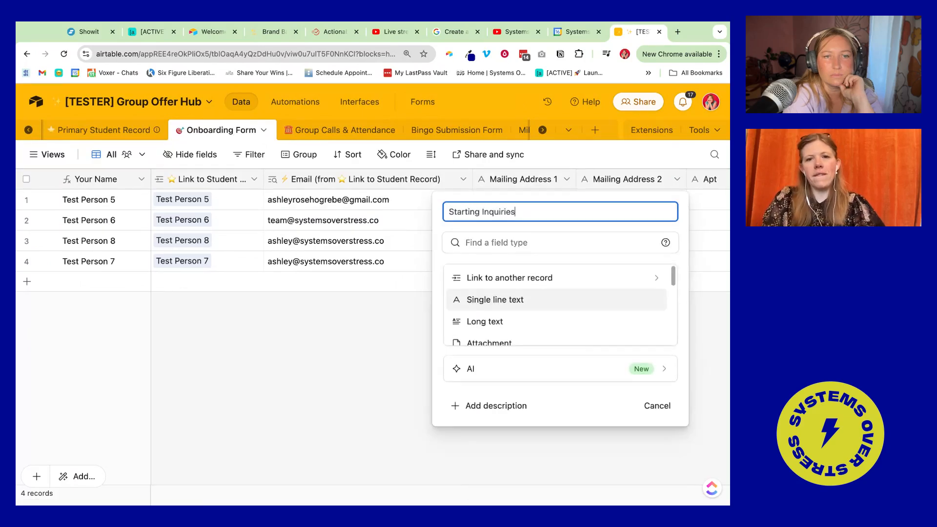
pyautogui.press('Tab')
pyautogui.write('nu')
pyautogui.press('Return')
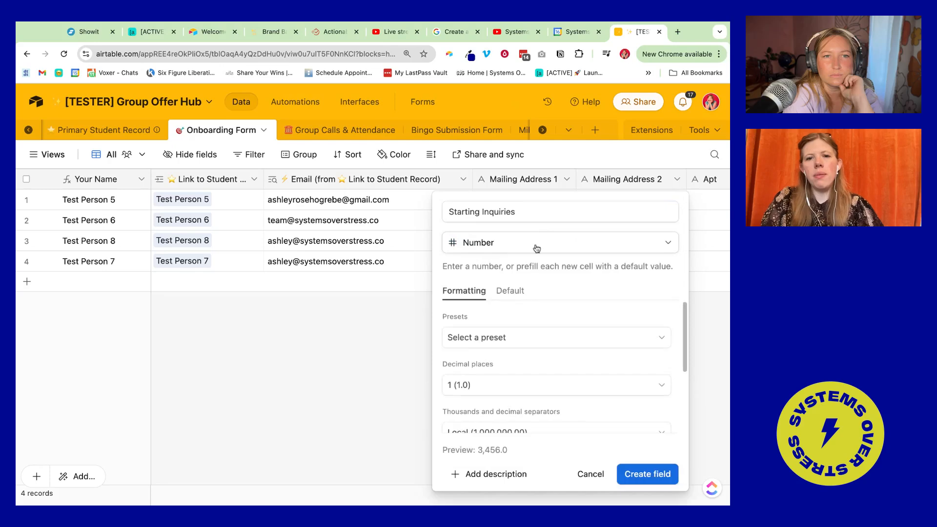
pyautogui.click(647, 473)
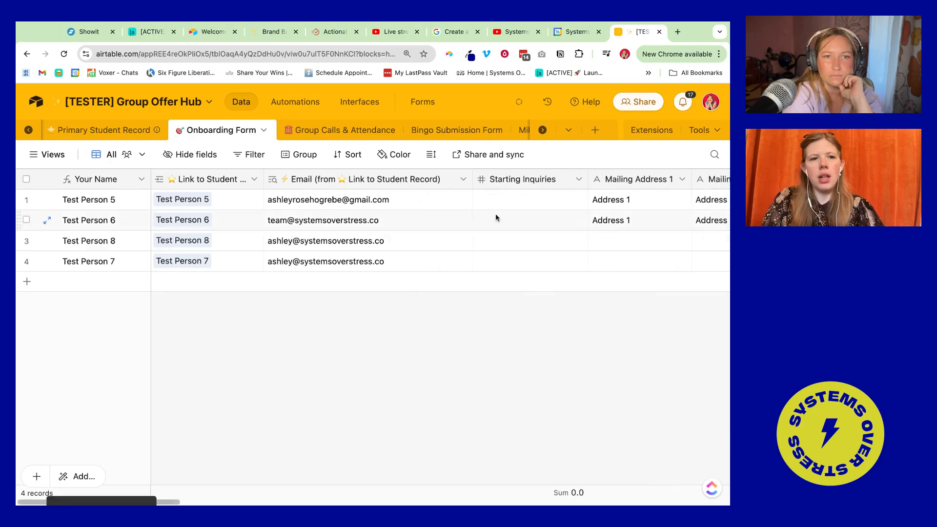
pyautogui.write('10')
pyautogui.press('Tab')
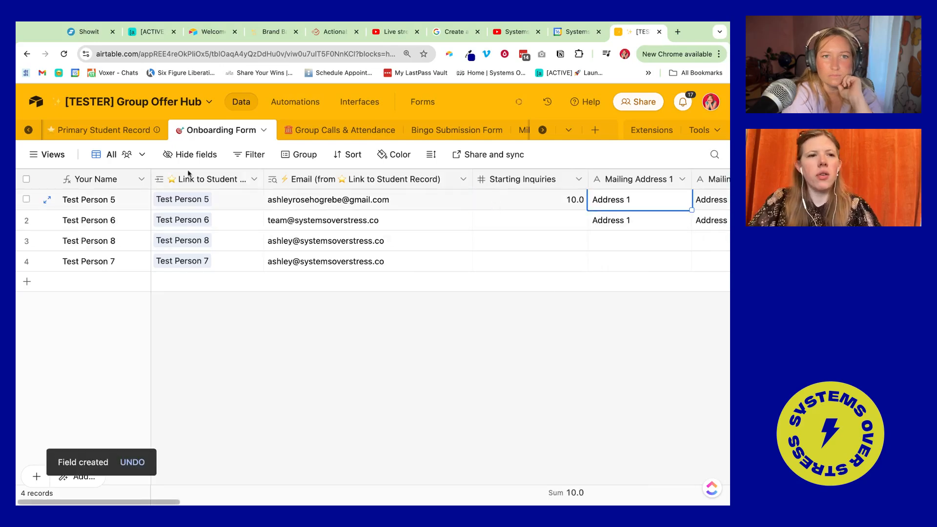
# - In the Primary Student Record table, add Starting Inquiries and Rating 1: Starting Point as lookup fields from the Onboarding Form link
pyautogui.click(29, 130)
pyautogui.click(54, 130)
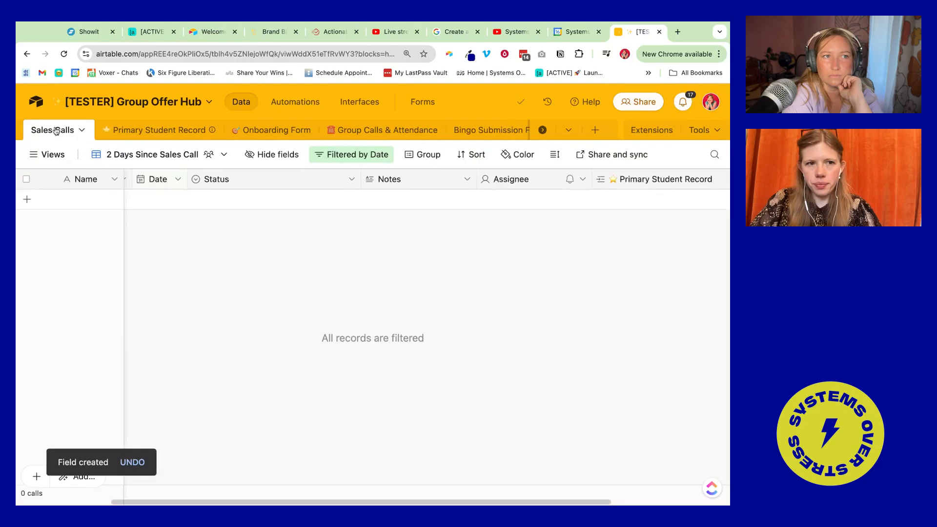
pyautogui.click(104, 131)
pyautogui.moveTo(677, 179); pyautogui.dragTo(652, 178)
pyautogui.click(642, 180)
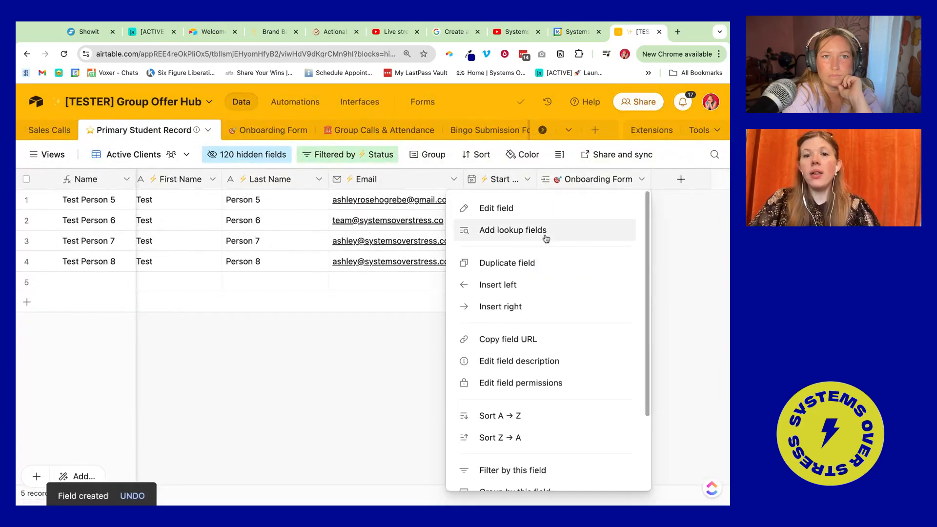
pyautogui.click(548, 230)
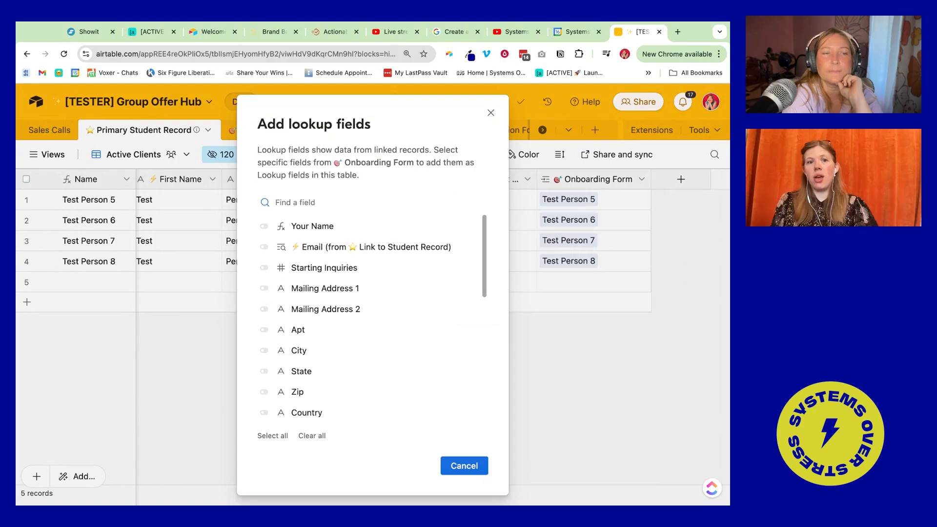
pyautogui.click(309, 275)
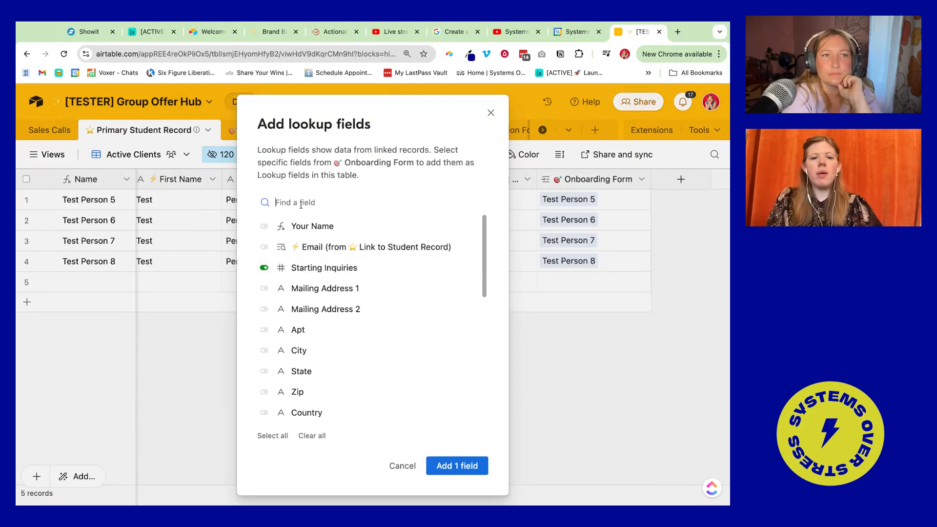
pyautogui.write('rat')
pyautogui.click(321, 229)
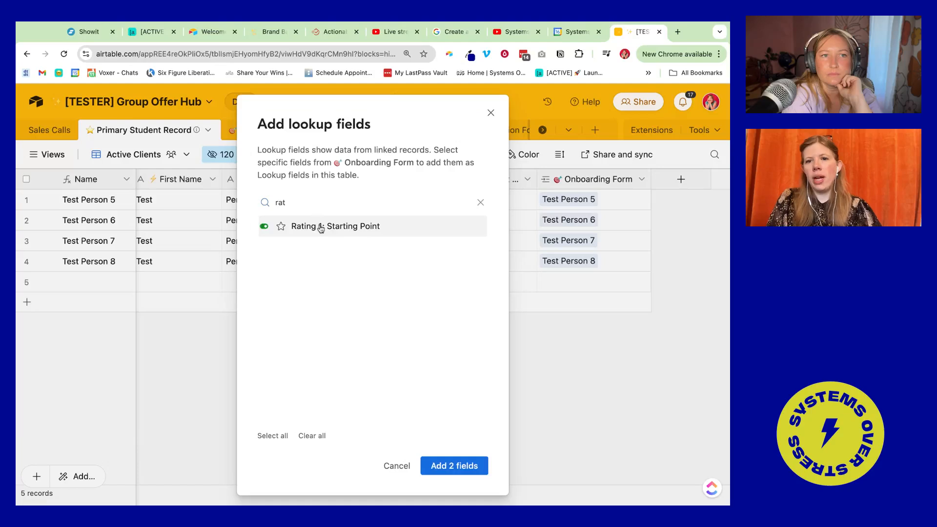
pyautogui.click(451, 465)
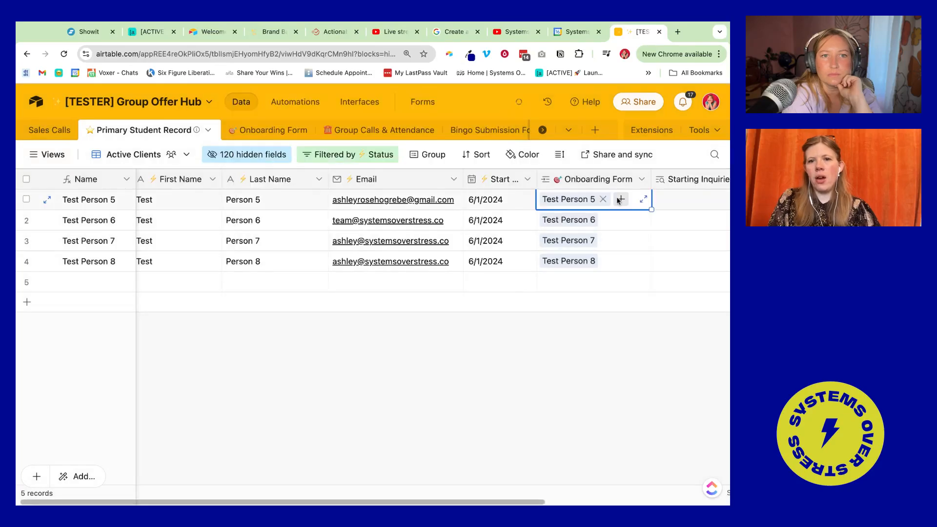
# - Check Test Person 5's Starting Inquiries and Rating 1 lookup values and widen the Start Date column to fit its name
pyautogui.click(558, 209)
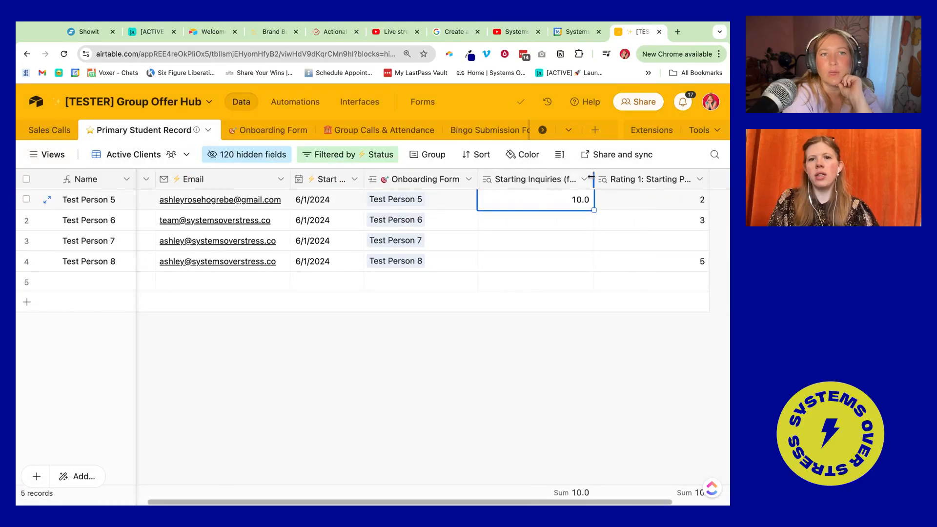
pyautogui.click(638, 196)
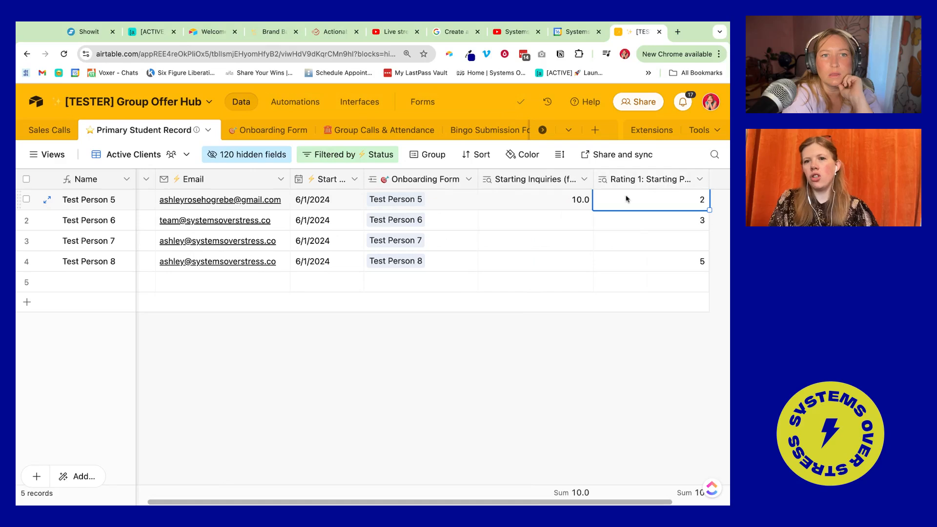
pyautogui.click(551, 205)
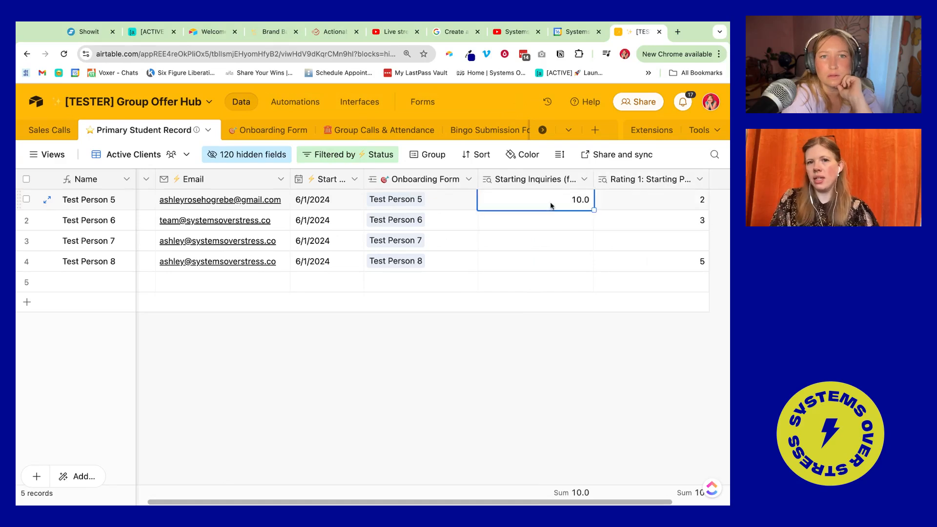
pyautogui.press('Left')
pyautogui.press('Right')
pyautogui.press('Right')
pyautogui.press('Left')
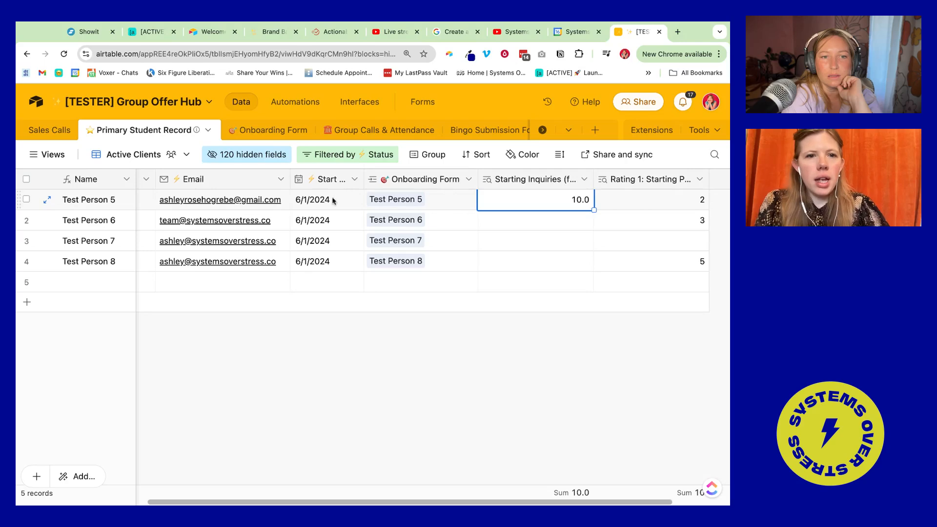
pyautogui.doubleClick(364, 179)
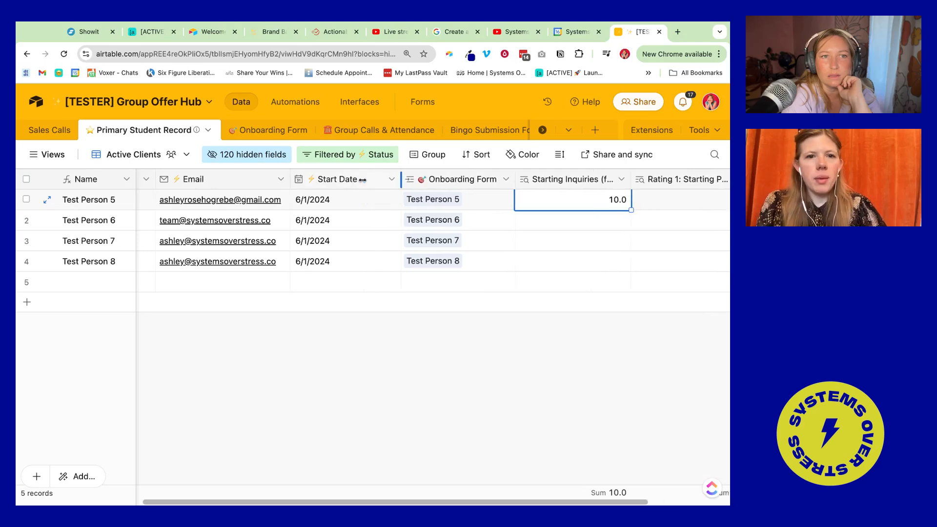
# - In the Website Completed table, add a linked record field to Primary Student Record after Rating 1
pyautogui.click(568, 130)
pyautogui.scroll(-10, 503, 266)
pyautogui.click(406, 365)
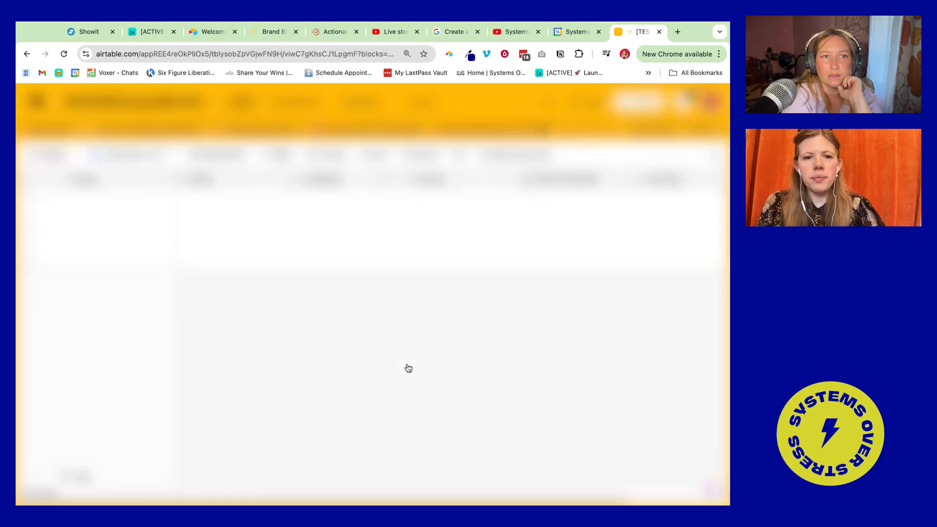
pyautogui.click(333, 204)
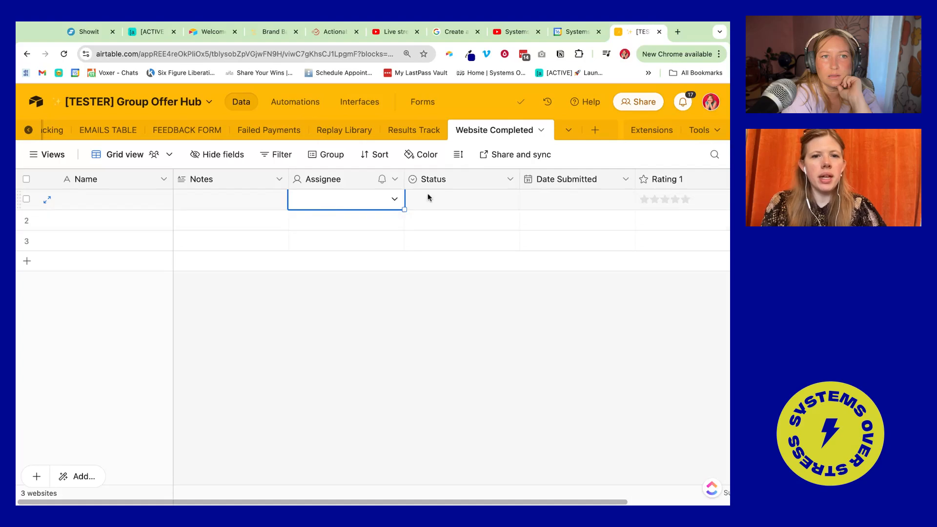
pyautogui.click(659, 179)
pyautogui.click(530, 282)
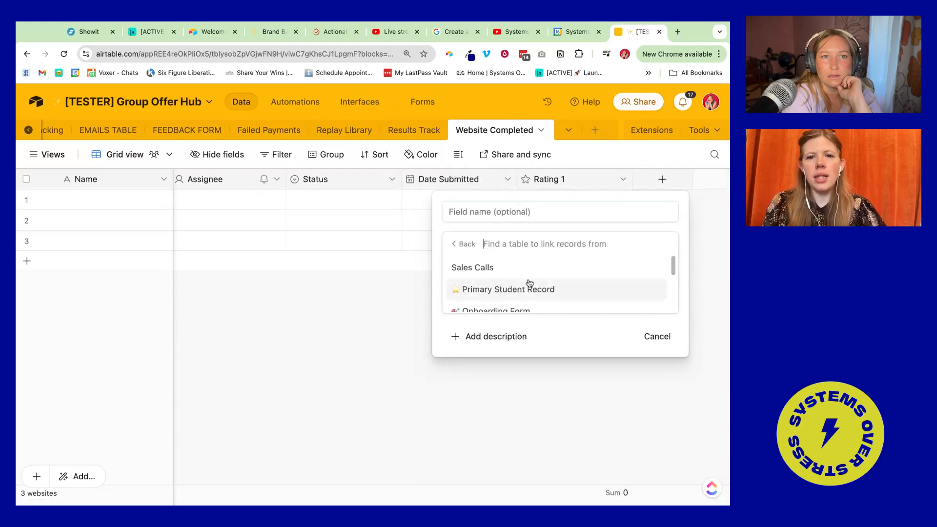
pyautogui.click(525, 287)
pyautogui.click(664, 364)
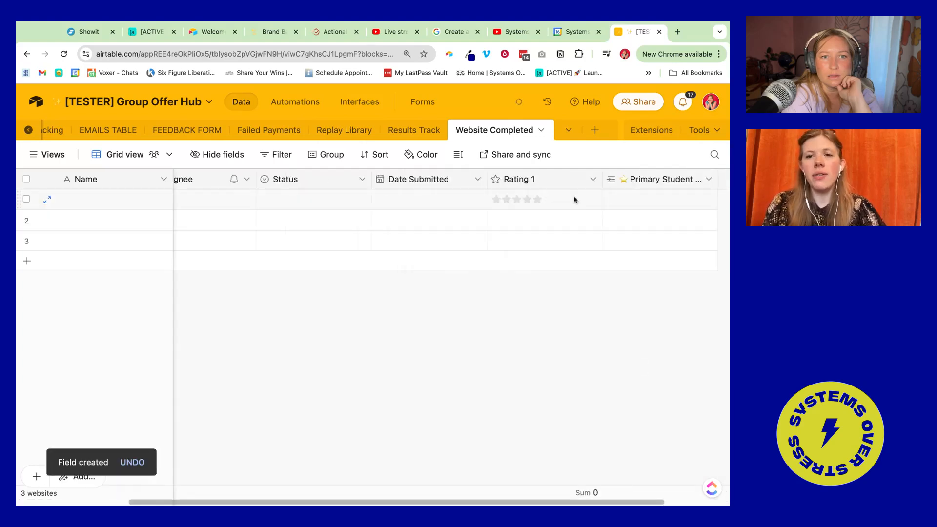
# - Link the first website record to Test Person 5, rate it five stars and set Date Submitted to 8/15/2024
pyautogui.click(623, 198)
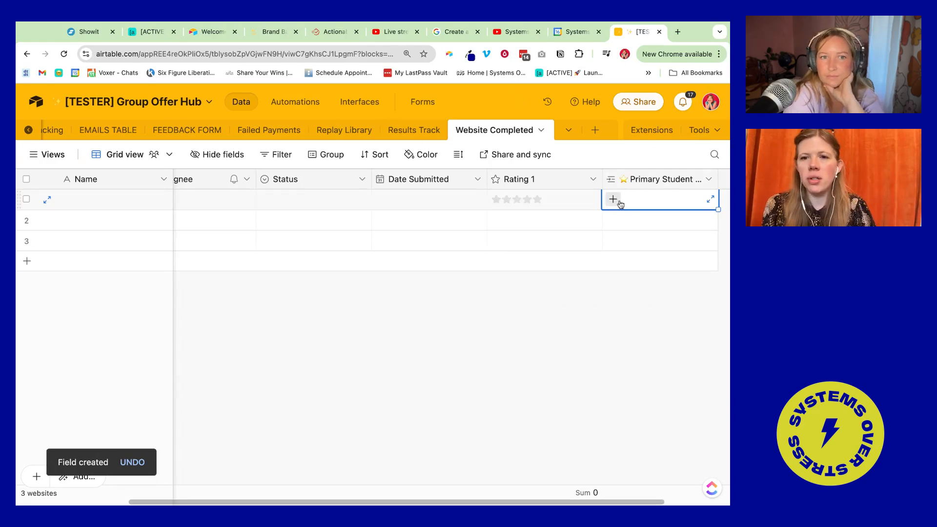
pyautogui.click(612, 200)
pyautogui.click(455, 256)
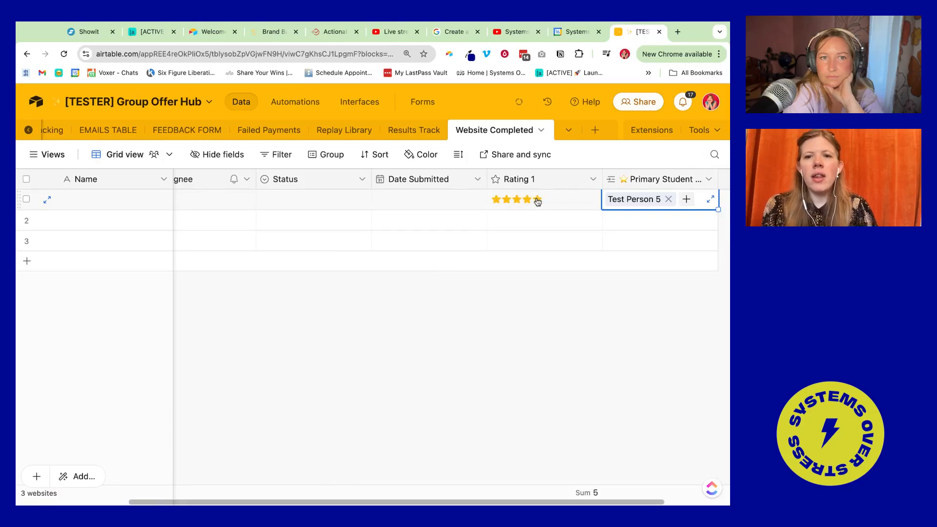
pyautogui.click(424, 201)
pyautogui.click(425, 201)
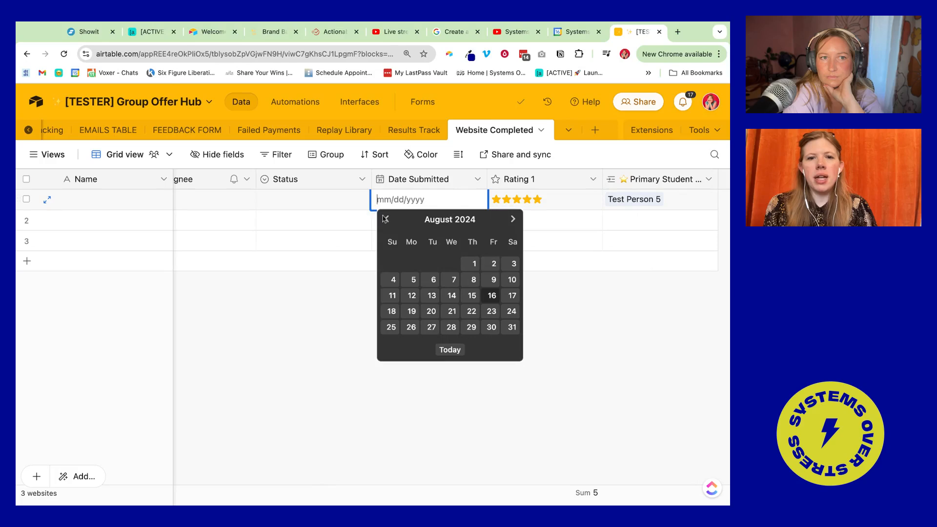
pyautogui.click(476, 296)
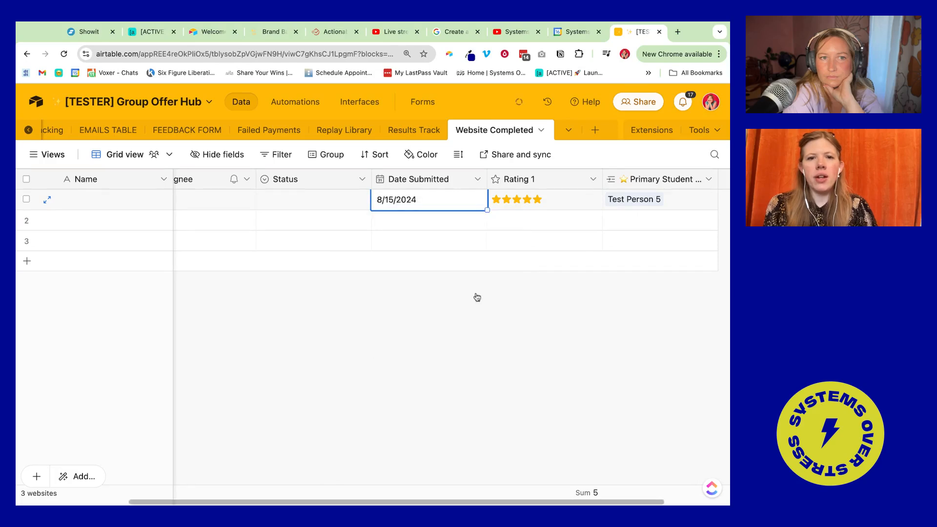
# - Return to the Primary Student Record table and show its hidden Website Completed field in the Active Clients view
pyautogui.click(29, 129)
pyautogui.click(29, 130)
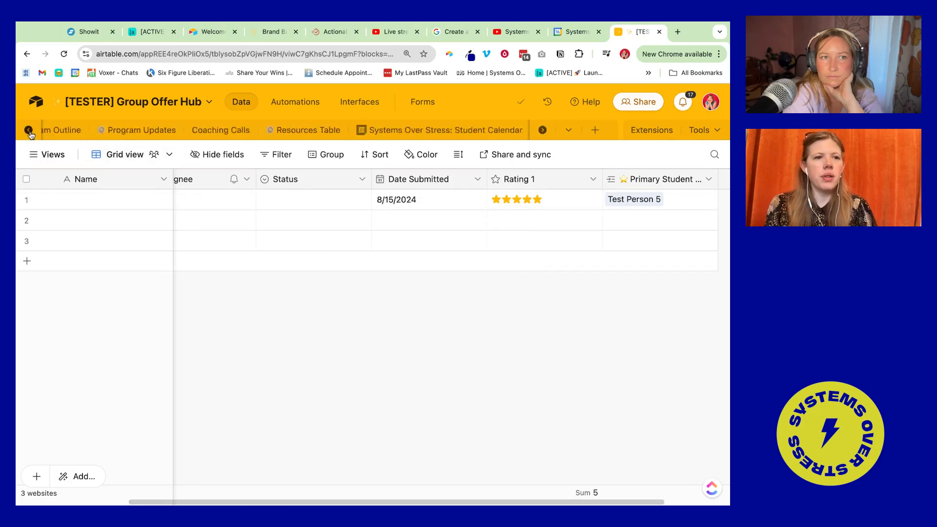
pyautogui.click(28, 130)
pyautogui.click(28, 130)
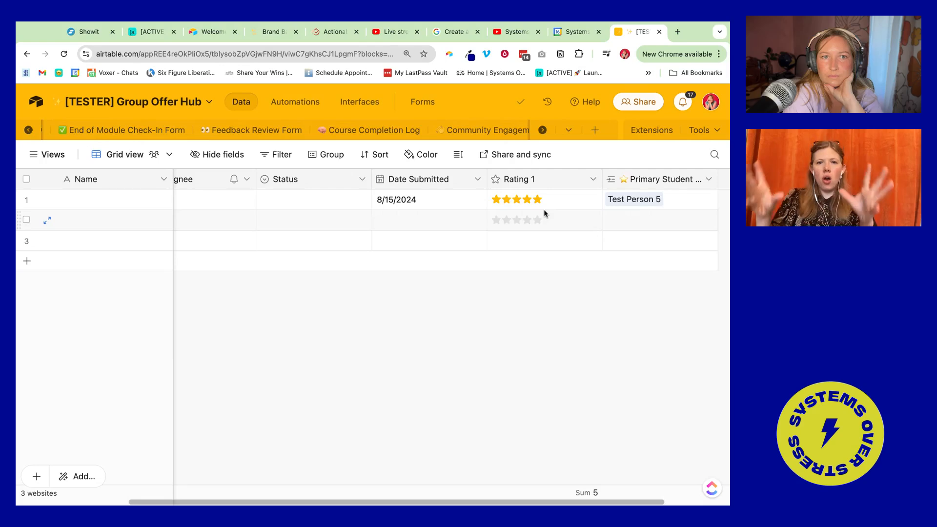
pyautogui.click(28, 130)
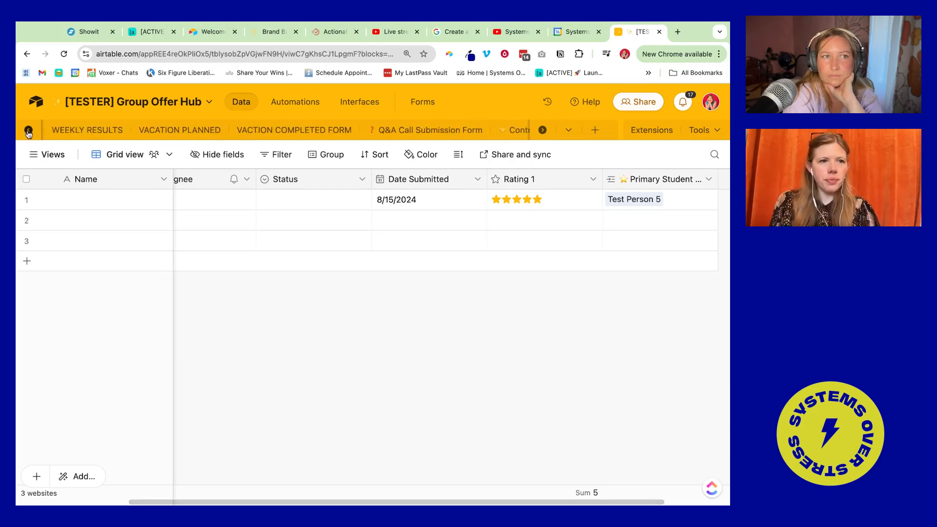
pyautogui.click(28, 130)
pyautogui.click(28, 130)
pyautogui.click(28, 129)
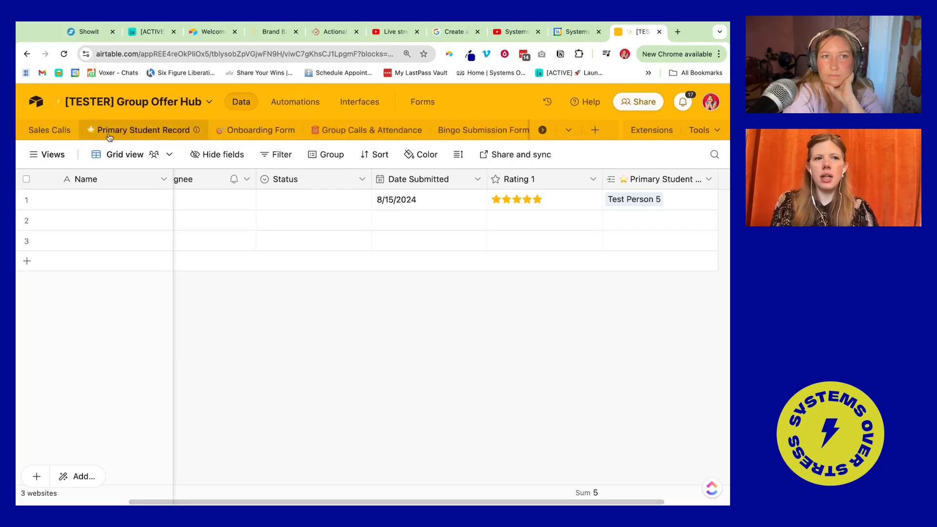
pyautogui.click(137, 133)
pyautogui.click(248, 154)
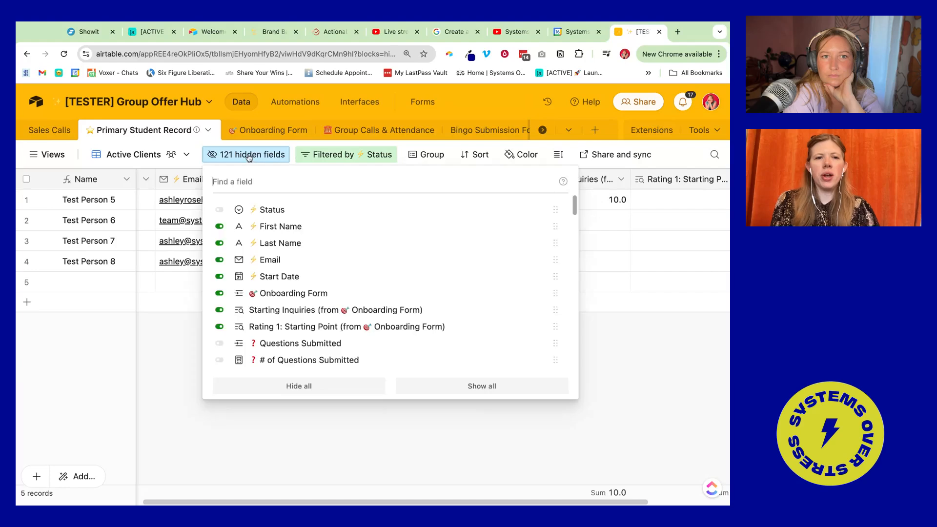
pyautogui.scroll(-20, 331, 273)
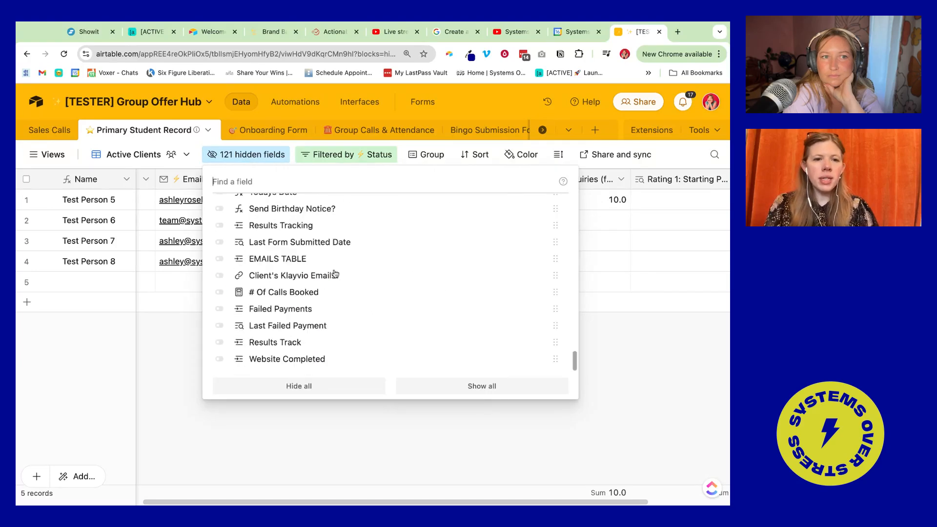
pyautogui.click(311, 360)
pyautogui.click(632, 241)
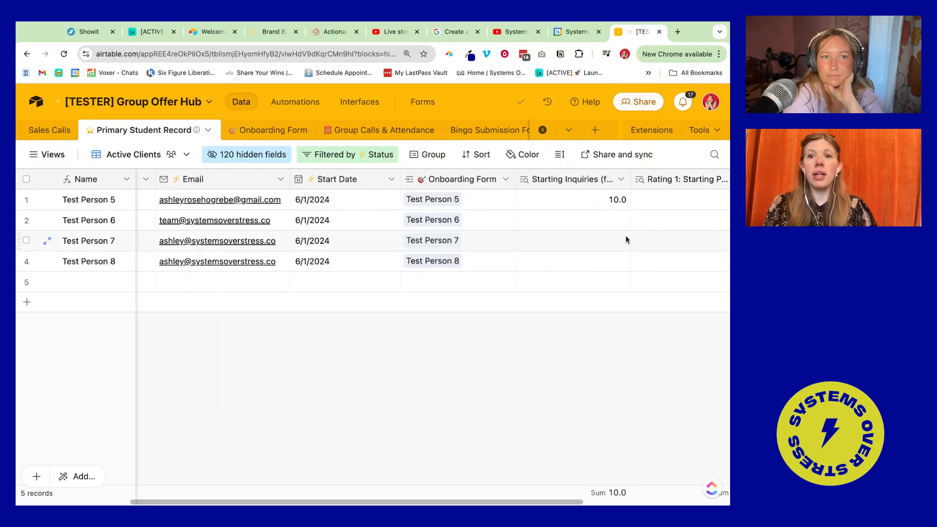
pyautogui.click(600, 215)
# - Add Date Submitted as a lookup field from the Website Completed link and check its value for Test Person 5
pyautogui.hscroll(5, 586, 202)
pyautogui.click(551, 181)
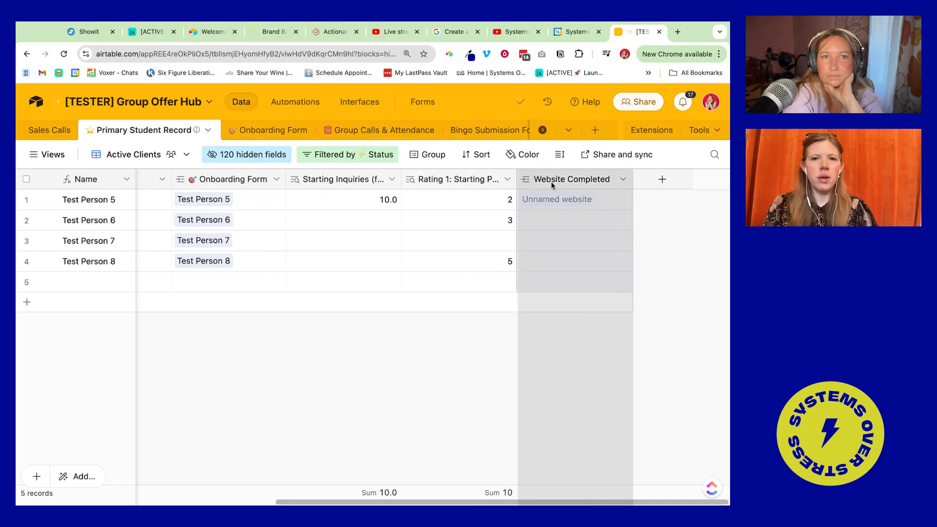
pyautogui.click(623, 179)
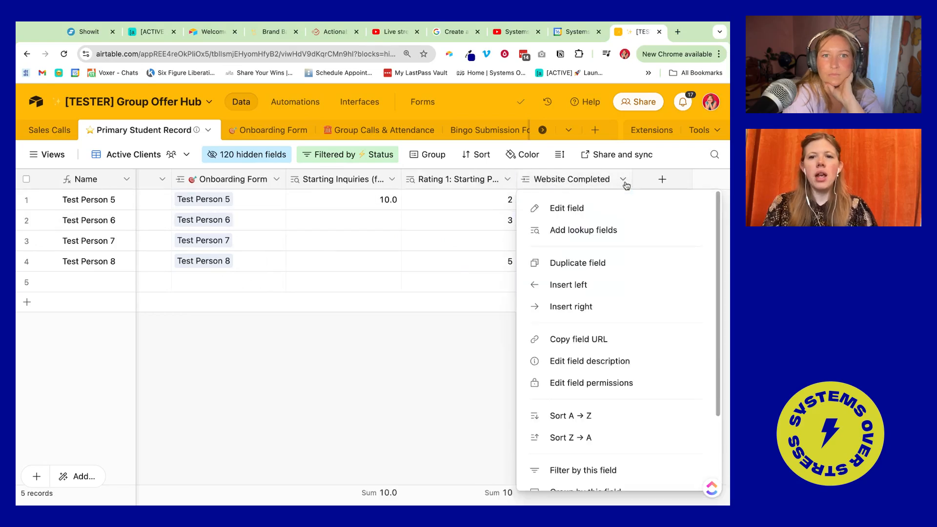
pyautogui.click(575, 234)
pyautogui.click(354, 315)
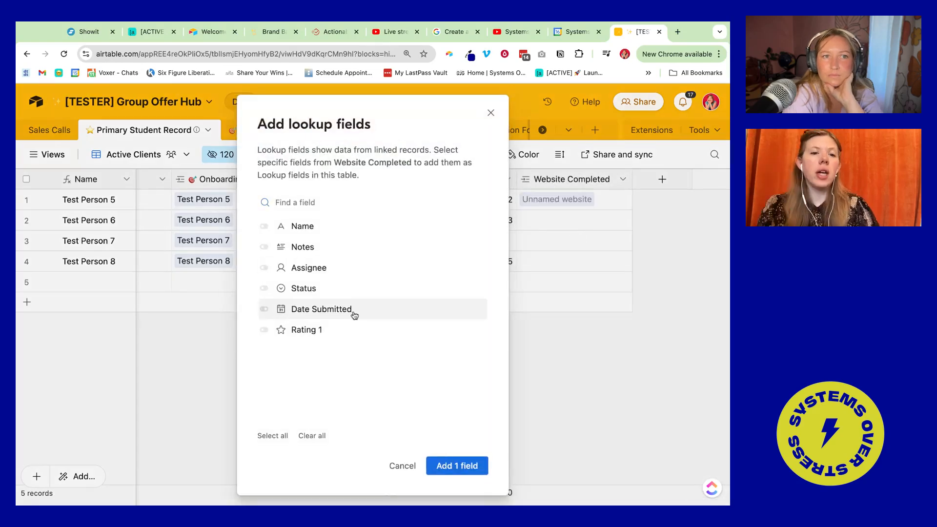
pyautogui.click(450, 464)
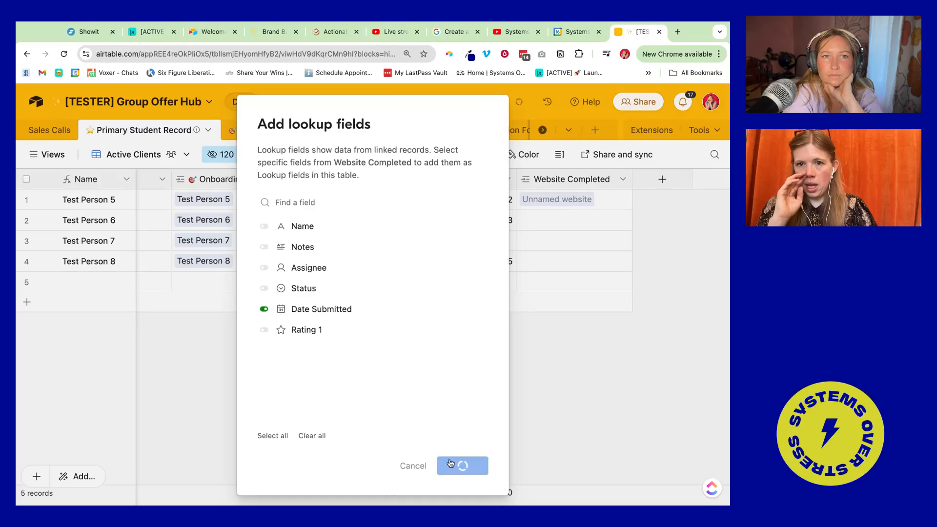
pyautogui.click(648, 205)
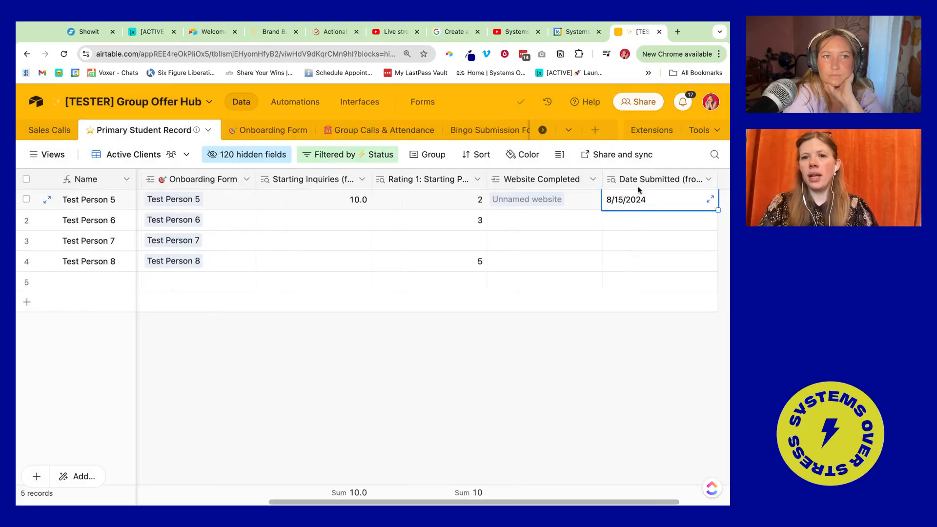
# - Move the Date Submitted lookup field directly after Start Date in the Active Clients view
pyautogui.moveTo(637, 183); pyautogui.dragTo(510, 184)
pyautogui.click(584, 200)
pyautogui.click(493, 201)
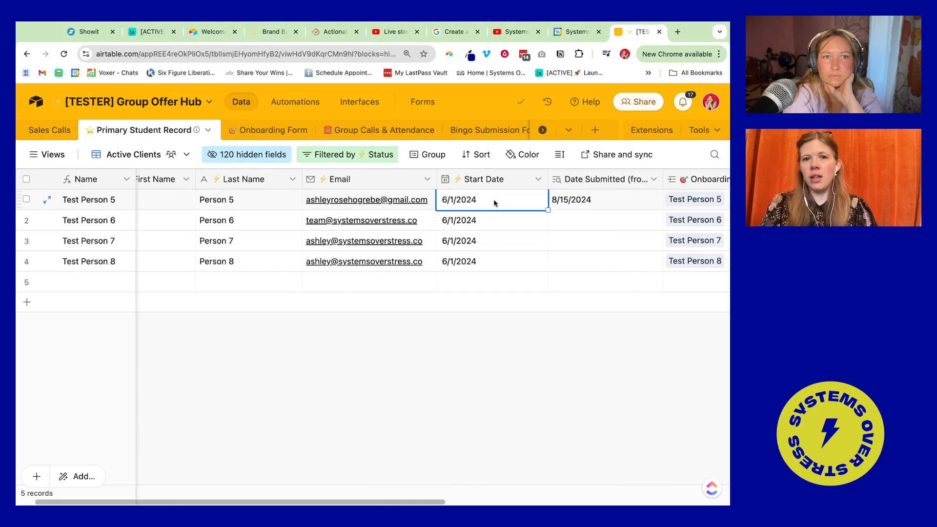
# - Insert a formula field named Days It Took To Complete Website directly after the Date Submitted lookup
pyautogui.hscroll(3, 488, 201)
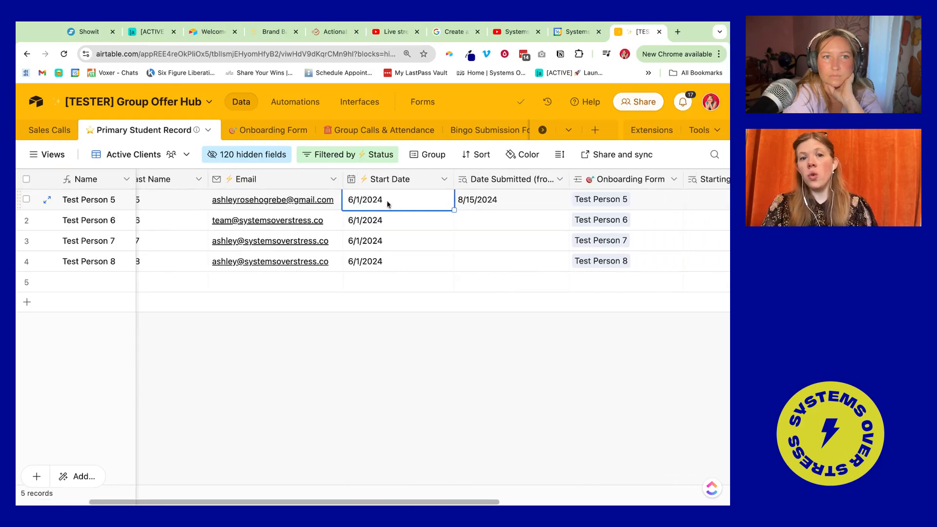
pyautogui.rightClick(490, 181)
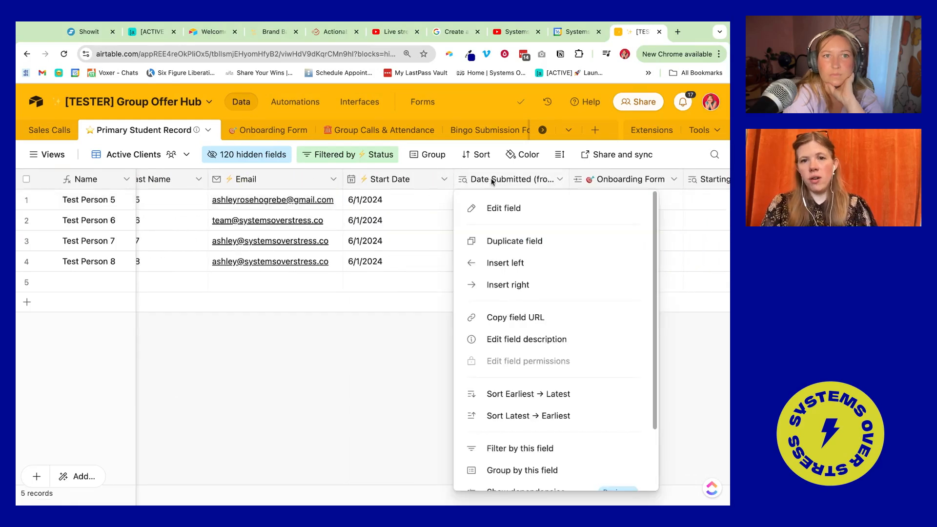
pyautogui.click(502, 271)
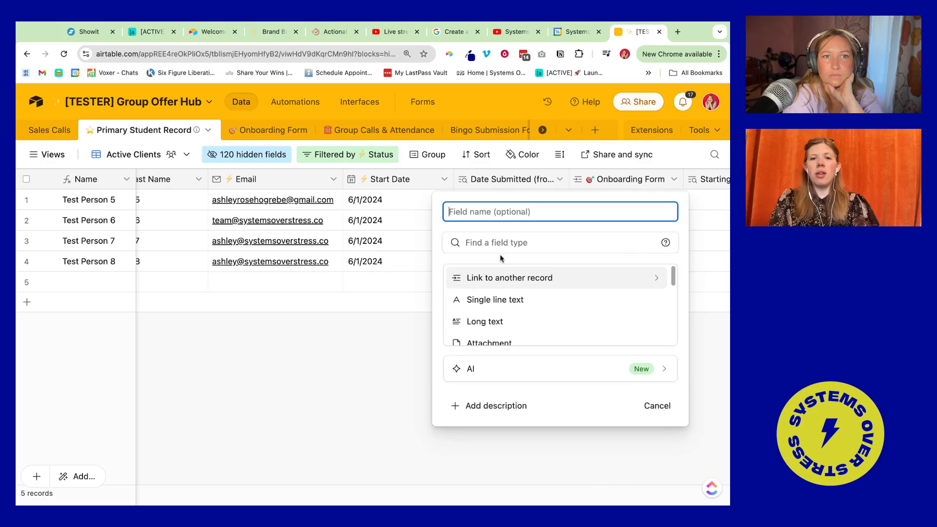
pyautogui.write('Days It Took To Complete Website')
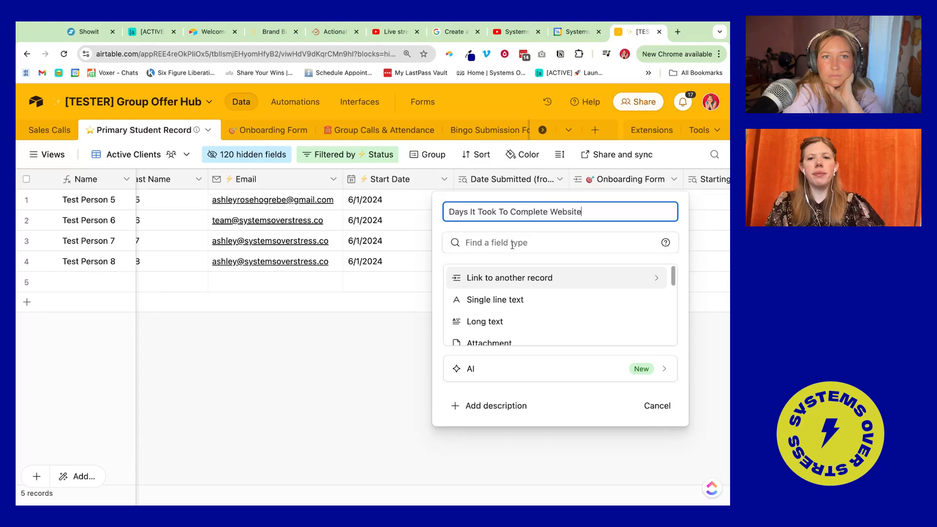
pyautogui.click(512, 244)
pyautogui.write('for')
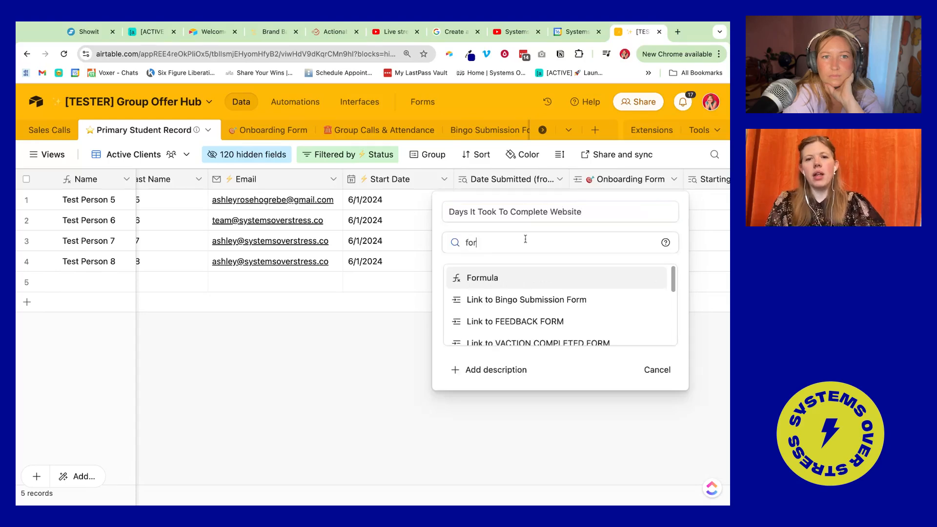
pyautogui.press('Return')
# - Begin the field's formula with the DATETIME_DIFF function
pyautogui.write('date')
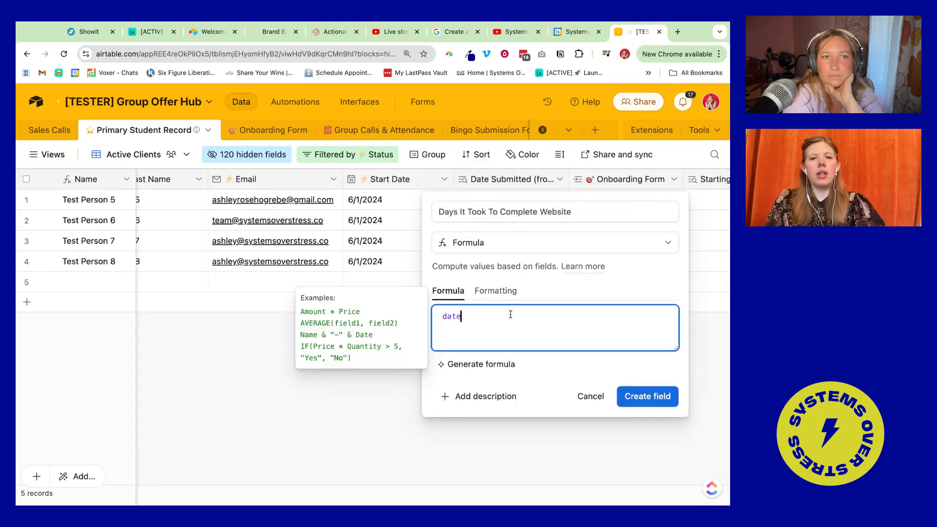
pyautogui.write('time')
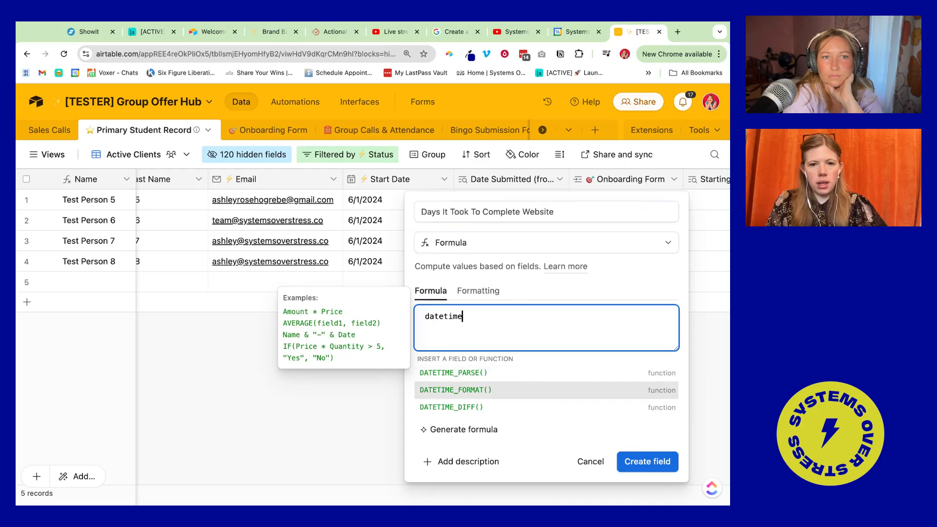
pyautogui.press('Down')
pyautogui.press('Return')
pyautogui.write('Date')
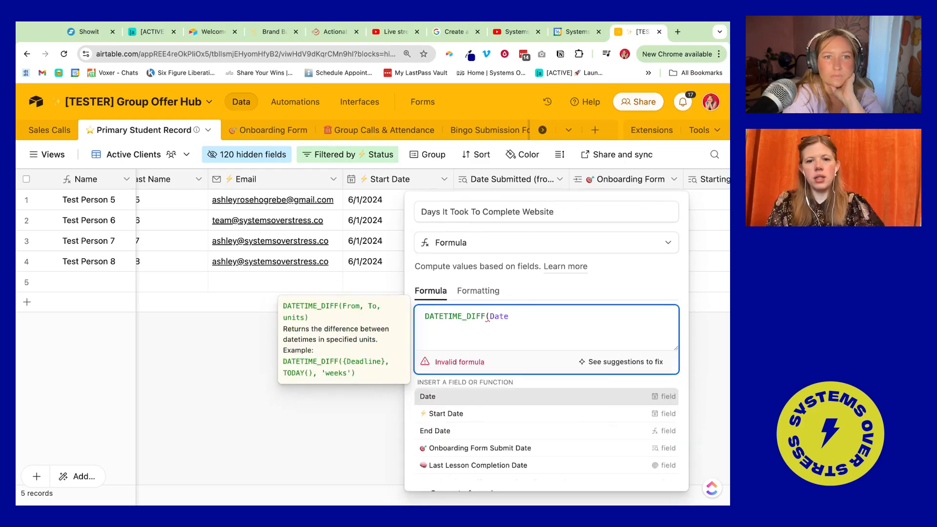
pyautogui.write(' Sub')
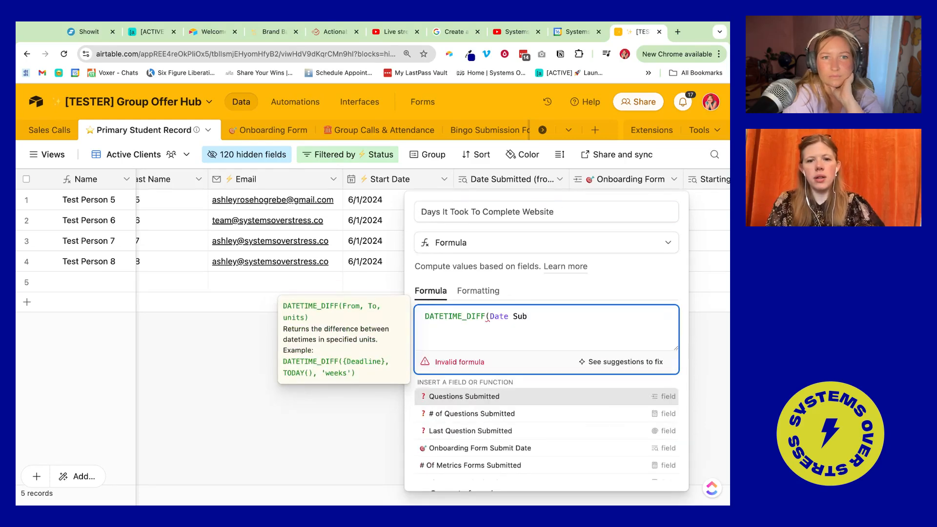
pyautogui.press('Down')
pyautogui.press('Down')
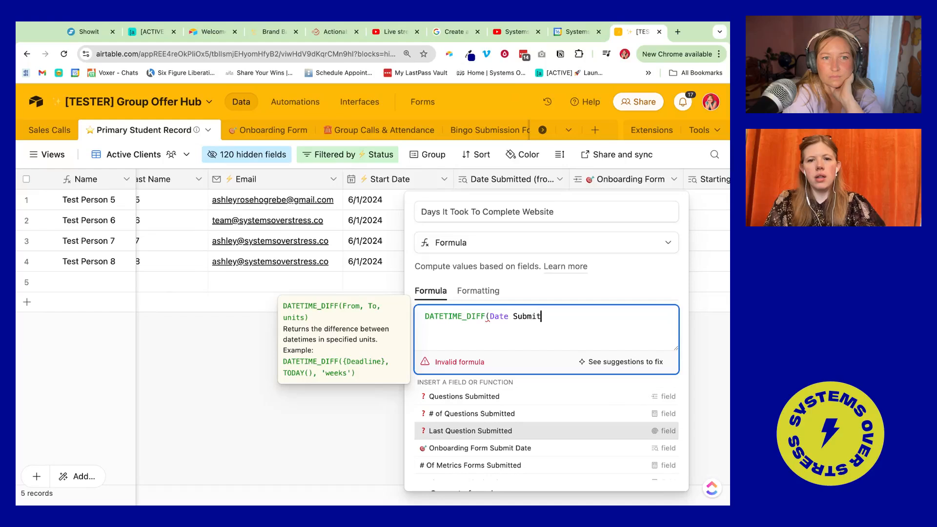
pyautogui.press('Escape')
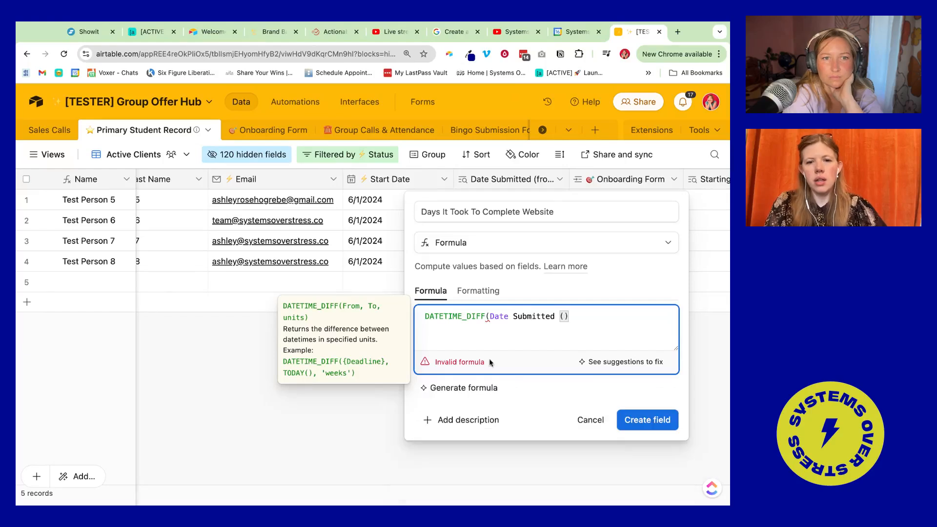
pyautogui.hotkey('shift', 'alt', 'Left')
pyautogui.hotkey('shift', 'alt', 'Left')
# - Complete the formula with {Date Submitted (from Website Completed)}, {⚡ Start Date} and 'days', and create the field
pyautogui.write('Daa')
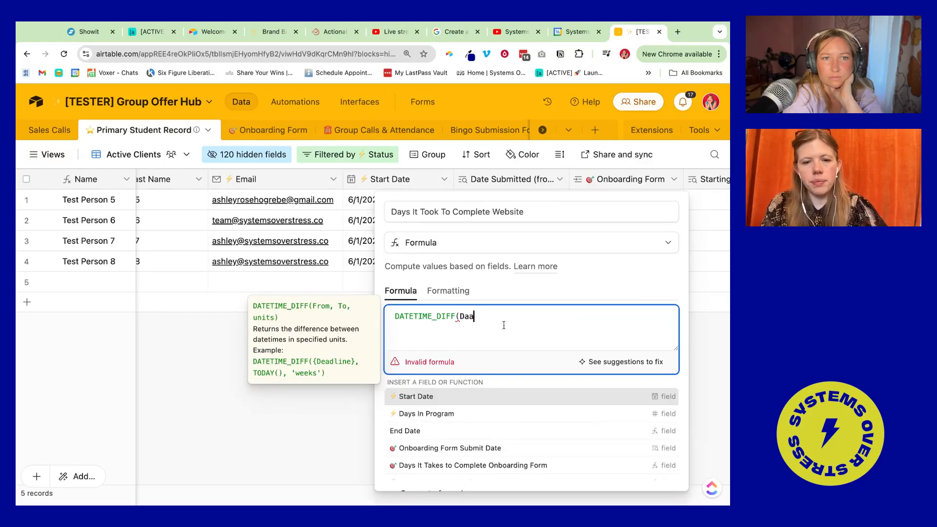
pyautogui.write('tee')
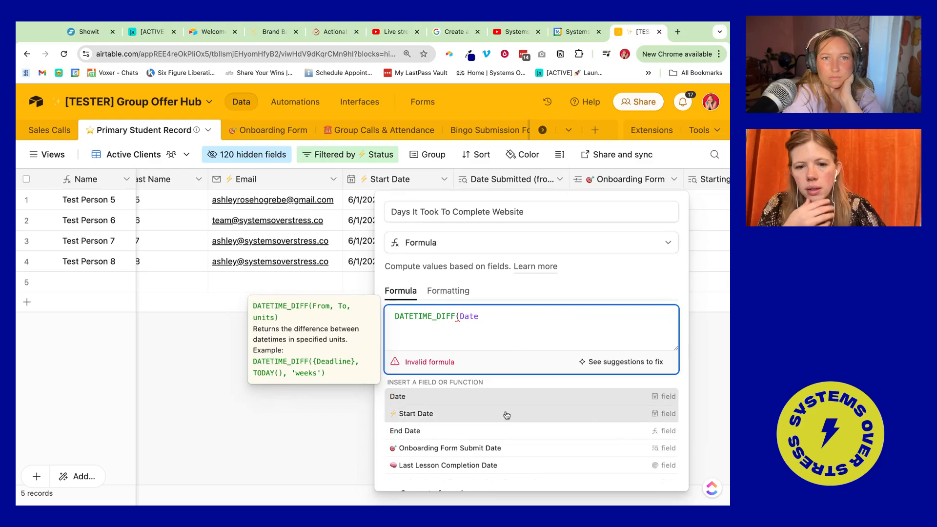
pyautogui.scroll(-5, 506, 415)
pyautogui.click(505, 473)
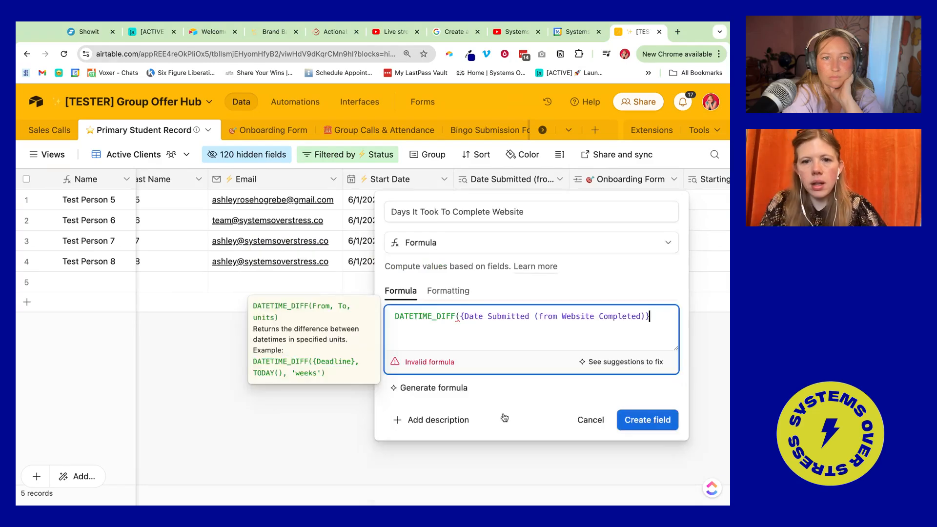
pyautogui.write(', {⚡ Start')
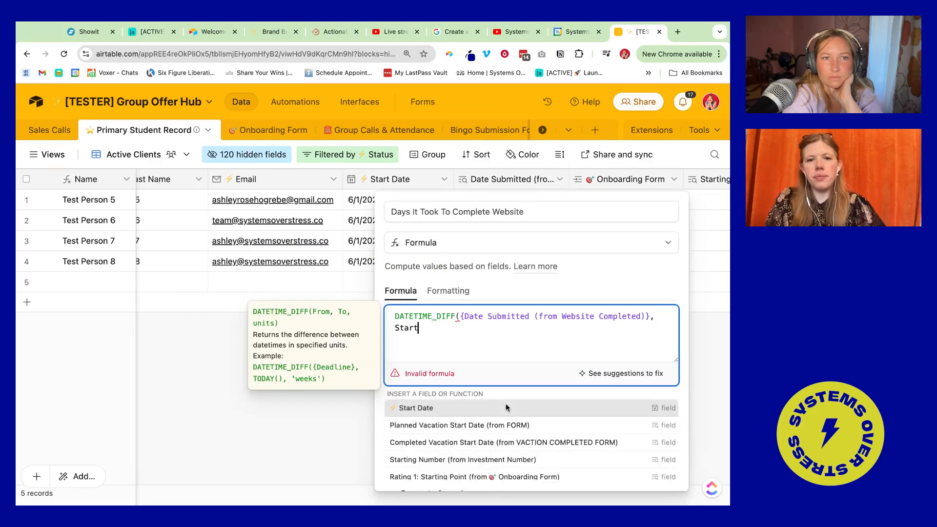
pyautogui.press('Return')
pyautogui.write(", '")
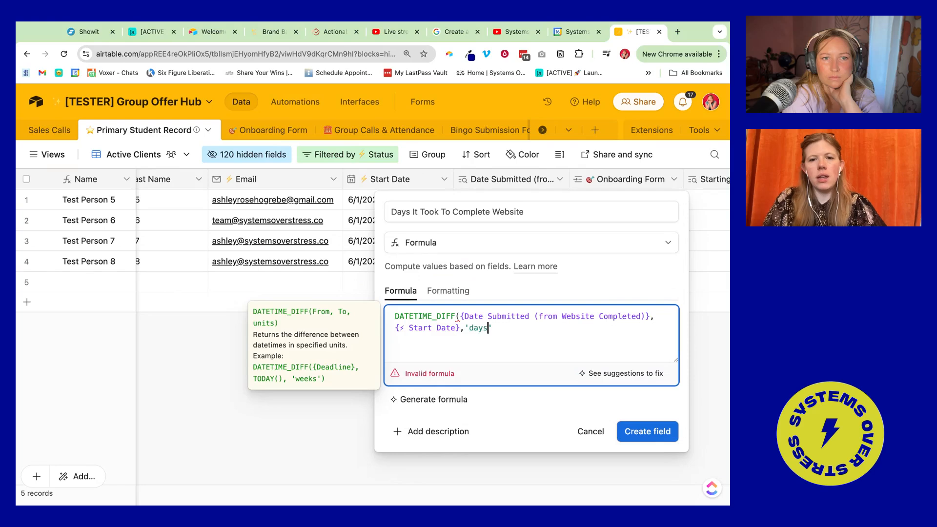
pyautogui.click(644, 432)
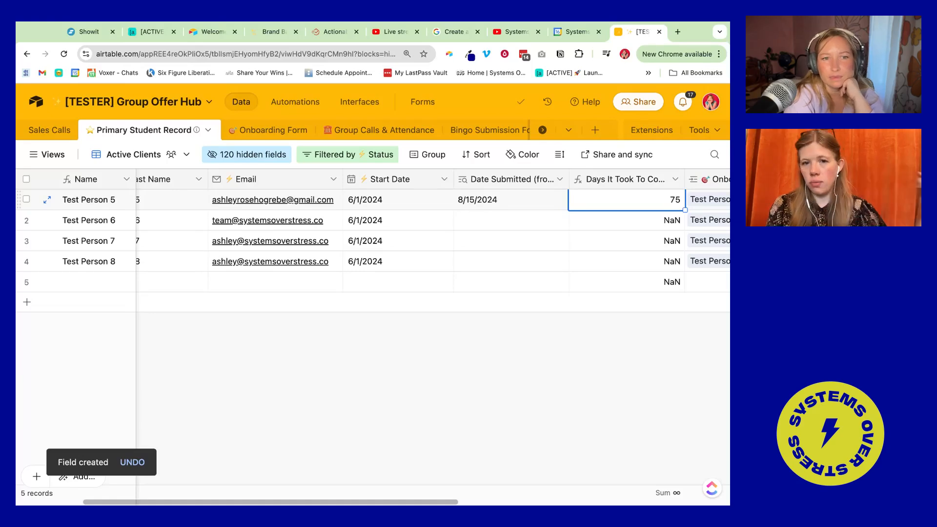
# - Switch the summary of the Days It Took To Complete Website column to average
pyautogui.click(627, 219)
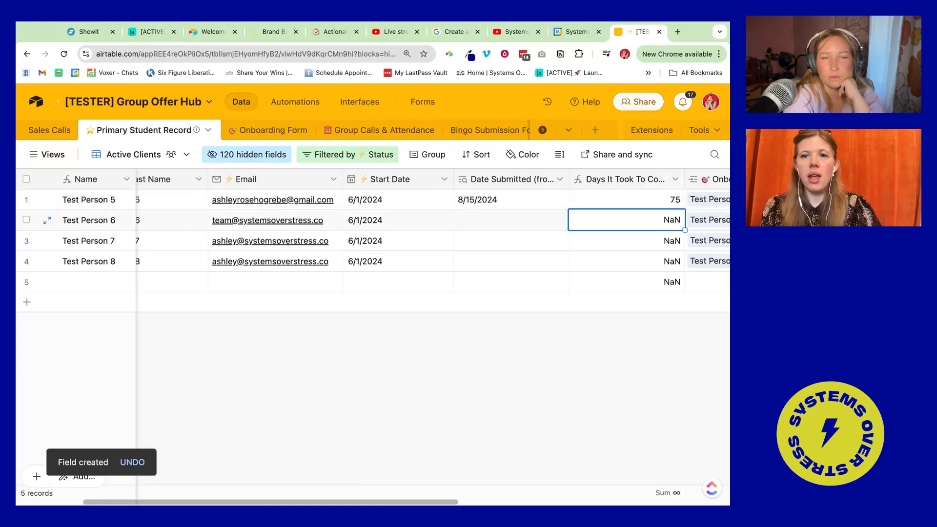
pyautogui.click(661, 493)
pyautogui.click(624, 277)
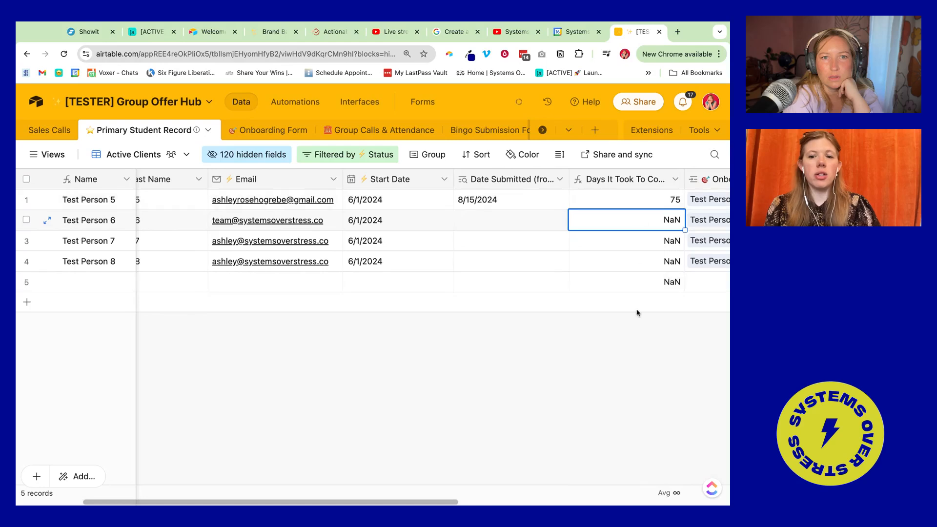
# - Copy Test Person 5's Website Completed link to Test Person 6
pyautogui.hscroll(5, 636, 250)
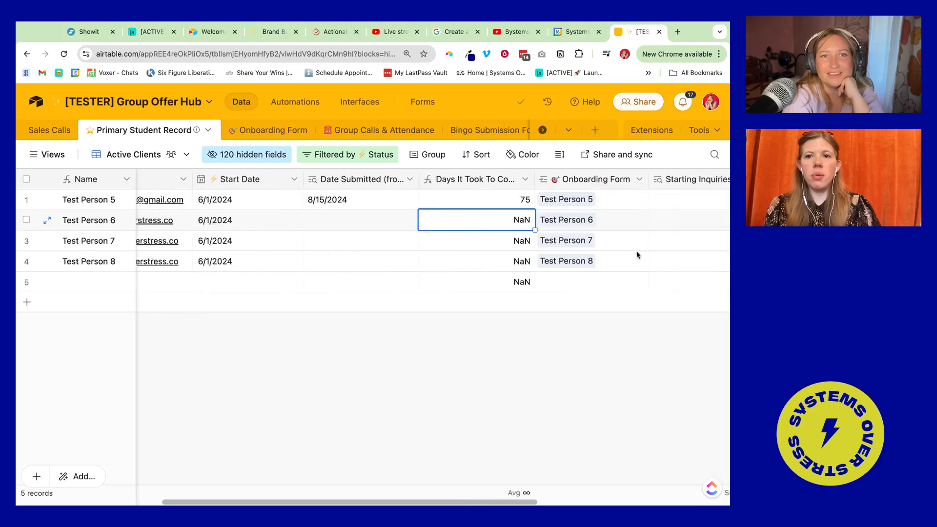
pyautogui.hscroll(6, 627, 208)
pyautogui.click(560, 201)
pyautogui.hotkey('ctrl', 'c')
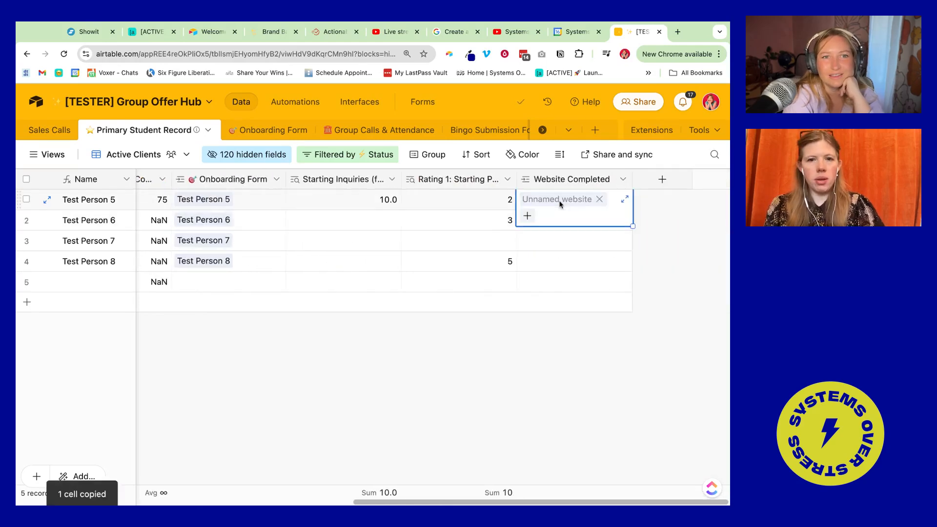
pyautogui.press('Left')
pyautogui.press('Left')
pyautogui.press('Left')
pyautogui.press('Left')
pyautogui.press('Left')
# - Set Test Person 6's Start Date to 5/5/2024
pyautogui.doubleClick(339, 219)
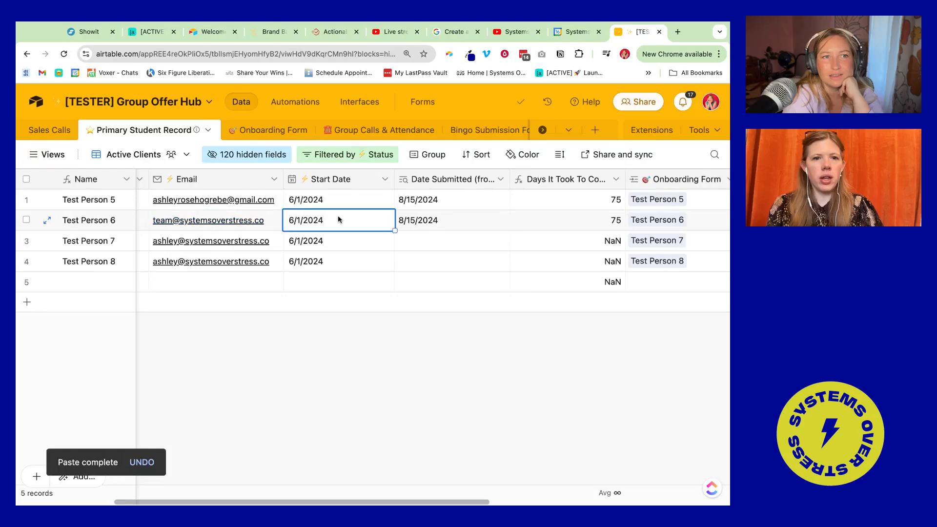
pyautogui.click(299, 240)
pyautogui.click(303, 299)
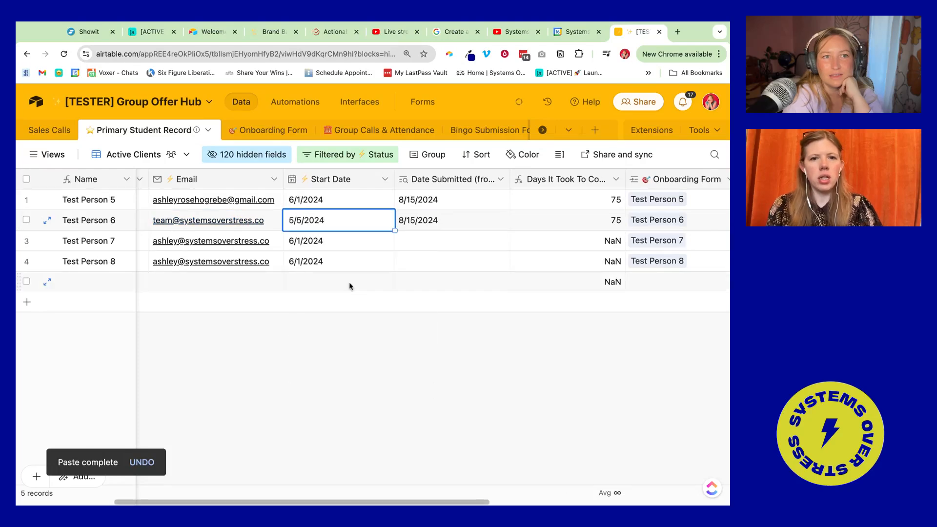
pyautogui.click(451, 240)
# - Select the Days It Took To Complete Website values of Test Person 5 and Test Person 6 to check their average
pyautogui.click(582, 219)
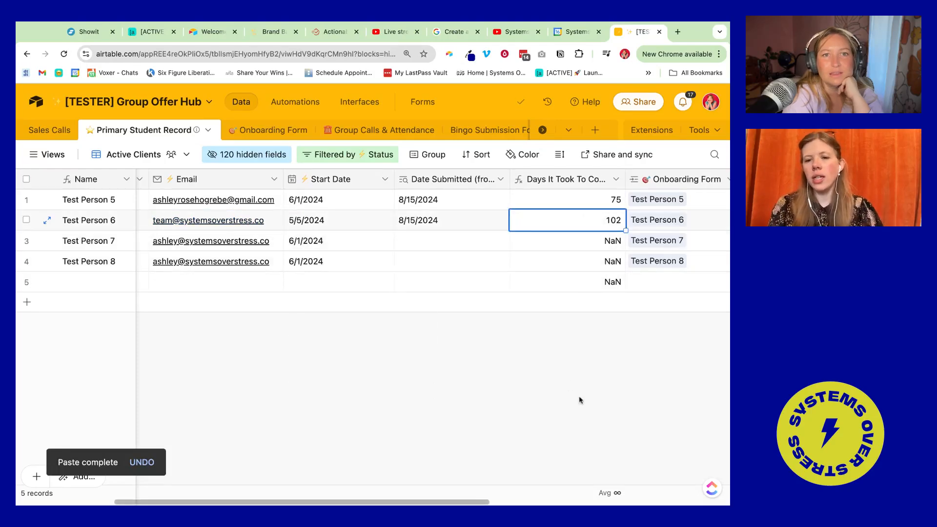
pyautogui.click(540, 234)
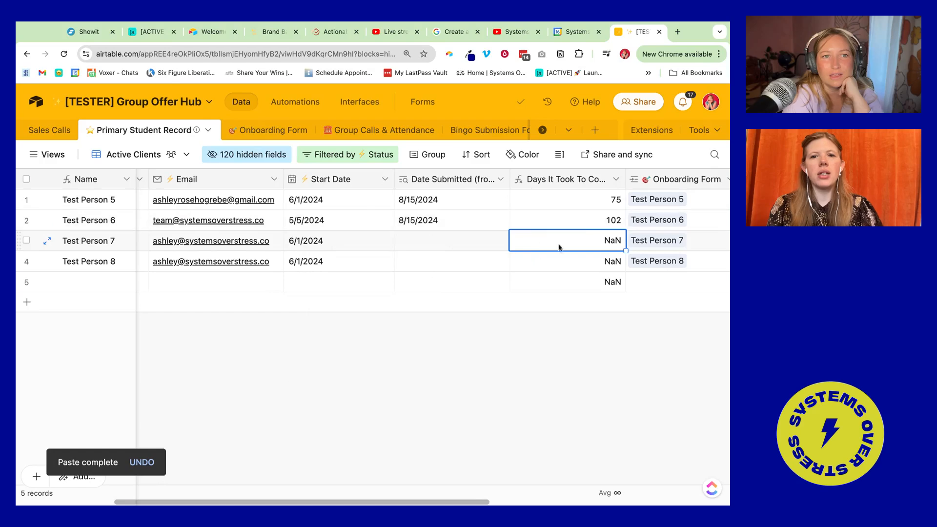
pyautogui.click(577, 225)
pyautogui.moveTo(577, 225); pyautogui.dragTo(556, 168)
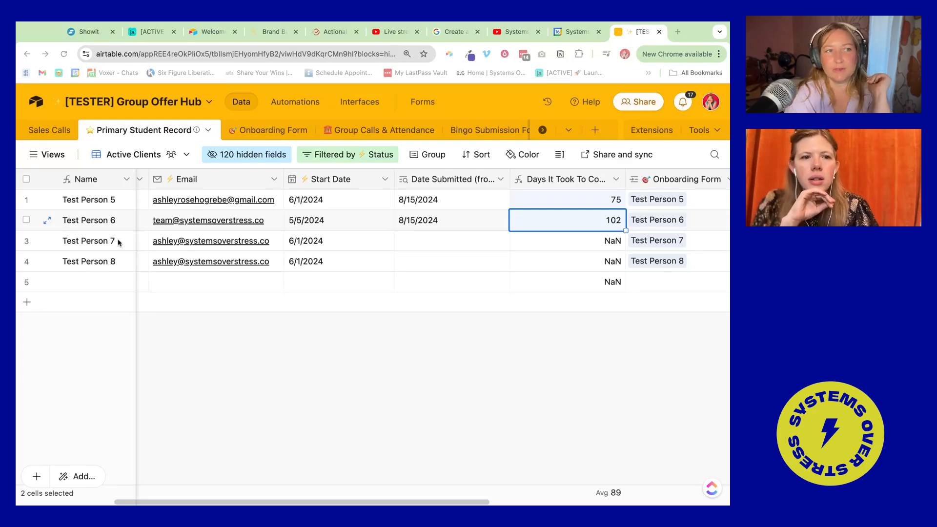
# - Hide the Email field in the Active Clients view
pyautogui.rightClick(196, 183)
pyautogui.scroll(-3, 218, 413)
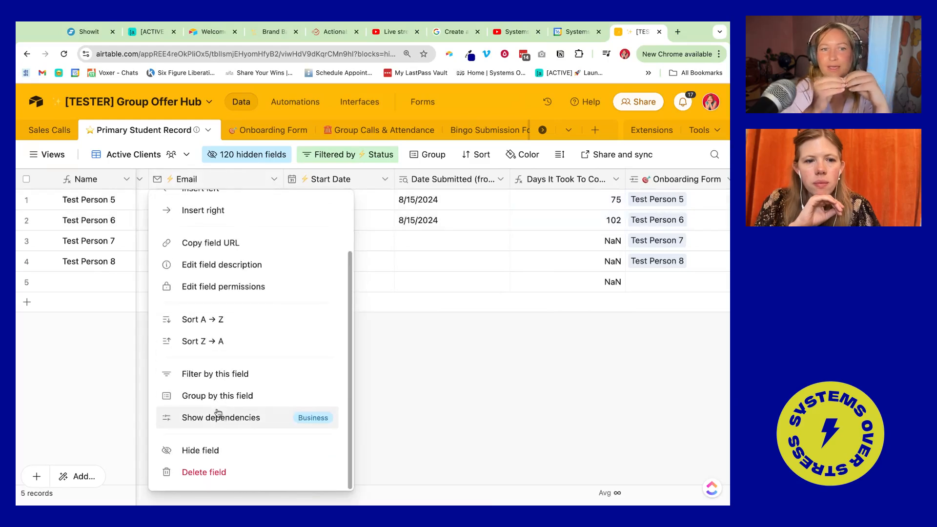
pyautogui.click(215, 450)
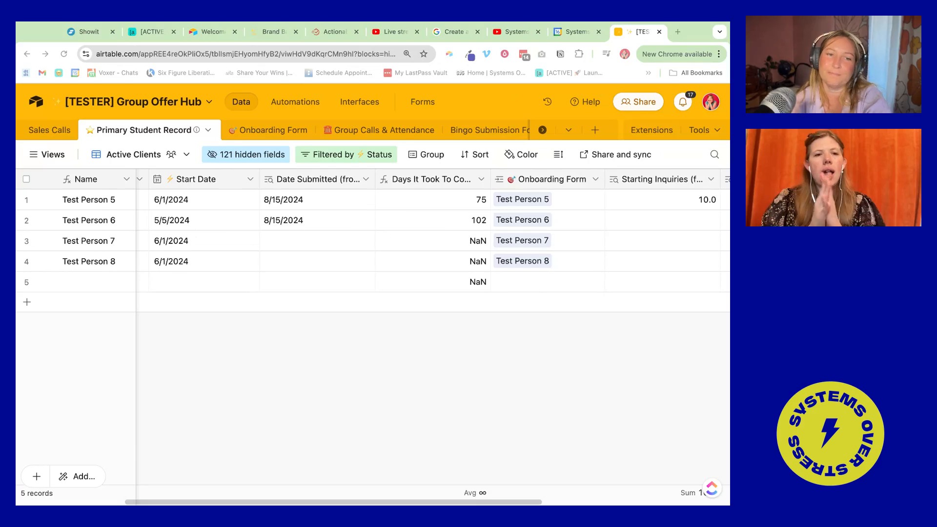
# - Find and open the Milestone Tasks table and check its list of views
pyautogui.click(564, 138)
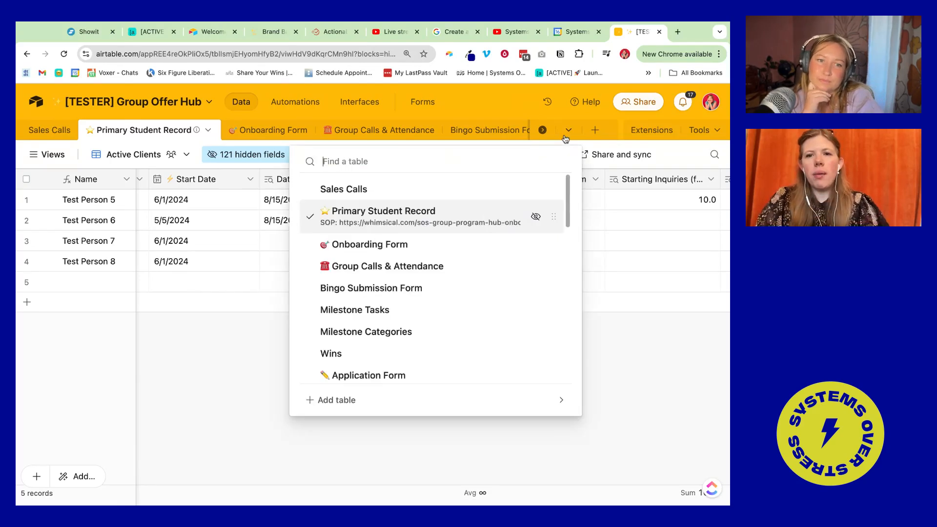
pyautogui.write('mile')
pyautogui.click(411, 191)
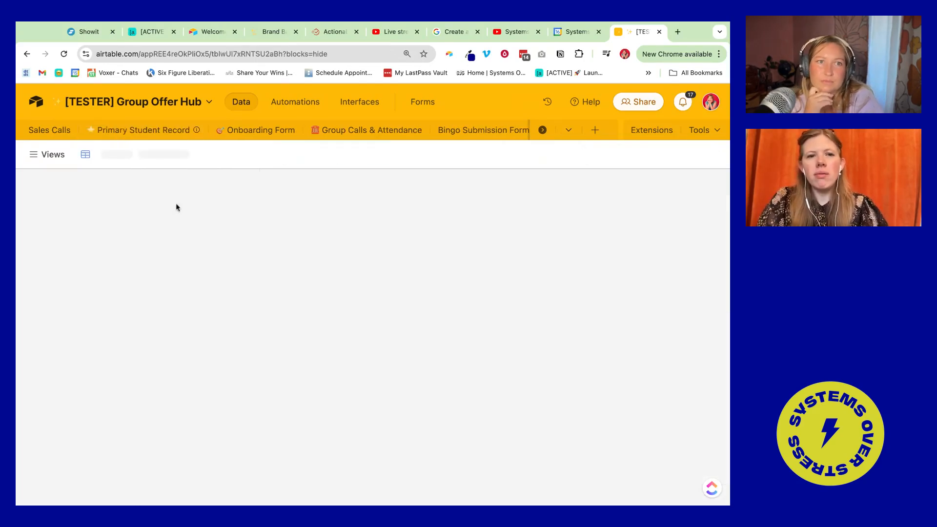
pyautogui.click(47, 158)
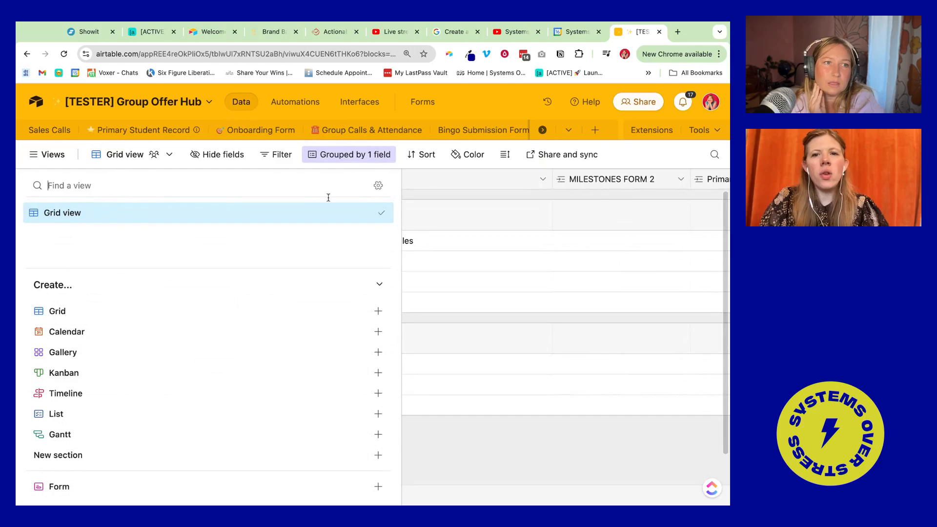
# - Find and open the Milestone Categories table and check its list of views
pyautogui.click(568, 130)
pyautogui.write('mile')
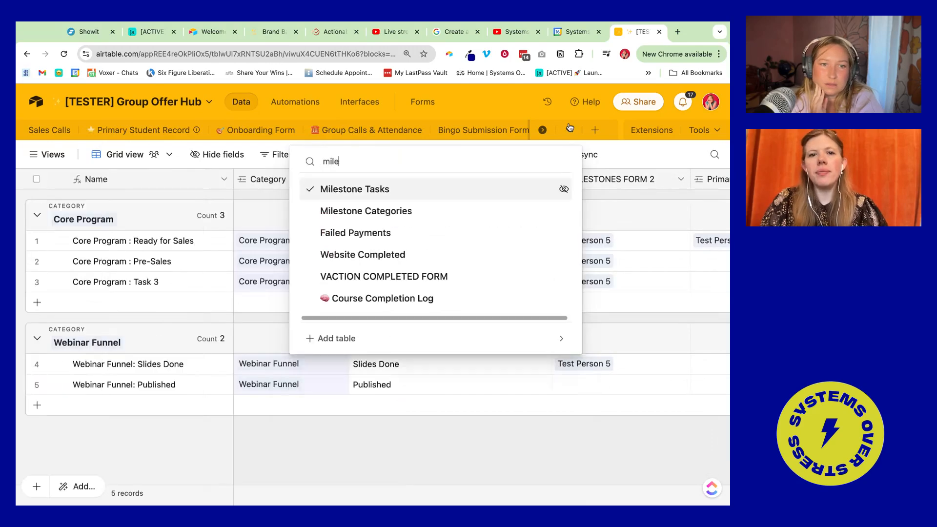
pyautogui.click(434, 211)
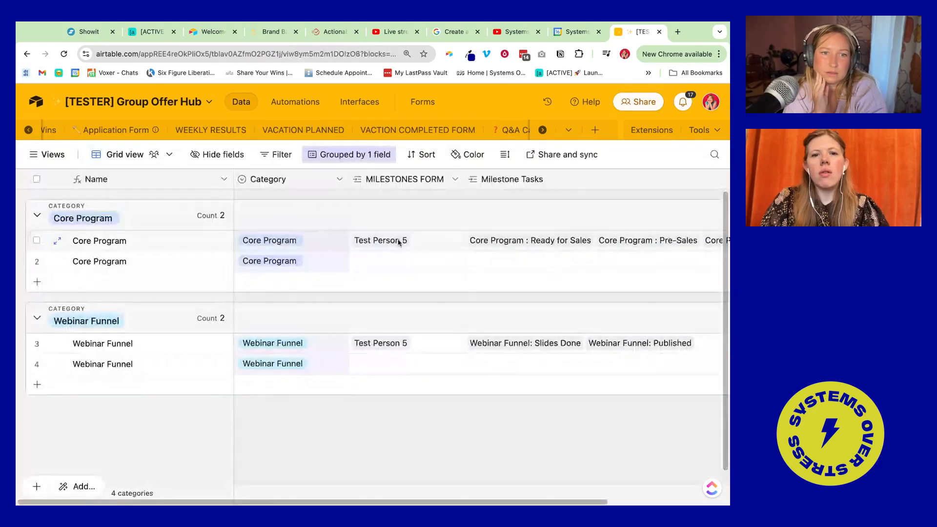
pyautogui.click(47, 154)
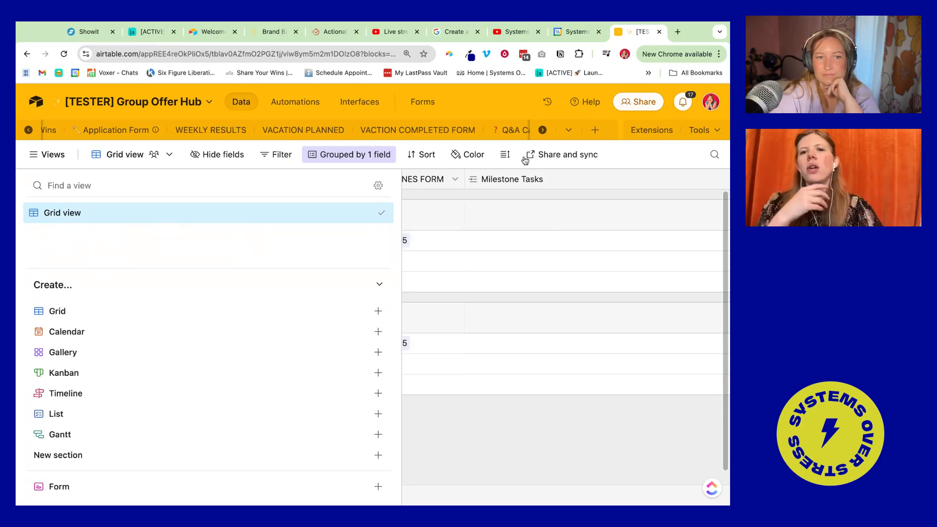
# - Open the Primary Student Record table and review the starting inquiries, starting rating and website completion fields for Test Person 5
pyautogui.click(568, 130)
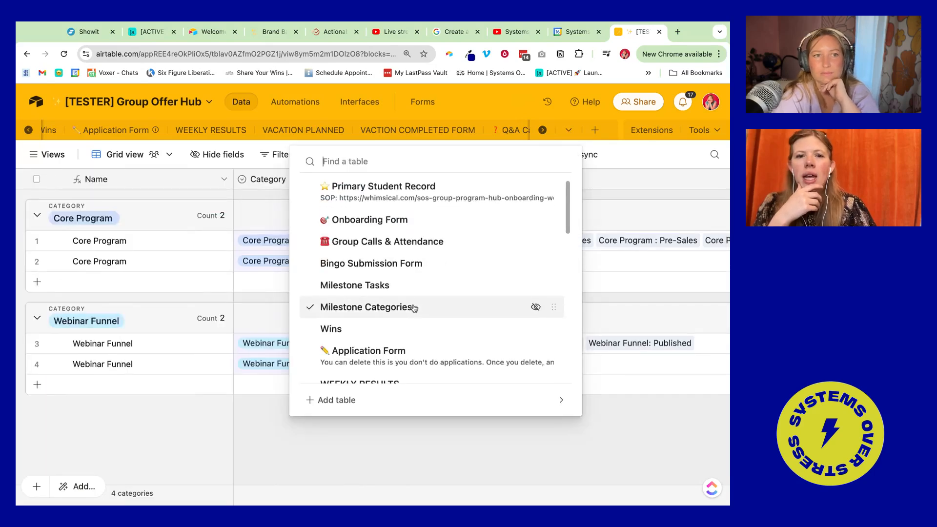
pyautogui.scroll(1, 414, 307)
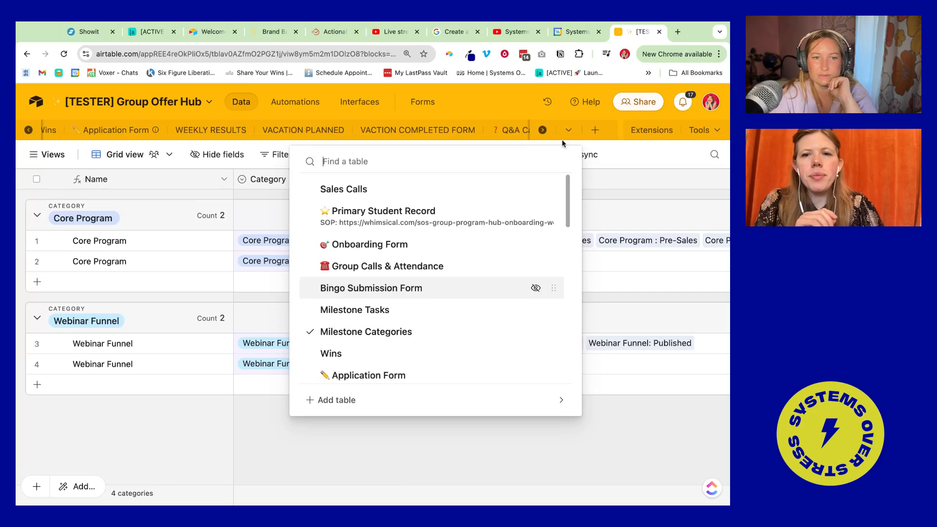
pyautogui.click(446, 223)
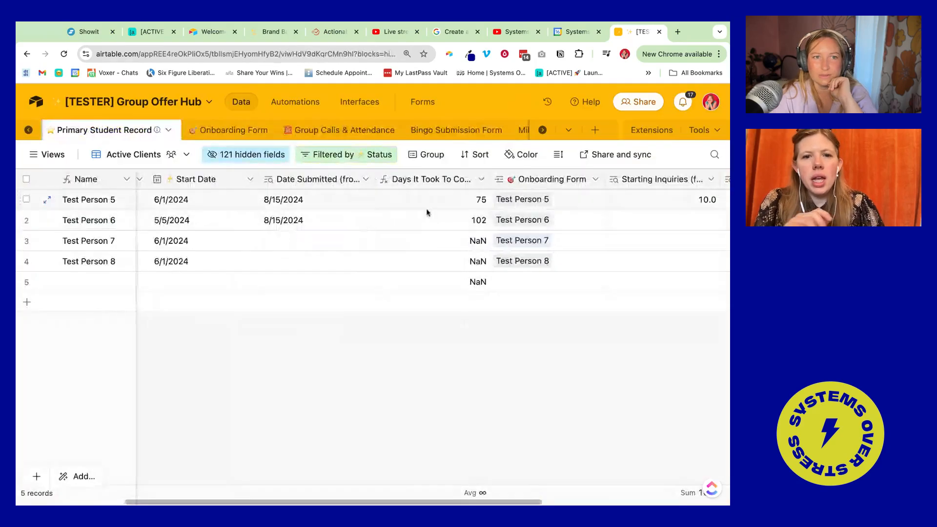
pyautogui.click(433, 214)
pyautogui.hscroll(4, 433, 214)
pyautogui.click(508, 201)
pyautogui.click(576, 200)
pyautogui.hscroll(3, 575, 200)
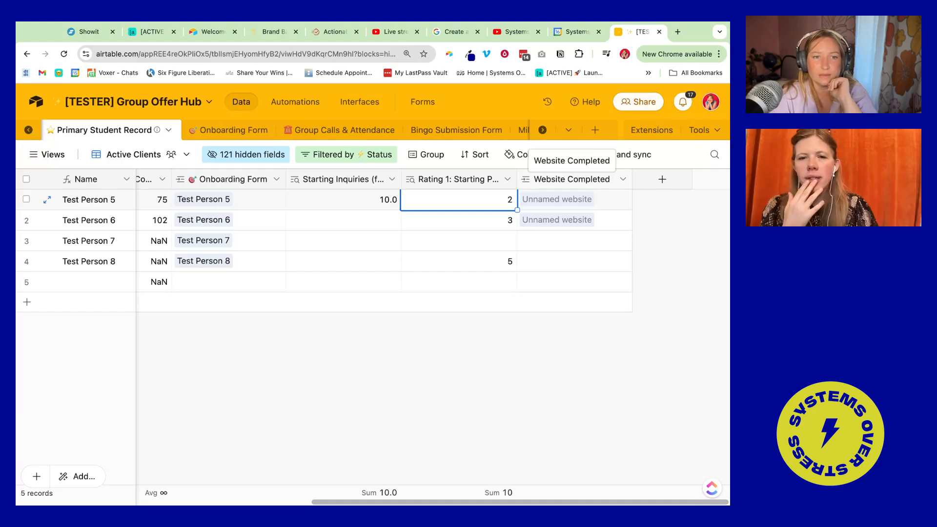
# - Create a new blank table from scratch and name it Inquiries
pyautogui.click(594, 130)
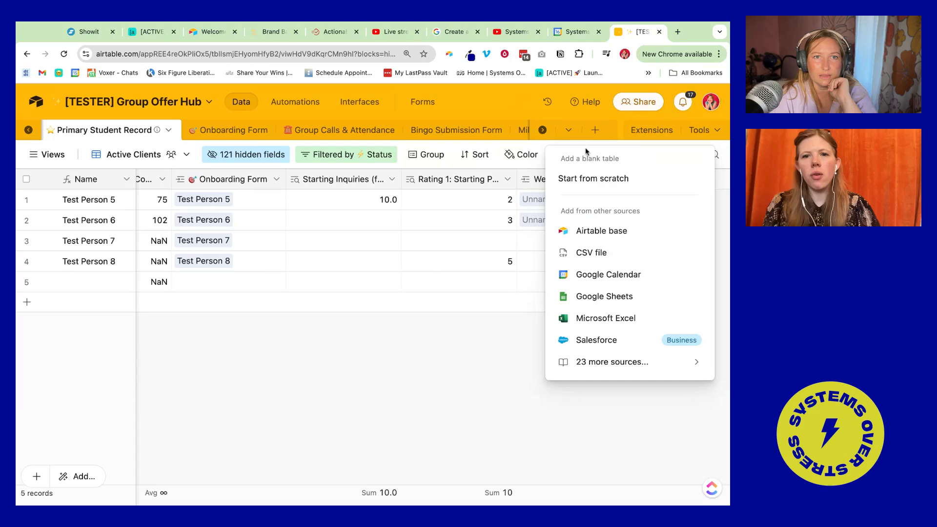
pyautogui.click(592, 179)
pyautogui.write('Inquiries')
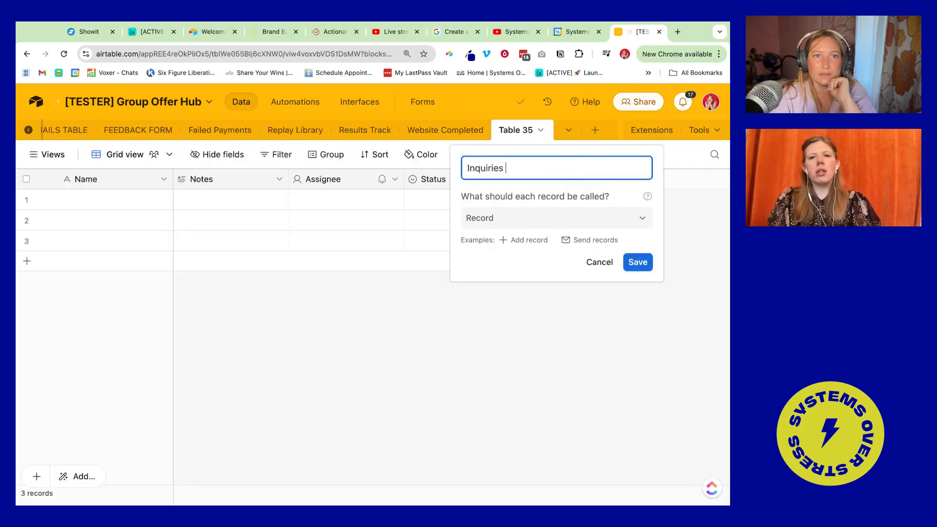
pyautogui.press('Return')
# - Add a field linking to the Primary Student Record table and link the first record to Test Person 5
pyautogui.click(556, 182)
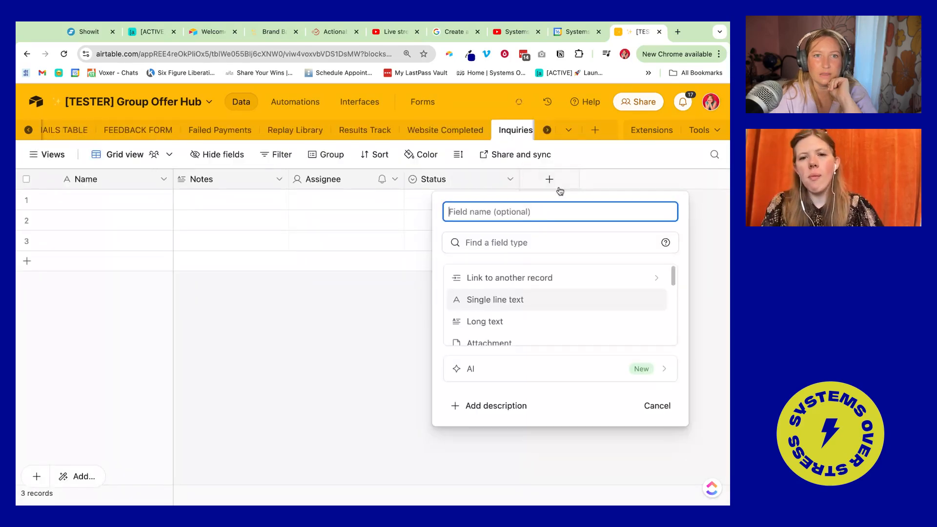
pyautogui.click(501, 277)
pyautogui.click(485, 288)
pyautogui.click(649, 370)
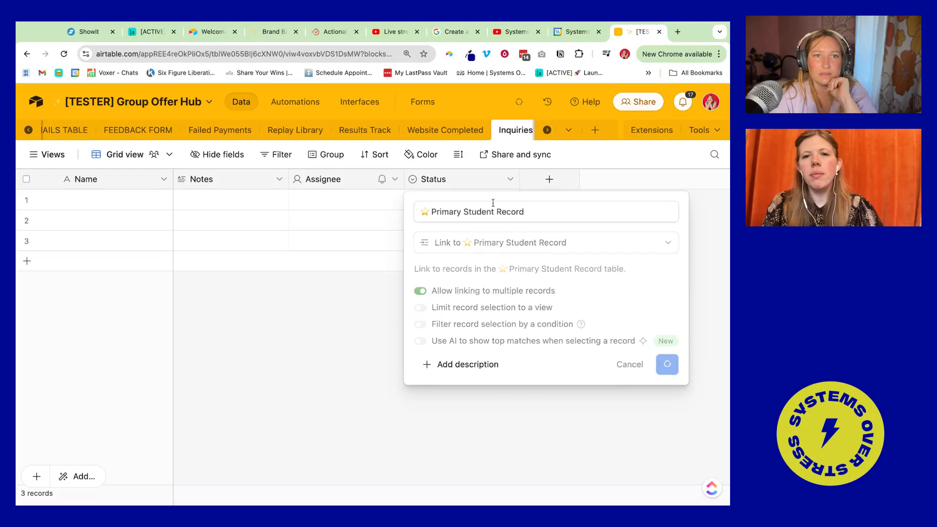
pyautogui.click(528, 199)
pyautogui.click(530, 198)
pyautogui.click(441, 268)
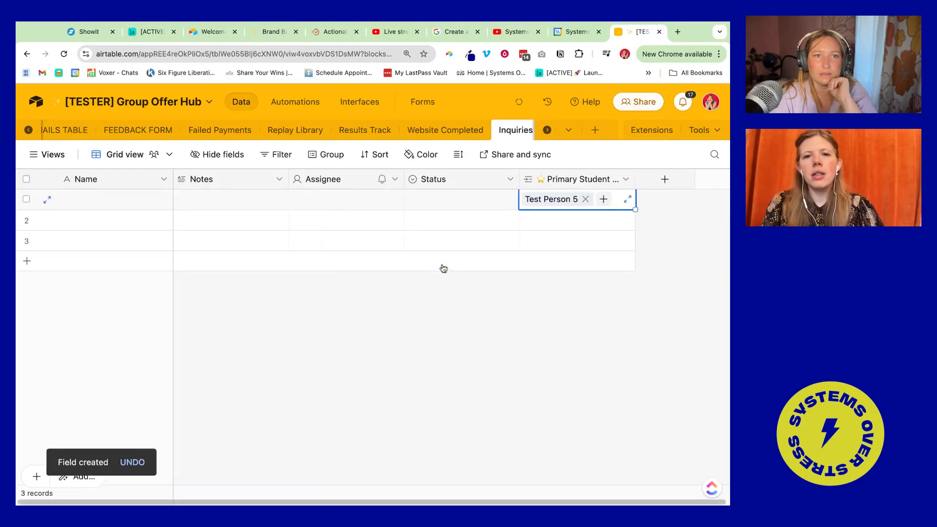
# - Delete the default Notes, Assignee and Status fields from the Inquiries table
pyautogui.click(493, 200)
pyautogui.moveTo(285, 179); pyautogui.dragTo(227, 179)
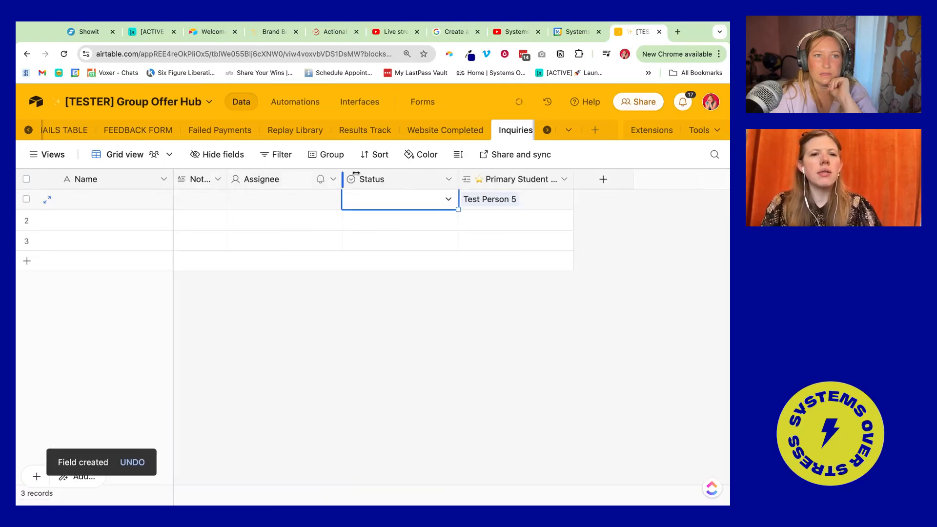
pyautogui.click(367, 180)
pyautogui.keyDown('shift'); pyautogui.click(205, 185); pyautogui.keyUp('shift')
pyautogui.rightClick(205, 185)
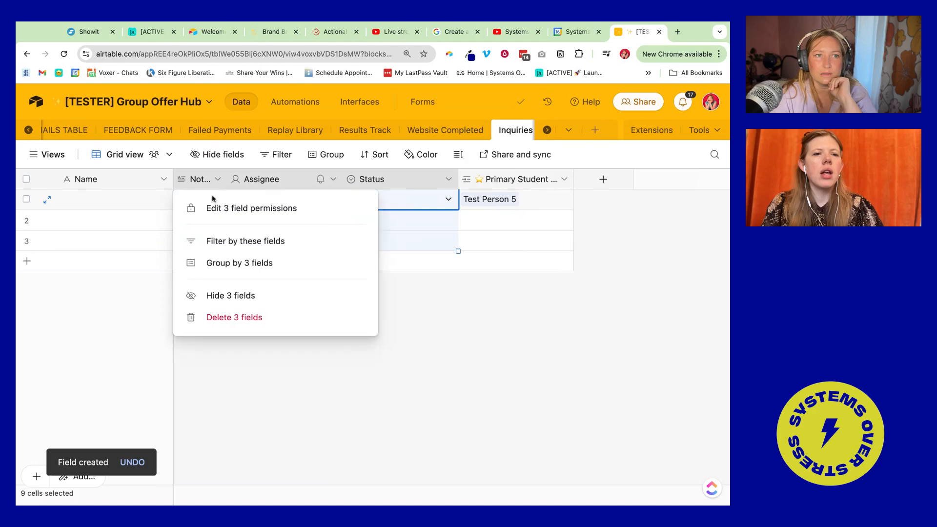
pyautogui.click(230, 320)
# - Add a date field named "Month You're Submitting For" to the Inquiries table
pyautogui.click(318, 180)
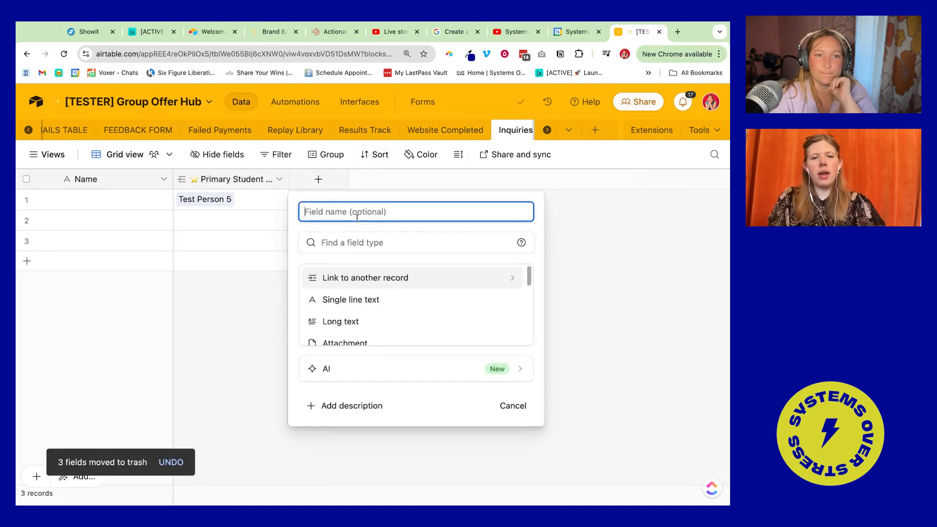
pyautogui.write('Date')
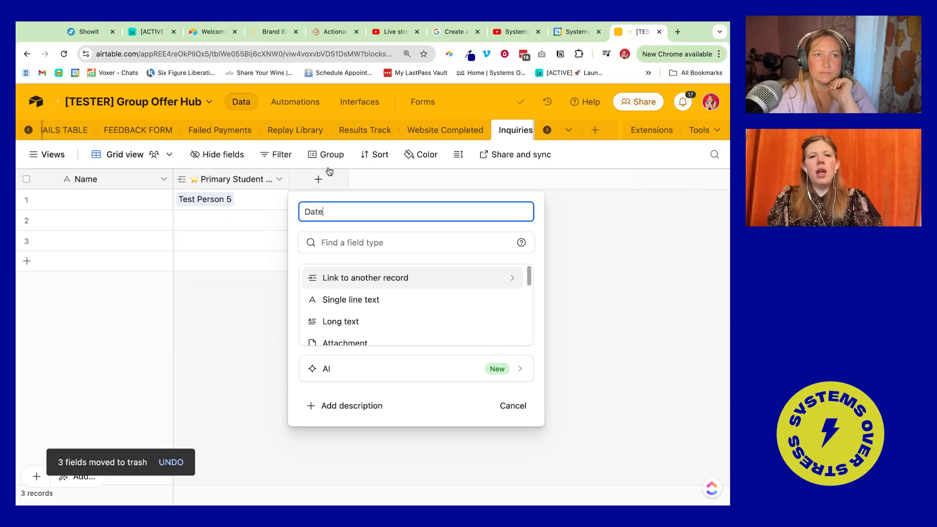
pyautogui.click(337, 240)
pyautogui.write('date')
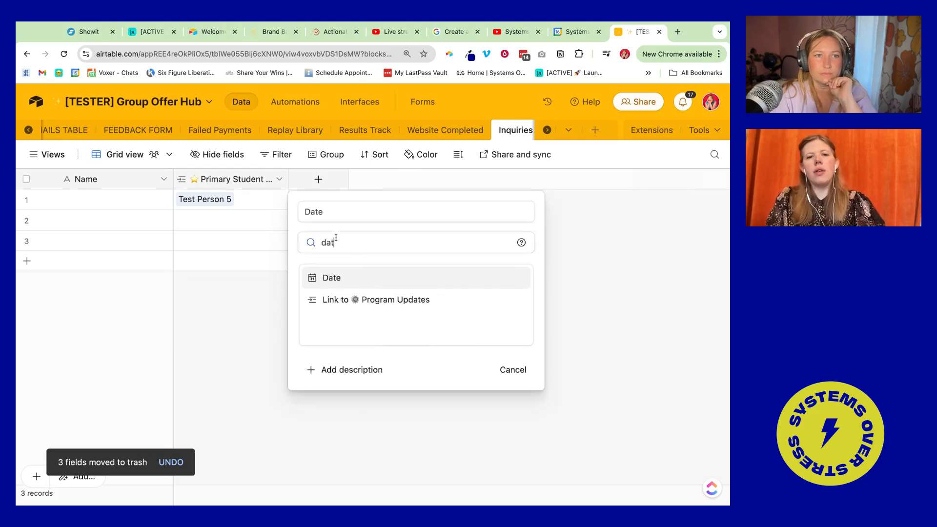
pyautogui.press('Return')
pyautogui.doubleClick(330, 215)
pyautogui.write('Mon')
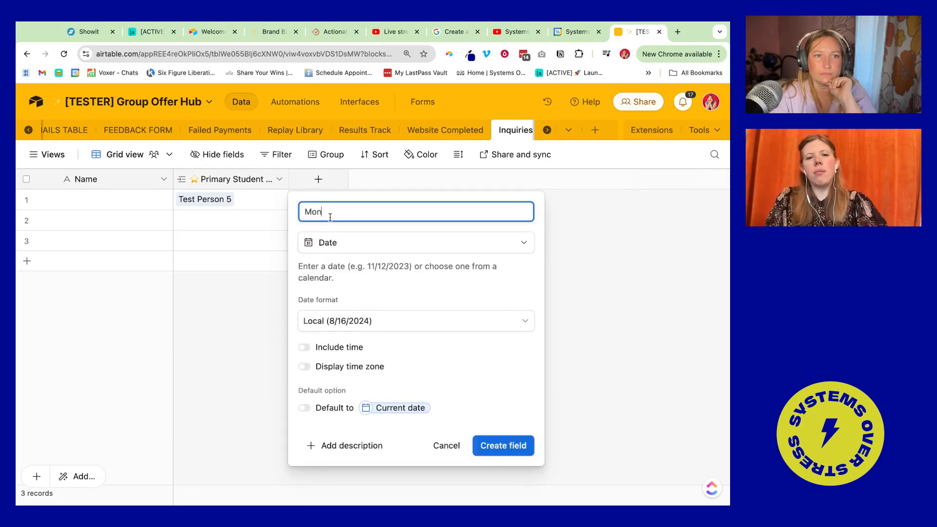
pyautogui.write("th You're Submitting E")
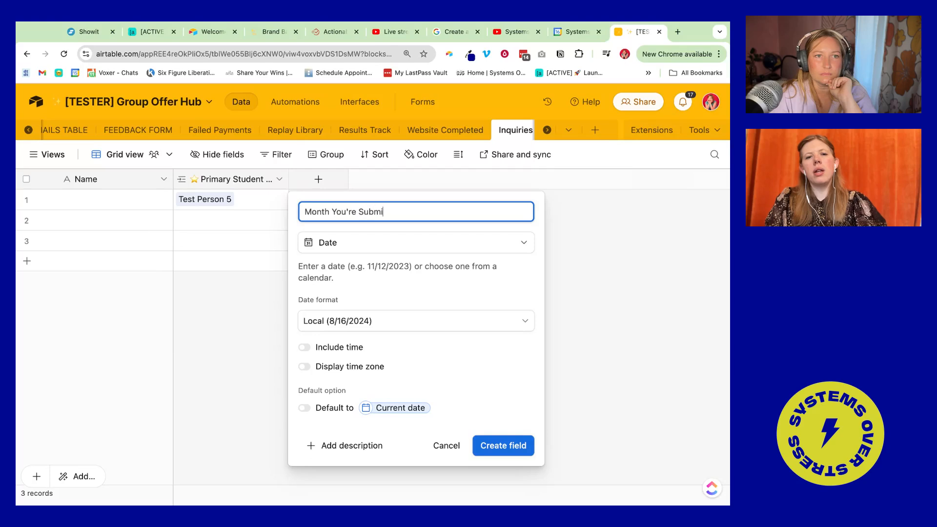
pyautogui.press('Return')
# - Set the first record's submission month to 8/6/2024 and widen that column to fit its full name
pyautogui.doubleClick(345, 201)
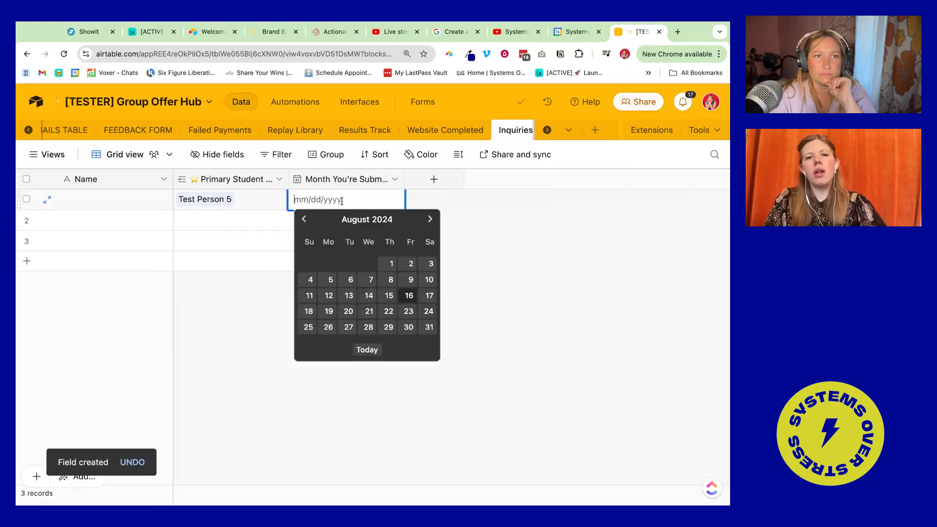
pyautogui.click(352, 285)
pyautogui.moveTo(404, 179); pyautogui.dragTo(434, 179)
# - Add a number field named "# Of Inquiries This Month" to the Inquiries table
pyautogui.click(460, 179)
pyautogui.write('# Of I')
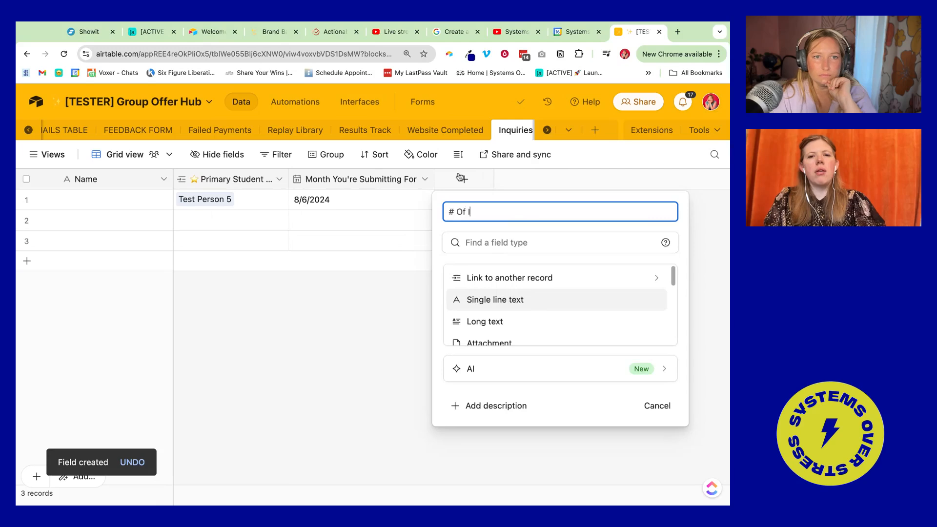
pyautogui.write('nquiries This Month')
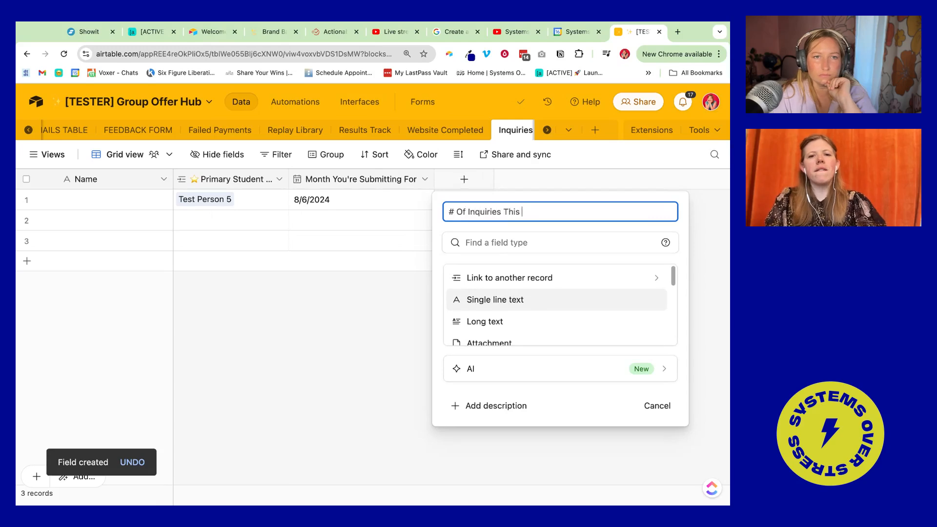
pyautogui.click(491, 239)
pyautogui.write('for')
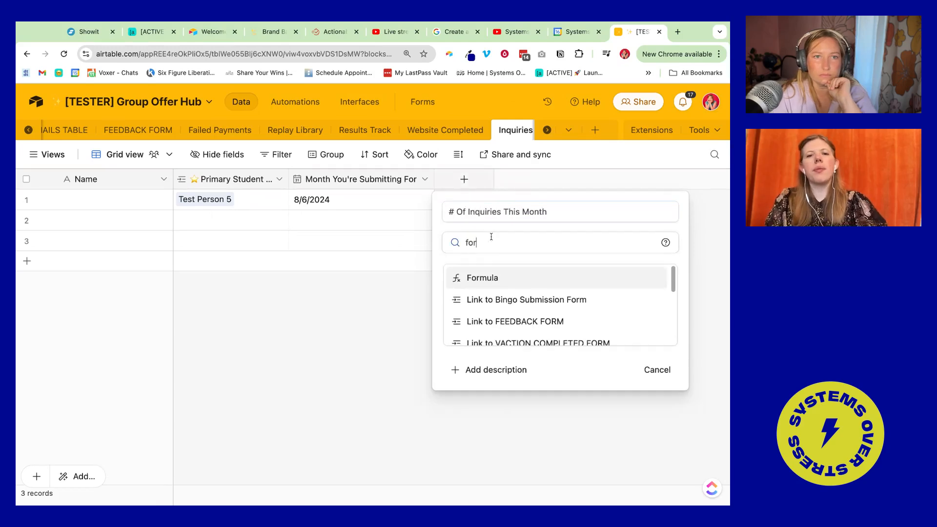
pyautogui.press('BackSpace')
pyautogui.press('BackSpace')
pyautogui.write('nu')
pyautogui.press('Return')
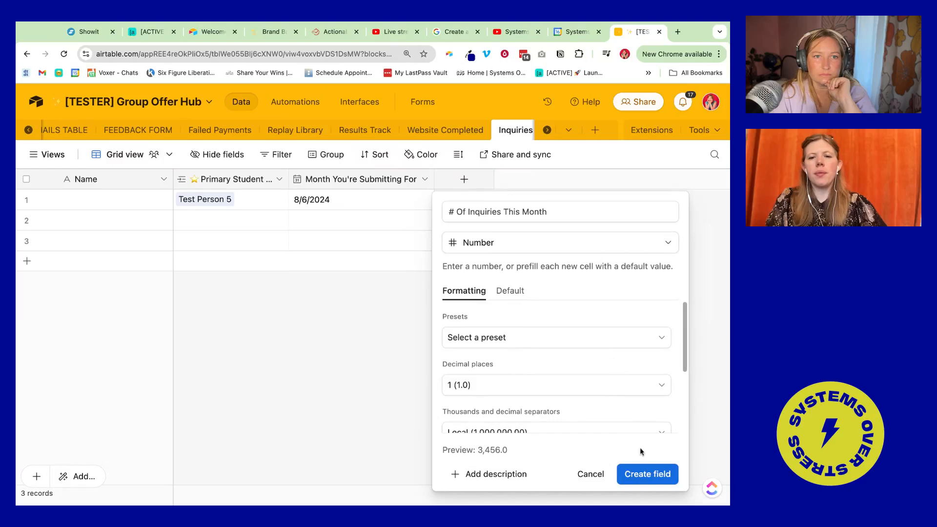
pyautogui.click(639, 471)
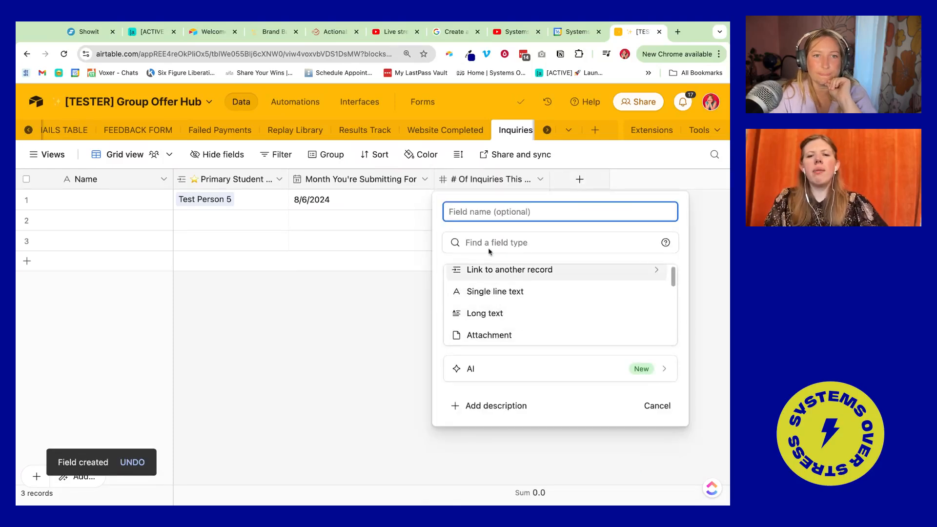
# - Add a long text field with rich text formatting named "How are you feeling about your marketing overall?"
pyautogui.click(486, 315)
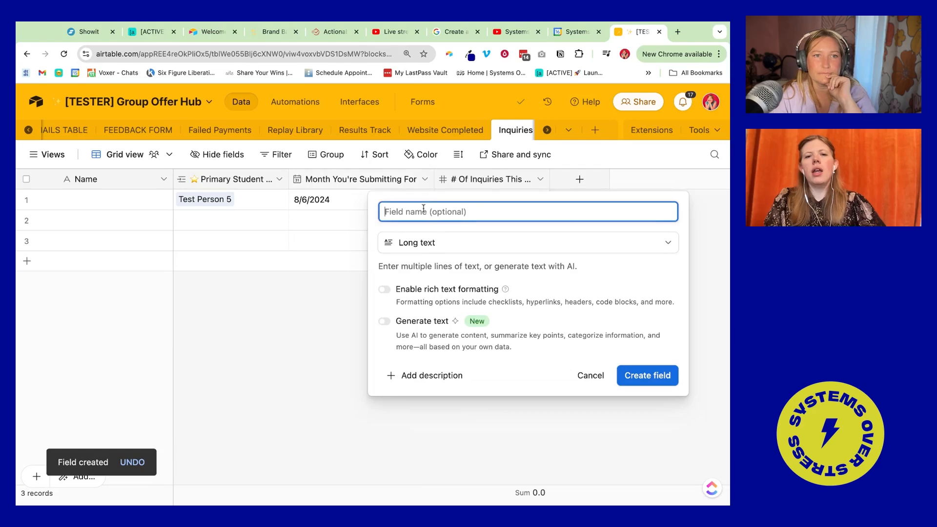
pyautogui.write('How')
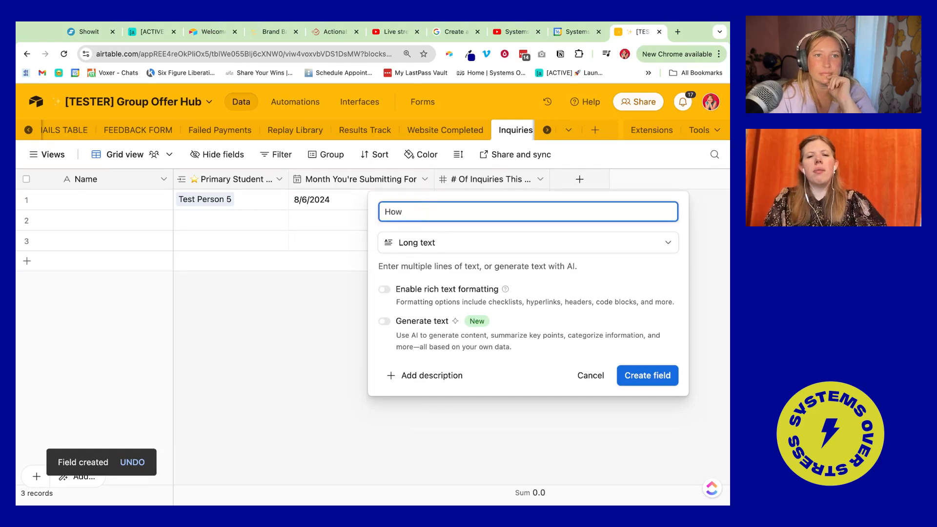
pyautogui.press('BackSpace')
pyautogui.press('BackSpace')
pyautogui.press('BackSpace')
pyautogui.click(413, 292)
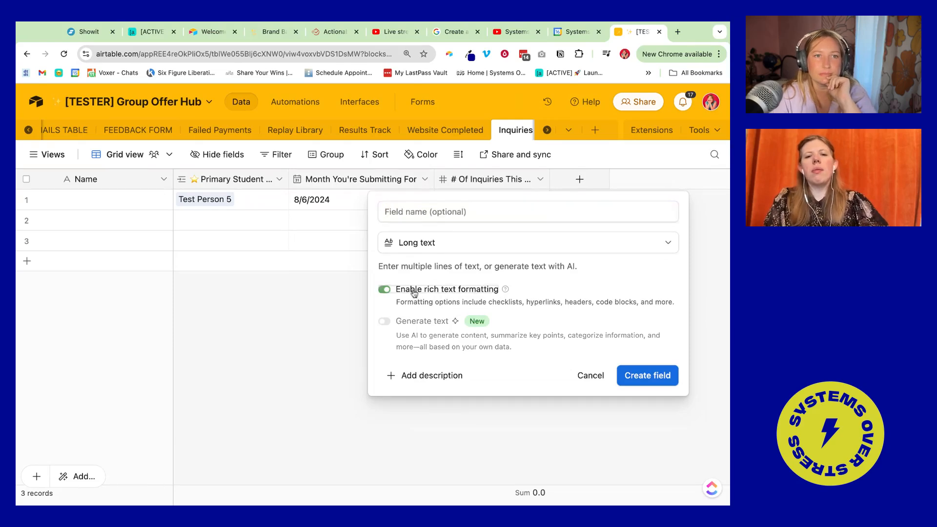
pyautogui.click(418, 212)
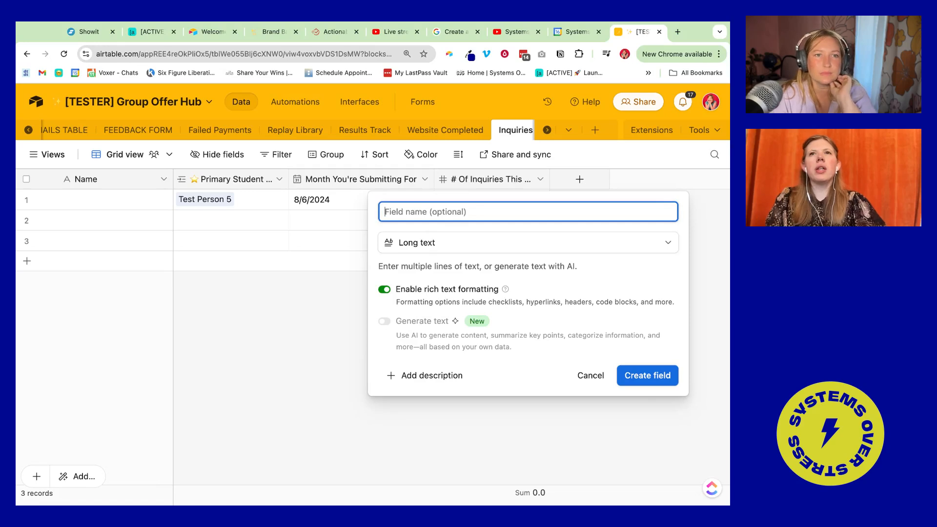
pyautogui.write('How has your')
pyautogui.hotkey('ctrl', 'a')
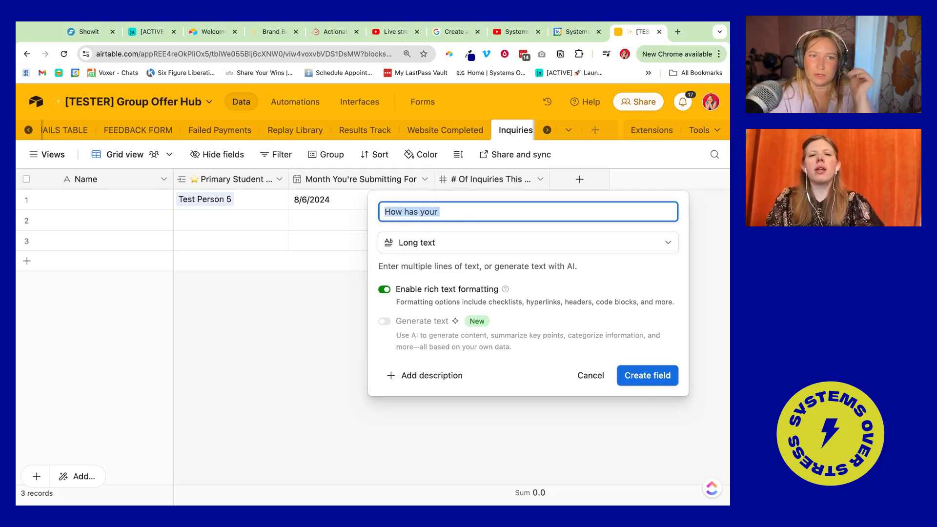
pyautogui.write('Do')
pyautogui.press('BackSpace')
pyautogui.press('BackSpace')
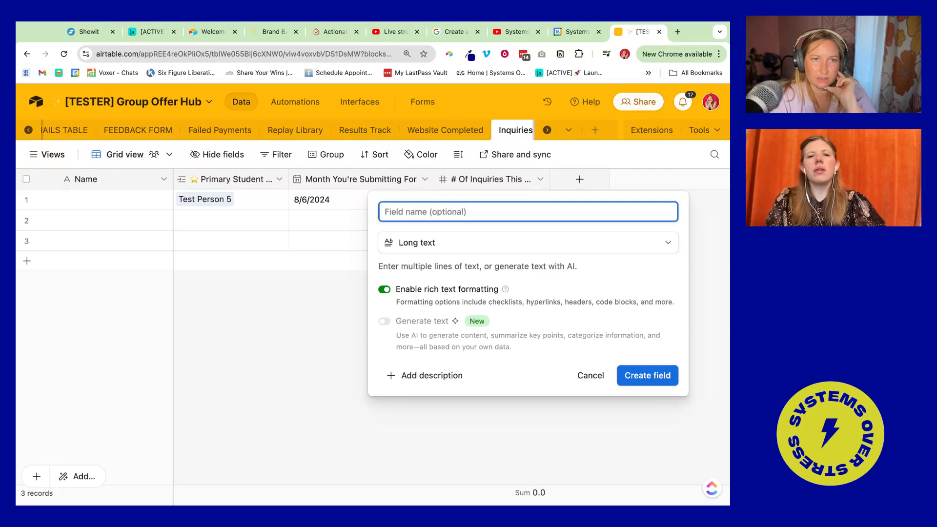
pyautogui.write('How are you feeling')
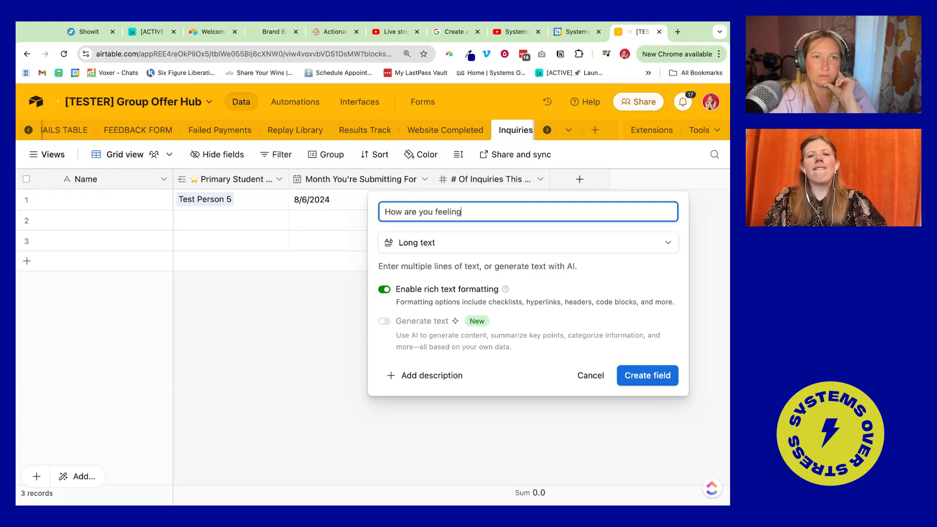
pyautogui.write(' about your marketing overall?')
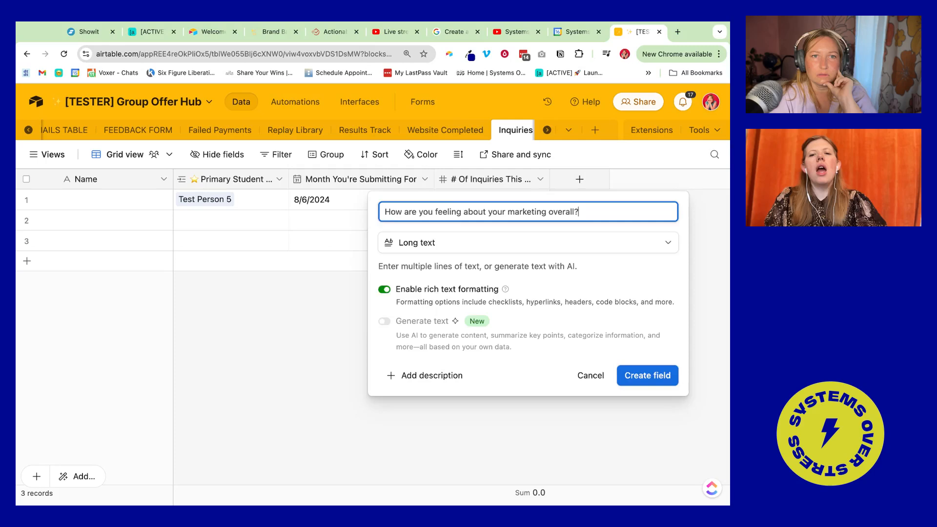
pyautogui.press('Return')
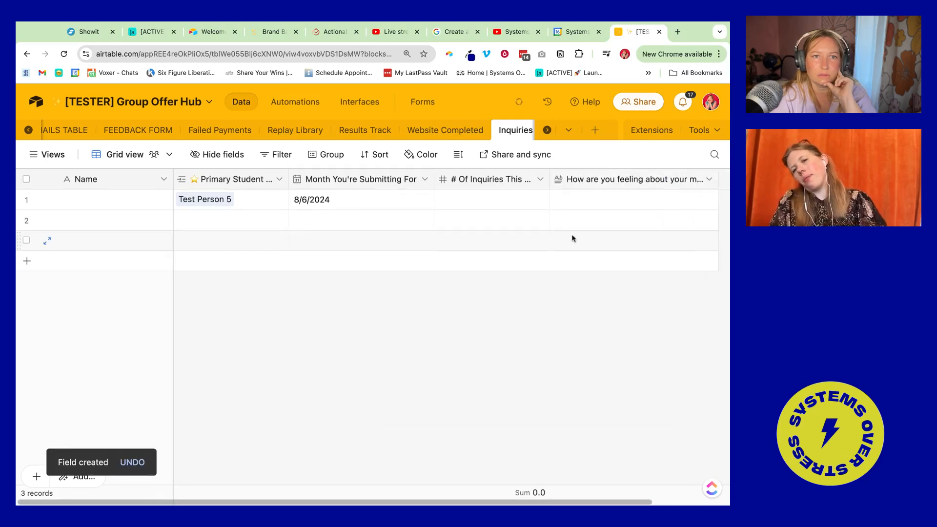
pyautogui.click(578, 200)
# - Start a new single select field in the Inquiries table with the options Great, Bad and Good
pyautogui.click(662, 179)
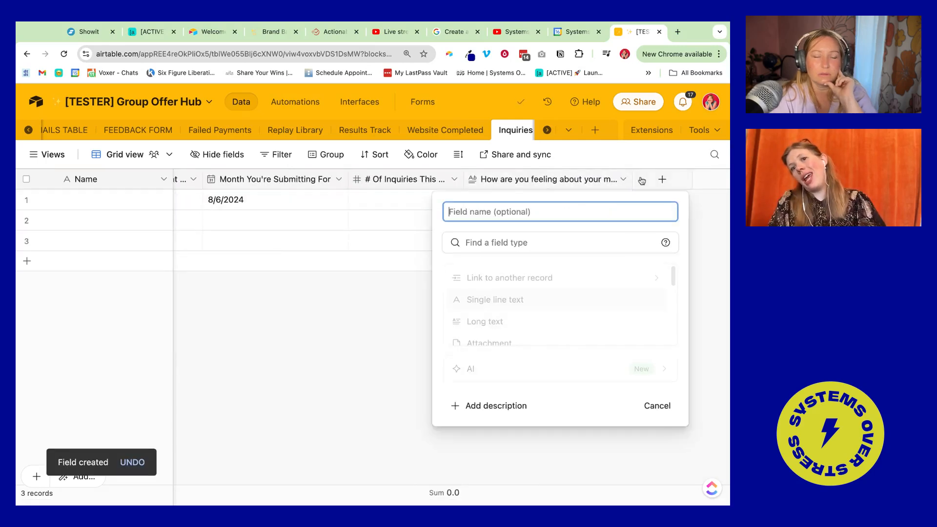
pyautogui.scroll(-2, 585, 312)
pyautogui.scroll(-1, 546, 337)
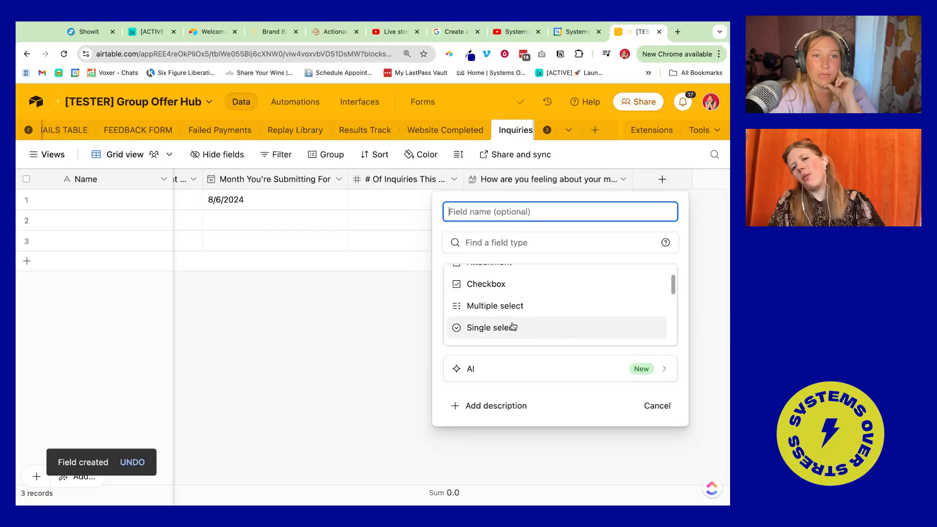
pyautogui.click(514, 328)
pyautogui.click(493, 360)
pyautogui.write('GR')
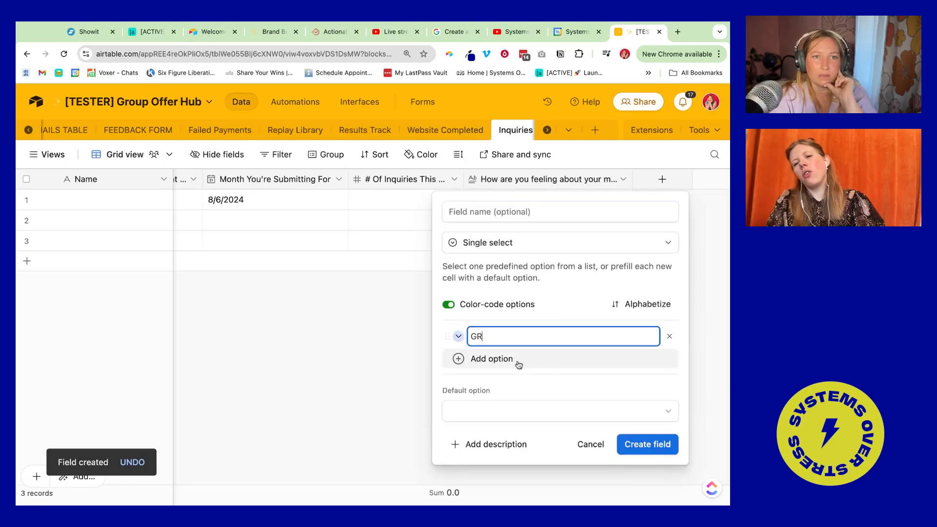
pyautogui.write('Ea')
pyautogui.write('reat')
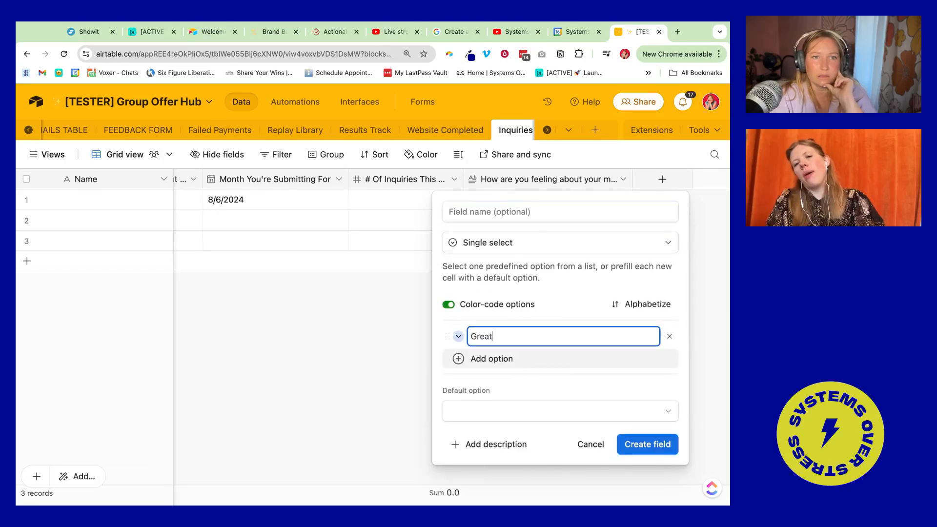
pyautogui.click(461, 363)
pyautogui.write('Bad')
pyautogui.click(490, 380)
pyautogui.write('Good')
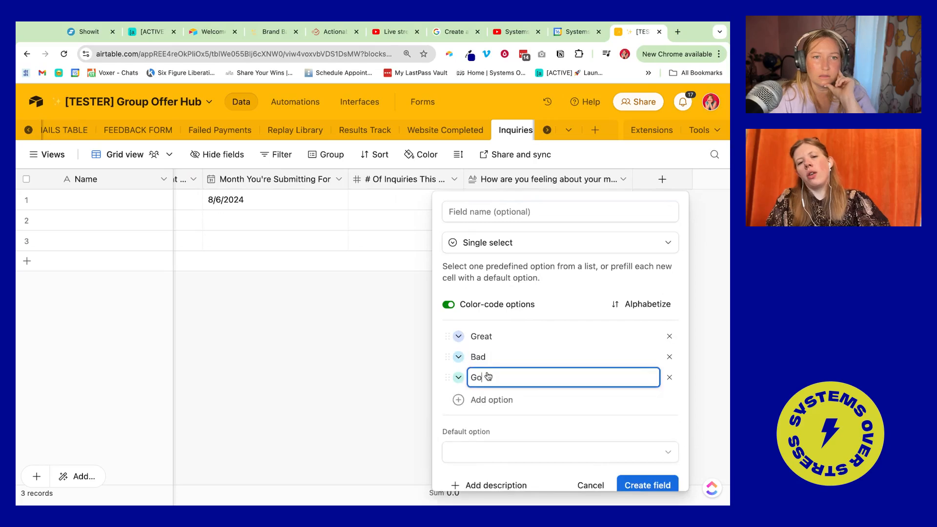
# - Name the single select field "How Are You Feeling" and create it
pyautogui.click(484, 212)
pyautogui.write('How ')
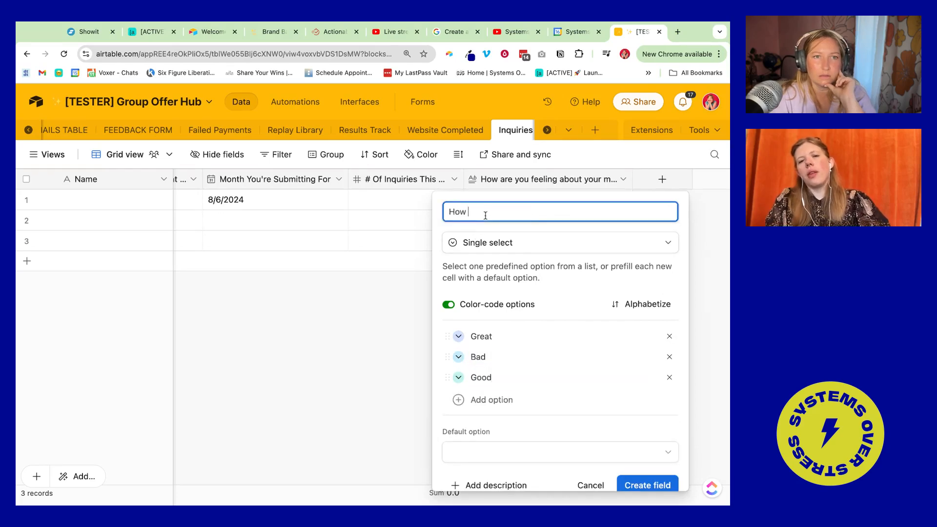
pyautogui.write('Are You Feeling')
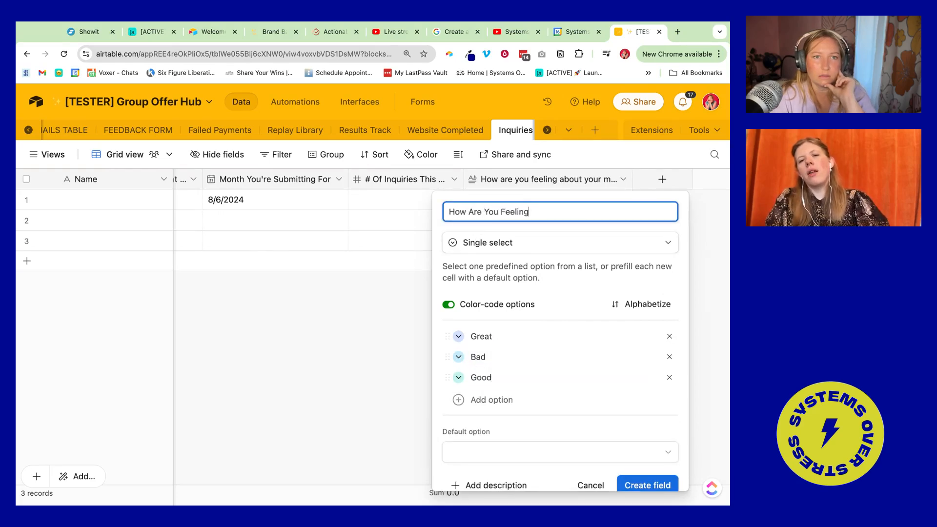
pyautogui.click(645, 489)
# - Move the "How Are You Feeling" field directly before the long text marketing question and set the first record's value to Great
pyautogui.moveTo(632, 180); pyautogui.dragTo(452, 190)
pyautogui.doubleClick(457, 200)
pyautogui.click(457, 266)
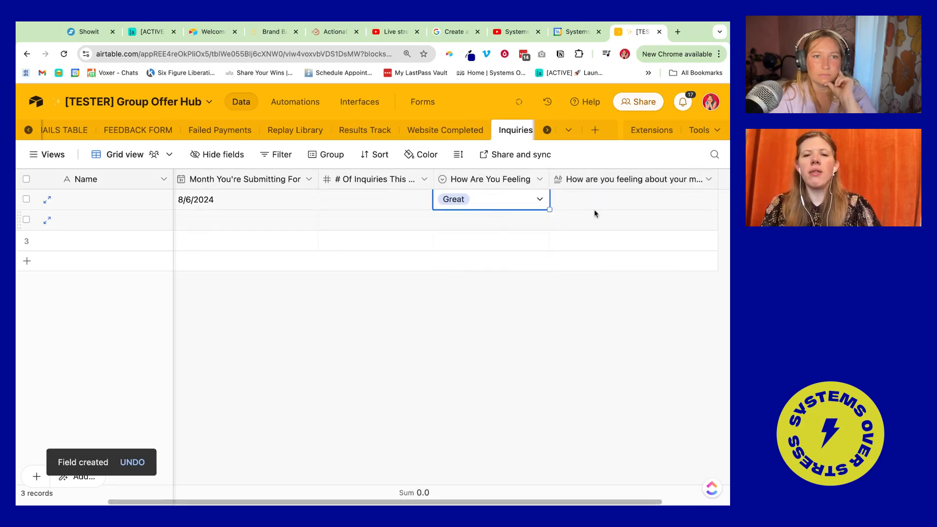
pyautogui.click(625, 208)
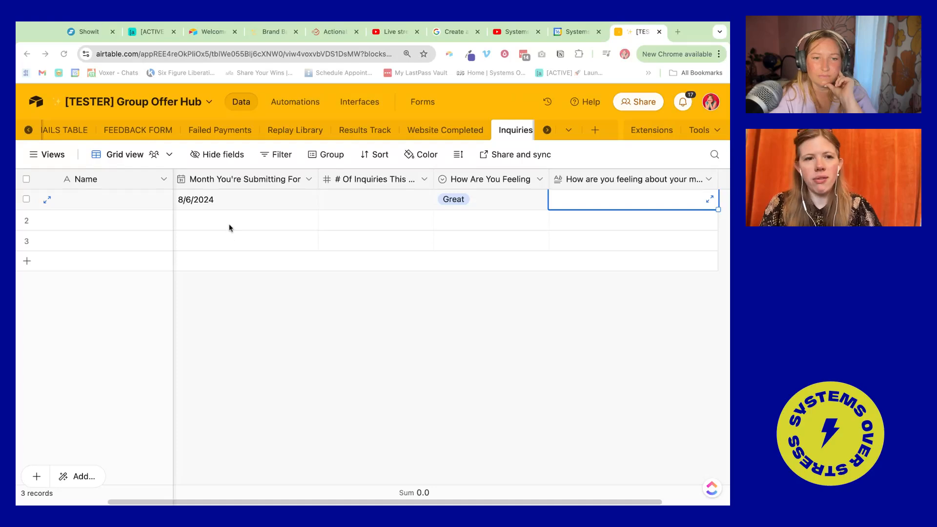
pyautogui.click(650, 207)
pyautogui.click(621, 204)
pyautogui.click(367, 204)
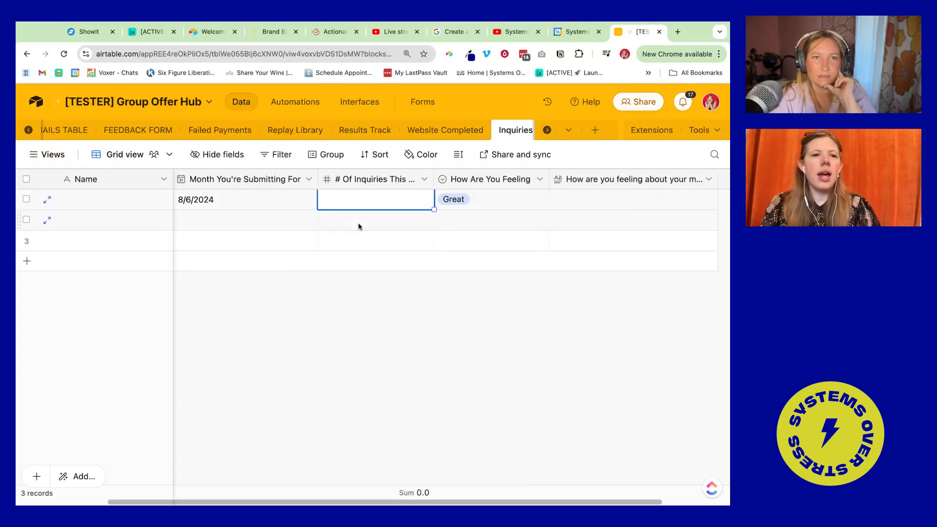
pyautogui.click(349, 200)
# - Insert a new formula field named "Month" directly after the "Month You're Submitting For" field
pyautogui.rightClick(367, 180)
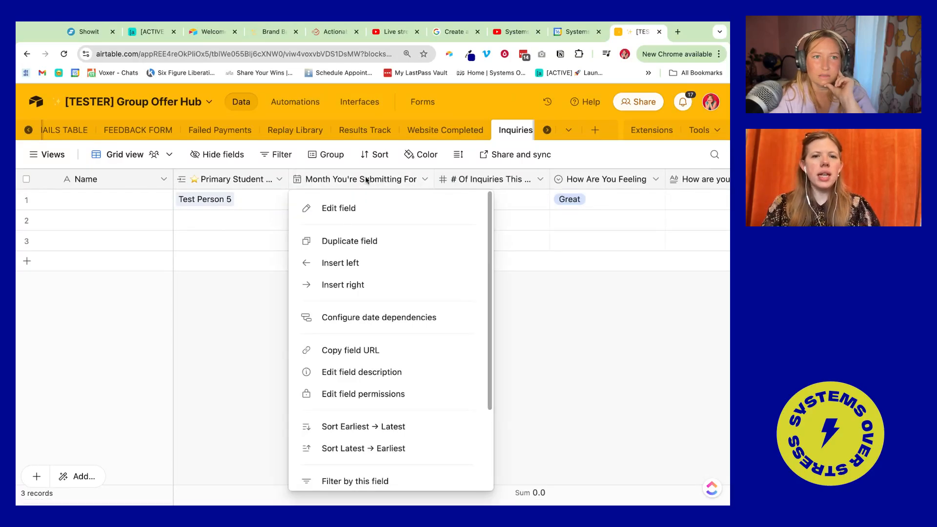
pyautogui.click(349, 278)
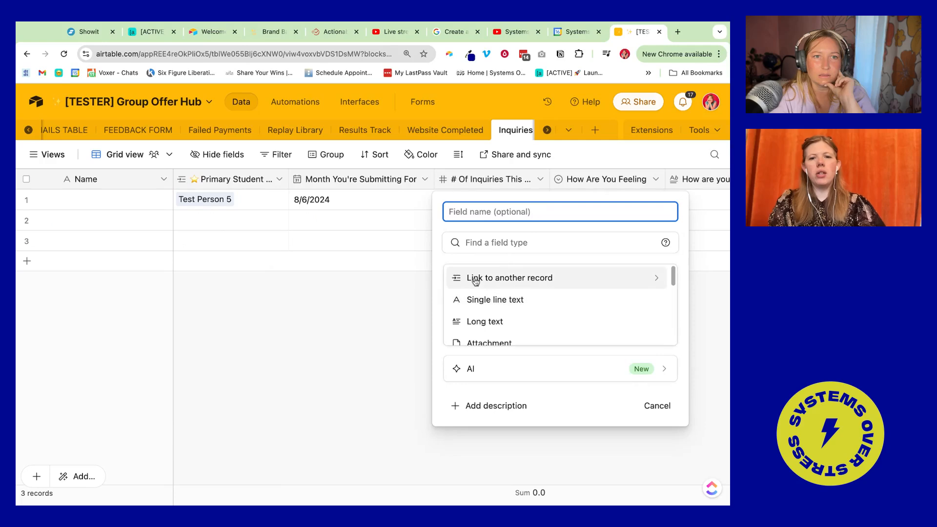
pyautogui.write('Month')
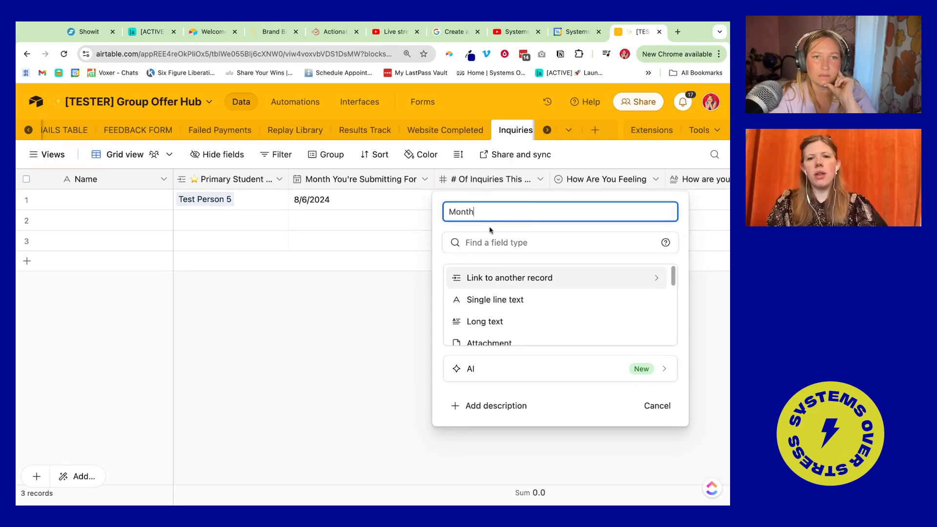
pyautogui.click(488, 243)
pyautogui.write('for')
pyautogui.click(472, 276)
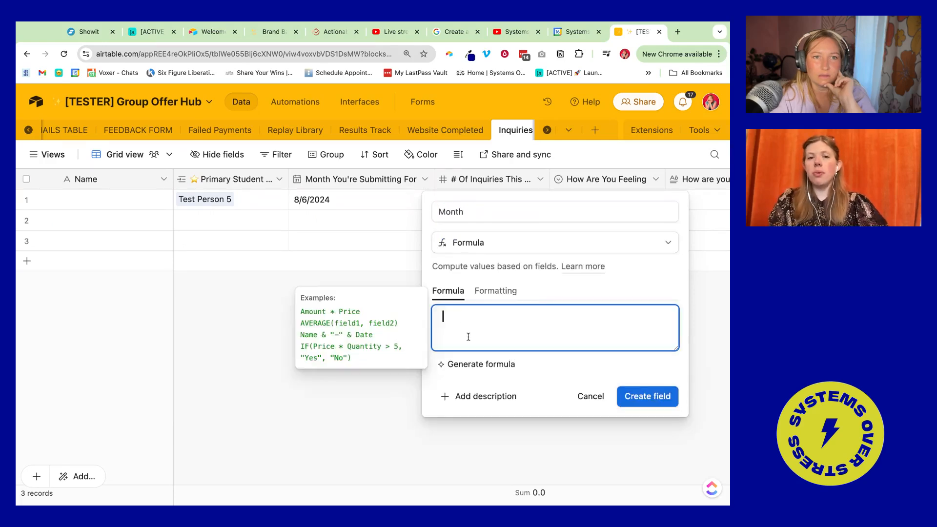
# - Enter the formula DATETIME_FORMAT({Month You're Submitting For}, 'MM/YYYY') for the Month field and create it
pyautogui.write('datetime')
pyautogui.press('Down')
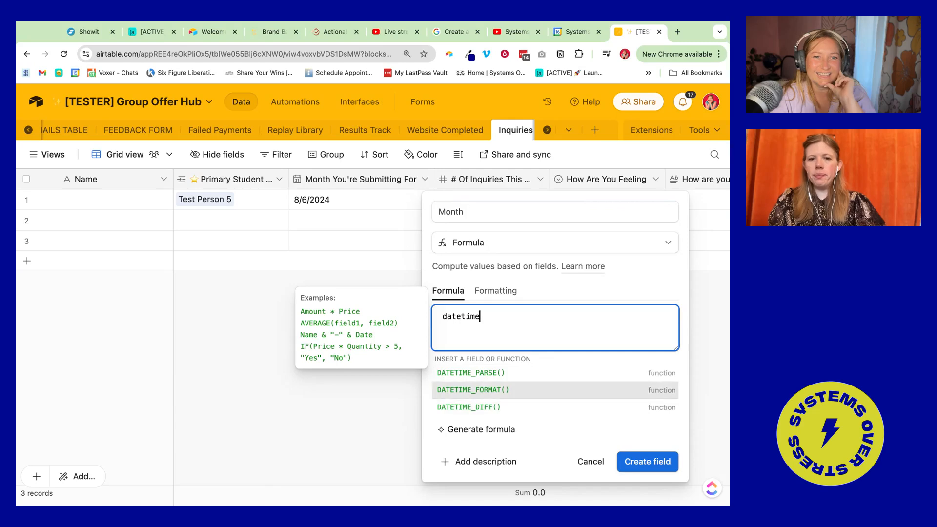
pyautogui.press('Return')
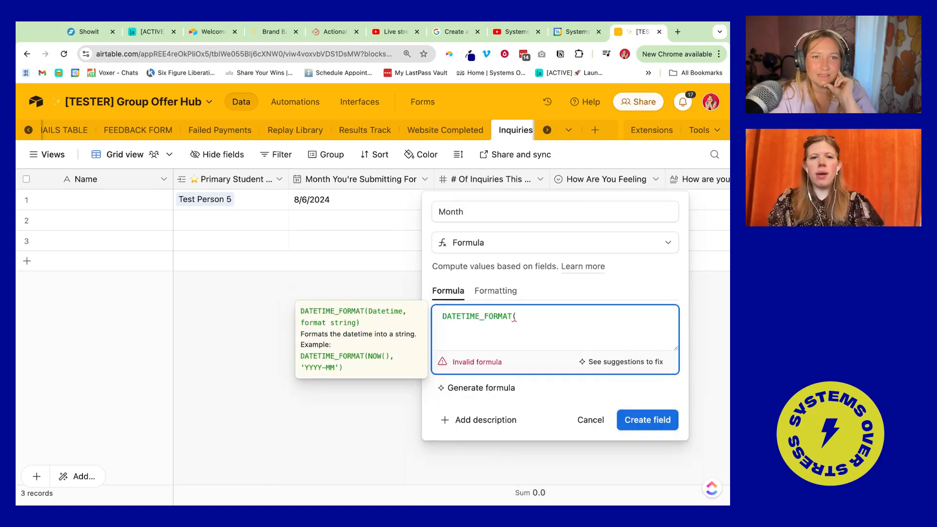
pyautogui.write('Month')
pyautogui.press('Down')
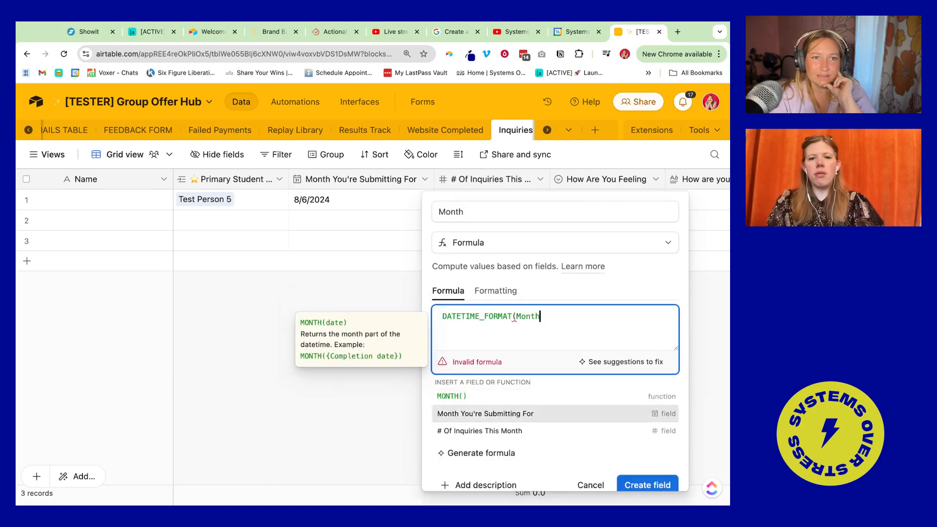
pyautogui.press('Return')
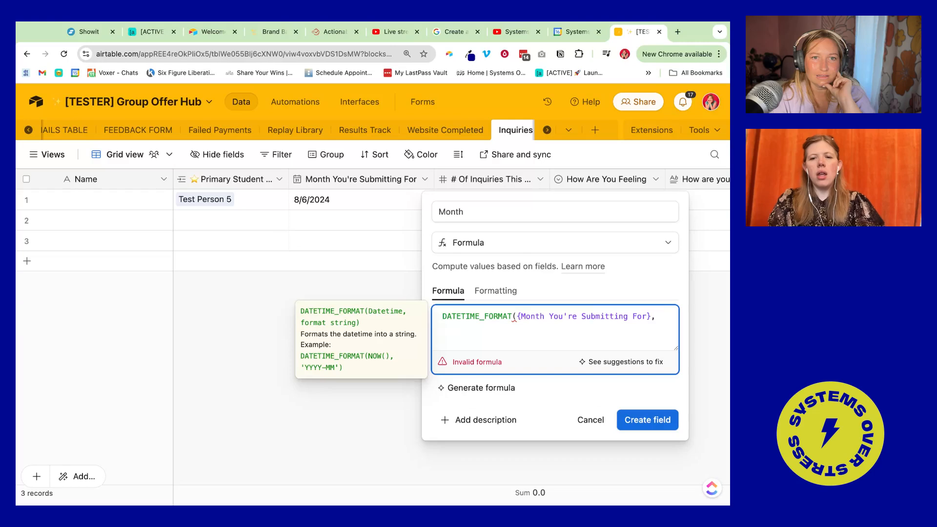
pyautogui.write(",'MM/")
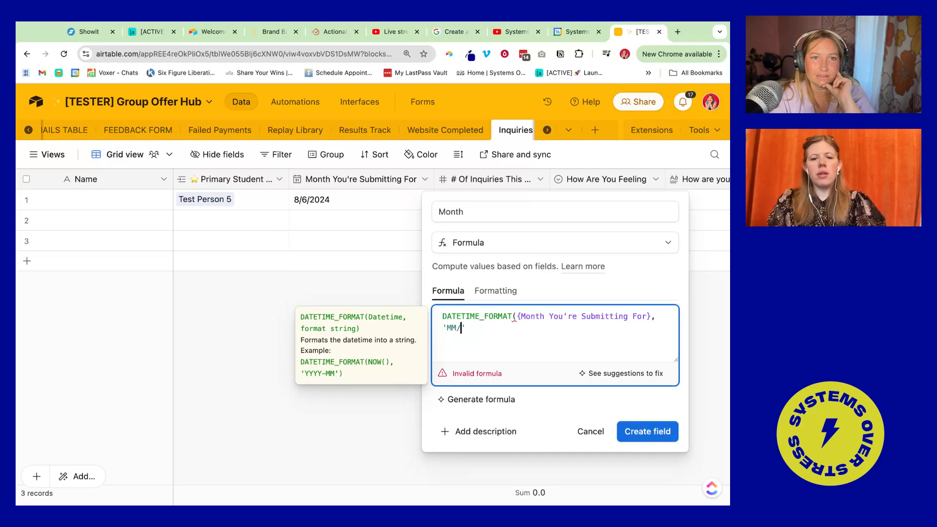
pyautogui.write('YYYY')
pyautogui.write(')')
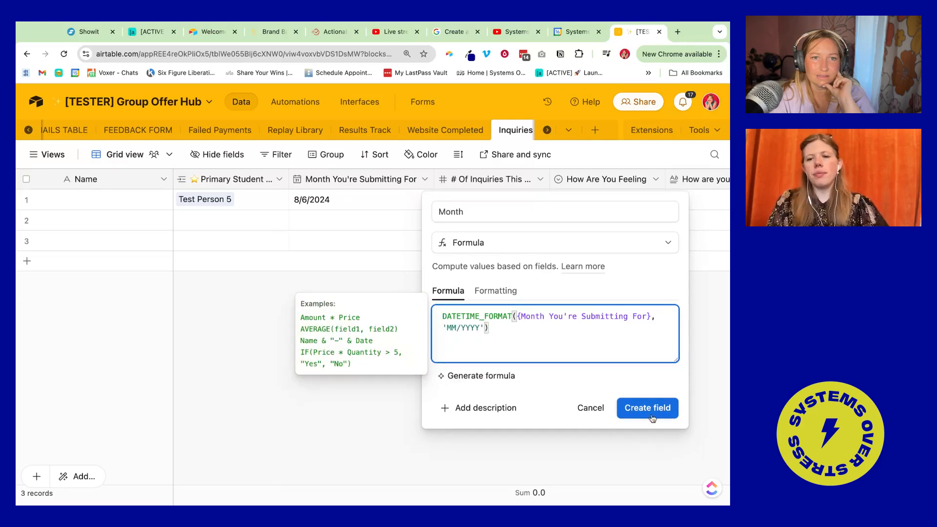
pyautogui.click(652, 414)
# - Delete the two empty records below the first record in the Inquiries table
pyautogui.click(414, 203)
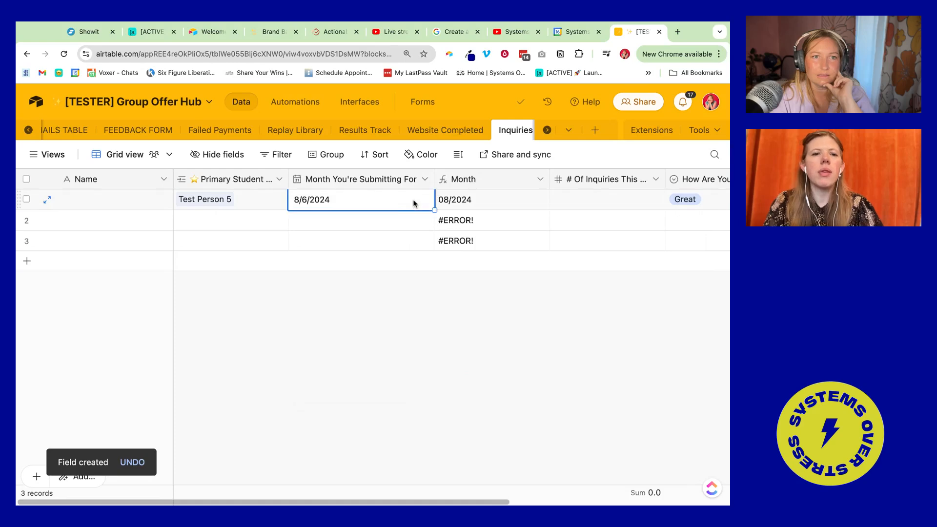
pyautogui.moveTo(385, 219); pyautogui.dragTo(376, 237)
pyautogui.rightClick(369, 218)
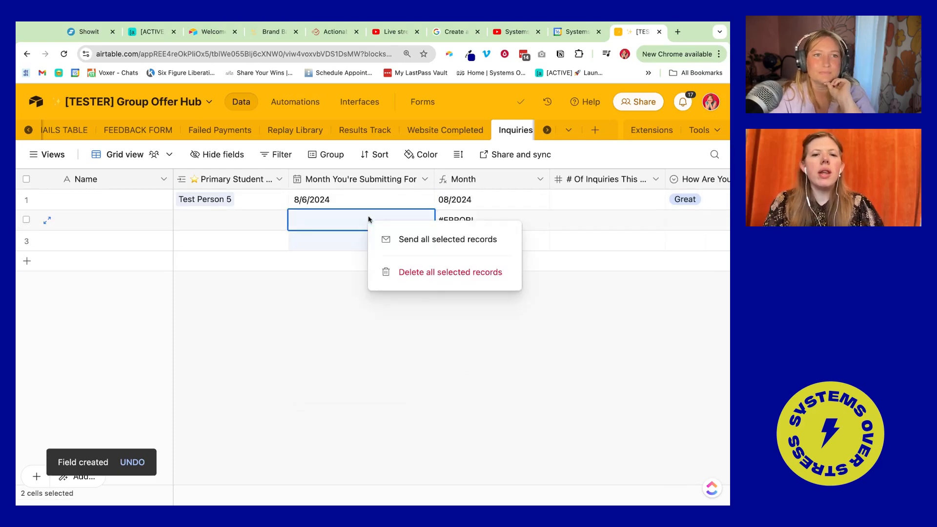
pyautogui.click(404, 270)
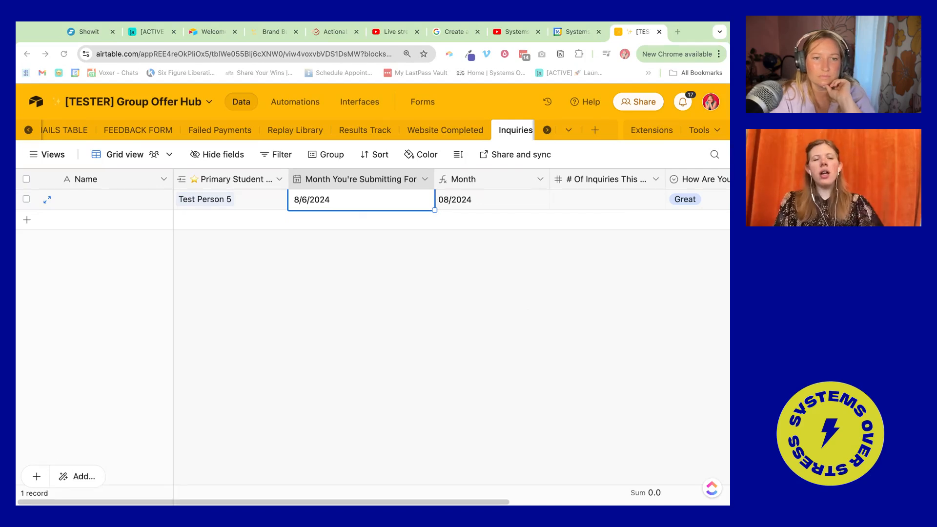
# - Set the remaining record's "Month You're Submitting For" date to 8/1/2024 and check its Month value
pyautogui.click(235, 201)
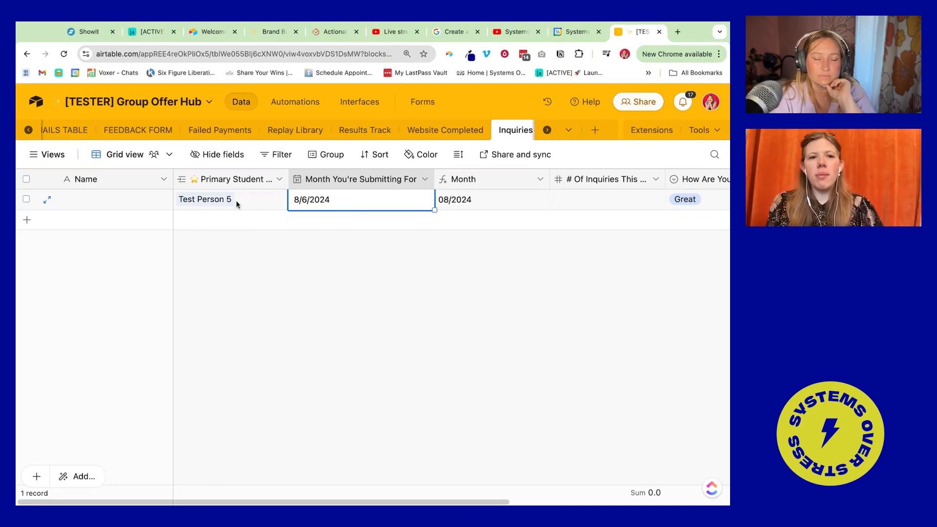
pyautogui.doubleClick(309, 206)
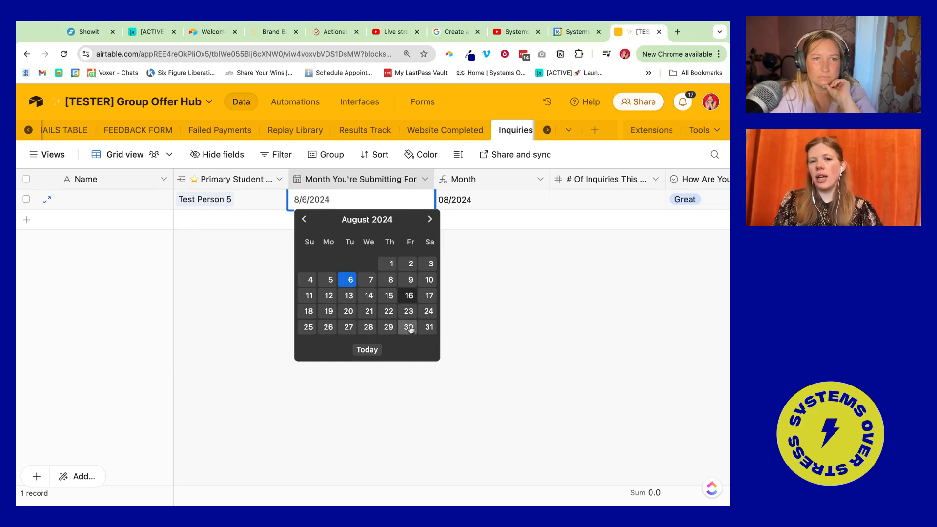
pyautogui.click(389, 265)
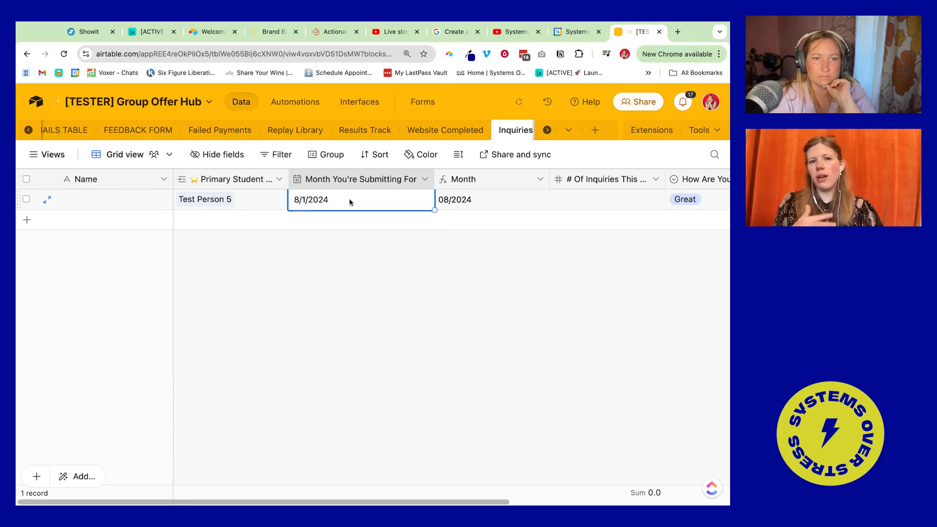
pyautogui.click(477, 202)
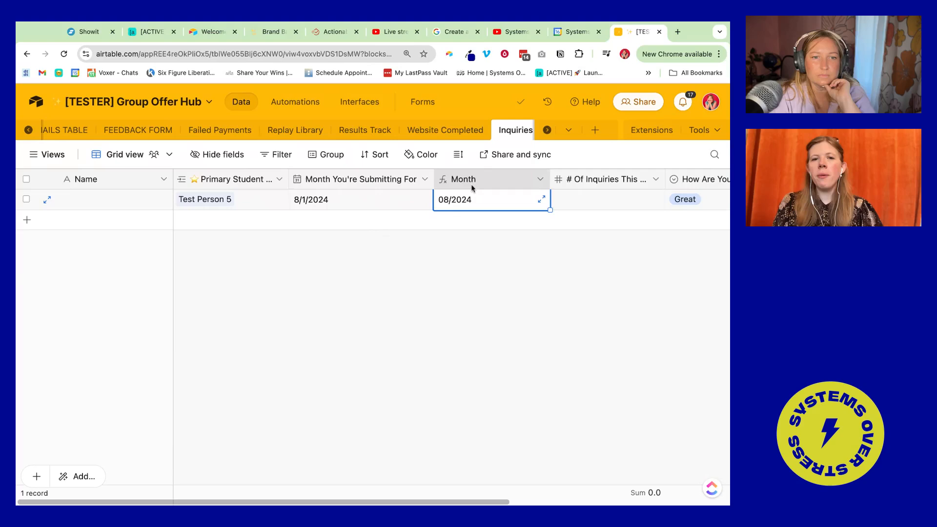
# - Check the formula behind the Month field in the Inquiries Club table, leaving it as is
pyautogui.doubleClick(504, 181)
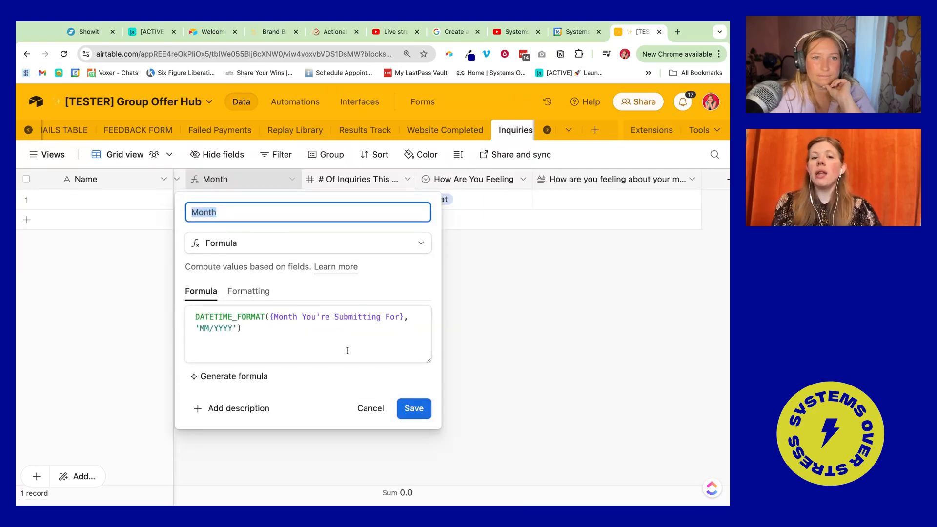
pyautogui.click(371, 408)
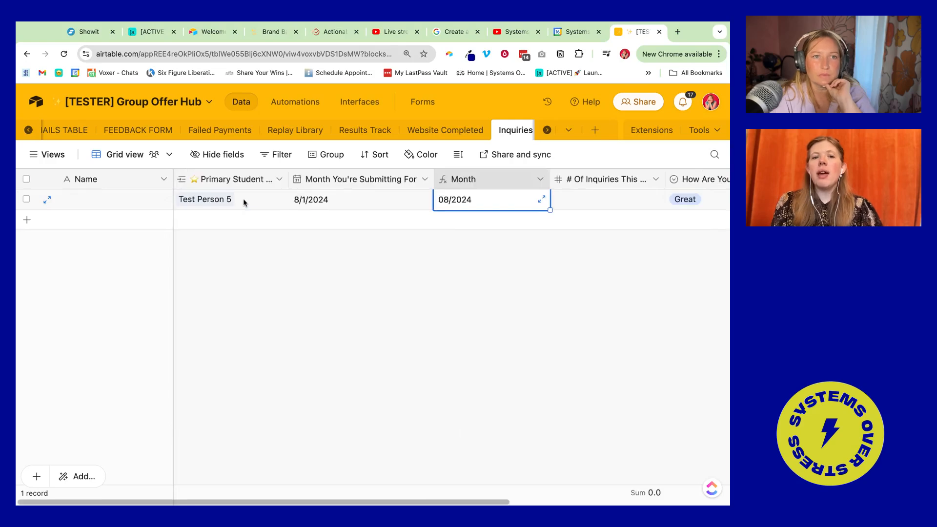
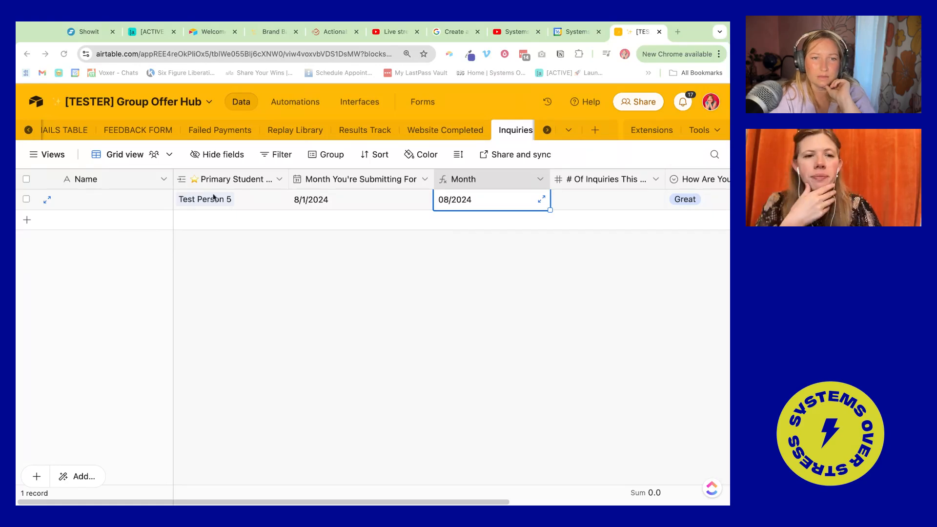
# - Enter 20 as the # Of Inquiries This Month for the Test Person 5 record
pyautogui.click(323, 199)
pyautogui.doubleClick(572, 199)
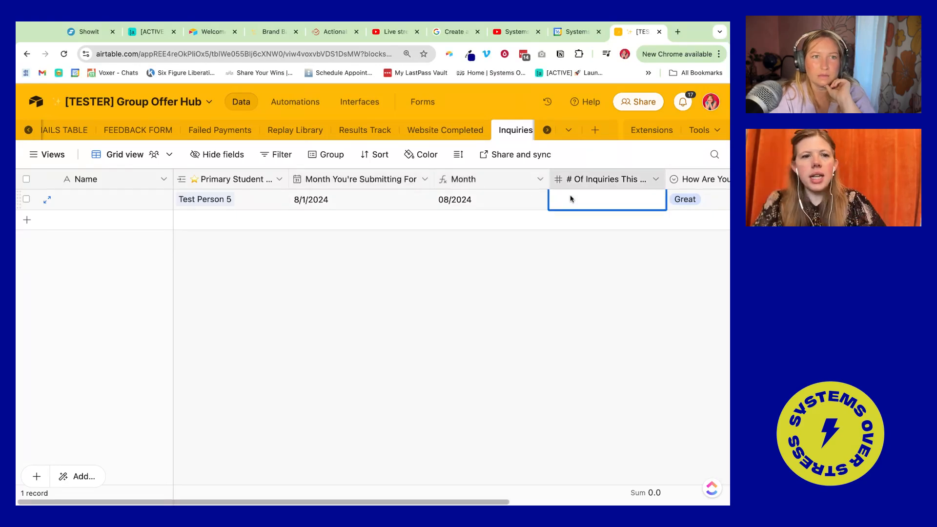
pyautogui.write('20')
pyautogui.press('Tab')
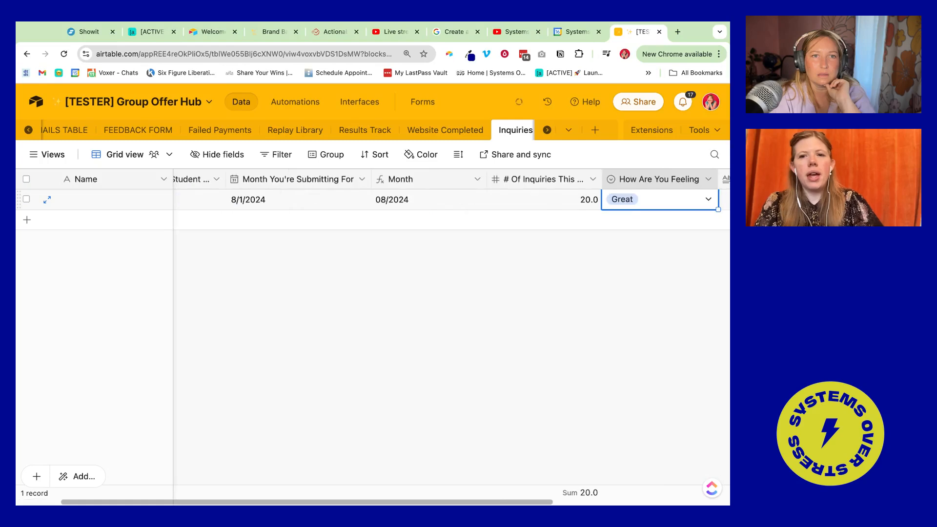
pyautogui.hscroll(-3, 471, 198)
pyautogui.click(397, 199)
pyautogui.hscroll(10, 441, 203)
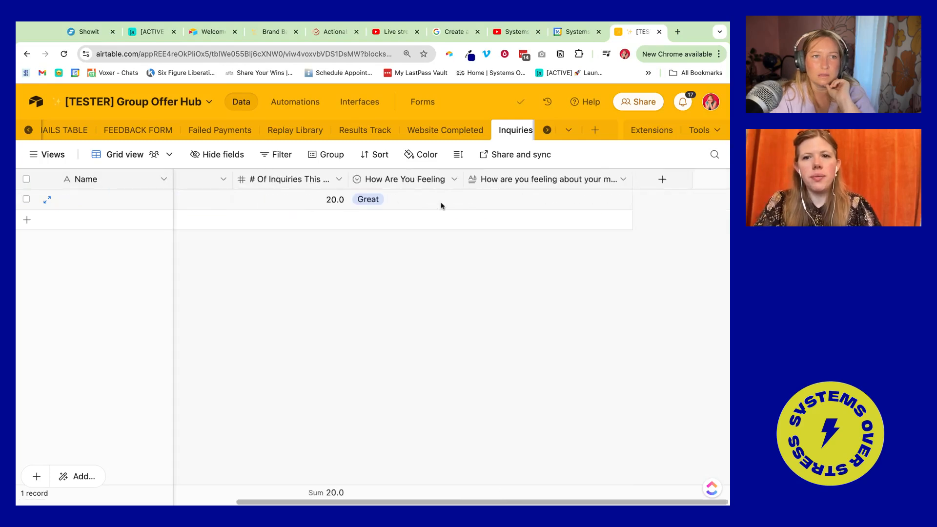
# - Switch to the Primary Student Record table and unhide the Inquiries Club field in the Active Clients view
pyautogui.click(568, 130)
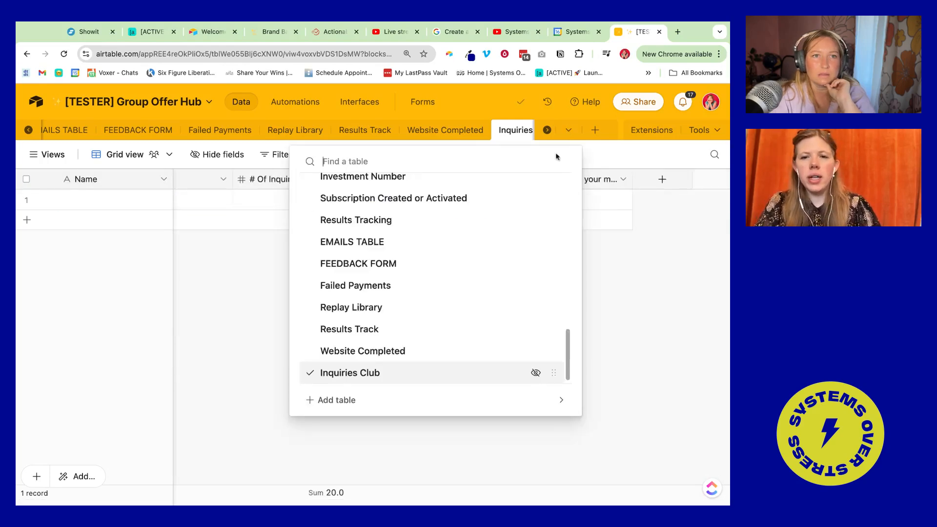
pyautogui.scroll(8, 530, 203)
pyautogui.scroll(3, 530, 203)
pyautogui.click(413, 215)
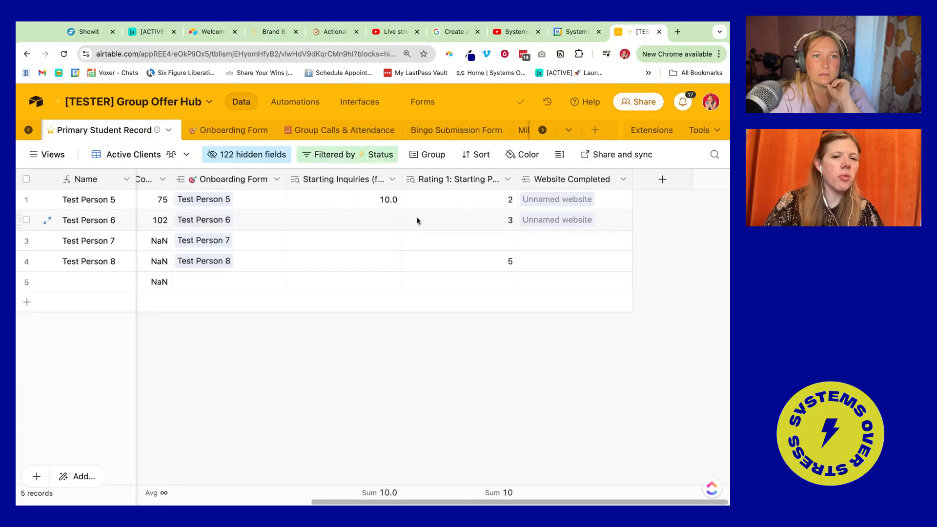
pyautogui.click(246, 155)
pyautogui.scroll(-15, 274, 276)
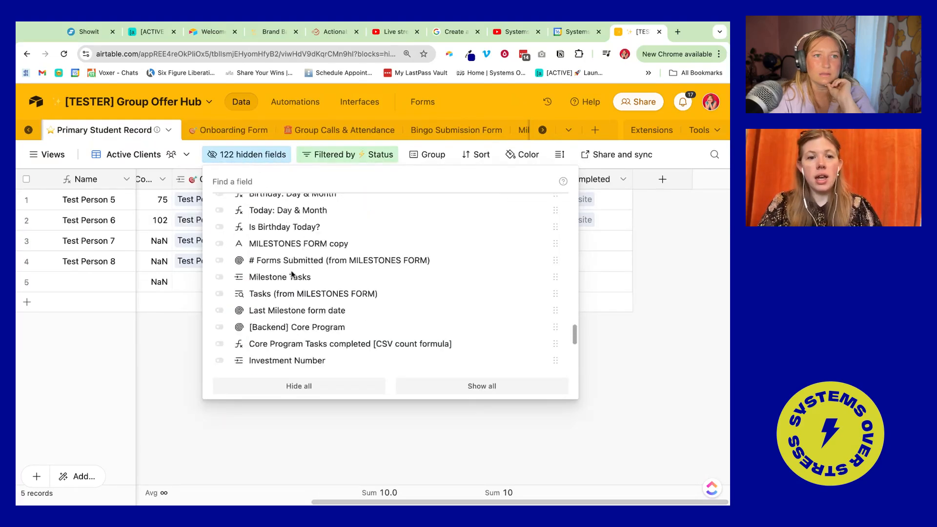
pyautogui.click(294, 361)
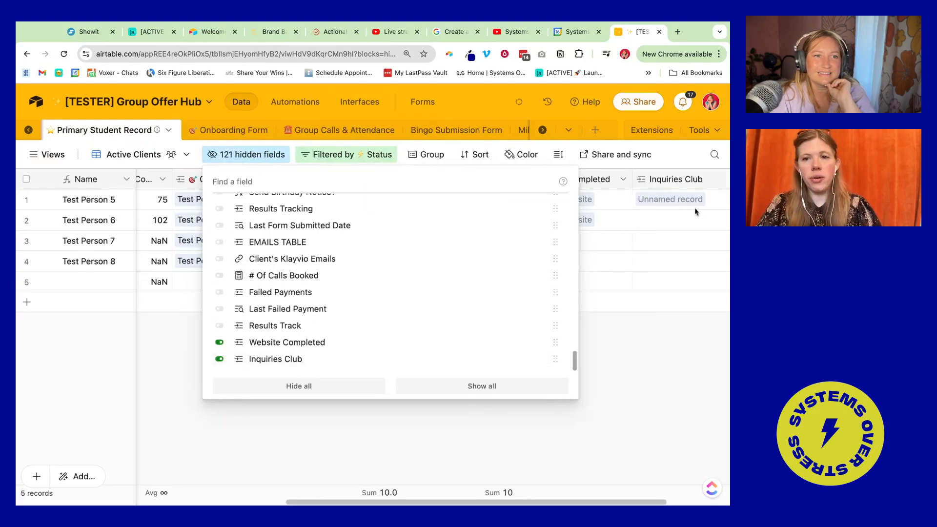
pyautogui.click(685, 214)
pyautogui.hscroll(3, 684, 214)
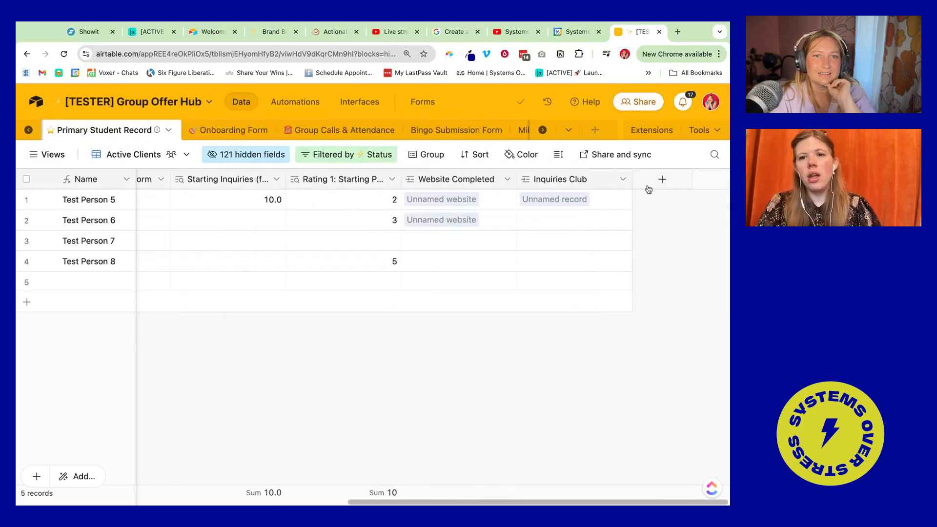
# - Add a lookup of # Of Inquiries This Month from Inquiries Club and limit it to the last 1 item
pyautogui.click(622, 179)
pyautogui.click(573, 231)
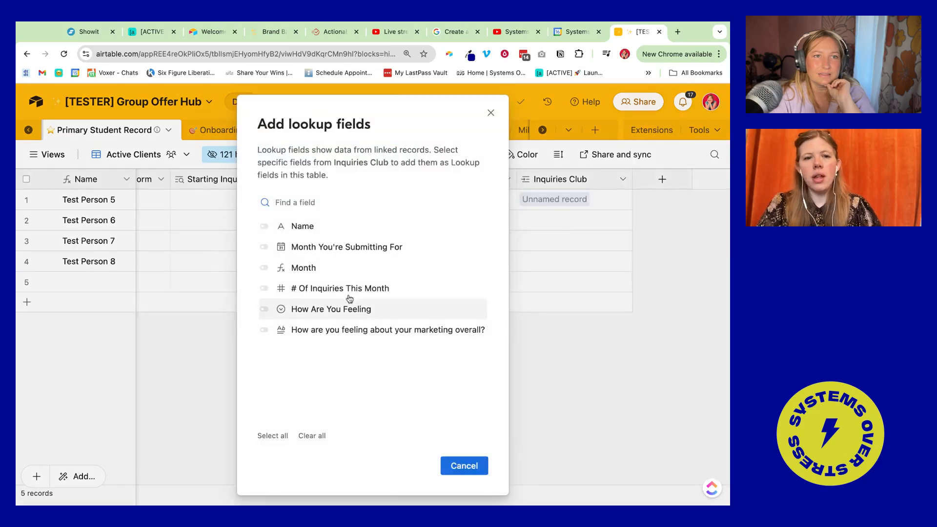
pyautogui.click(307, 288)
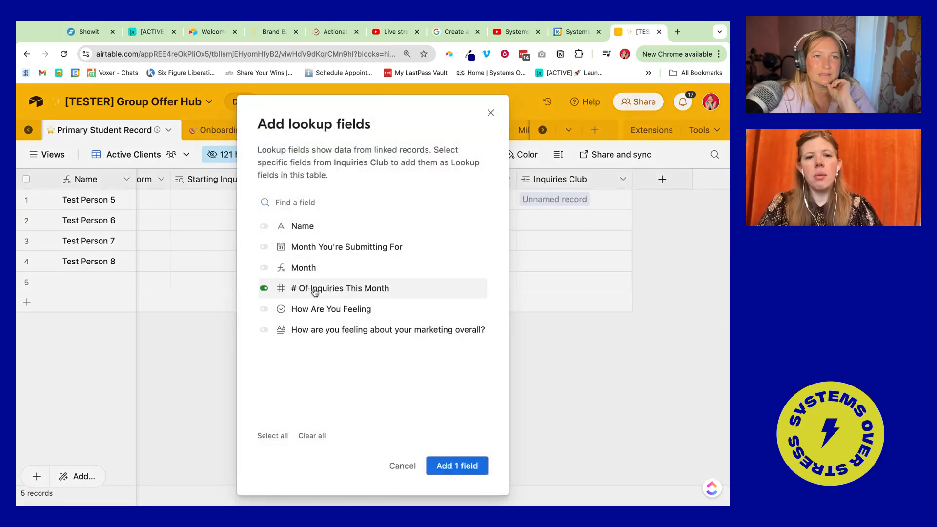
pyautogui.click(463, 465)
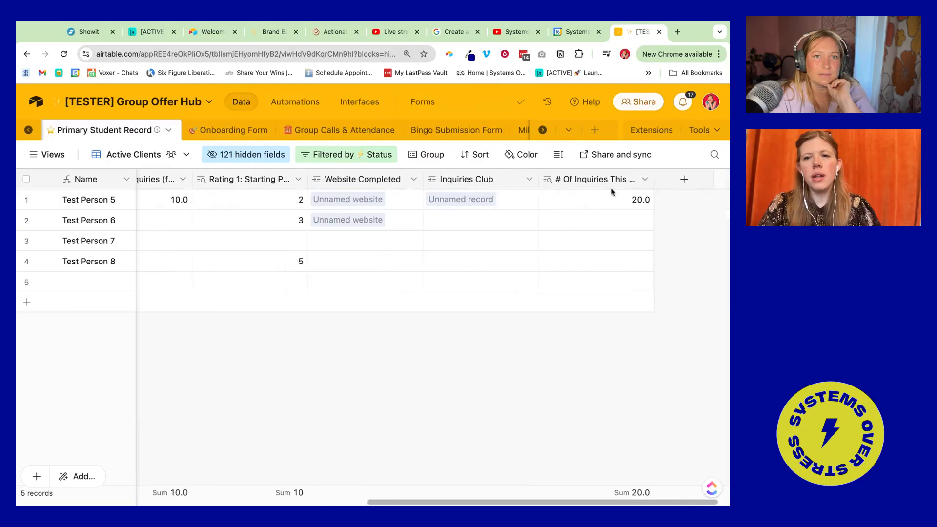
pyautogui.click(246, 431)
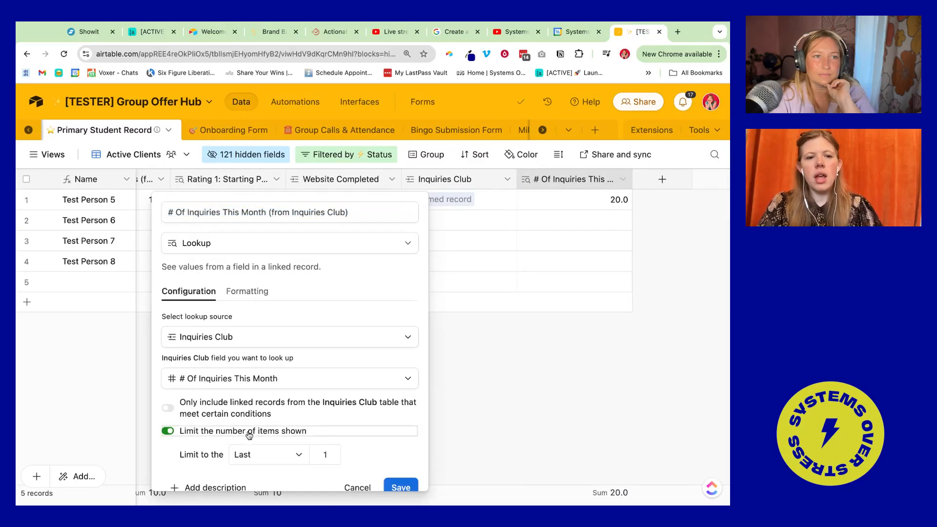
pyautogui.click(386, 471)
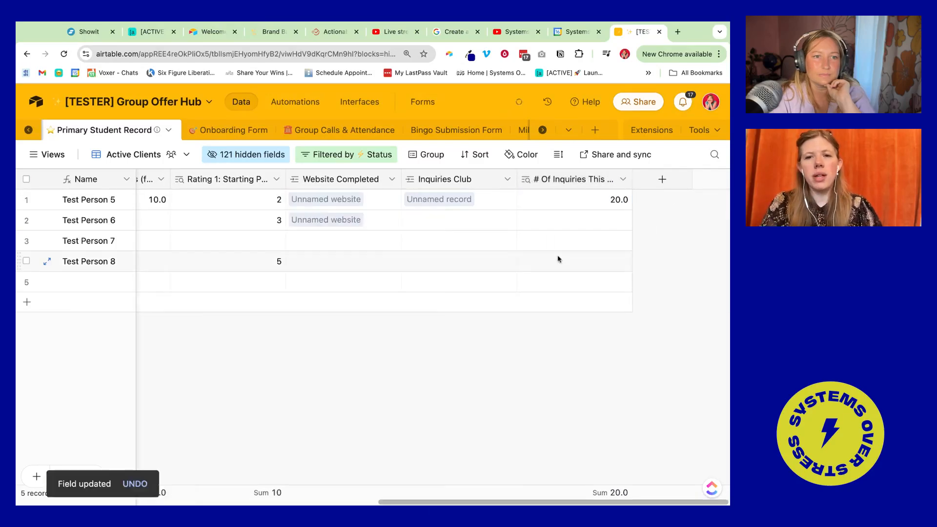
# - Move the # Of Inquiries This Month lookup column directly after the Starting Inquiries column
pyautogui.click(555, 204)
pyautogui.moveTo(562, 179); pyautogui.dragTo(420, 179)
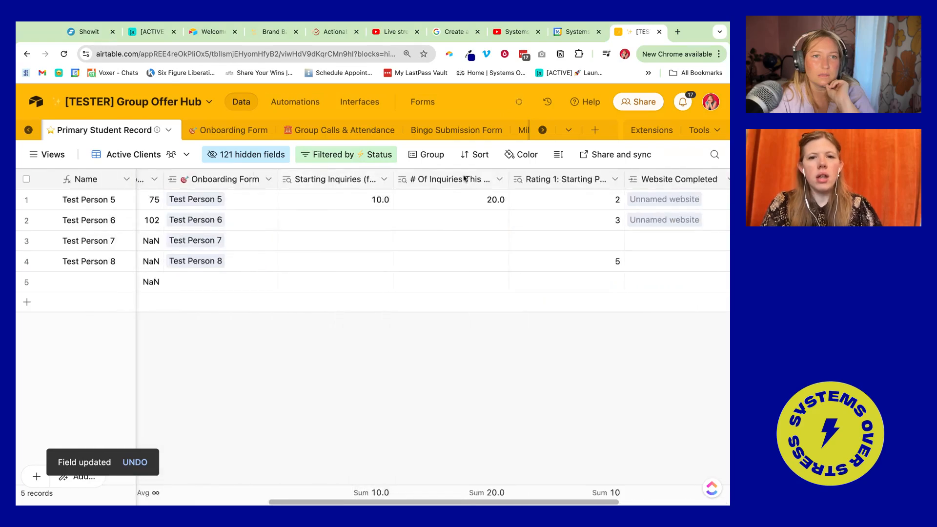
pyautogui.click(342, 208)
pyautogui.click(483, 199)
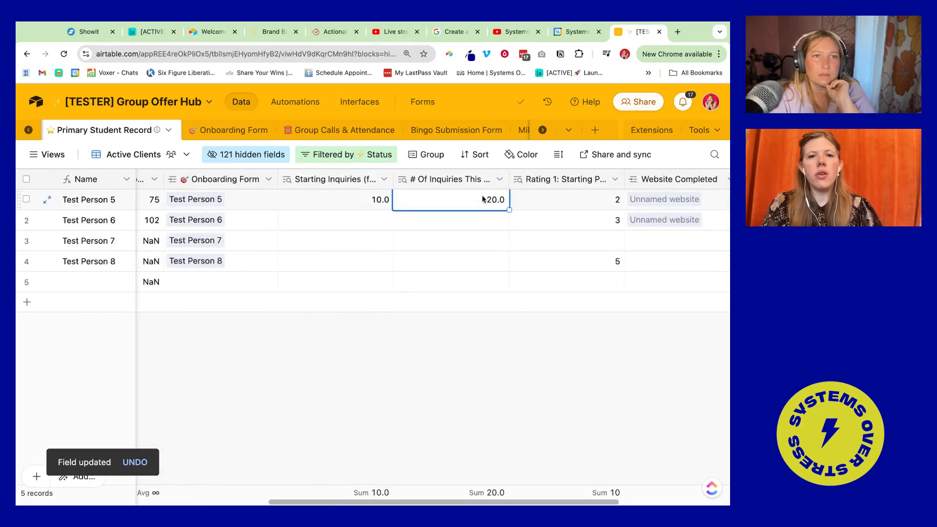
# - Insert a Formula field after # Of Inquiries This Month and name it "Inquiry Difference: Starting & This Month"
pyautogui.rightClick(449, 186)
pyautogui.click(441, 283)
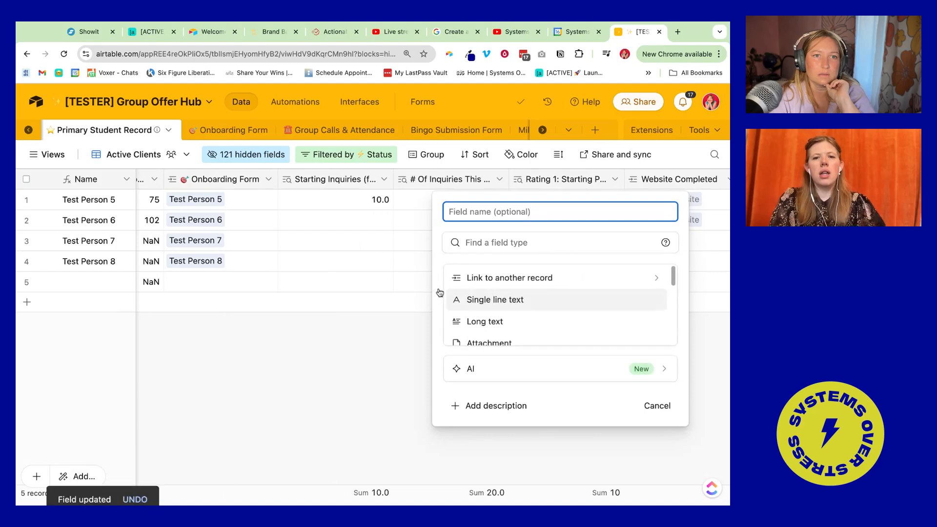
pyautogui.write('Inq')
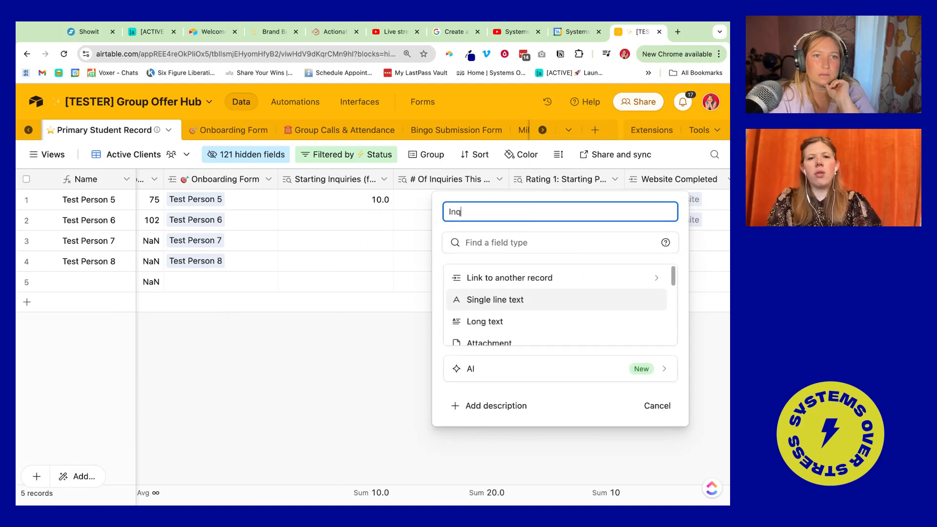
pyautogui.write('uiry Difference: Sta')
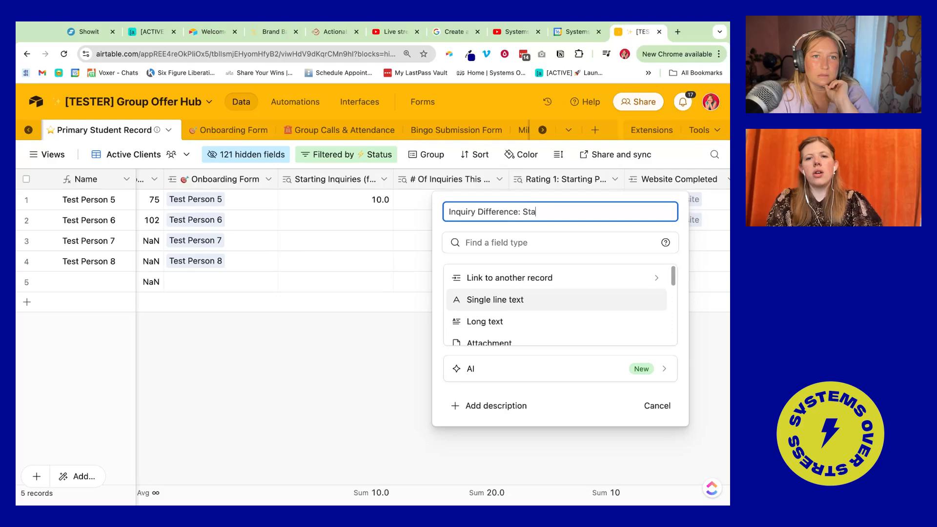
pyautogui.write('rting & This MOnth')
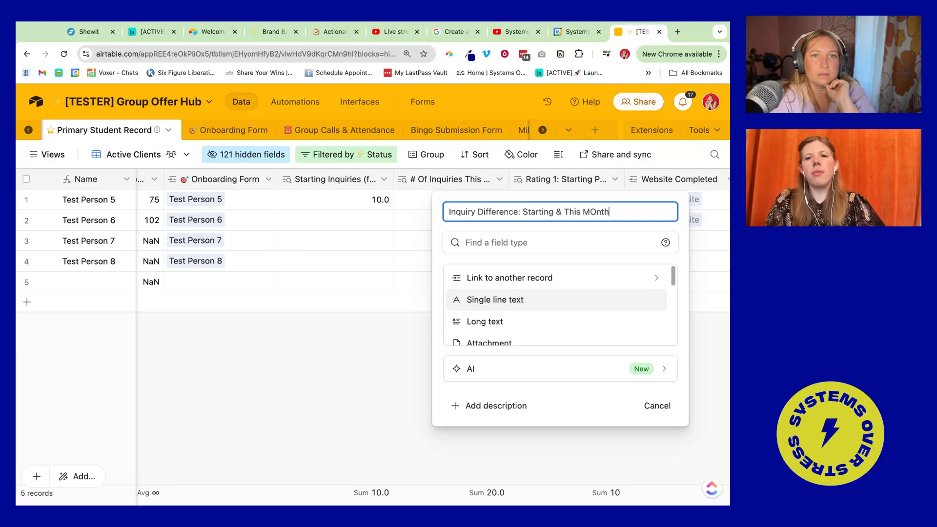
pyautogui.press('BackSpace')
pyautogui.press('BackSpace')
pyautogui.press('BackSpace')
pyautogui.press('BackSpace')
pyautogui.click(484, 241)
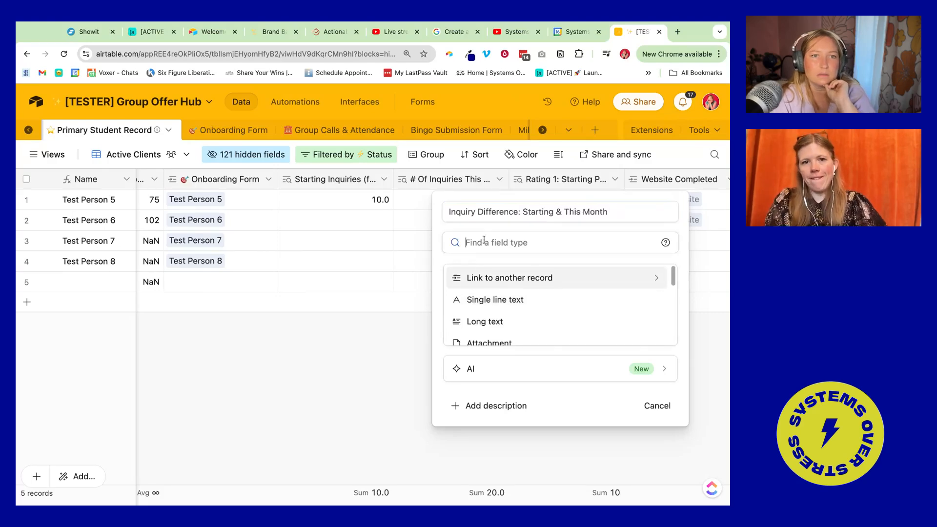
pyautogui.write('fo')
pyautogui.press('Return')
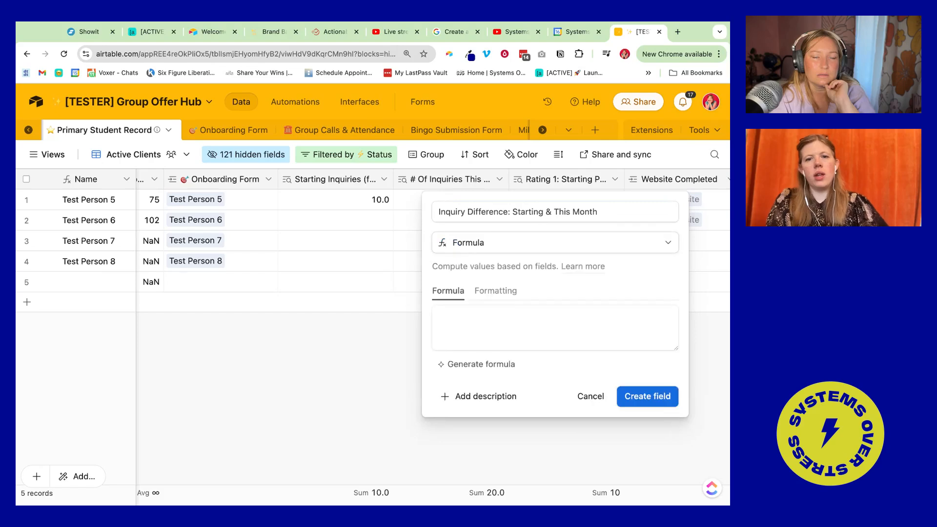
# - Write the formula dividing # Of Inquiries This Month (from Inquiries Club) by Starting Inquiries (from Onboarding Form)
pyautogui.click(475, 333)
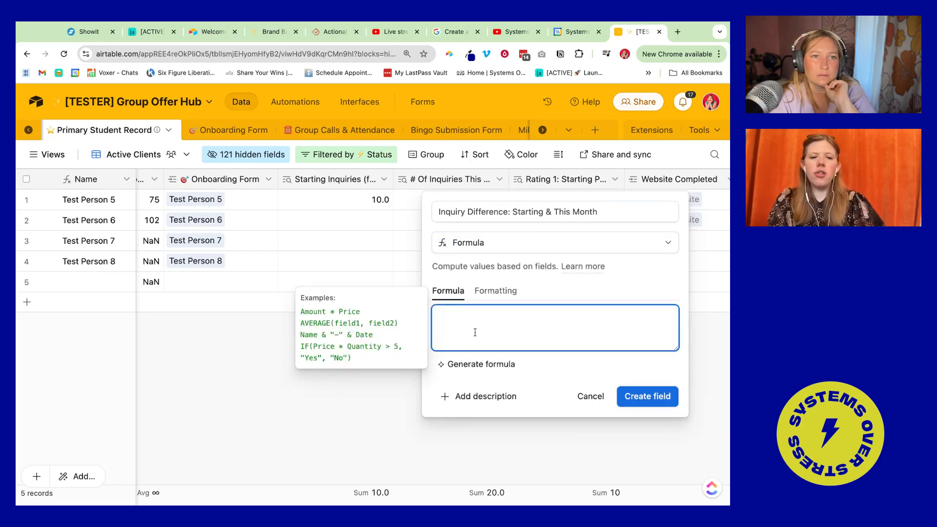
pyautogui.write('Inqui')
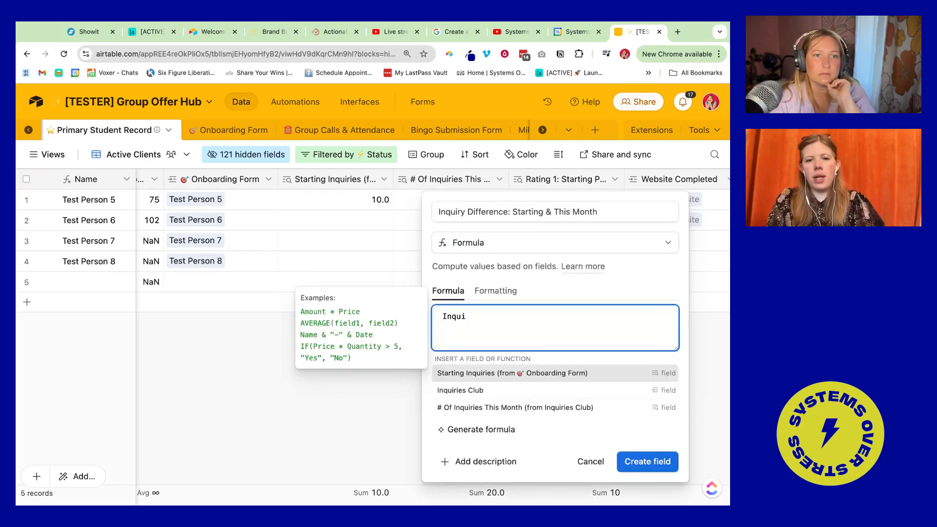
pyautogui.press('Down')
pyautogui.press('Return')
pyautogui.write('/')
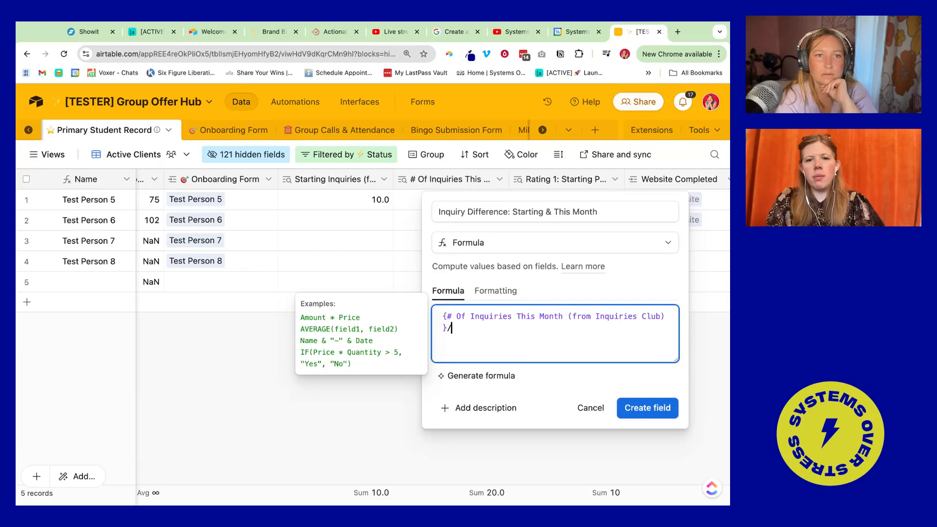
pyautogui.write('Starting')
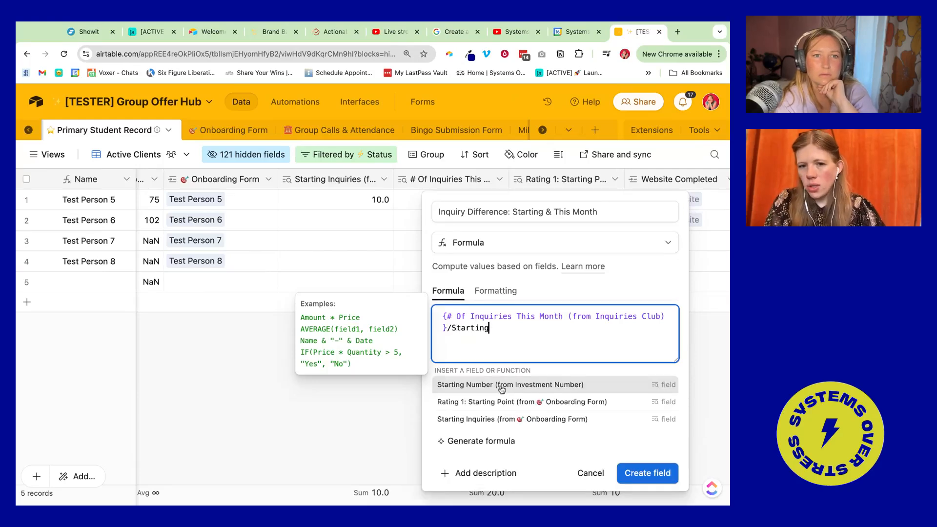
pyautogui.click(488, 419)
# - Format the formula result as Percent and create the Inquiry Difference field
pyautogui.click(482, 294)
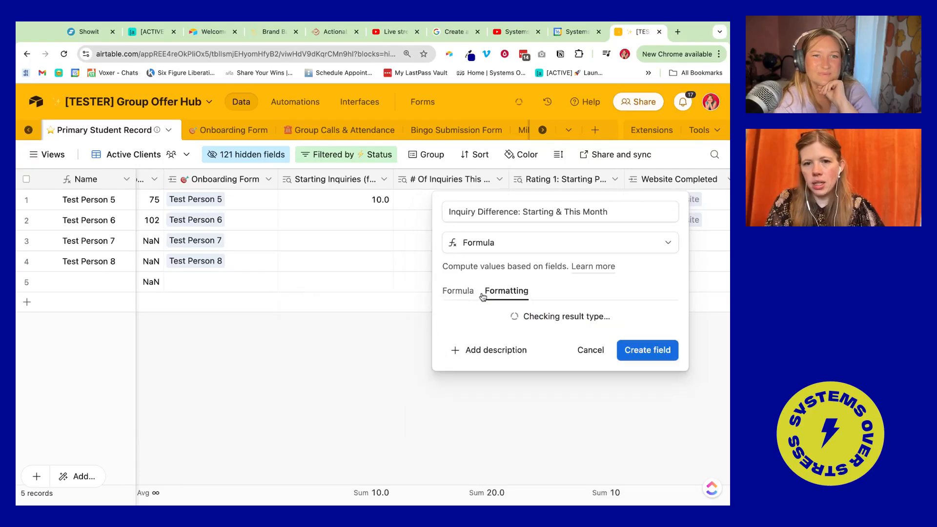
pyautogui.click(522, 340)
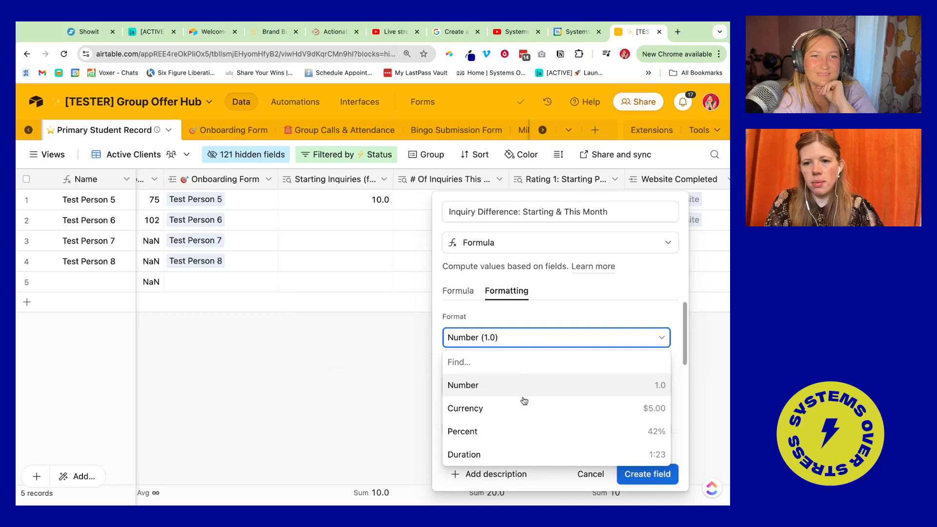
pyautogui.click(521, 426)
pyautogui.click(644, 469)
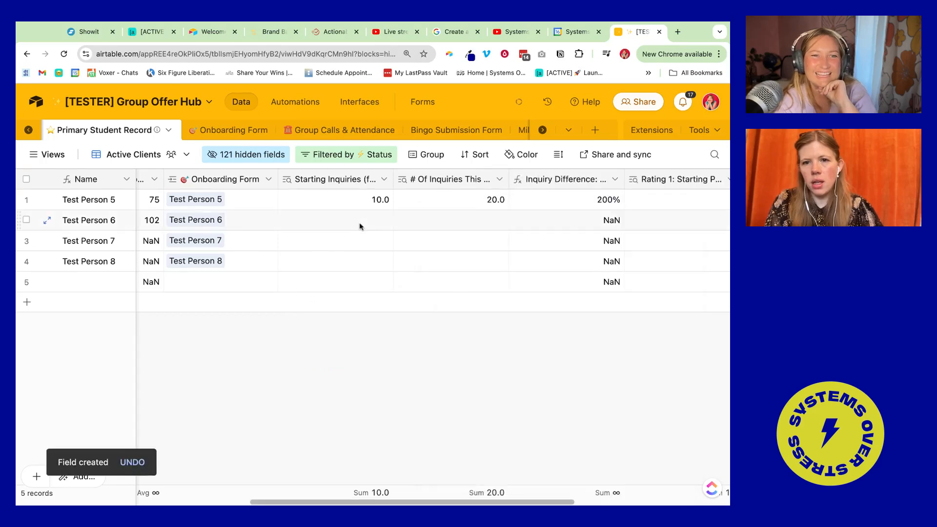
# - Widen the Inquiry Difference column slightly to show more of its name
pyautogui.click(572, 204)
pyautogui.hscroll(1, 572, 204)
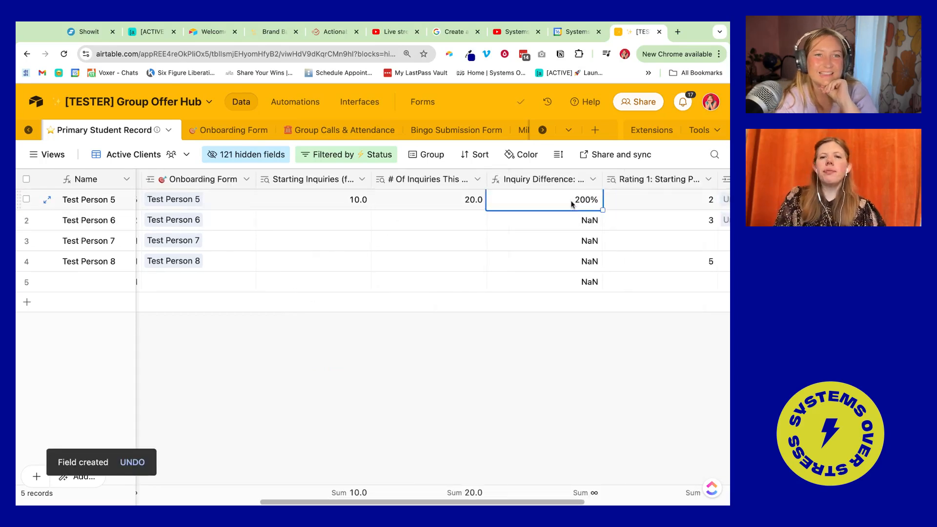
pyautogui.moveTo(603, 179); pyautogui.dragTo(633, 179)
pyautogui.click(422, 199)
pyautogui.rightClick(415, 185)
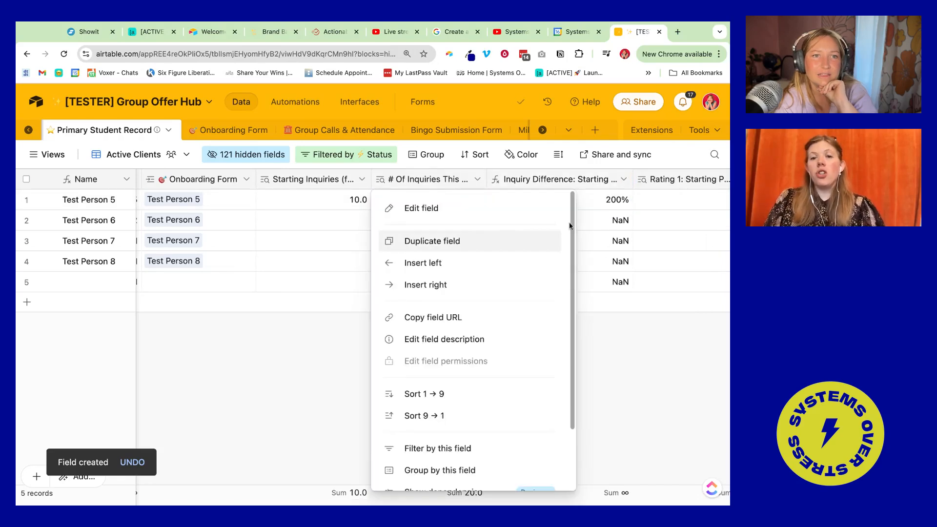
pyautogui.click(601, 200)
# - Add a Rollup field named "Total Inquiries Since Joining" after Inquiries Club in the Primary Student Record table
pyautogui.hscroll(10, 601, 199)
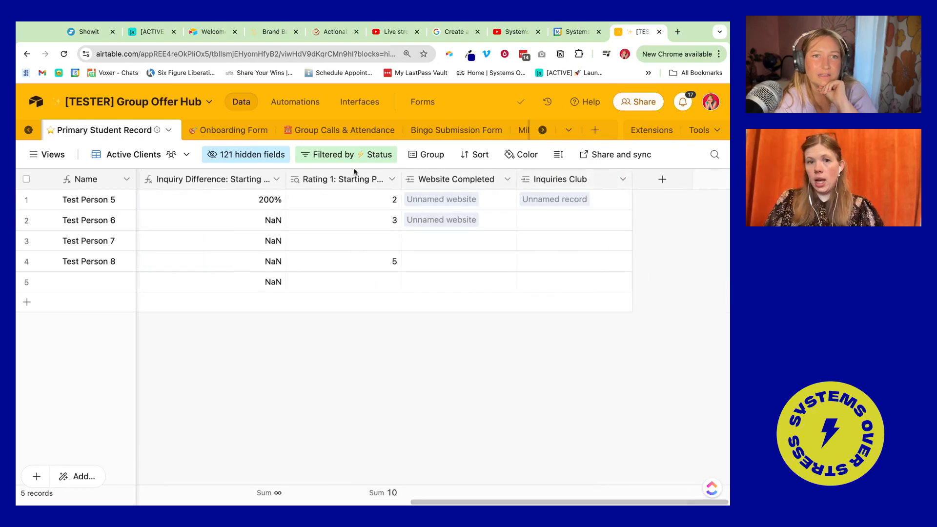
pyautogui.click(667, 188)
pyautogui.write('Tot')
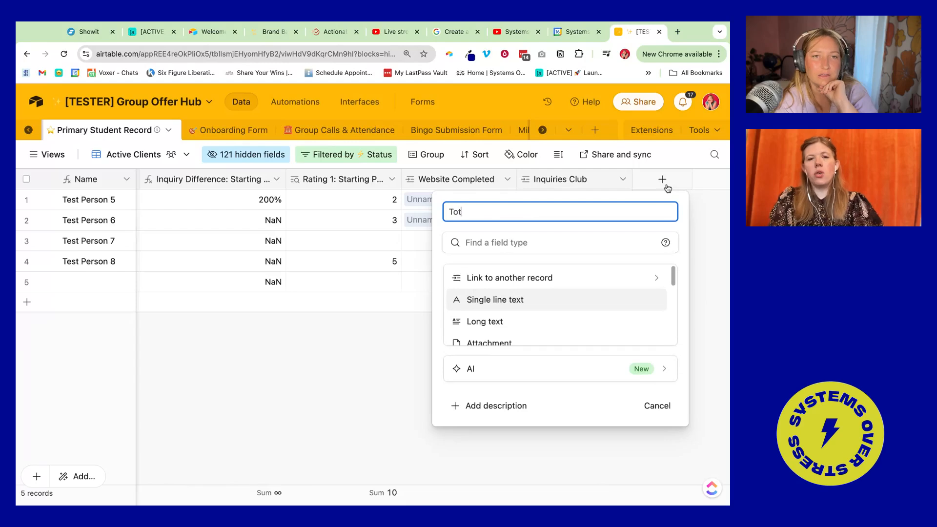
pyautogui.write('al Inquiries Since Joining')
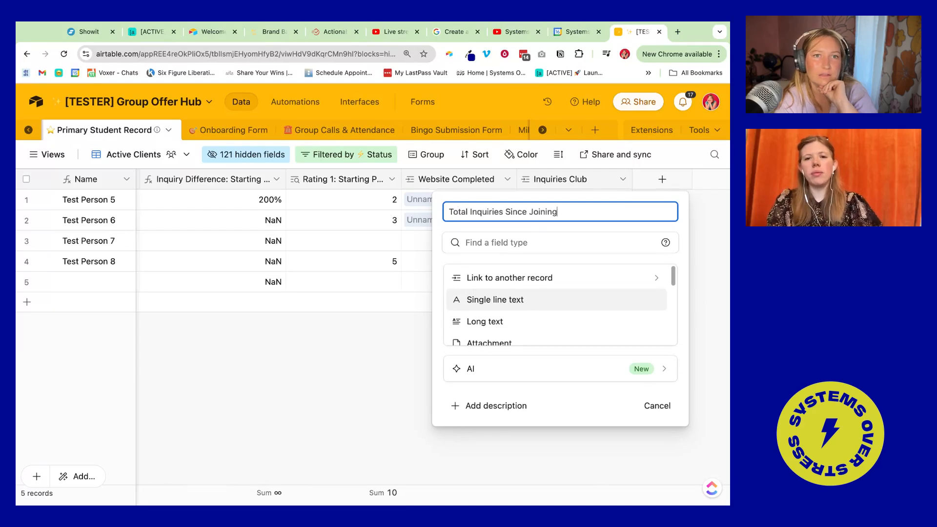
pyautogui.click(603, 239)
pyautogui.write('rol')
pyautogui.press('Return')
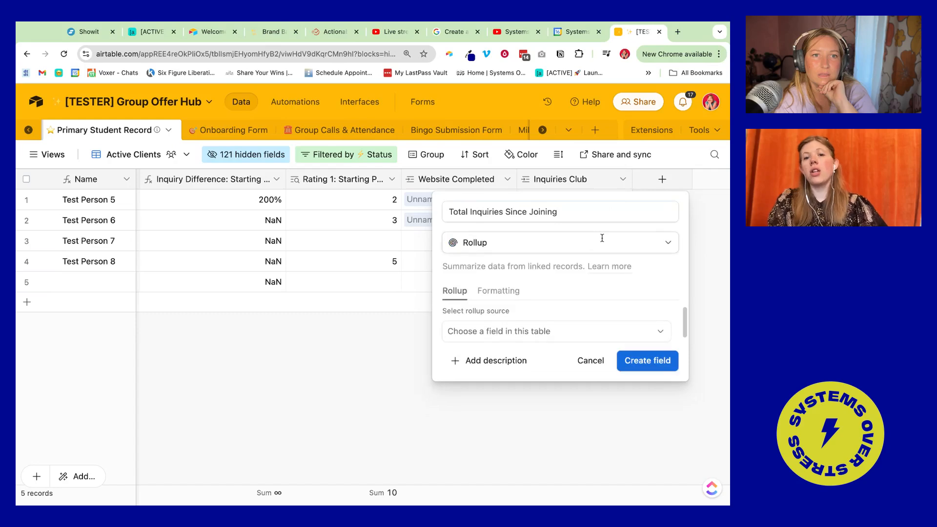
# - Roll up # Of Inquiries This Month from Inquiries Club with SUM(values) and create the field
pyautogui.click(505, 330)
pyautogui.scroll(-10, 510, 273)
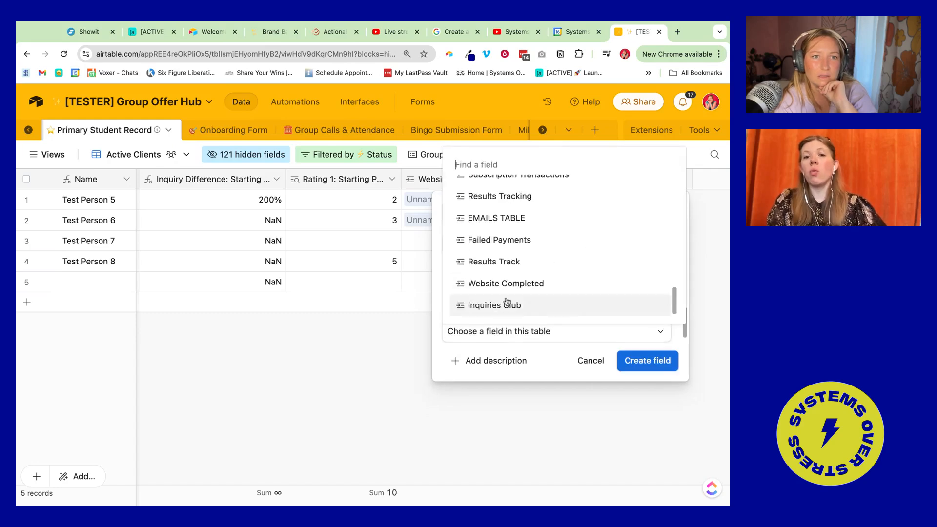
pyautogui.click(504, 306)
pyautogui.click(481, 318)
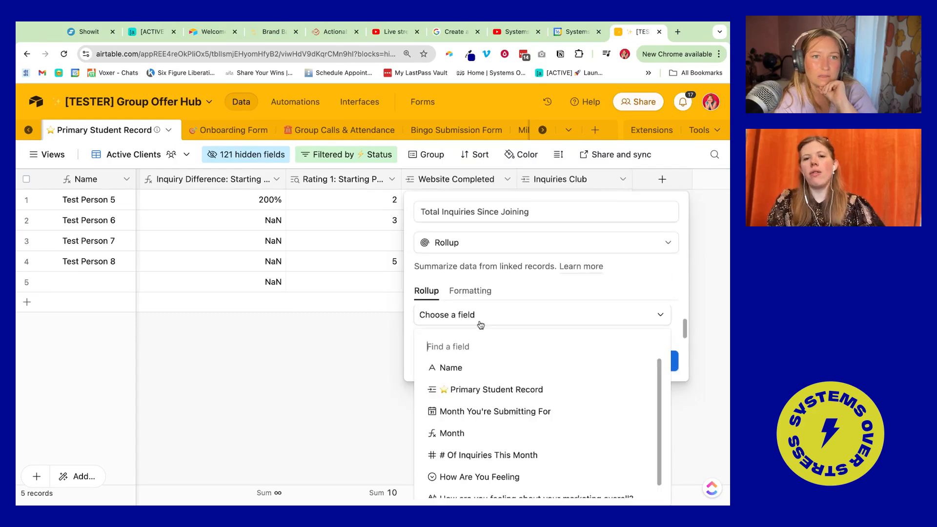
pyautogui.click(490, 453)
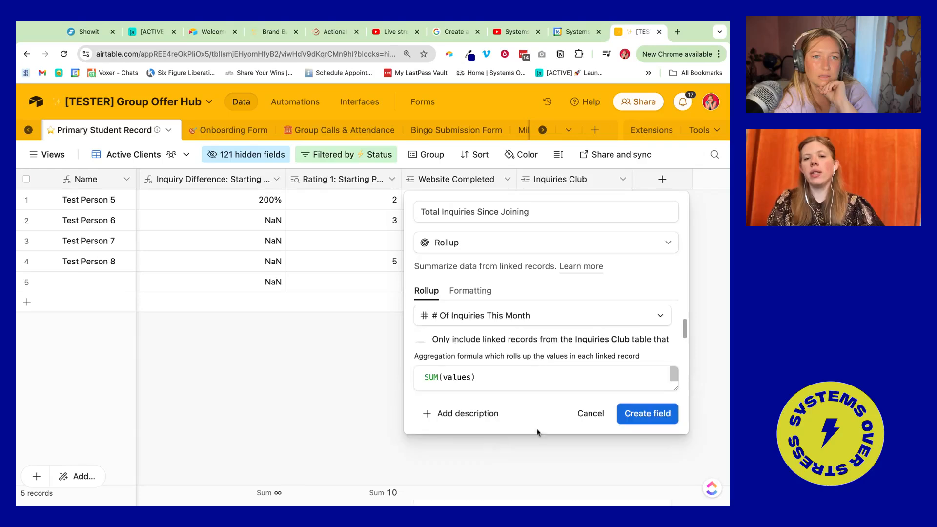
pyautogui.click(654, 414)
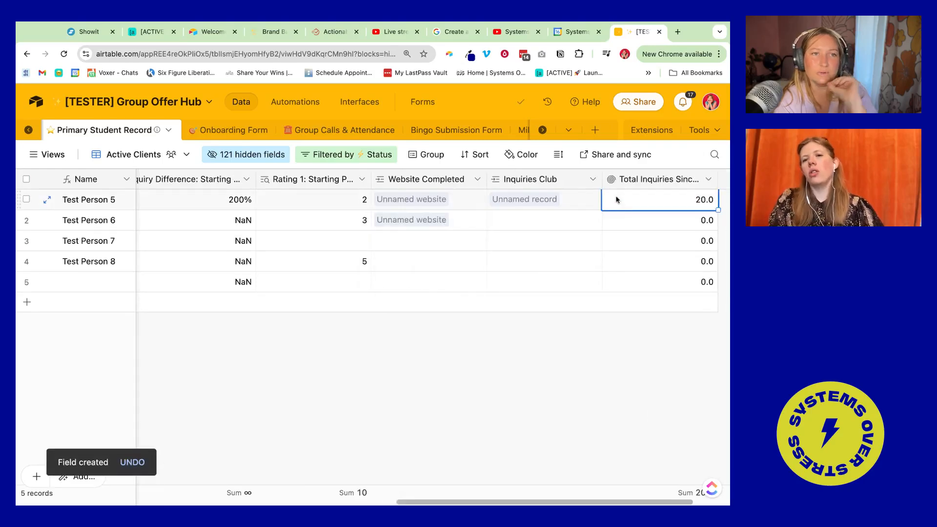
# - Switch to the Inquiries Club table and create a new form for it
pyautogui.click(568, 129)
pyautogui.scroll(-10, 488, 295)
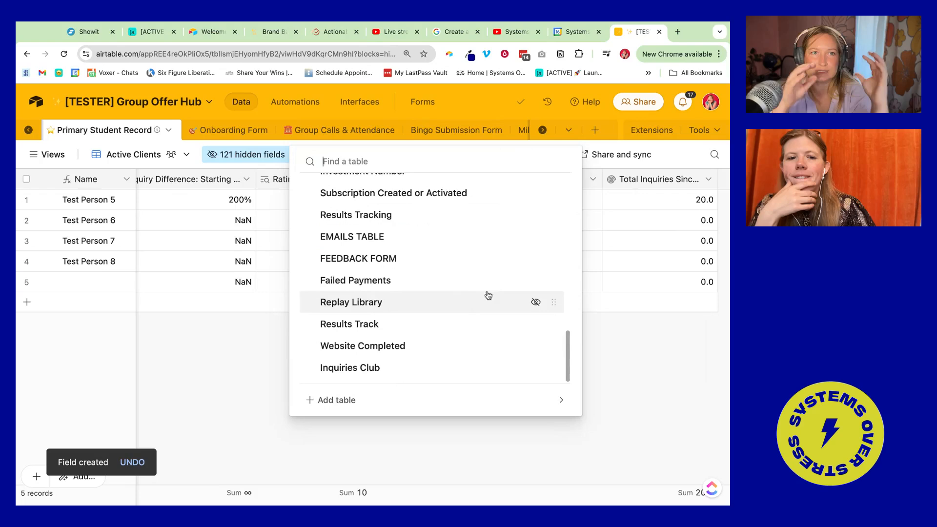
pyautogui.click(435, 367)
pyautogui.hscroll(-6, 337, 200)
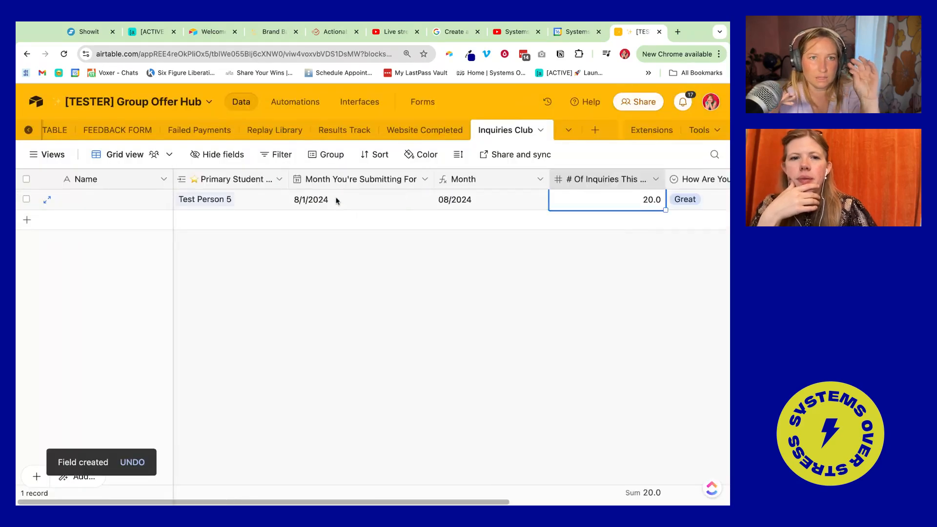
pyautogui.click(47, 155)
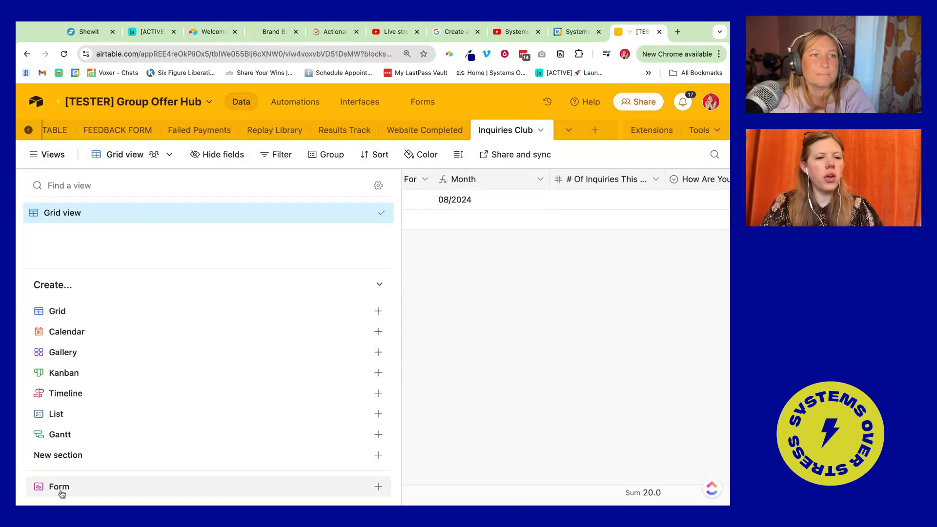
pyautogui.click(578, 475)
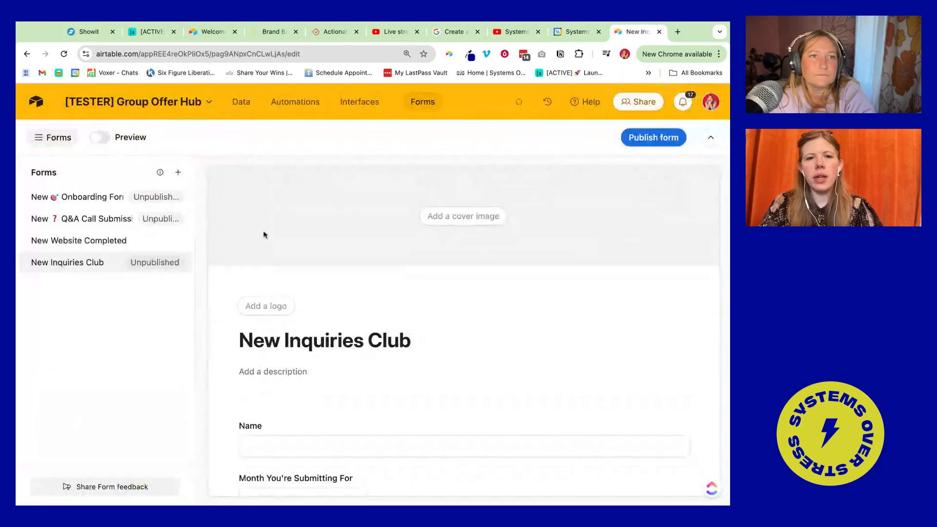
# - Review the New Inquiries Club form's questions and add the Primary Student Record field between Name and Month You're Submitting For
pyautogui.scroll(-5, 308, 300)
pyautogui.scroll(4, 308, 302)
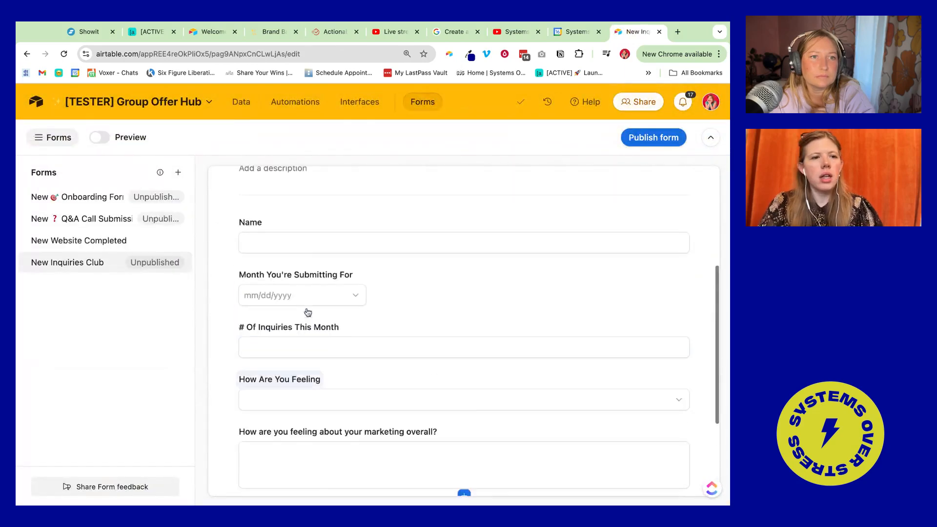
pyautogui.scroll(-5, 314, 285)
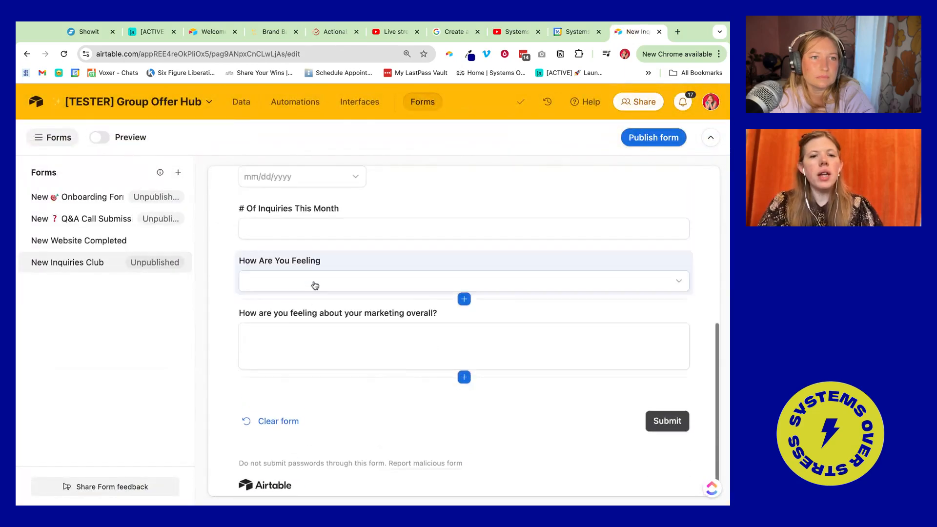
pyautogui.scroll(5, 254, 281)
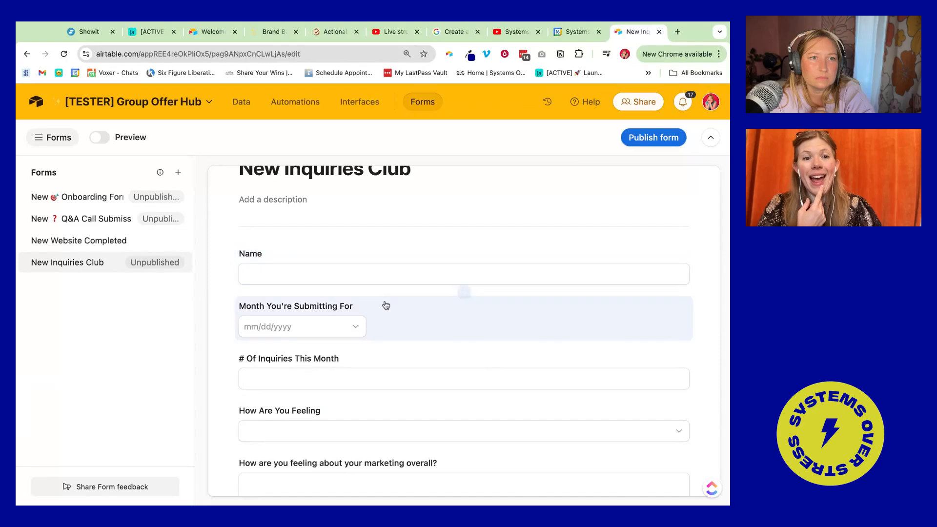
pyautogui.click(461, 295)
pyautogui.click(411, 342)
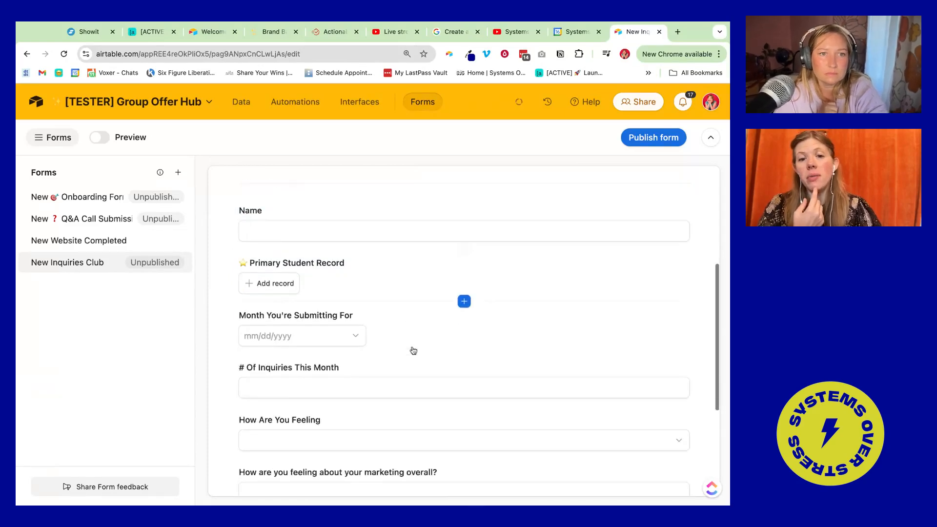
# - Fill the form draft in the editor with student record Test Person 5 and submission month 9/3/2024
pyautogui.scroll(3, 364, 242)
pyautogui.click(263, 353)
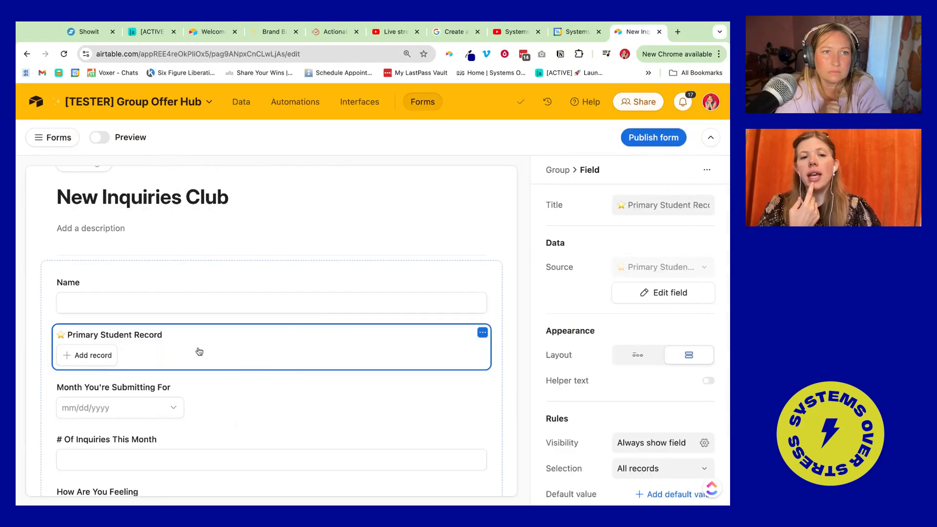
pyautogui.click(115, 354)
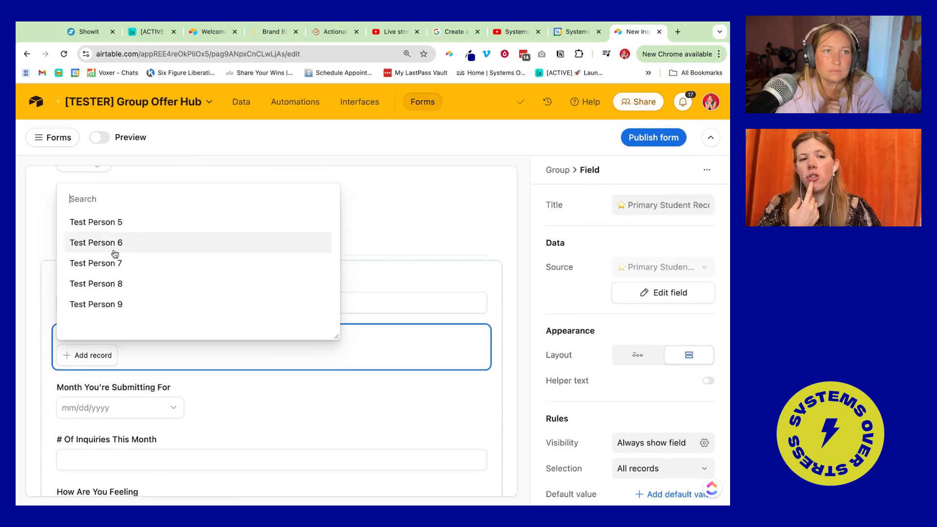
pyautogui.click(107, 226)
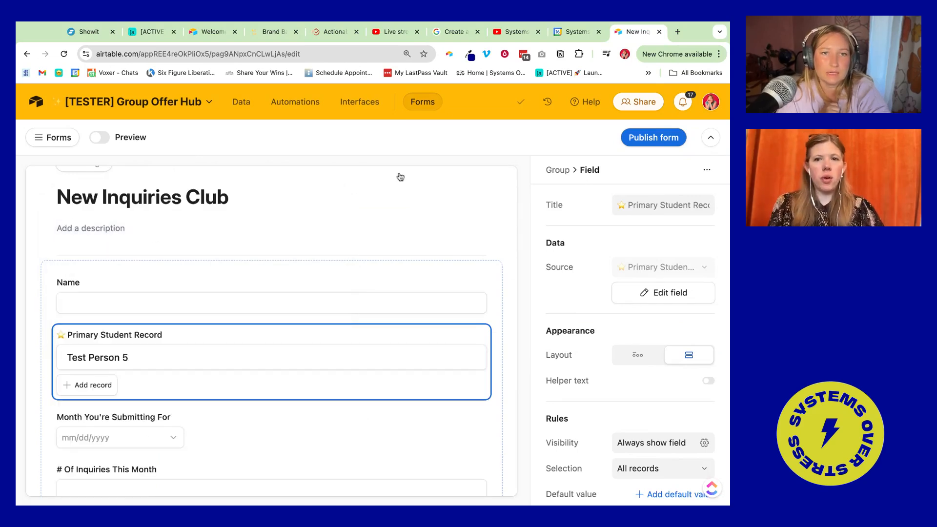
pyautogui.scroll(-3, 404, 275)
pyautogui.click(126, 293)
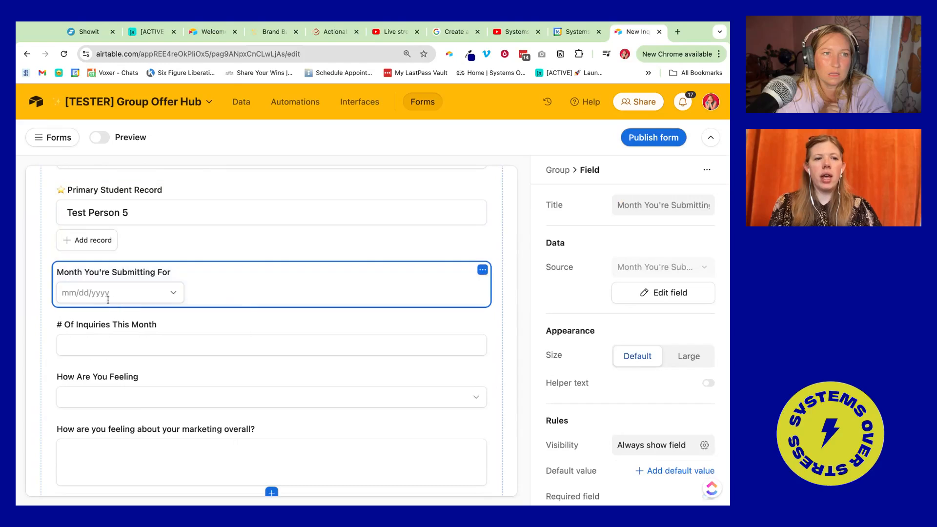
pyautogui.click(232, 379)
pyautogui.click(127, 360)
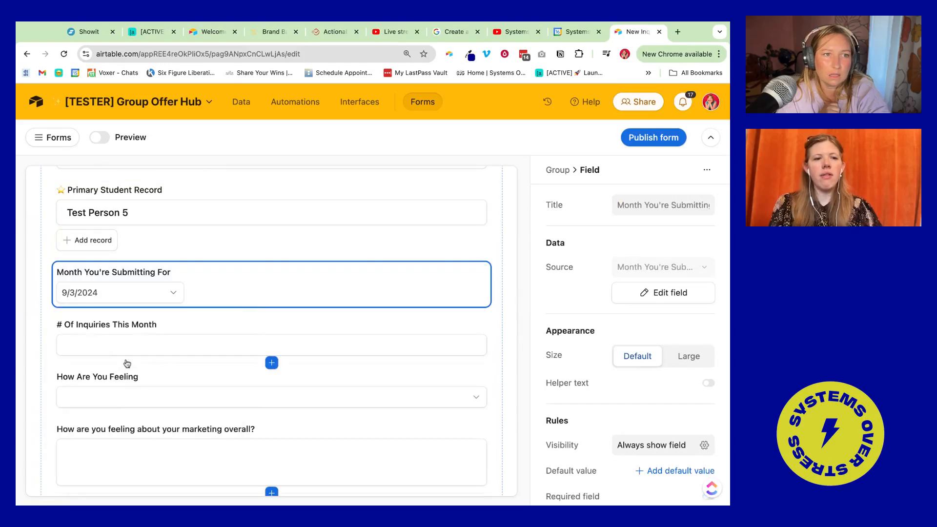
# - Enter 50 inquiries, feeling Bad and the marketing answer "I am nervous" in the form draft, and try to submit it
pyautogui.scroll(-3, 205, 324)
pyautogui.scroll(1, 206, 324)
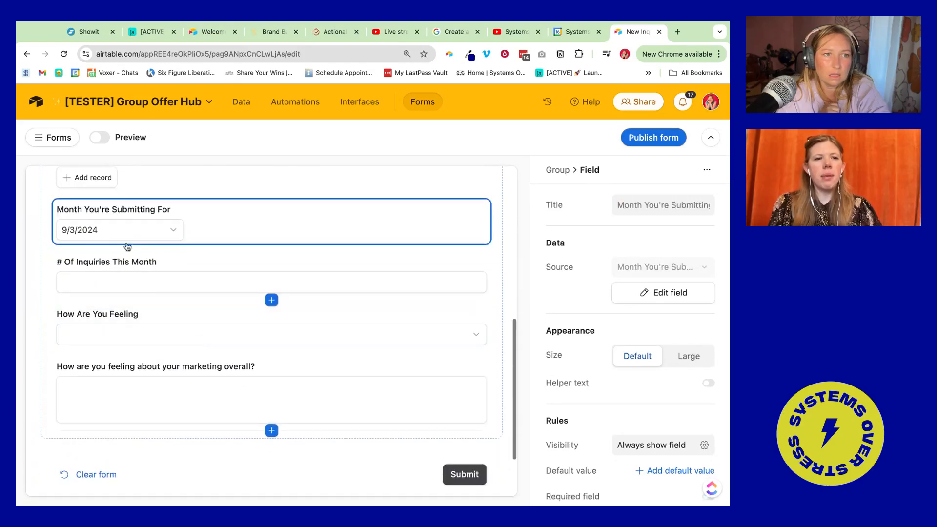
pyautogui.click(100, 287)
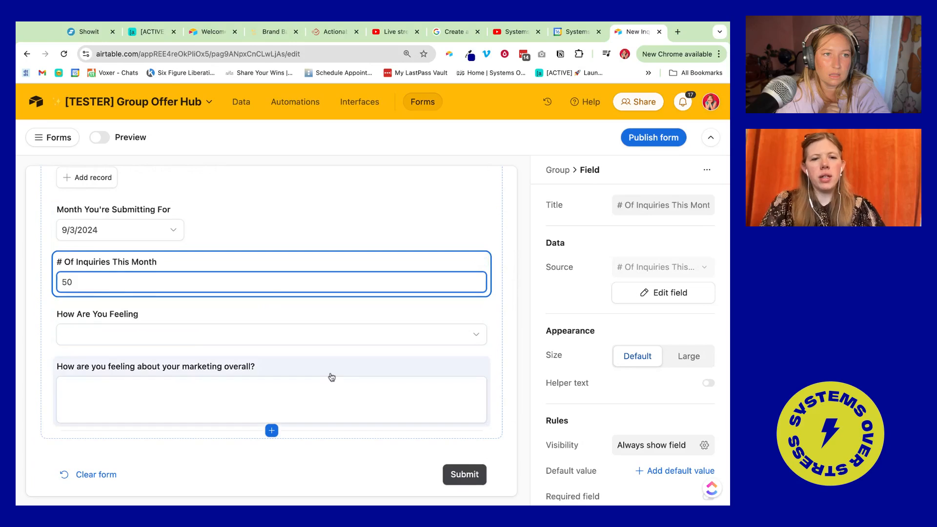
pyautogui.click(303, 341)
pyautogui.click(205, 432)
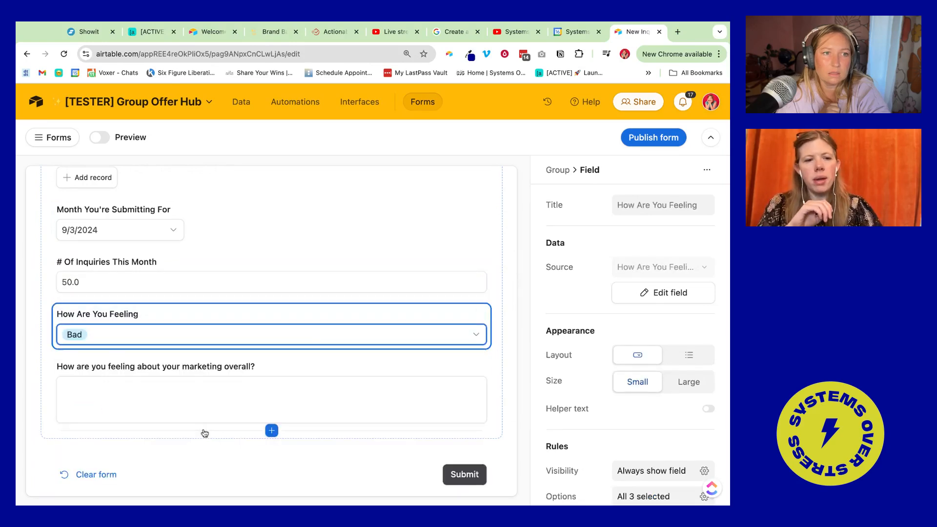
pyautogui.click(149, 407)
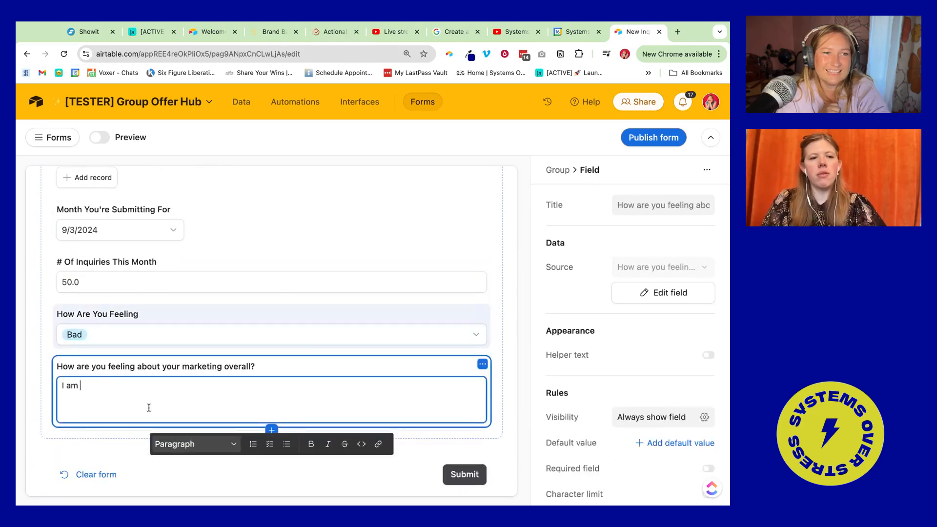
pyautogui.click(459, 475)
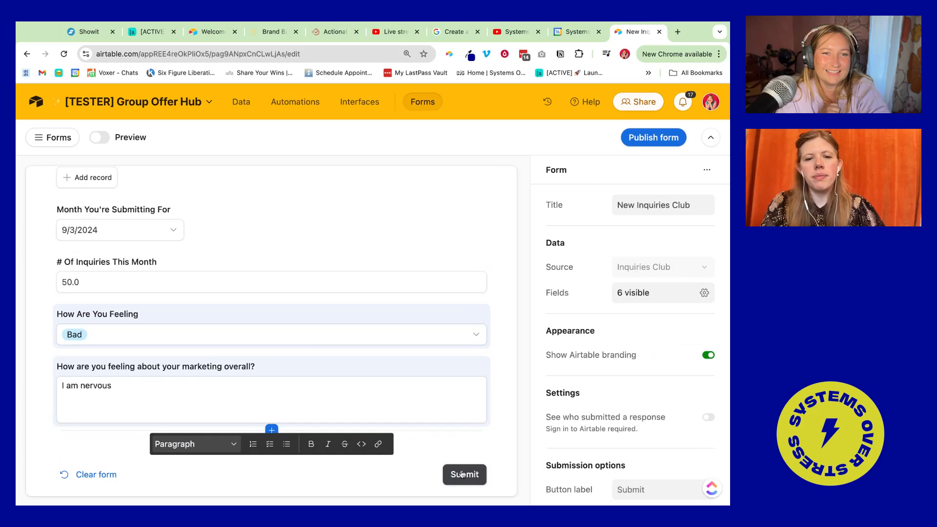
# - Publish the New Inquiries Club form, copy its share link and open the live form in a new browser tab
pyautogui.click(642, 141)
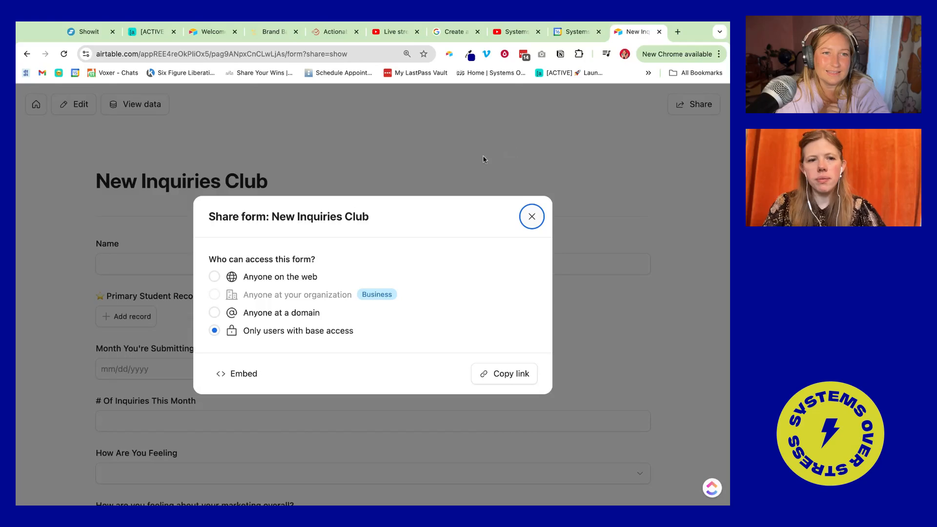
pyautogui.click(506, 376)
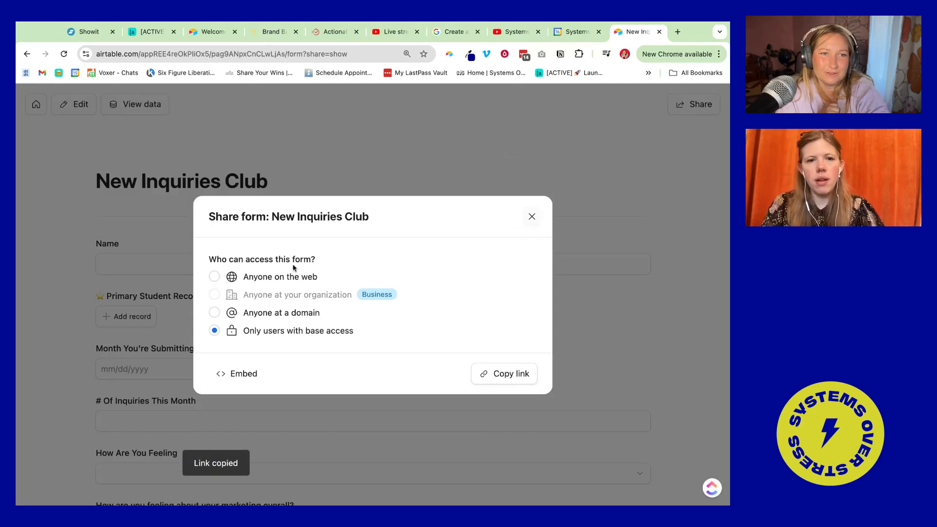
pyautogui.click(677, 32)
pyautogui.press('super+v')
pyautogui.press('Return')
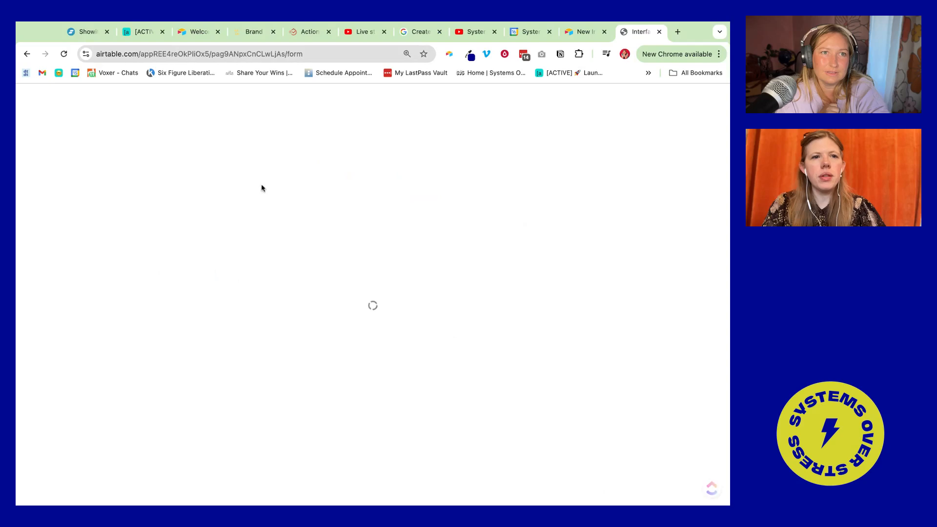
# - Select Test Person 5 as the Primary Student Record and 9/4/2024 as the month in the live form
pyautogui.click(133, 312)
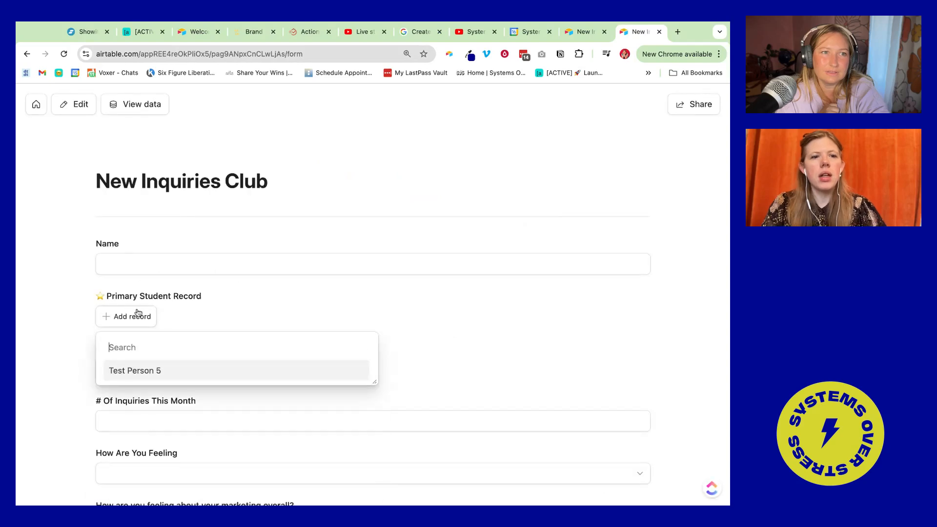
pyautogui.click(151, 370)
pyautogui.click(145, 398)
pyautogui.click(270, 303)
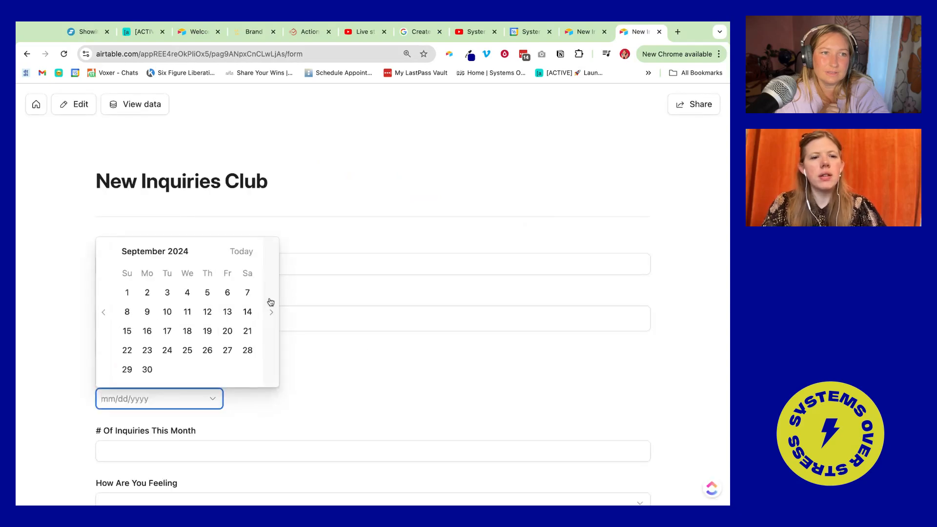
pyautogui.click(187, 293)
# - Enter 50 inquiries, feeling Bad and the marketing answer "Afraid I cant deliver", and submit the form
pyautogui.scroll(-5, 187, 299)
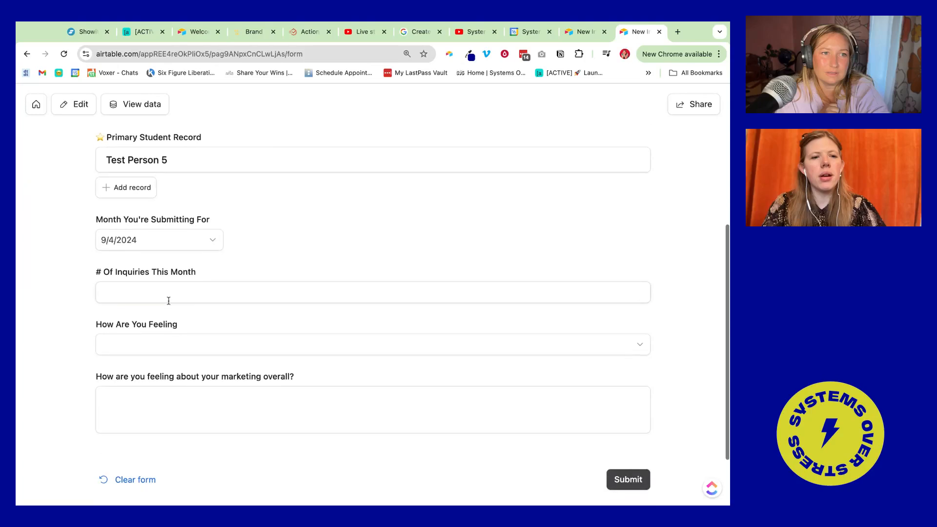
pyautogui.click(168, 301)
pyautogui.write('50')
pyautogui.click(348, 344)
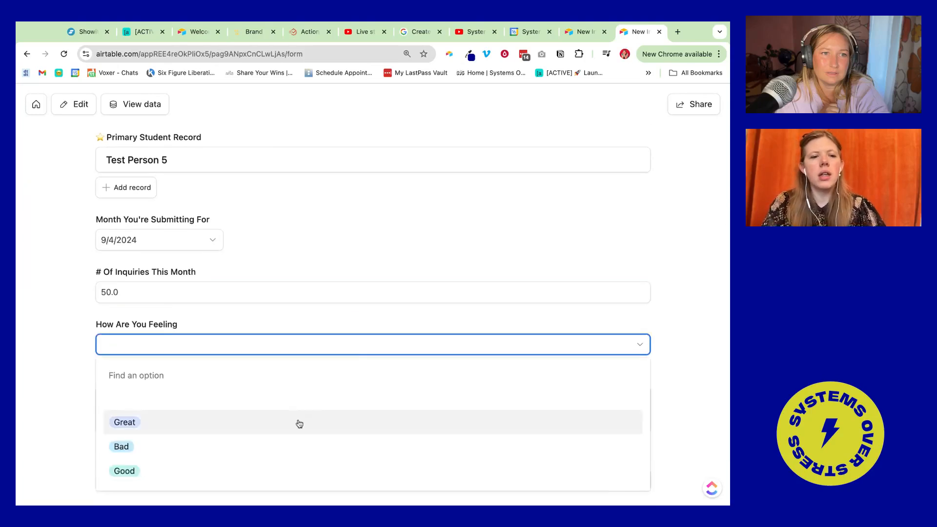
pyautogui.click(260, 445)
pyautogui.click(223, 411)
pyautogui.write('Afraid I cant deliver')
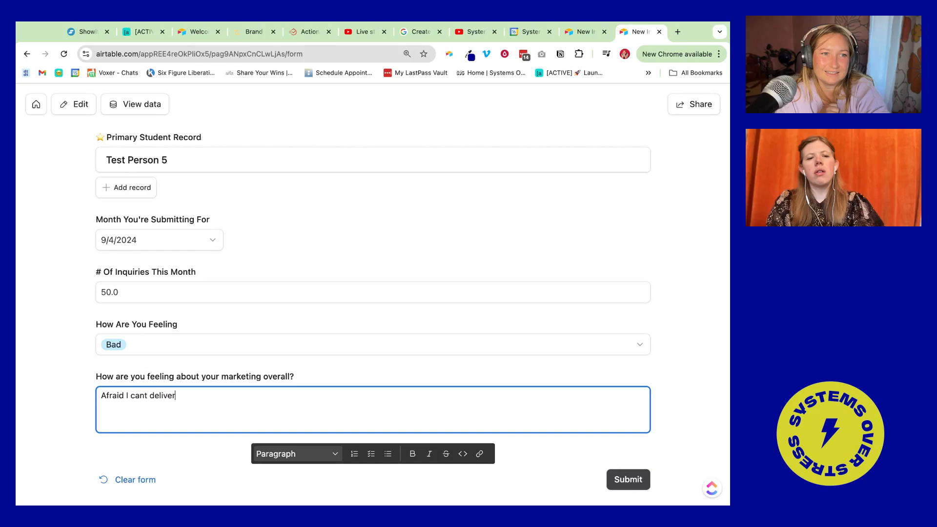
pyautogui.click(622, 484)
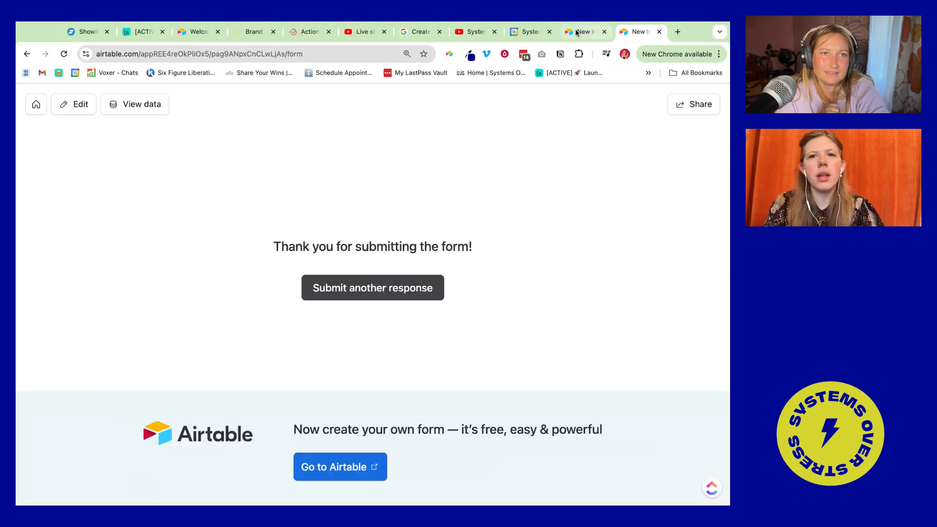
# - Switch to the base tab and group the Inquiries Club records by Primary Student Record
pyautogui.click(576, 32)
pyautogui.click(267, 159)
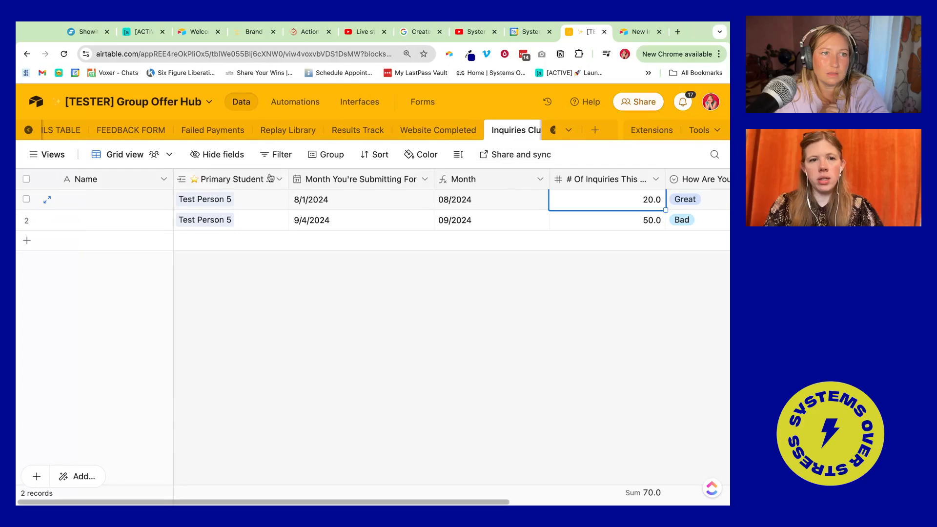
pyautogui.click(317, 155)
pyautogui.click(341, 226)
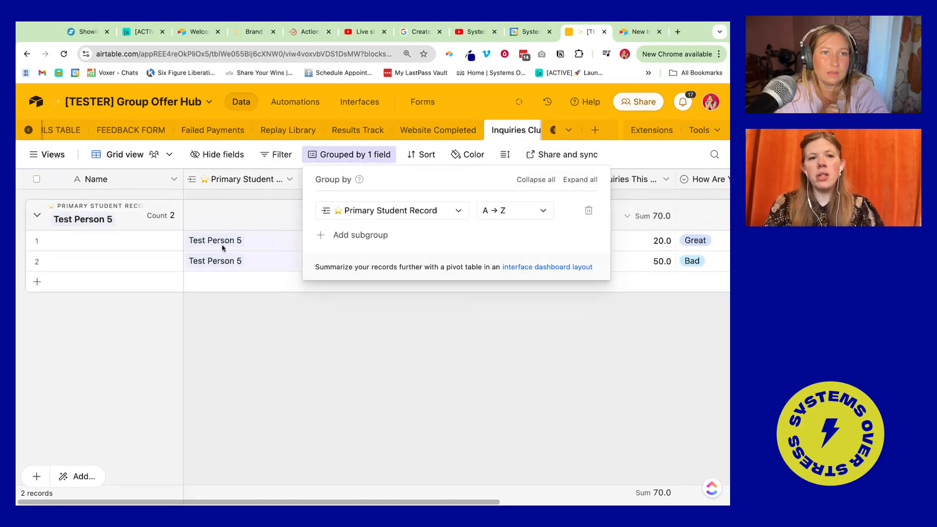
pyautogui.click(230, 247)
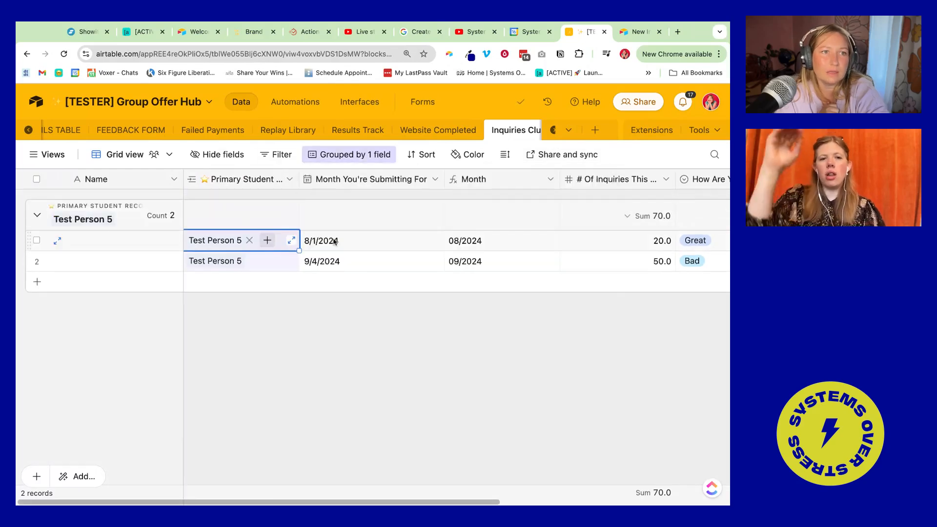
# - Set the # Of Inquiries This Month summary to Average in the grouped Inquiries Club view
pyautogui.hscroll(3, 335, 241)
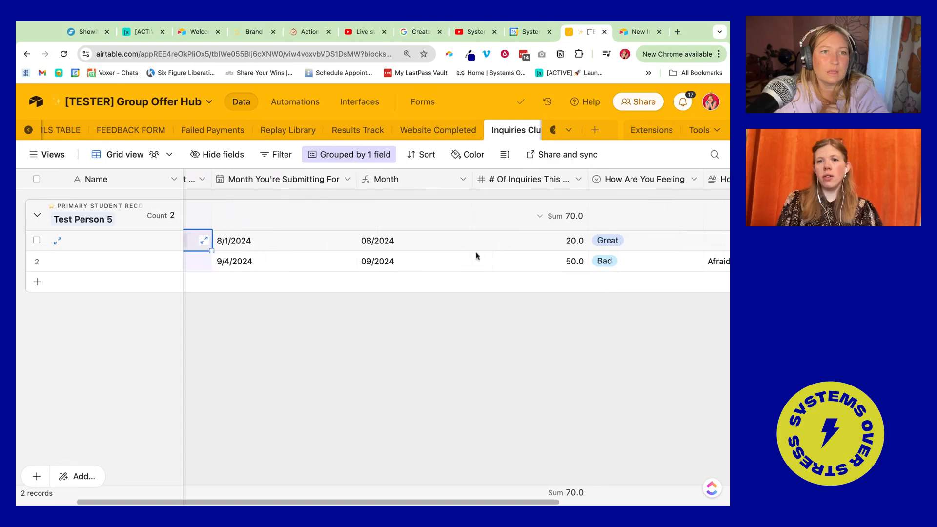
pyautogui.click(490, 247)
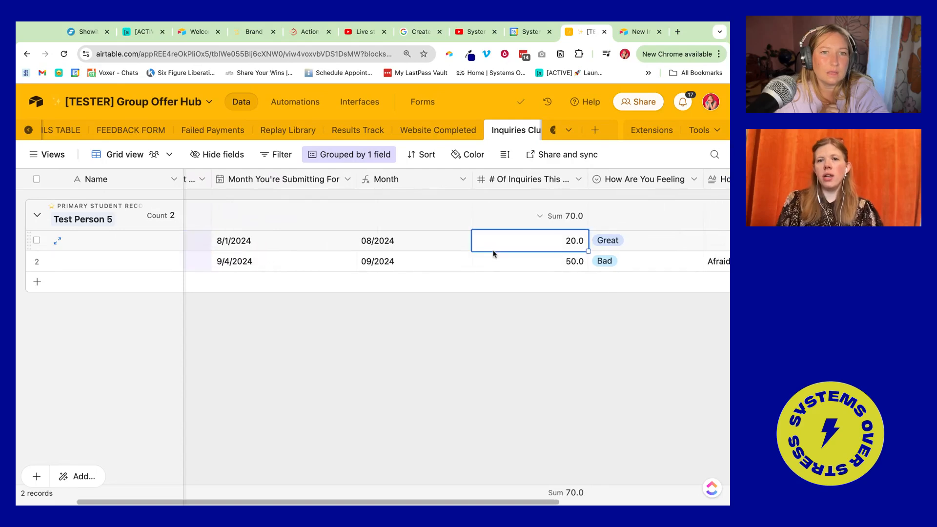
pyautogui.click(564, 220)
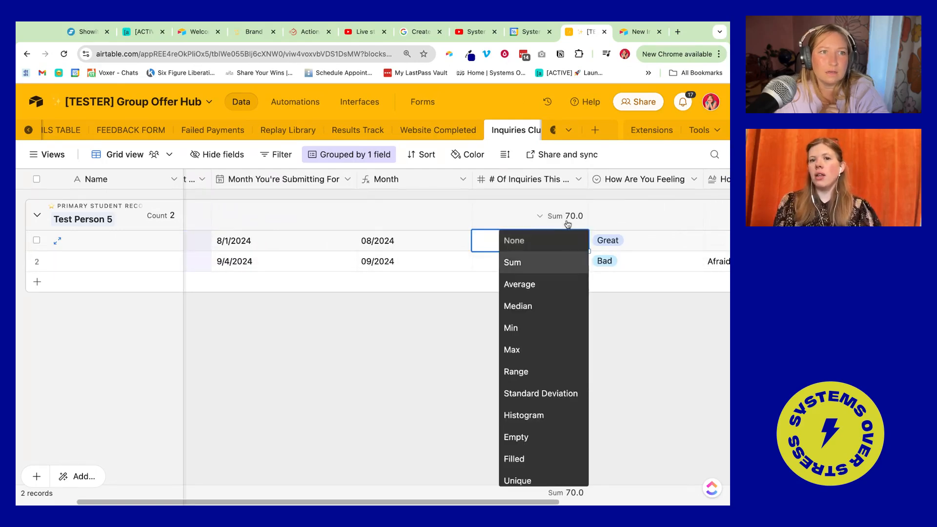
pyautogui.click(520, 284)
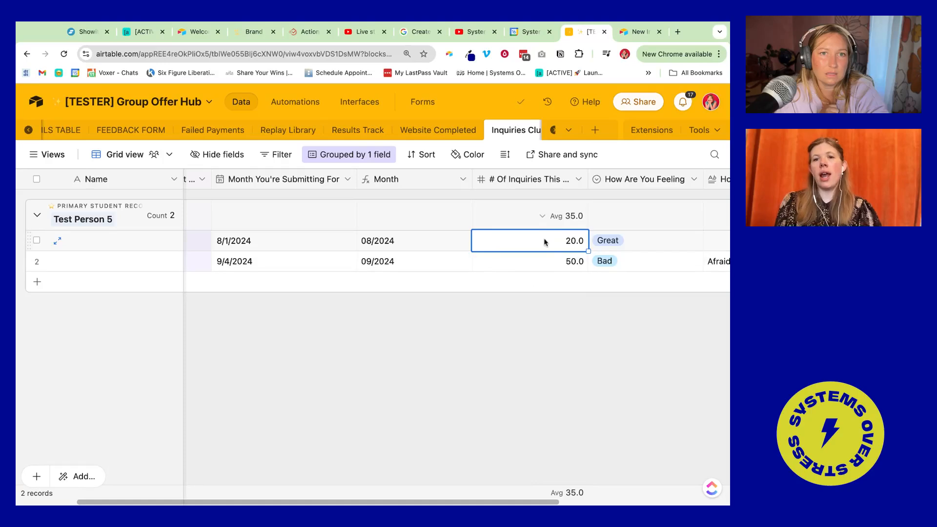
# - Open the Primary Student Record table and check Test Person 5's linked Inquiries Club records and total inquiries since joining
pyautogui.click(568, 130)
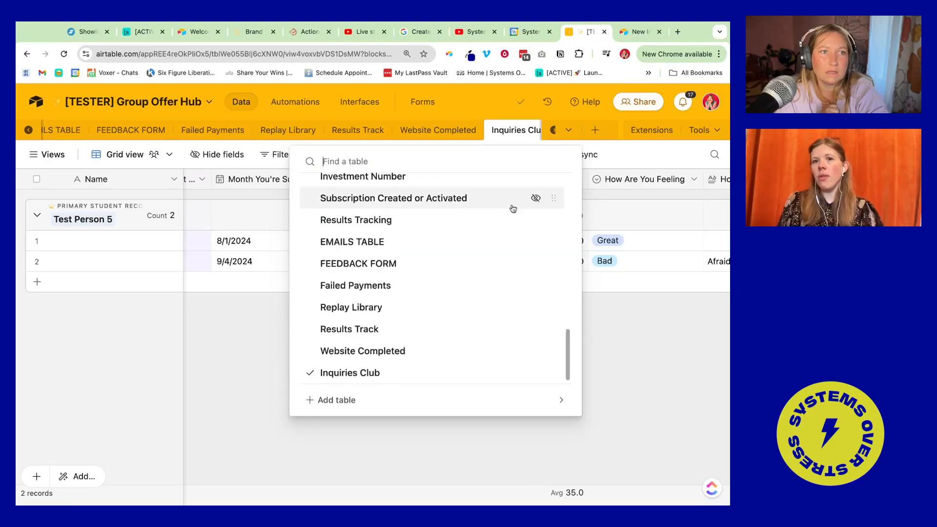
pyautogui.scroll(10, 513, 209)
pyautogui.click(441, 215)
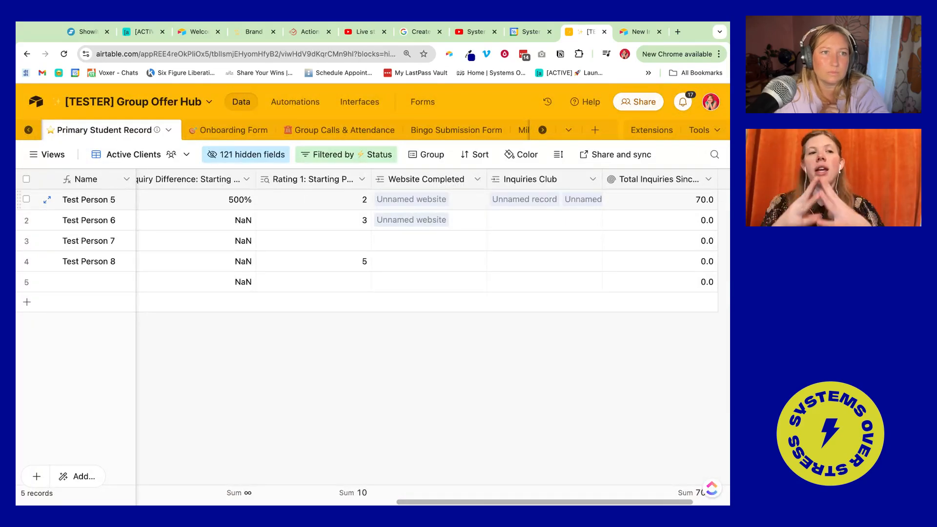
pyautogui.click(517, 203)
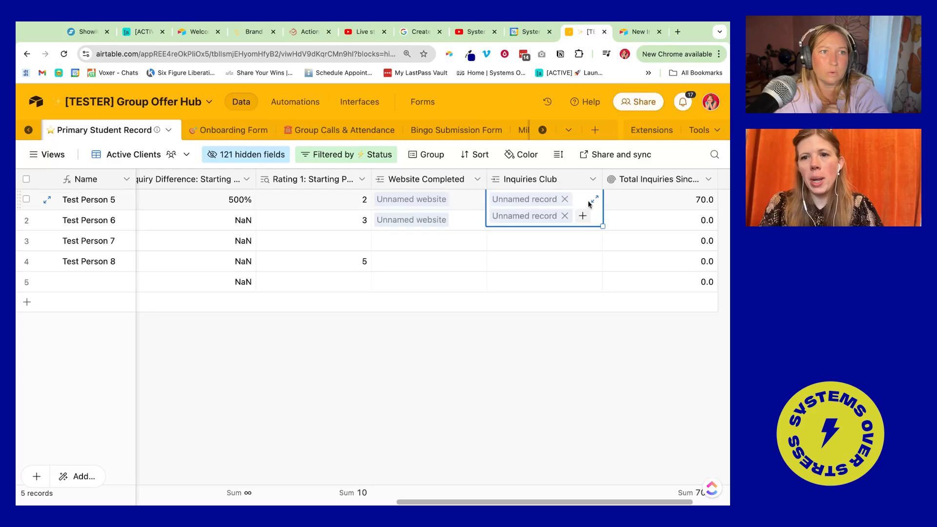
pyautogui.click(644, 206)
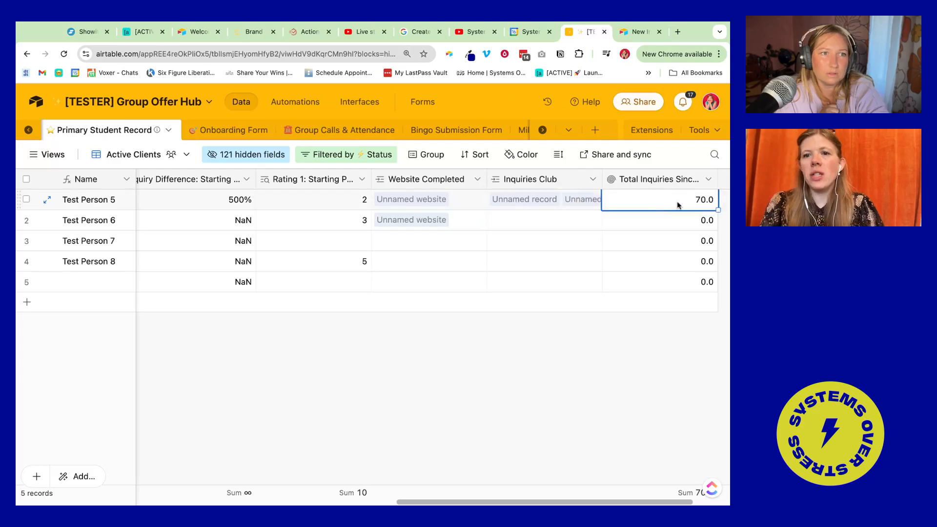
# - Review the rollup source and aggregation formula of the Total Inquiries Since Joining field without changing it
pyautogui.click(567, 131)
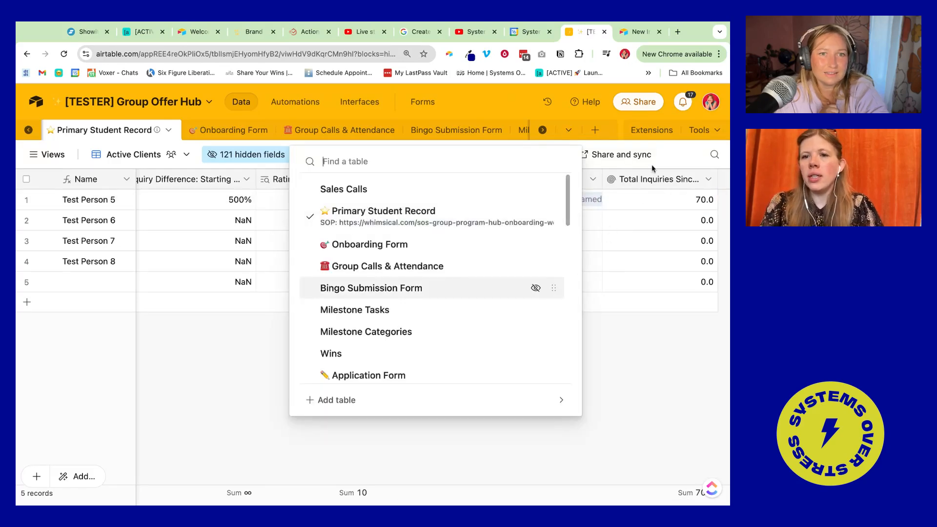
pyautogui.click(648, 179)
pyautogui.doubleClick(648, 180)
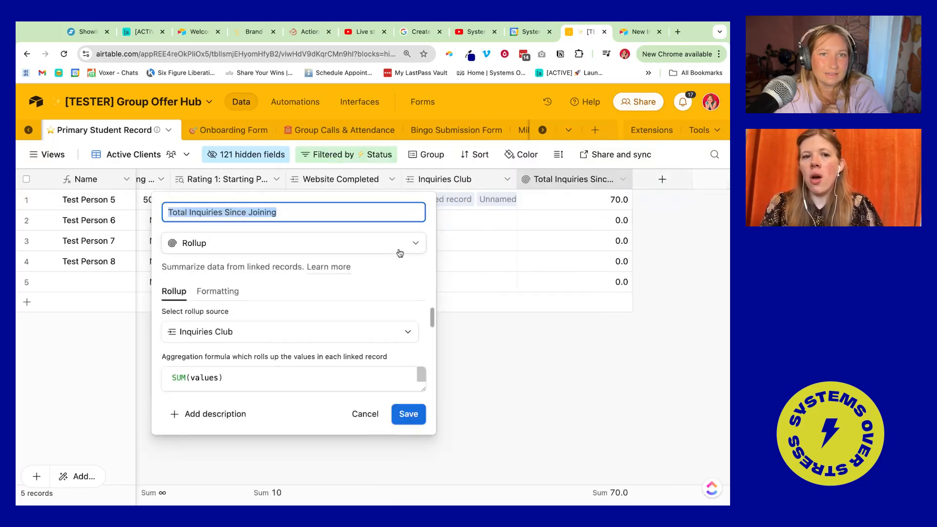
pyautogui.click(365, 413)
# - Return to the Inquiries Club table and set the # Of Inquiries This Month summary to Sum
pyautogui.click(561, 132)
pyautogui.scroll(-5, 479, 303)
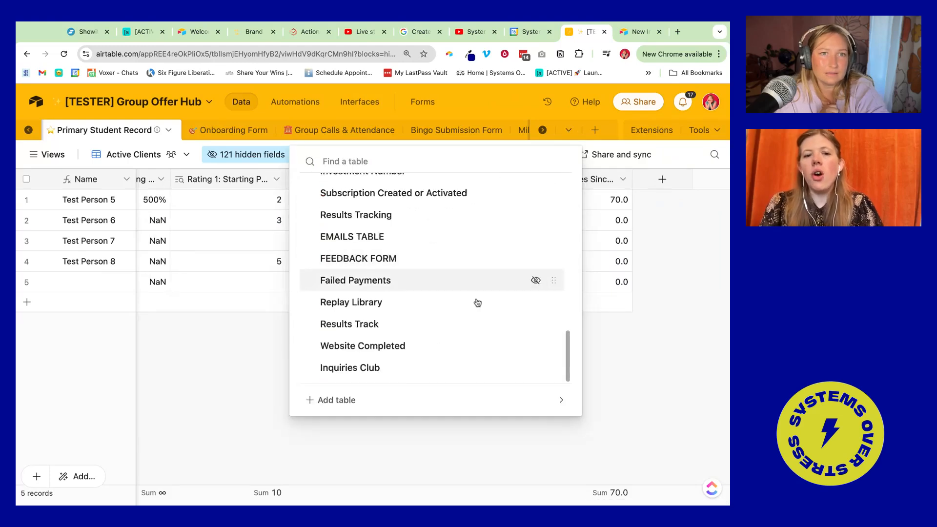
pyautogui.click(443, 368)
pyautogui.click(522, 244)
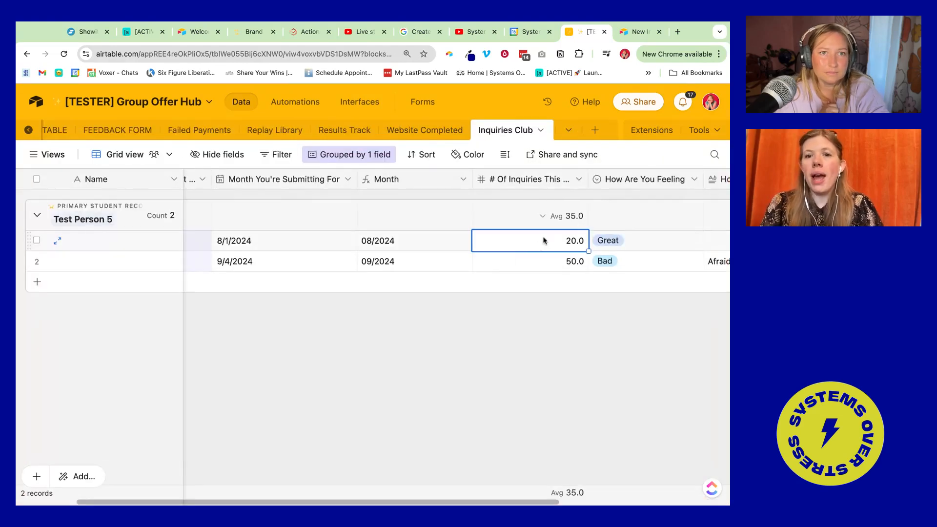
pyautogui.click(562, 216)
pyautogui.click(556, 261)
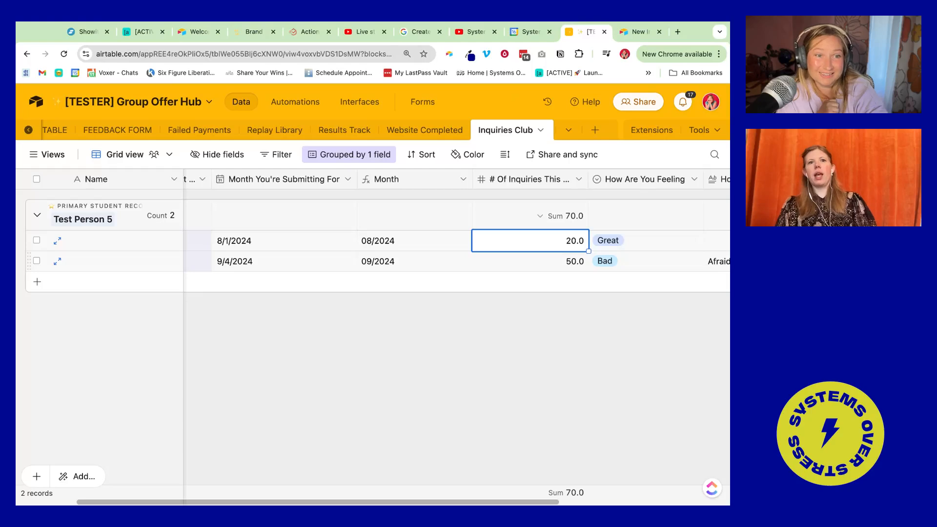
pyautogui.click(295, 102)
pyautogui.click(233, 111)
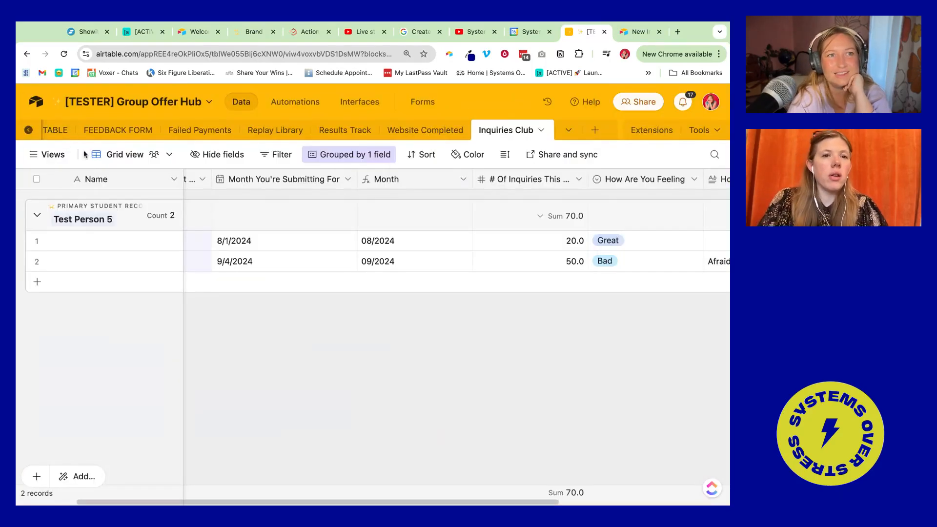
pyautogui.click(28, 130)
pyautogui.click(568, 130)
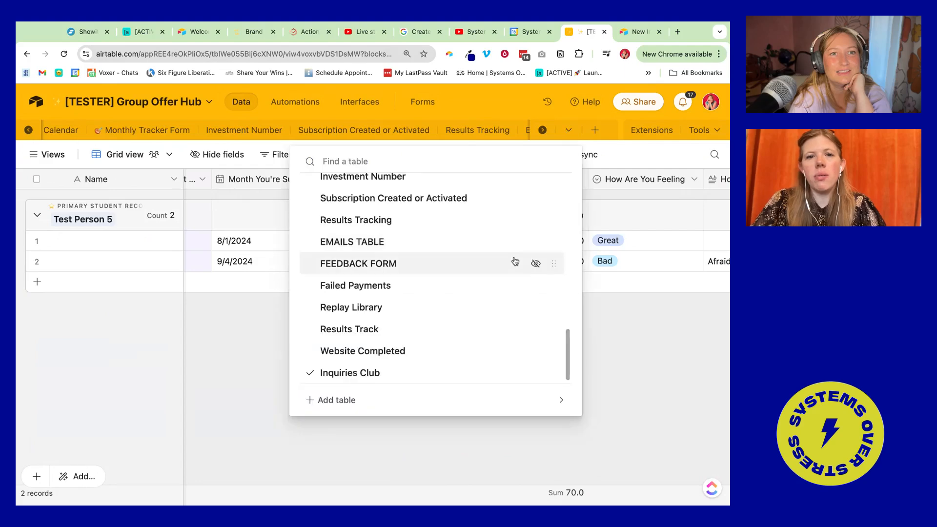
pyautogui.scroll(10, 486, 223)
pyautogui.click(413, 212)
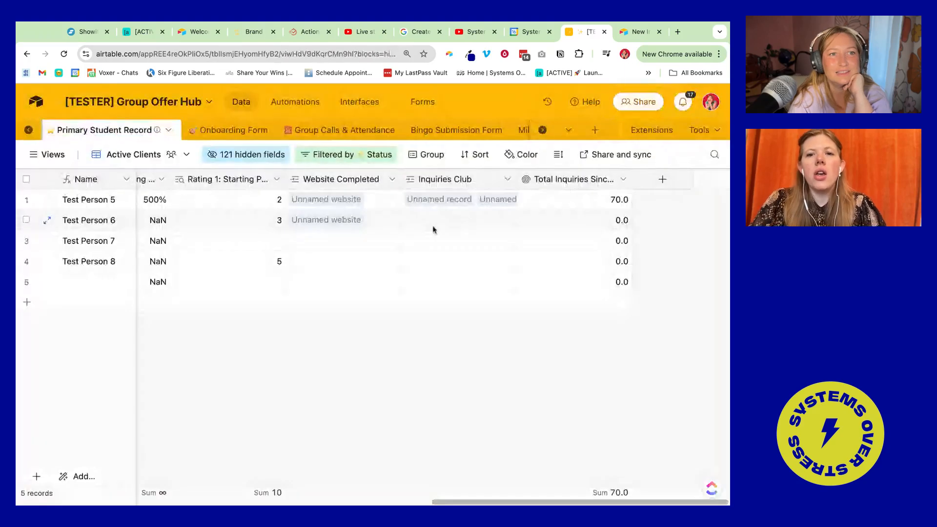
pyautogui.click(433, 225)
pyautogui.click(507, 181)
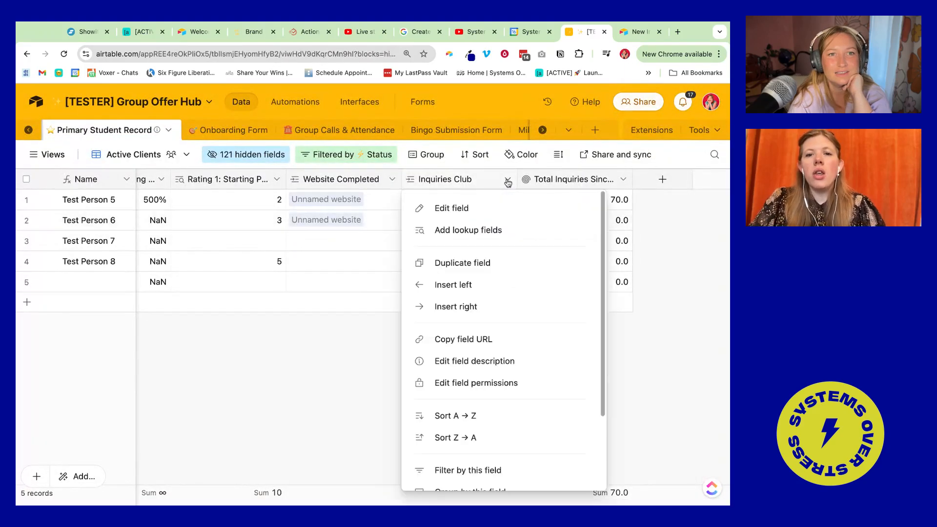
pyautogui.click(464, 238)
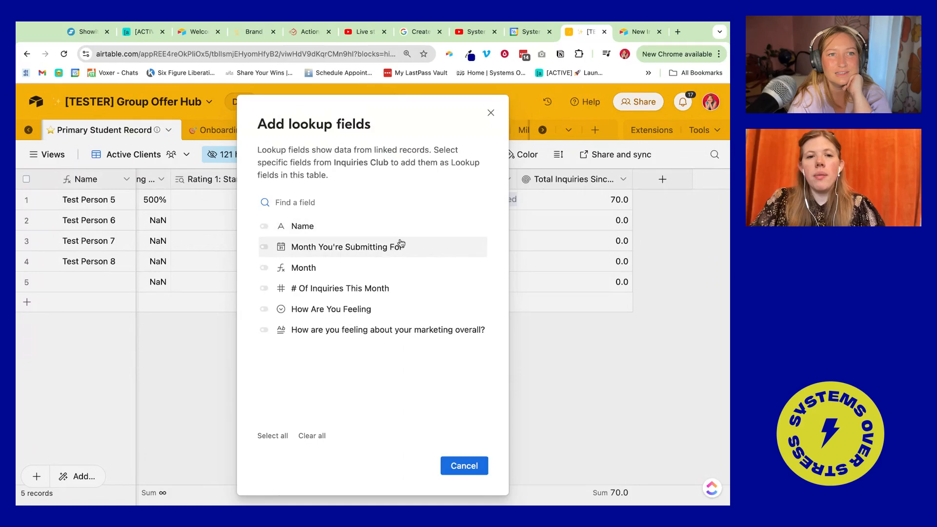
pyautogui.click(354, 246)
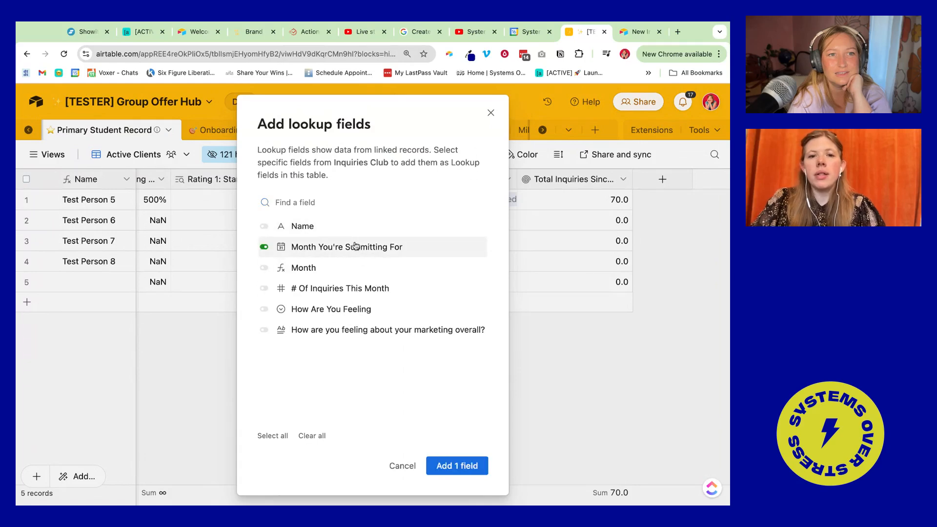
pyautogui.click(355, 246)
pyautogui.click(490, 113)
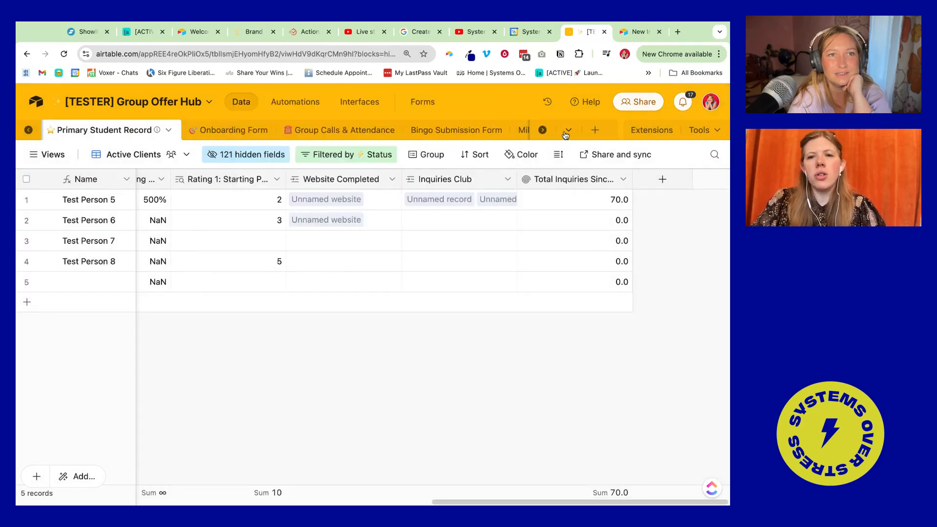
# - Add a Created time field named Submitted Date to the Inquiries Club table
pyautogui.click(567, 131)
pyautogui.scroll(-10, 431, 331)
pyautogui.click(390, 370)
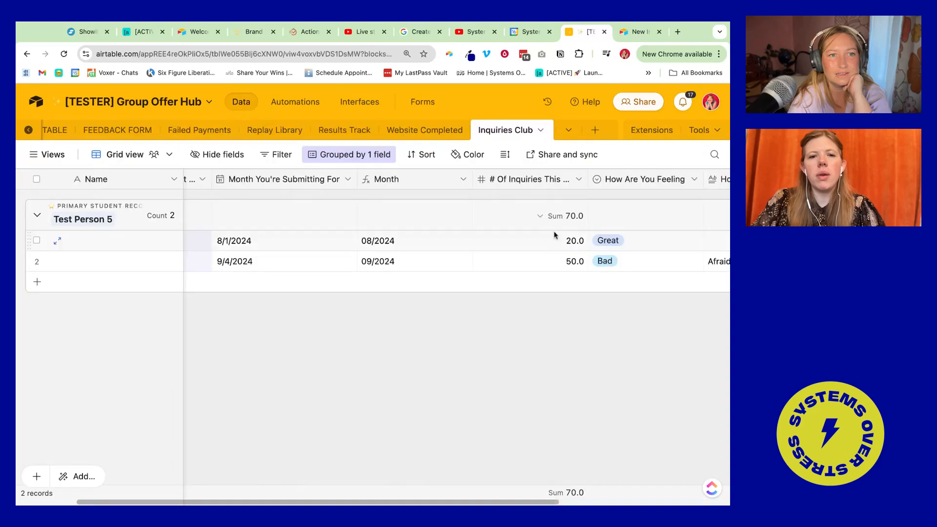
pyautogui.hscroll(5, 586, 230)
pyautogui.click(651, 179)
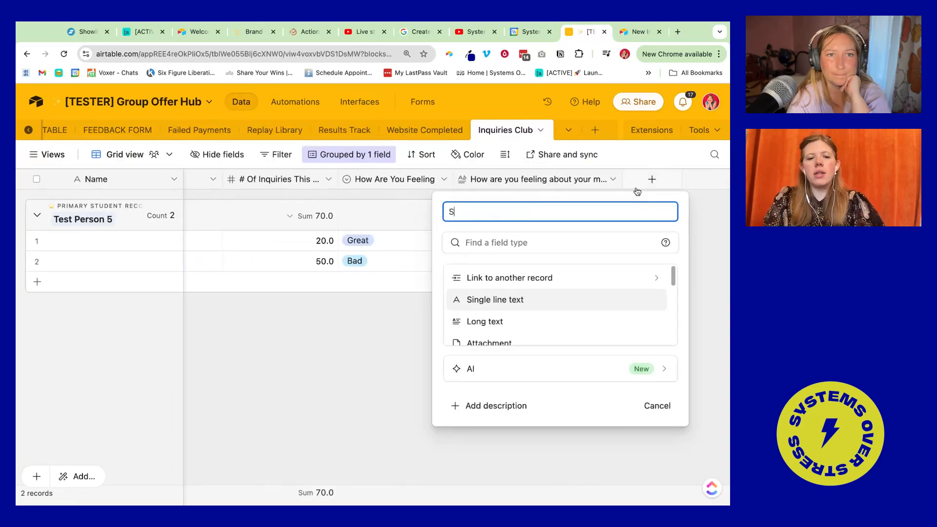
pyautogui.click(576, 240)
pyautogui.write('creat')
pyautogui.press('Down')
pyautogui.press('Return')
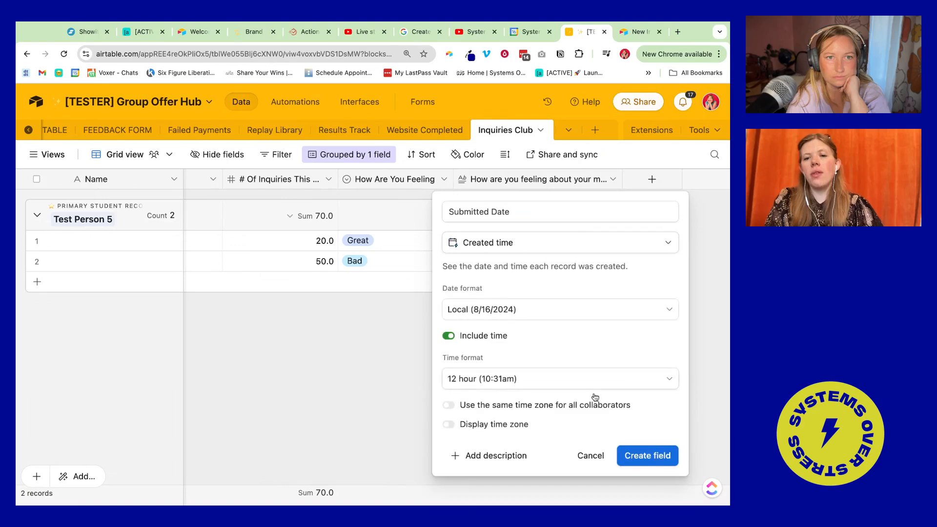
pyautogui.click(647, 455)
# - Add a lookup field for Submitted Date from the Inquiries Club link in the Primary Student Record table
pyautogui.click(568, 130)
pyautogui.scroll(-5, 542, 267)
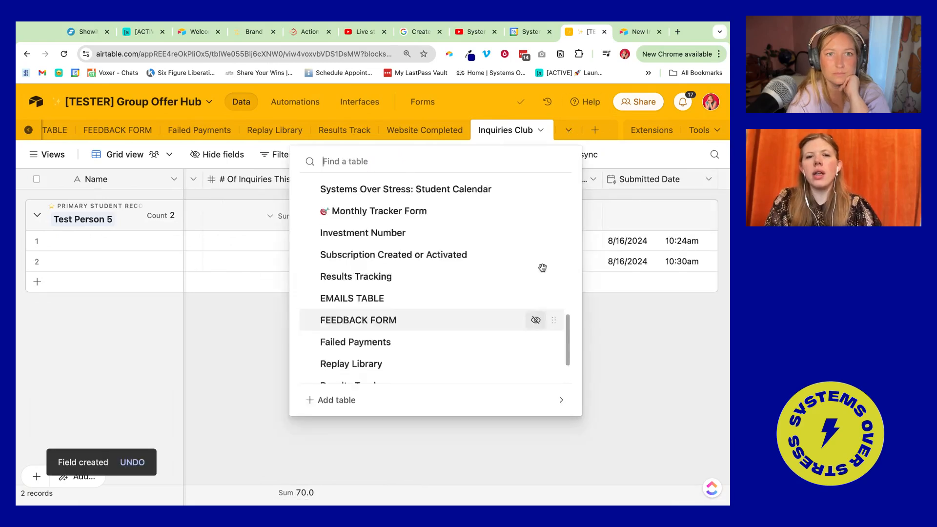
pyautogui.scroll(10, 542, 268)
pyautogui.click(424, 219)
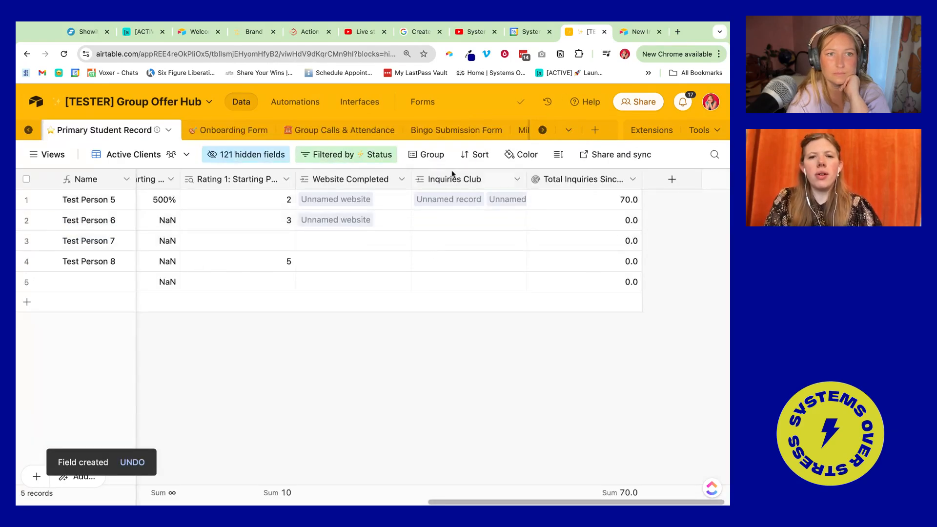
pyautogui.click(518, 179)
pyautogui.click(483, 230)
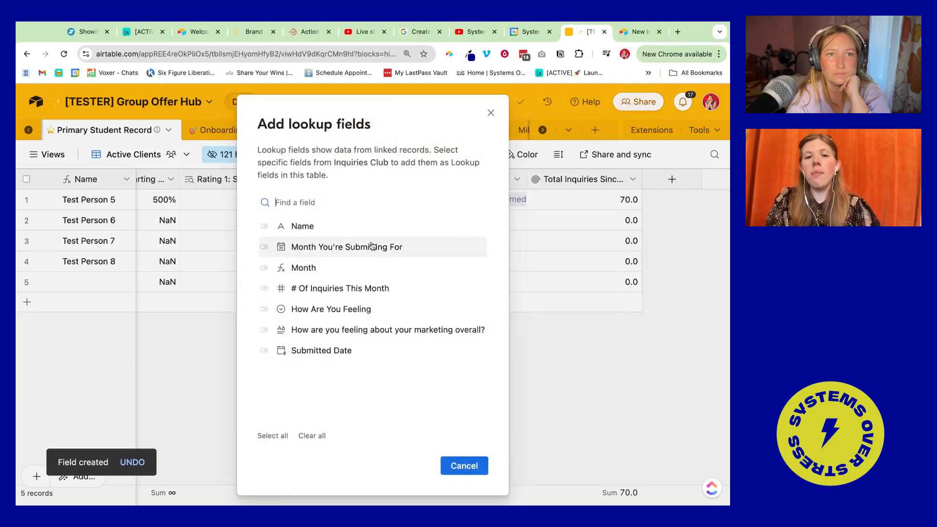
pyautogui.click(370, 350)
pyautogui.click(464, 465)
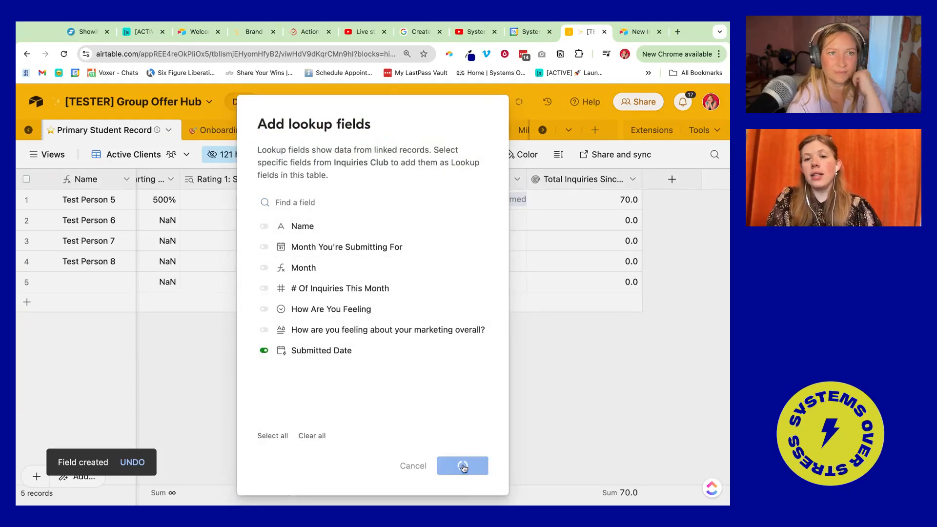
# - Limit the Submitted Date lookup from Inquiries Club to the most recent linked record and save the field
pyautogui.click(633, 179)
pyautogui.click(586, 205)
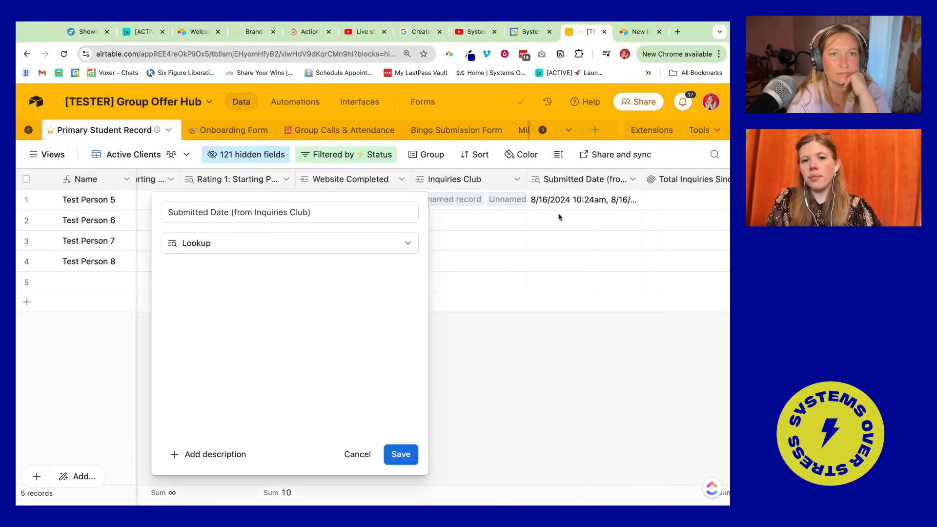
pyautogui.click(250, 431)
pyautogui.click(399, 484)
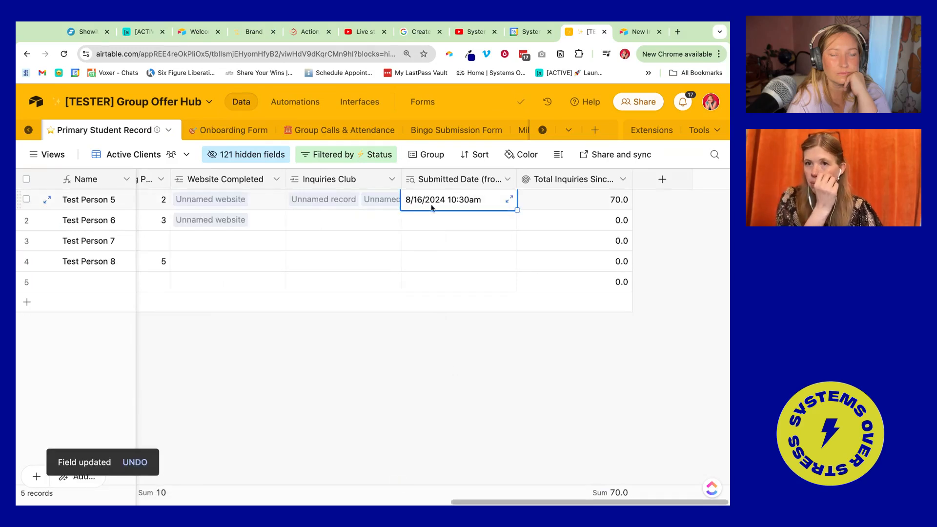
# - Create a new automation with the trigger When a record matches conditions
pyautogui.click(290, 101)
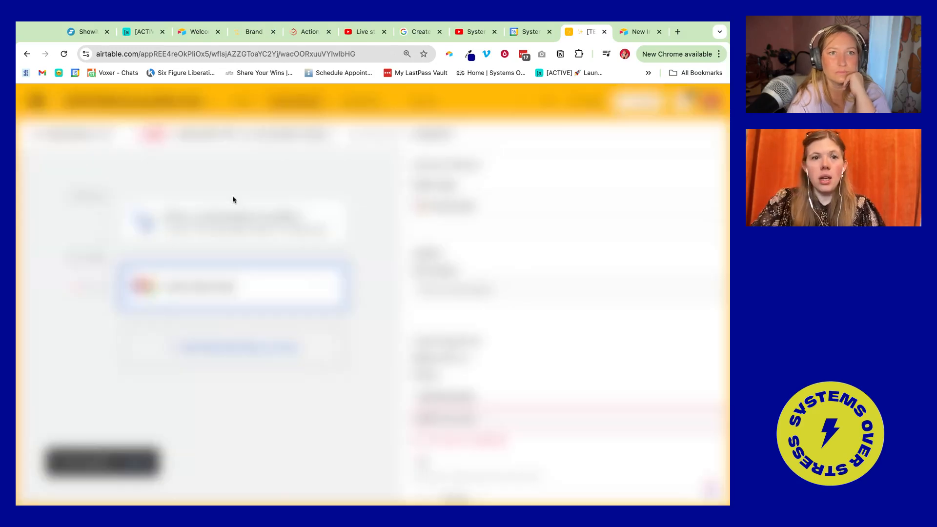
pyautogui.click(73, 134)
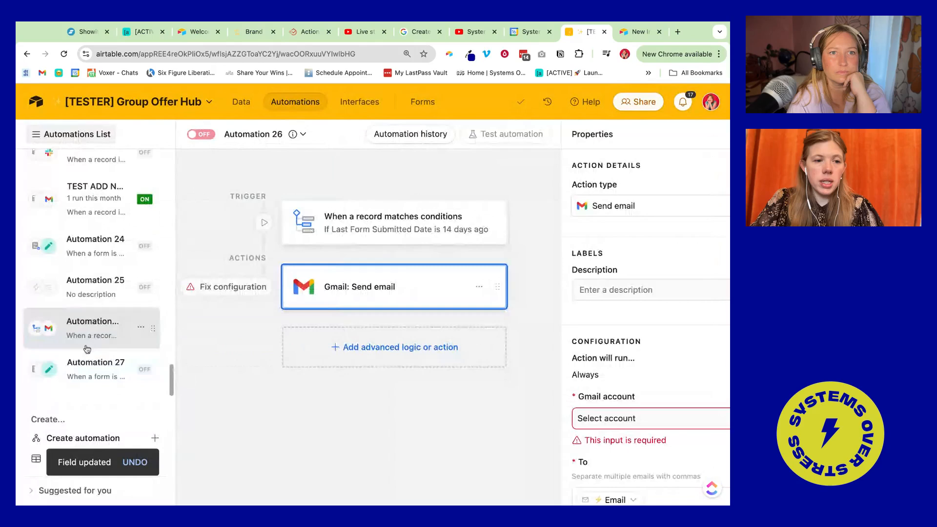
pyautogui.click(100, 438)
pyautogui.click(444, 286)
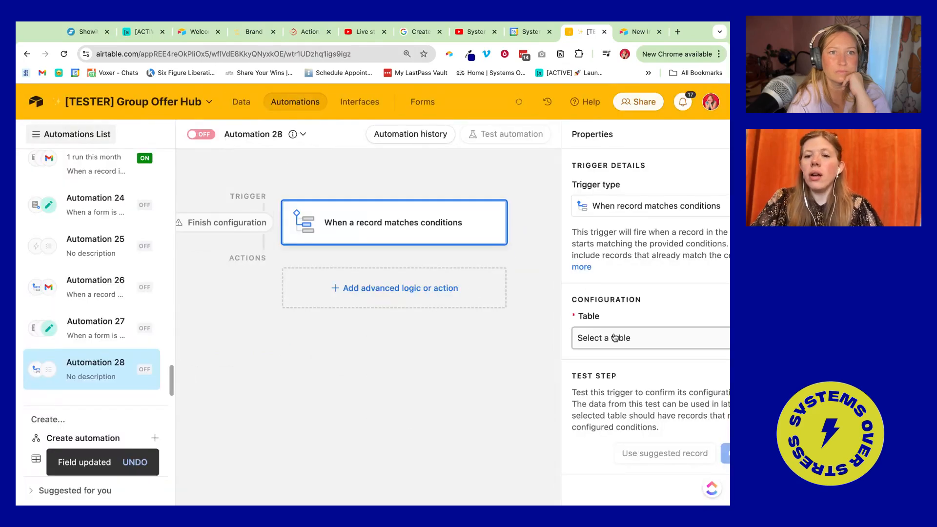
# - Set the trigger's table to Primary Student Record and add a condition on the Submitted Date (from Inquiries Club) field
pyautogui.click(614, 337)
pyautogui.click(356, 219)
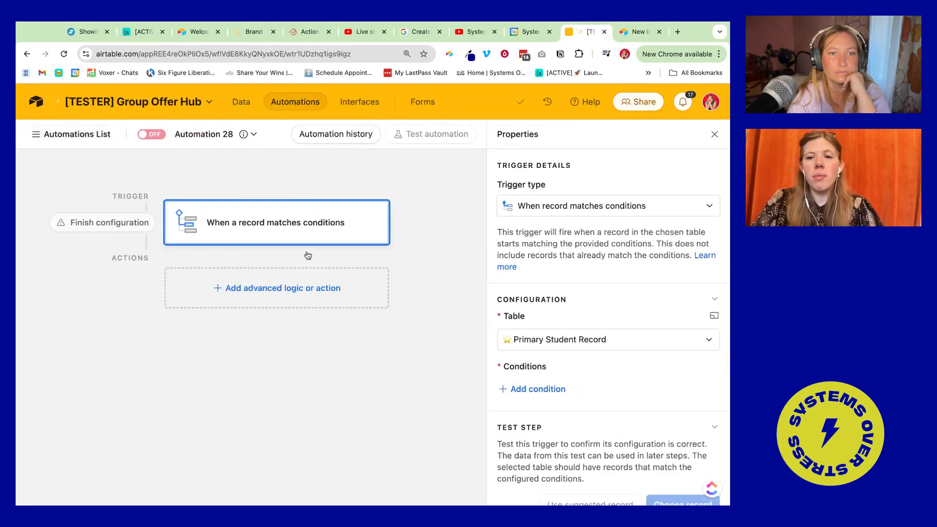
pyautogui.click(538, 389)
pyautogui.click(566, 390)
pyautogui.write('las')
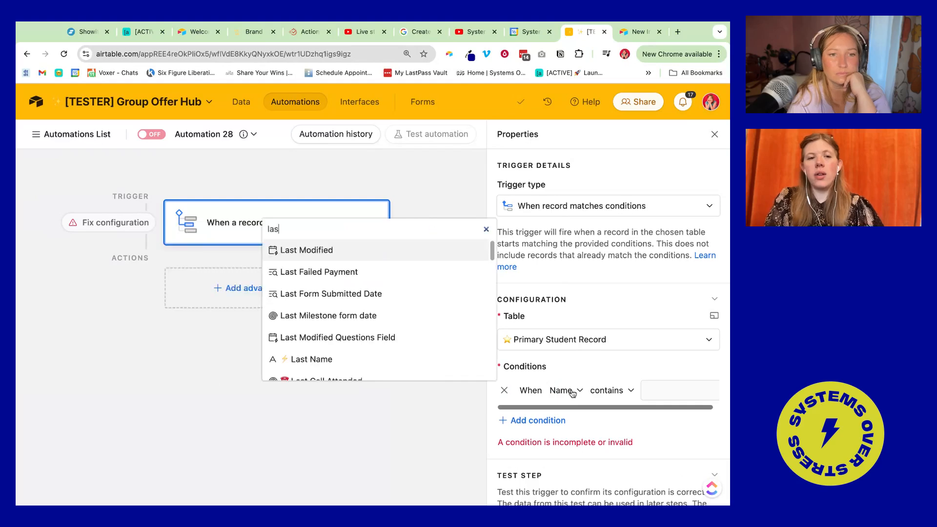
pyautogui.scroll(-10, 419, 332)
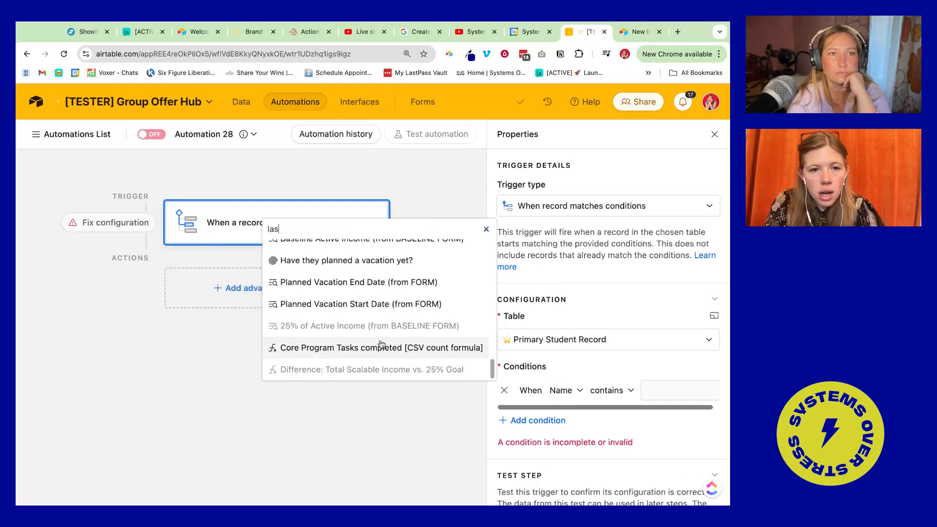
pyautogui.scroll(2, 390, 347)
pyautogui.scroll(1, 382, 344)
pyautogui.write('t sub')
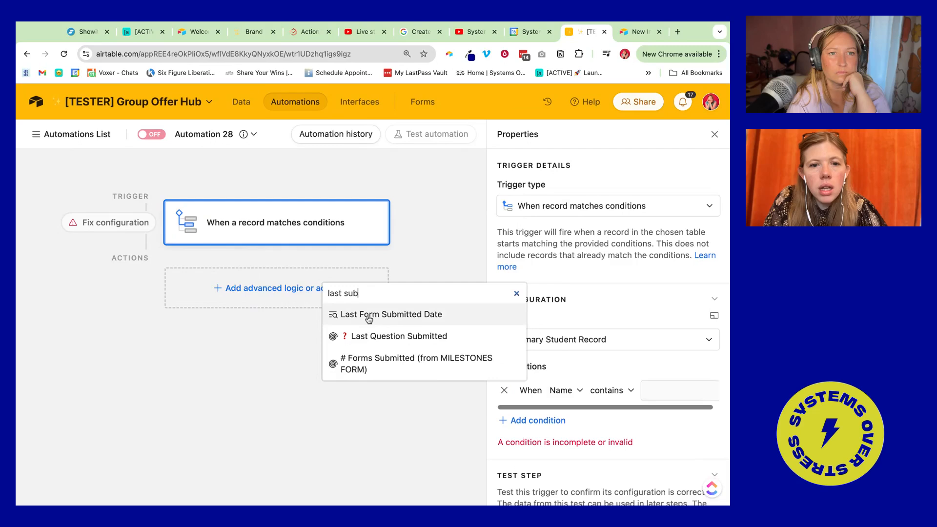
pyautogui.press('BackSpace')
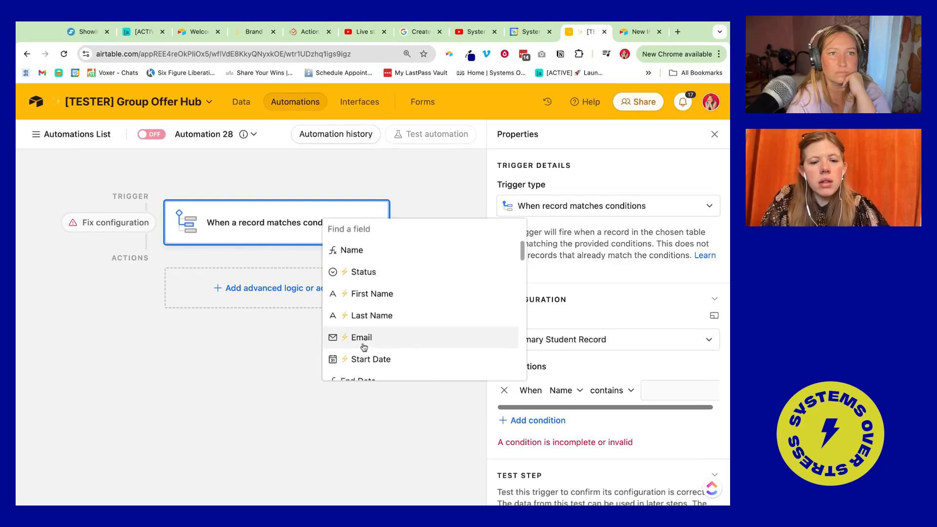
pyautogui.write('inquirie')
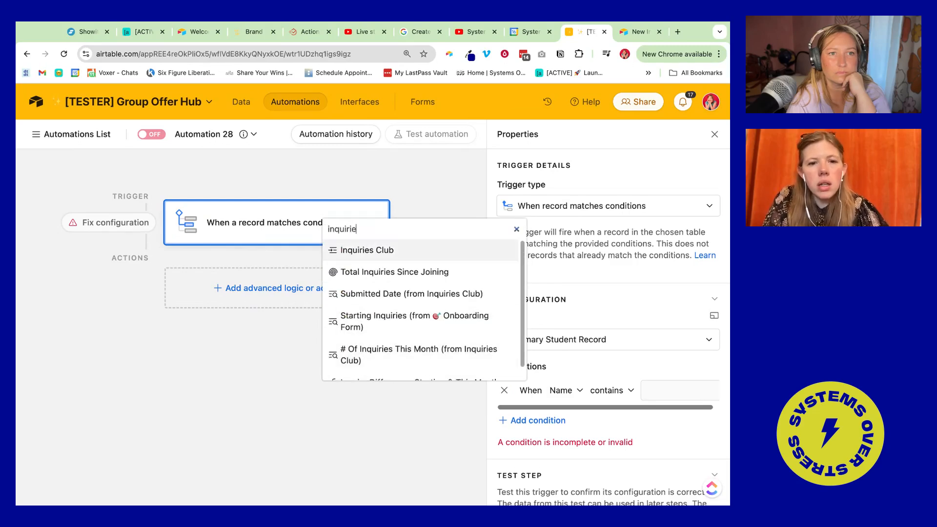
pyautogui.click(386, 293)
# - Complete the trigger condition so the submitted date is exactly 32 days ago, using the number of days ago option
pyautogui.hscroll(4, 603, 388)
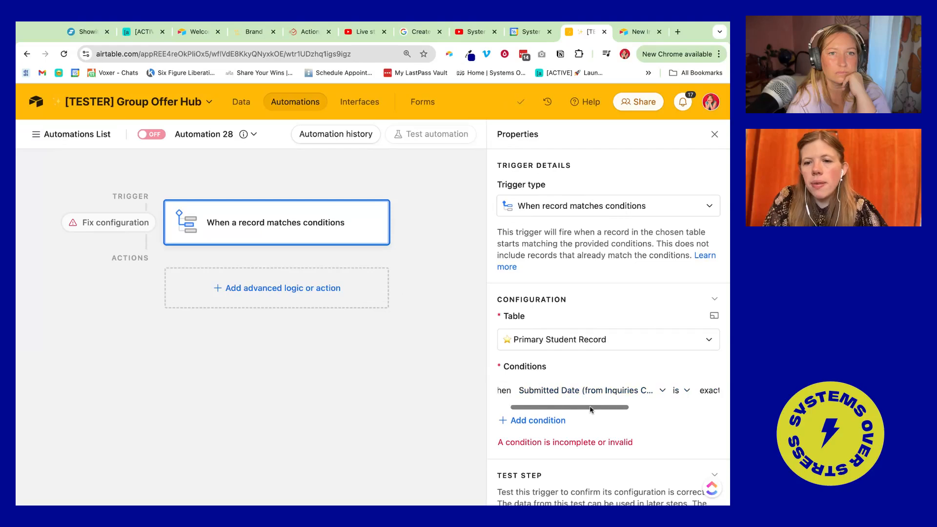
pyautogui.click(598, 390)
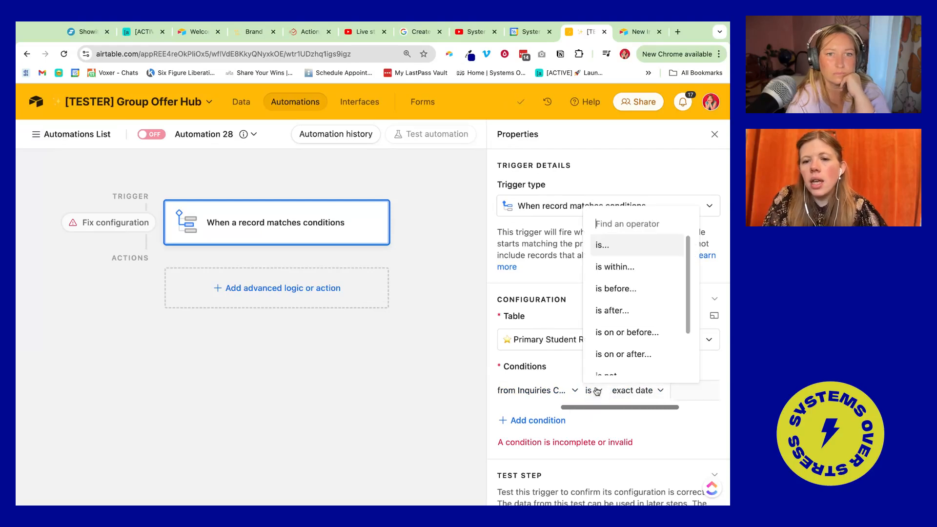
pyautogui.click(634, 392)
pyautogui.scroll(5, 488, 322)
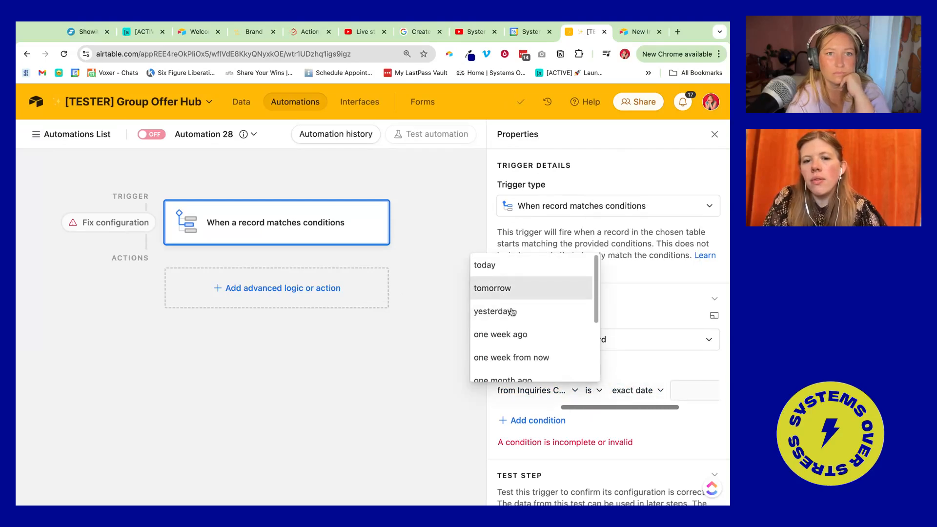
pyautogui.scroll(-5, 513, 320)
pyautogui.click(512, 323)
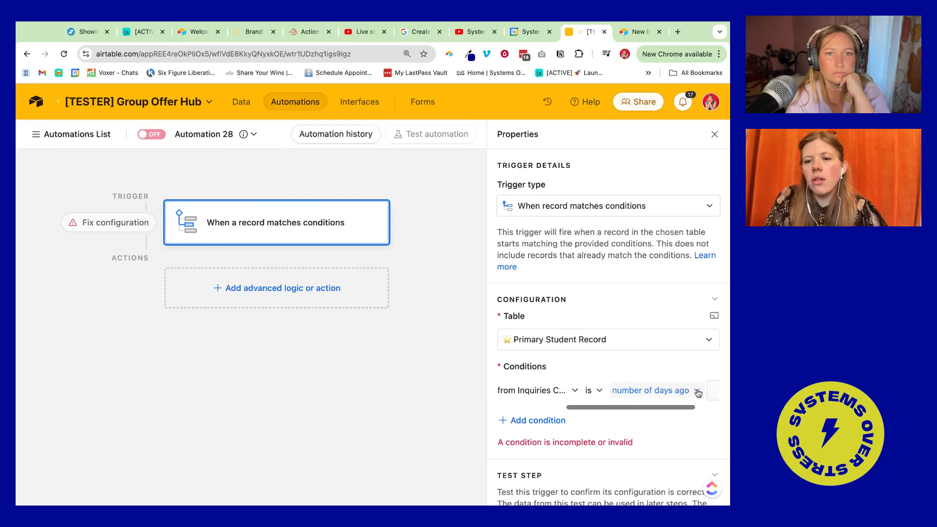
pyautogui.hscroll(2, 676, 390)
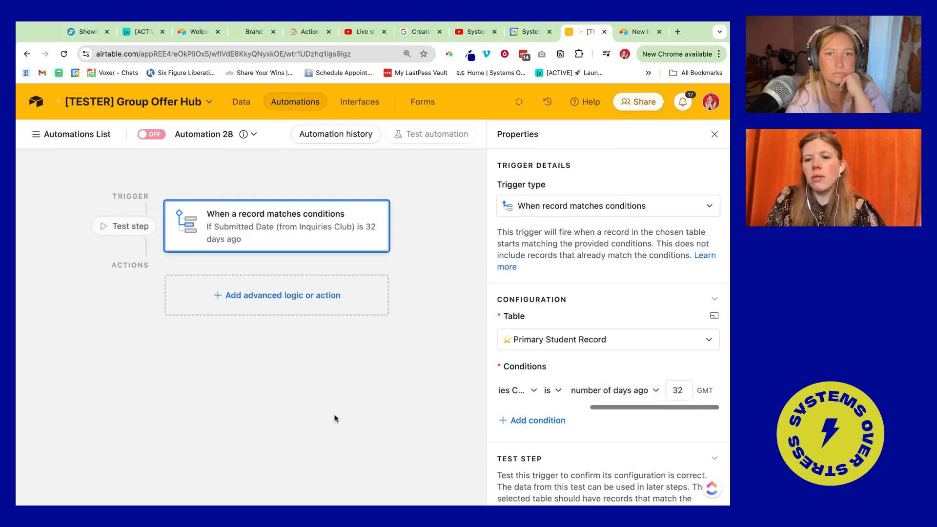
# - Add a Gmail Send email action after the trigger and go to its message body
pyautogui.click(234, 296)
pyautogui.scroll(-2, 265, 419)
pyautogui.scroll(-5, 266, 420)
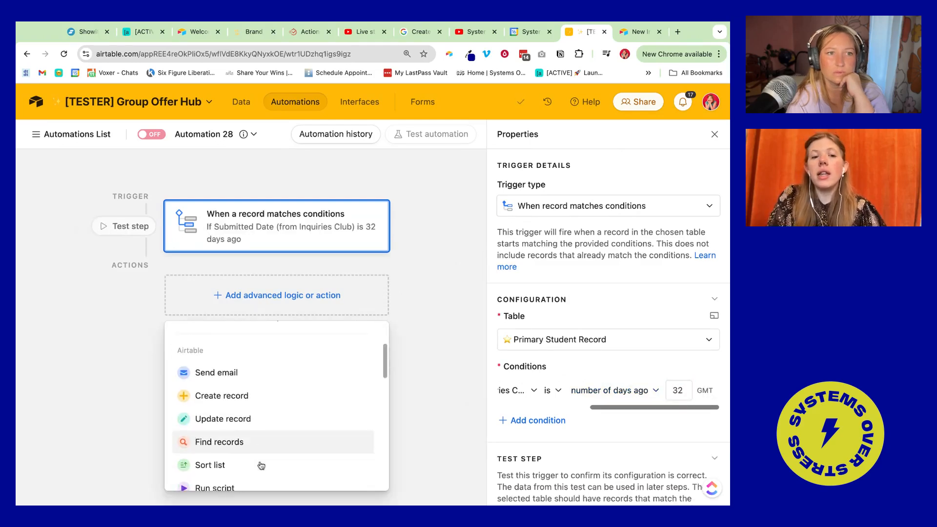
pyautogui.moveTo(249, 441)
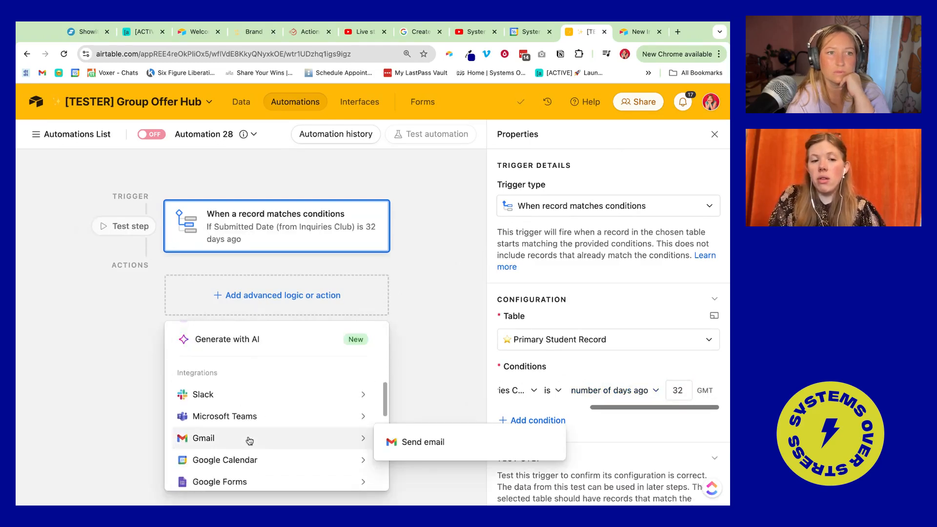
pyautogui.click(445, 454)
pyautogui.scroll(-3, 548, 301)
pyautogui.scroll(-3, 539, 379)
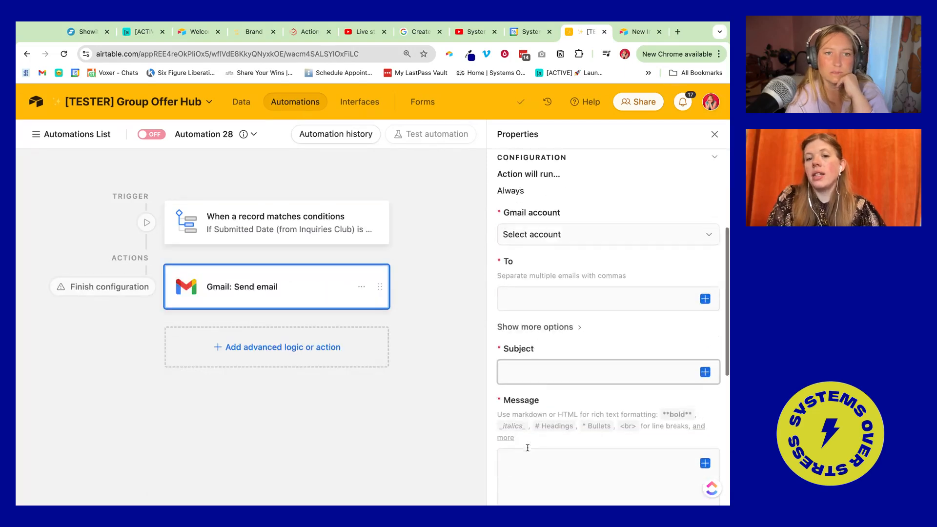
pyautogui.click(547, 416)
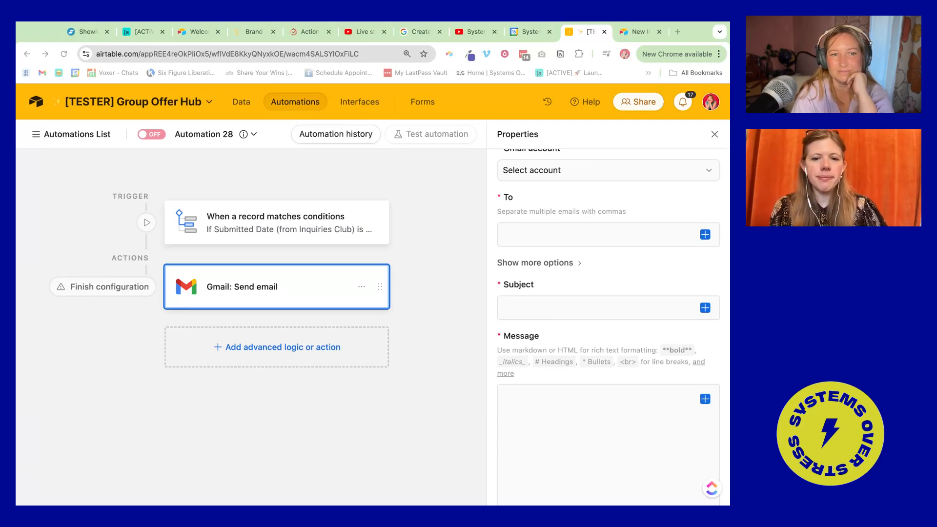
# - Leave the automation and return to the base's data in the Primary Student Record table
pyautogui.click(113, 194)
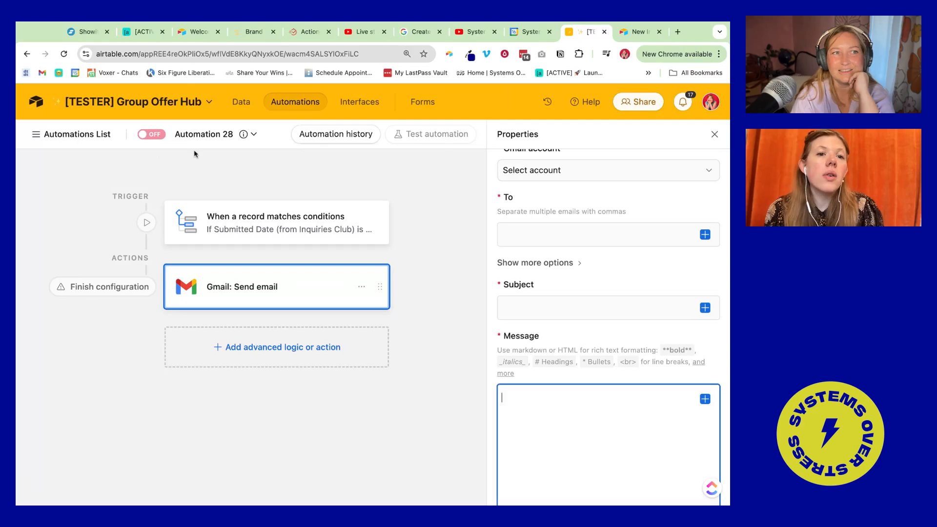
pyautogui.click(245, 112)
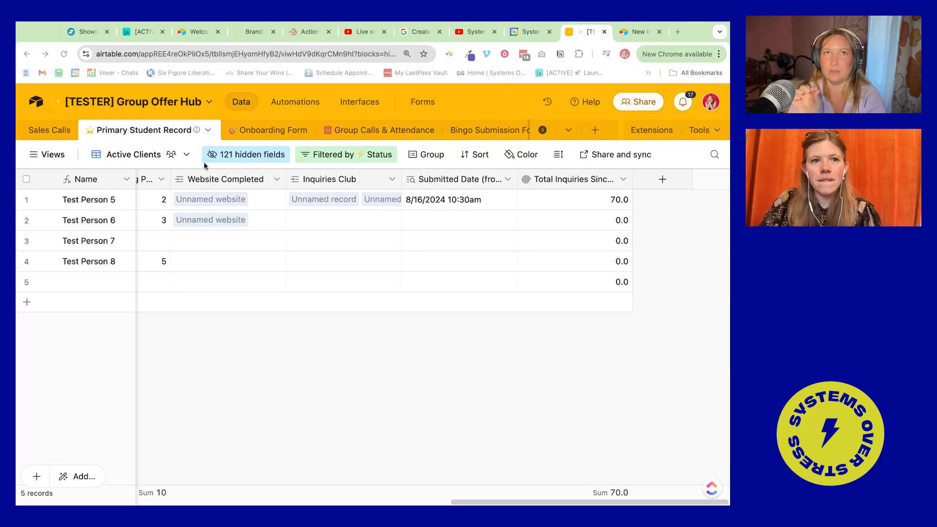
# - Switch to the Brand Base Camp web page and review its headline, introduction and past camper testimonials
pyautogui.click(252, 35)
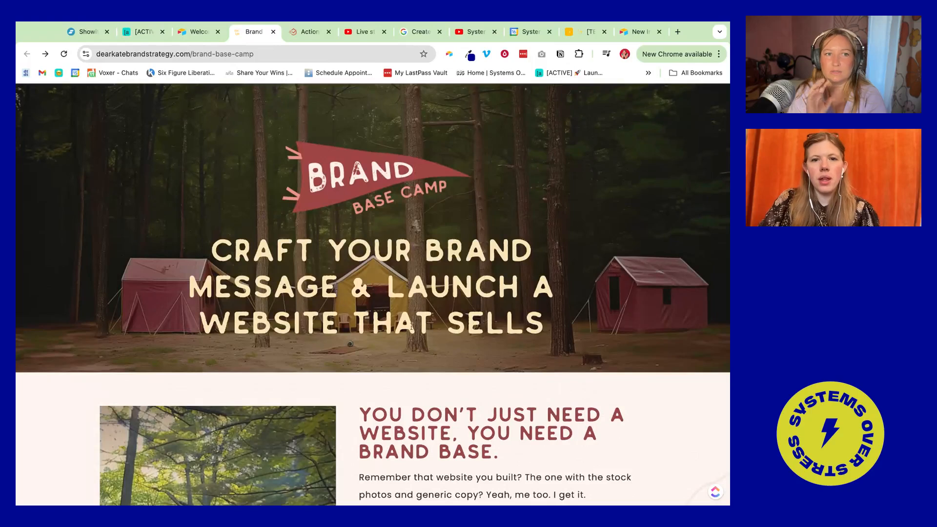
pyautogui.scroll(-1, 411, 325)
pyautogui.scroll(1, 381, 315)
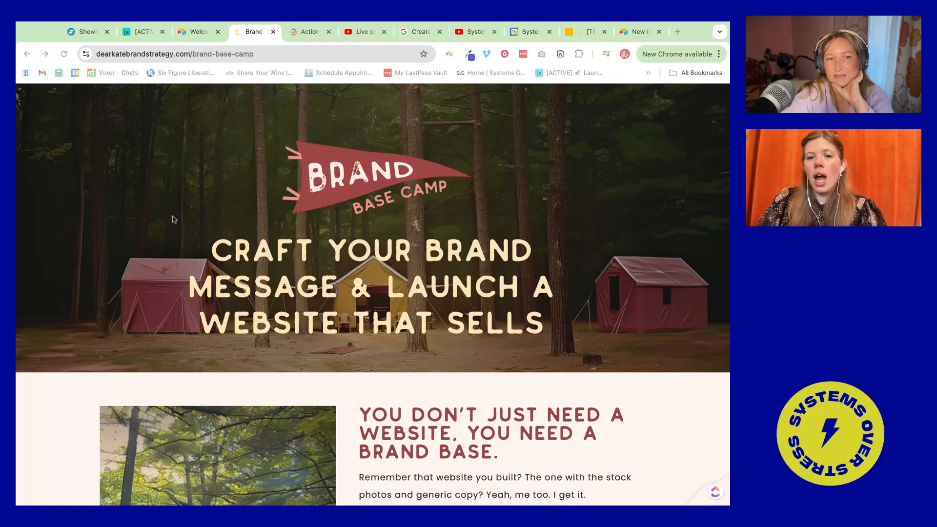
pyautogui.scroll(-1, 176, 222)
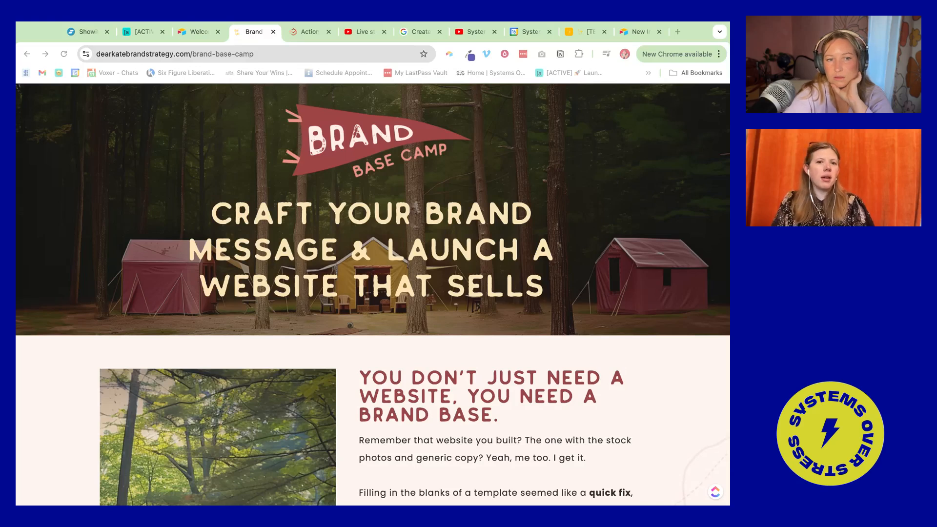
pyautogui.scroll(-7, 373, 295)
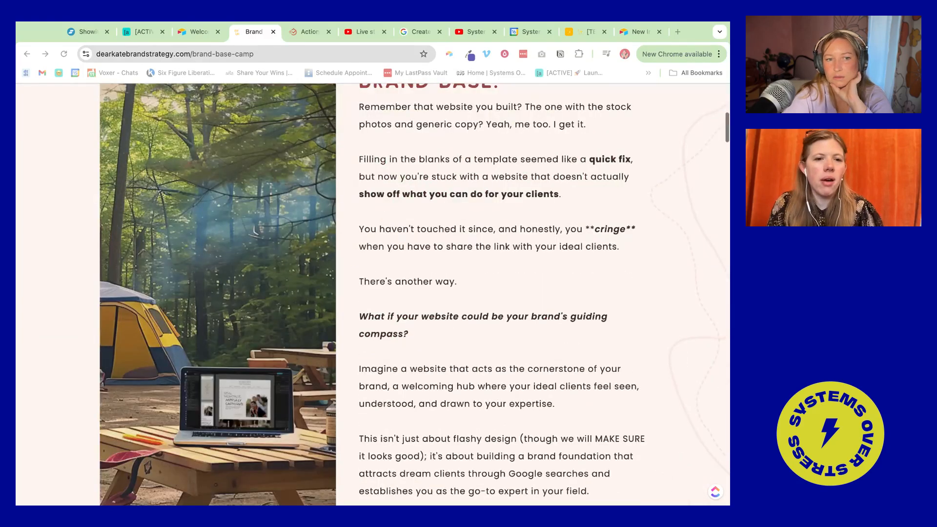
pyautogui.scroll(-2, 219, 232)
pyautogui.scroll(-8, 167, 219)
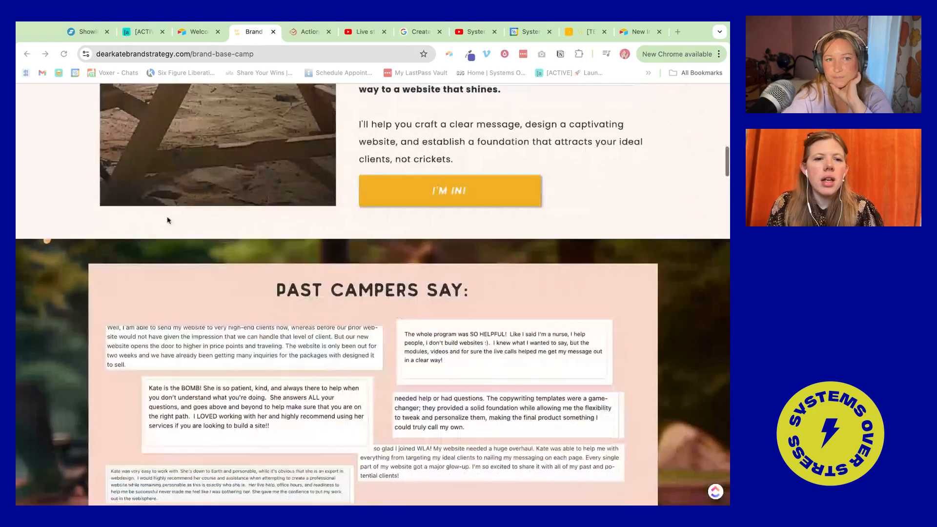
pyautogui.scroll(17, 74, 233)
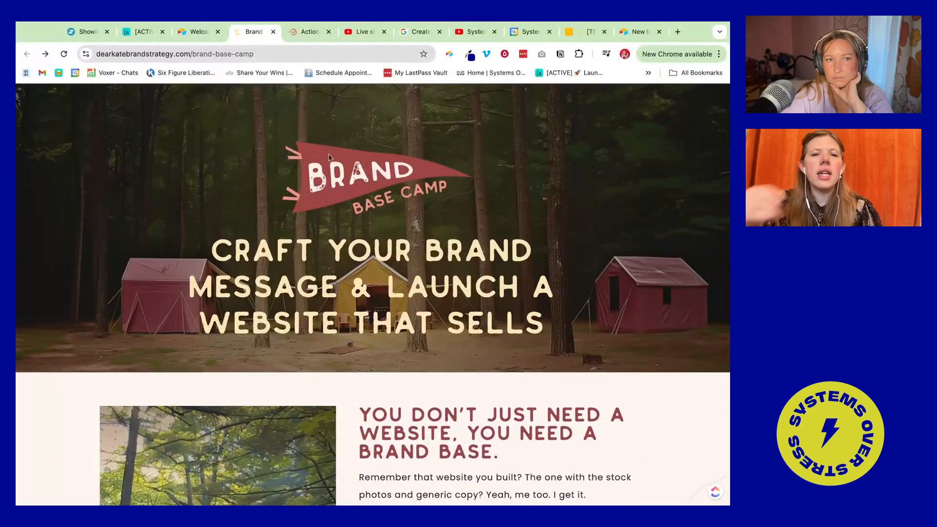
pyautogui.scroll(-1, 371, 210)
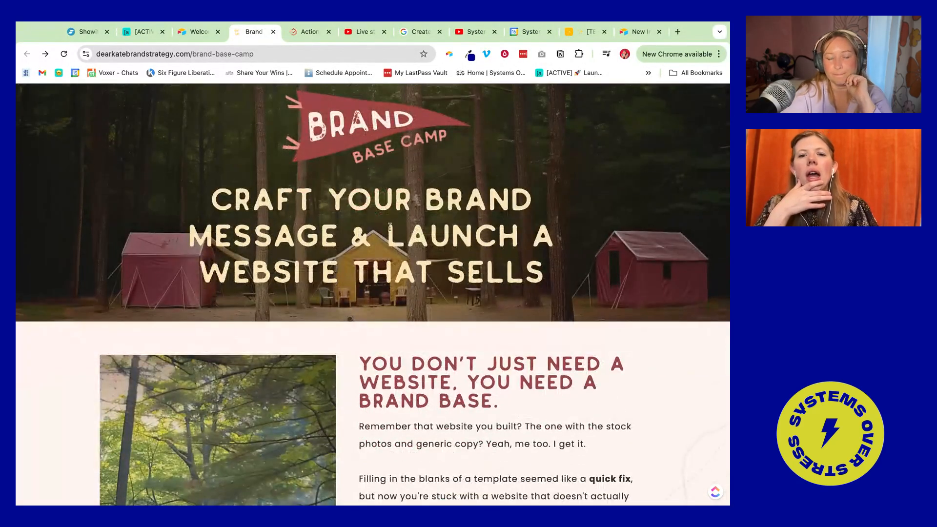
pyautogui.scroll(1, 390, 227)
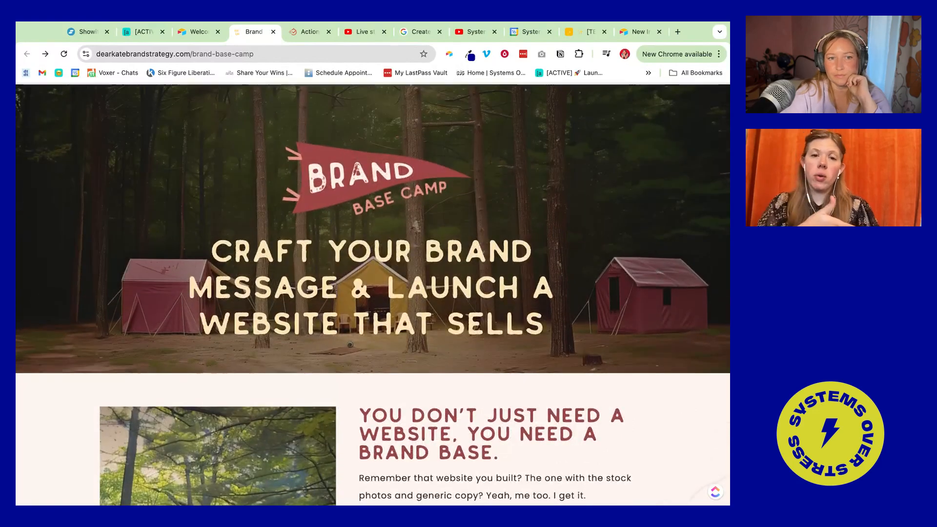
pyautogui.scroll(-1, 389, 227)
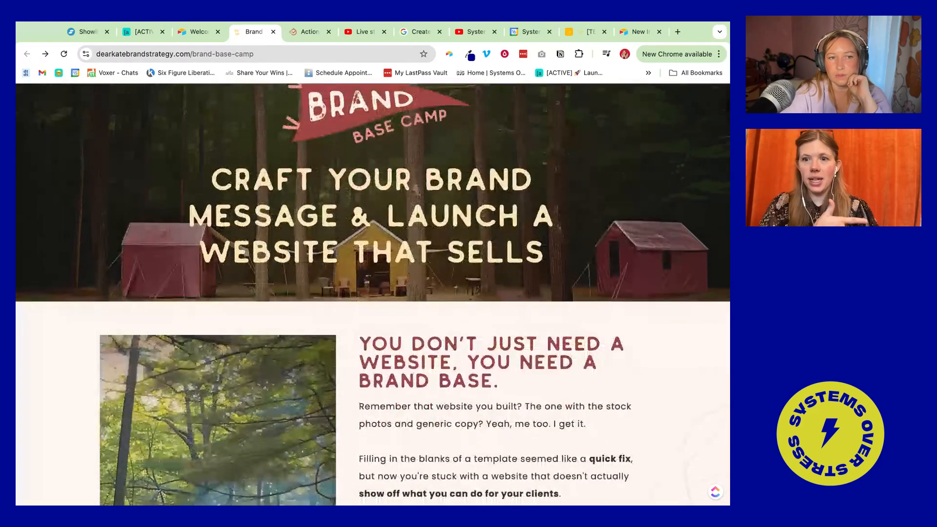
pyautogui.scroll(1, 389, 227)
# - Examine the page's four-week outcomes, the three-phase overview, and the Strategy and Site Design phase descriptions
pyautogui.scroll(-18, 373, 294)
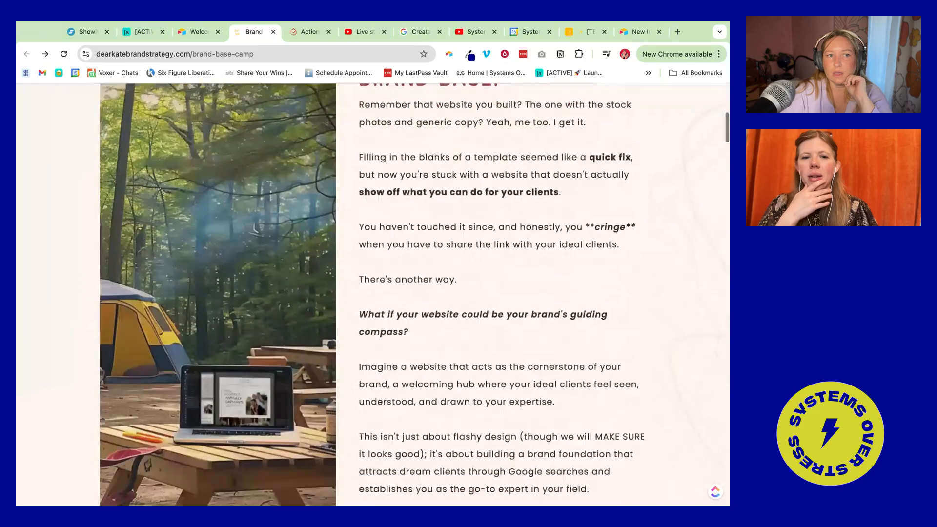
pyautogui.scroll(-8, 350, 271)
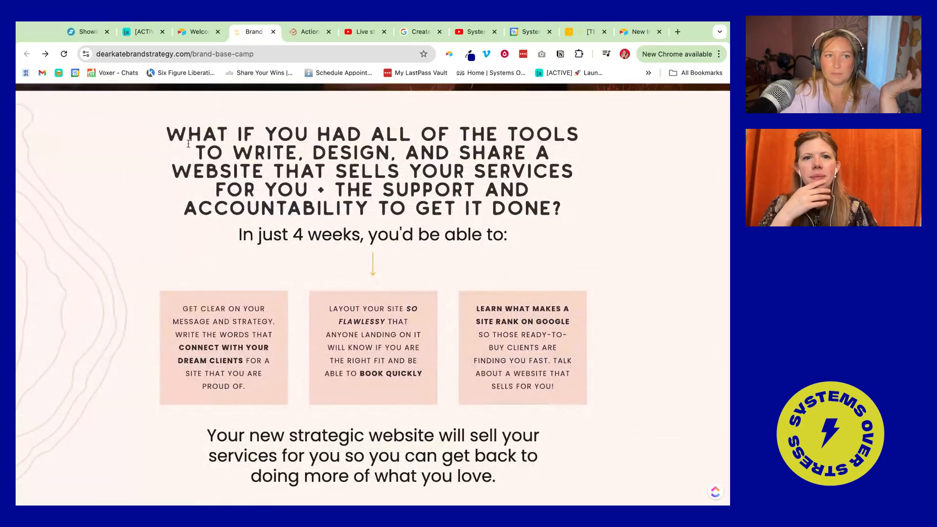
pyautogui.moveTo(341, 173); pyautogui.dragTo(188, 144)
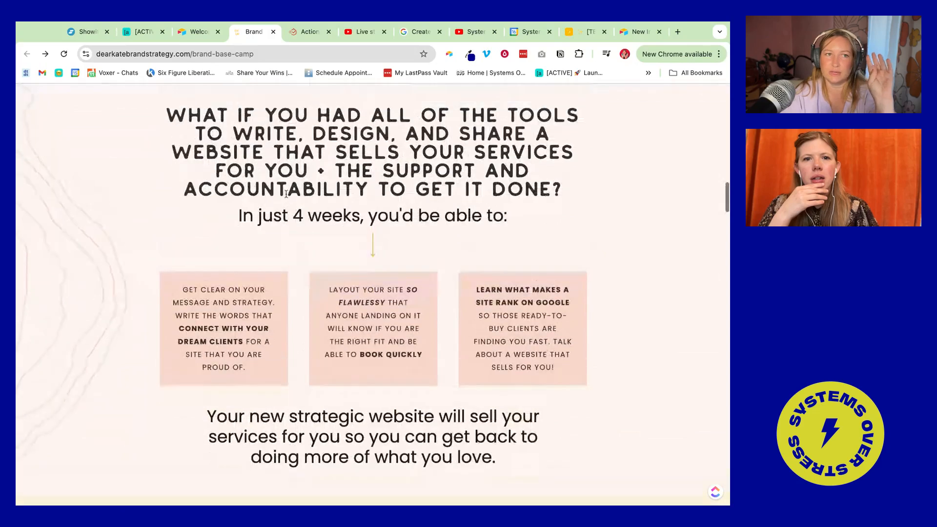
pyautogui.scroll(1, 286, 193)
pyautogui.scroll(-1, 286, 193)
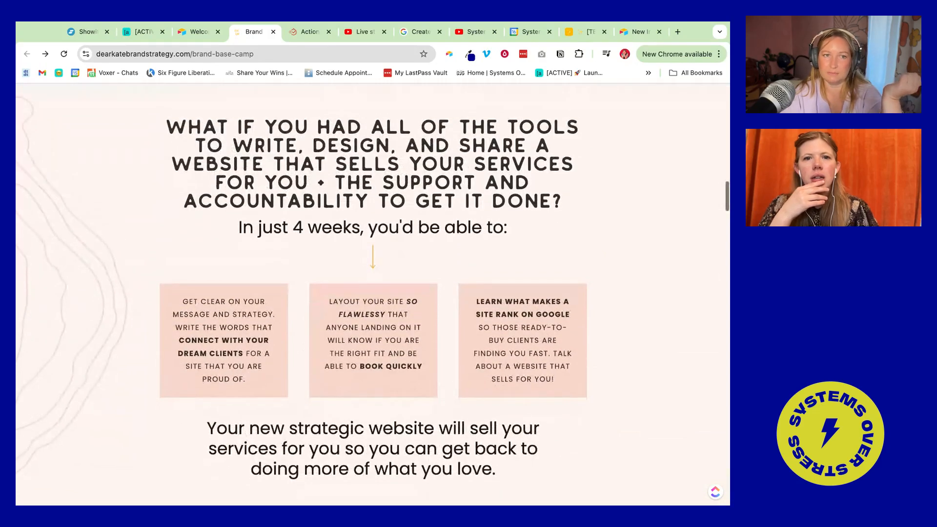
pyautogui.scroll(-6, 373, 293)
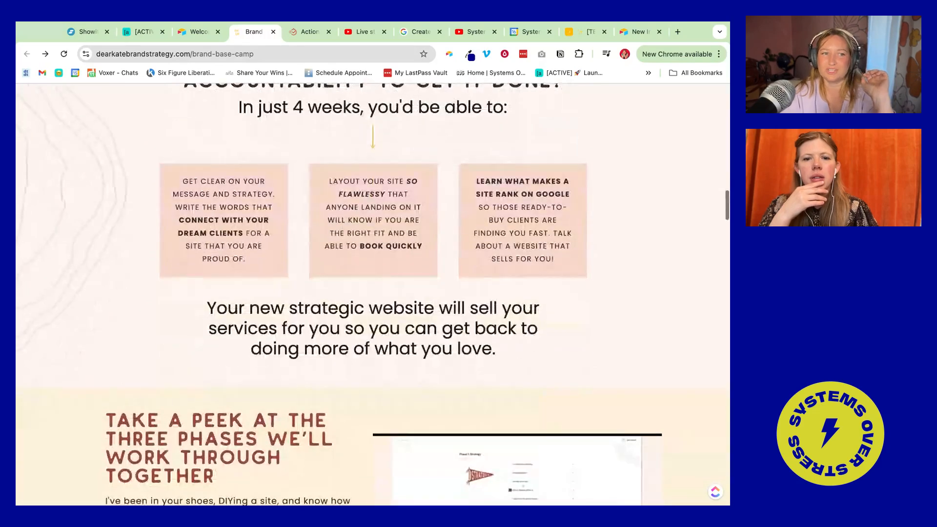
pyautogui.scroll(-1, 395, 295)
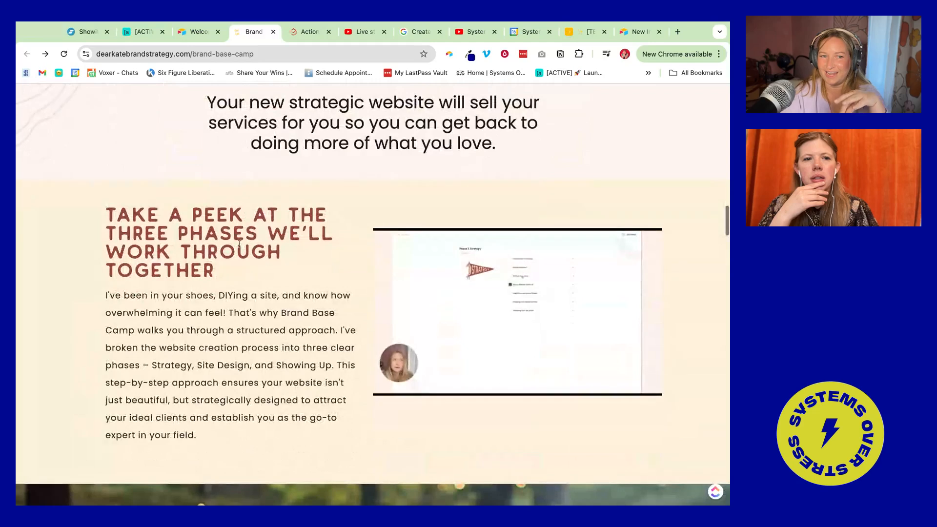
pyautogui.scroll(-1, 396, 295)
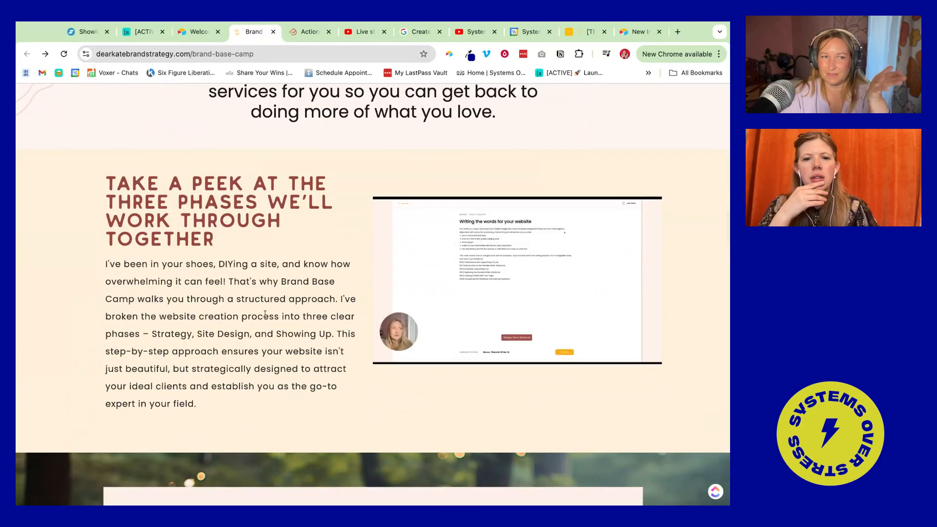
pyautogui.scroll(-3, 265, 314)
pyautogui.scroll(-10, 264, 314)
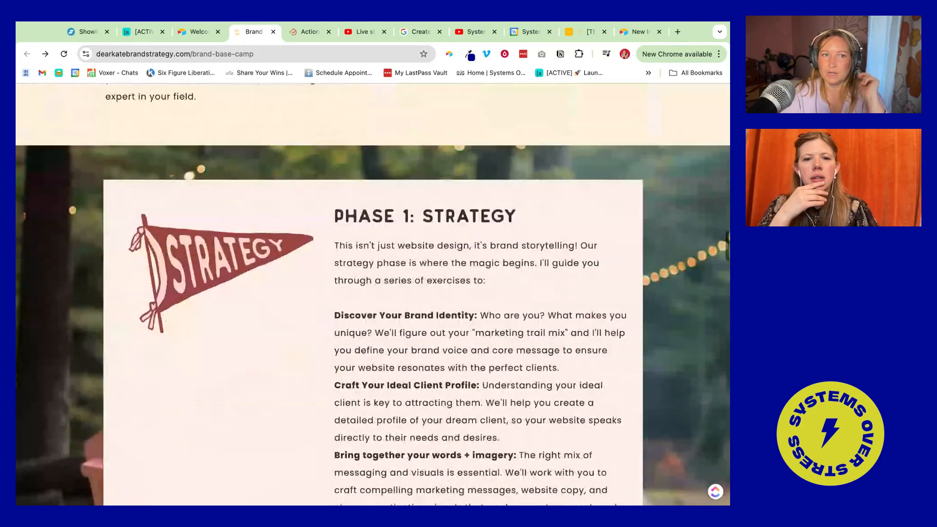
pyautogui.scroll(-10, 265, 314)
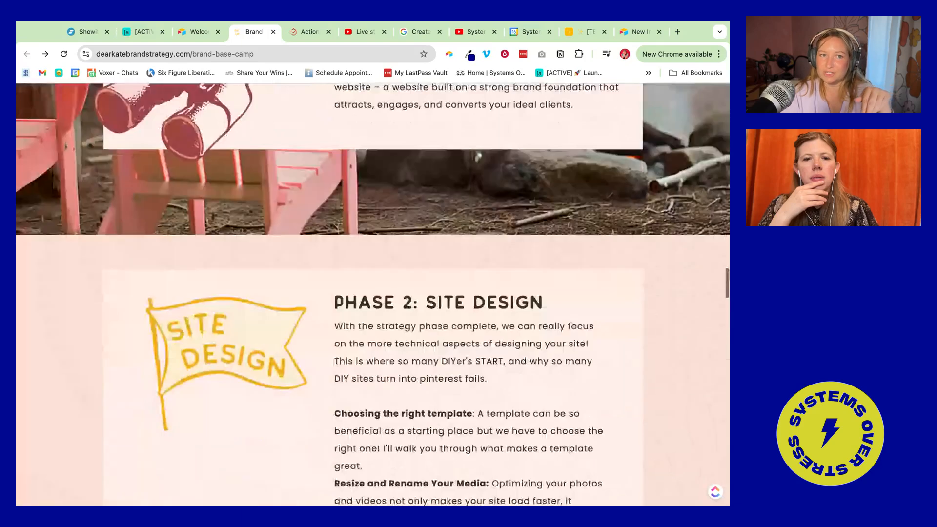
# - Examine the page's Showing Up phase, client testimonial, list of what Brand Base Camp includes, and counselor introduction
pyautogui.scroll(-12, 372, 295)
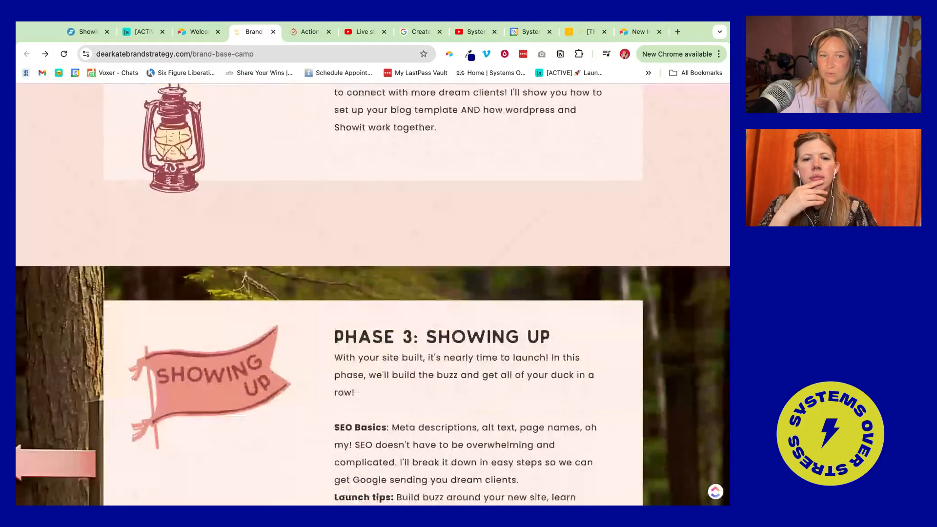
pyautogui.scroll(-7, 373, 295)
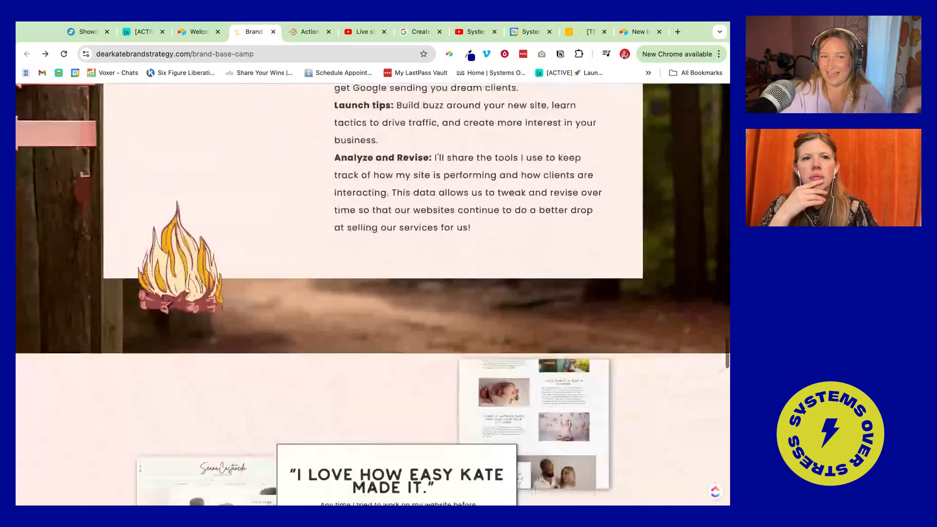
pyautogui.scroll(-7, 470, 377)
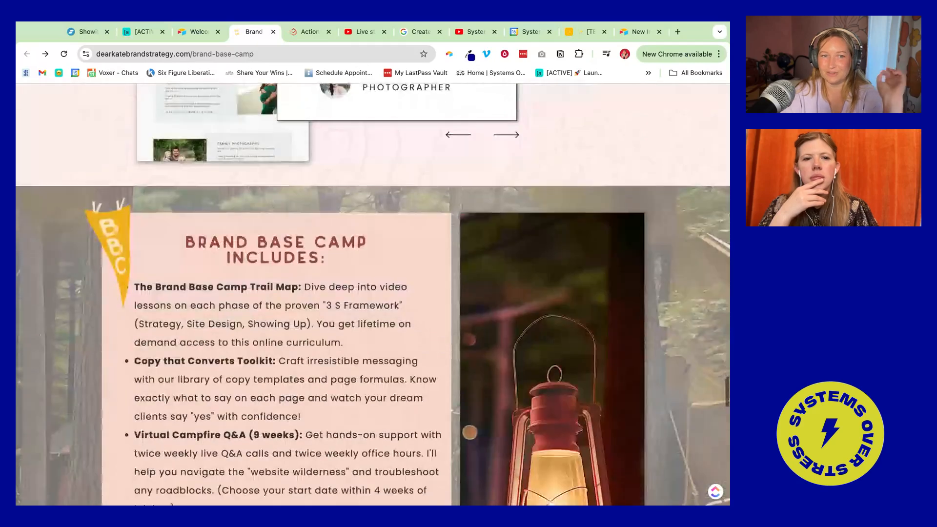
pyautogui.scroll(-2, 222, 249)
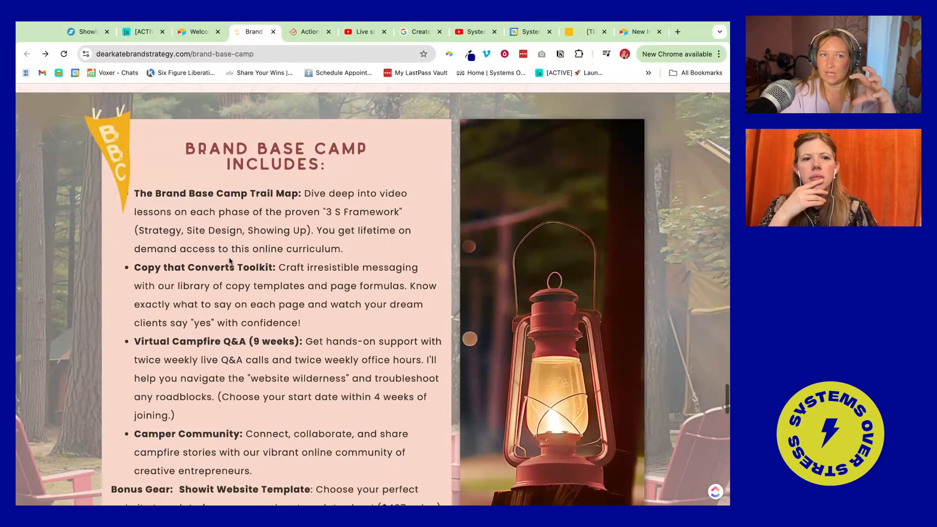
pyautogui.scroll(-5, 230, 261)
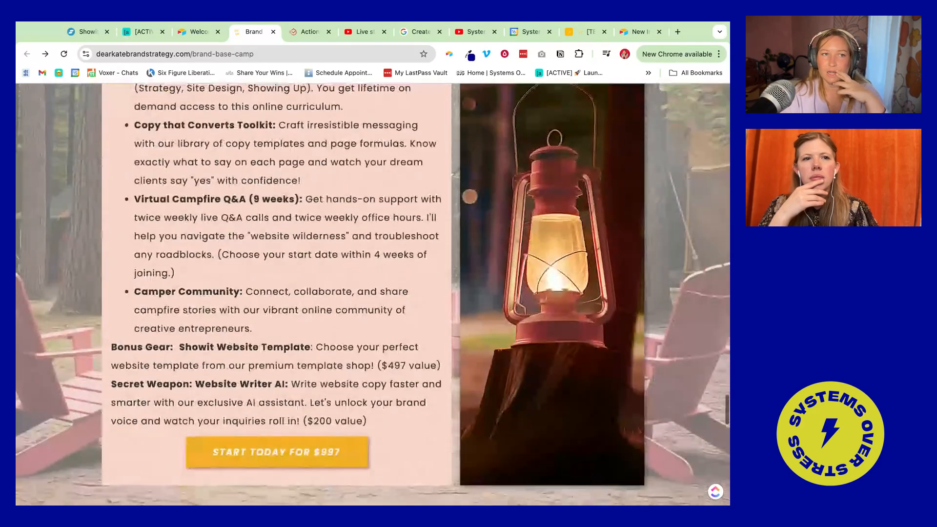
pyautogui.scroll(-3, 371, 293)
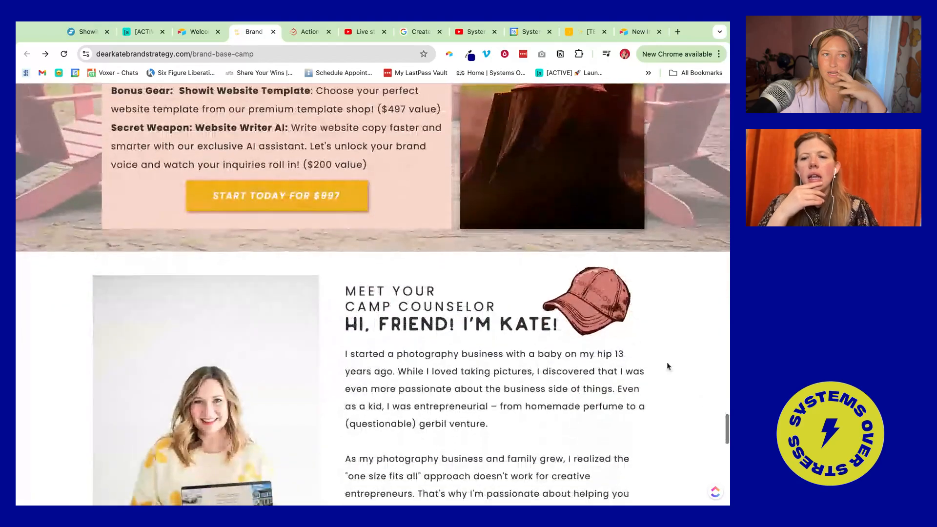
# - Return to the page's headline and highlight the words "Launch a website that sells"
pyautogui.scroll(20, 698, 398)
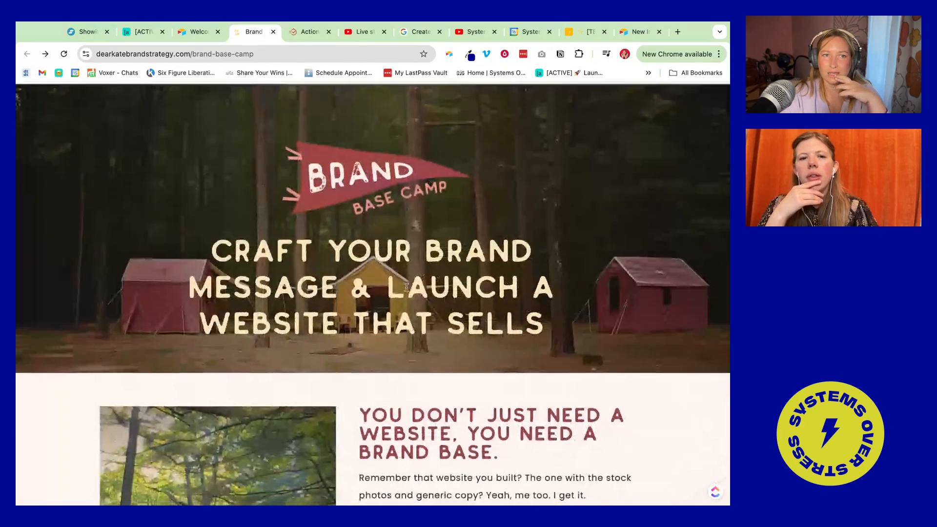
pyautogui.tripleClick(406, 287)
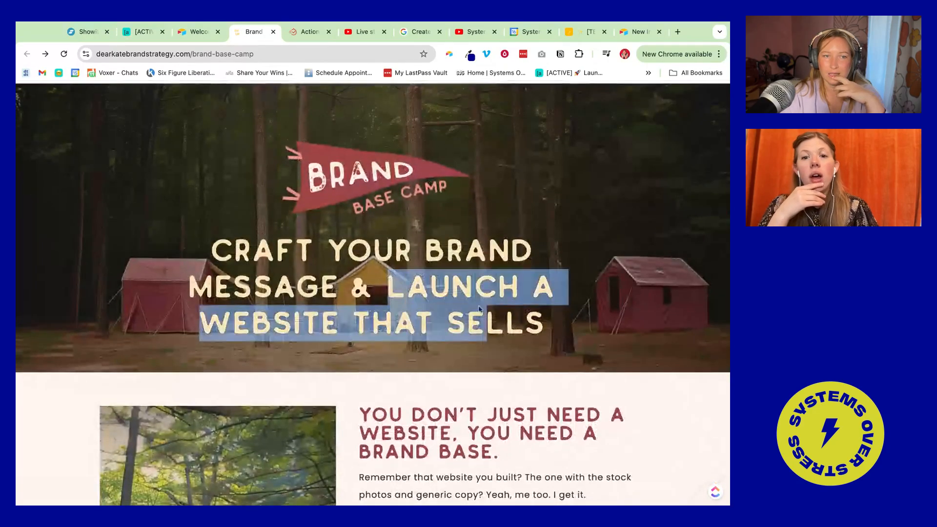
pyautogui.click(443, 280)
pyautogui.tripleClick(443, 280)
pyautogui.click(485, 303)
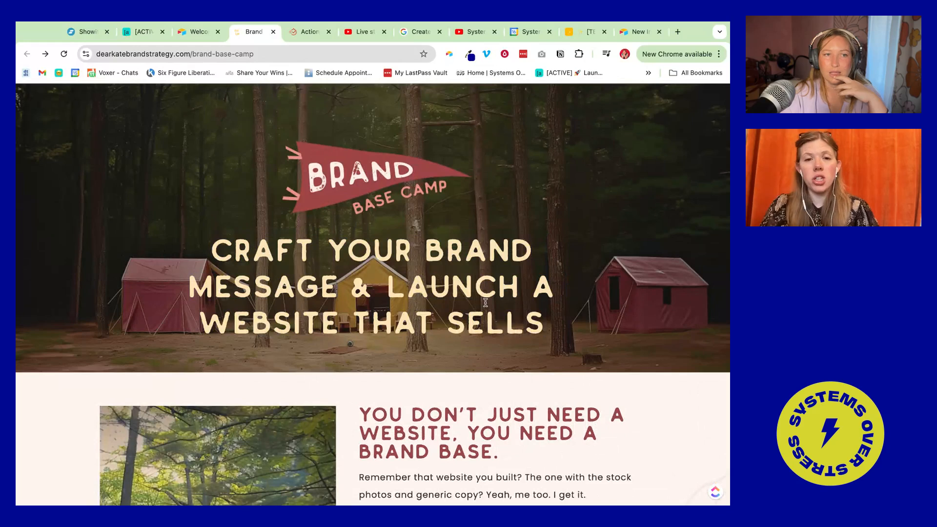
pyautogui.scroll(-1, 208, 194)
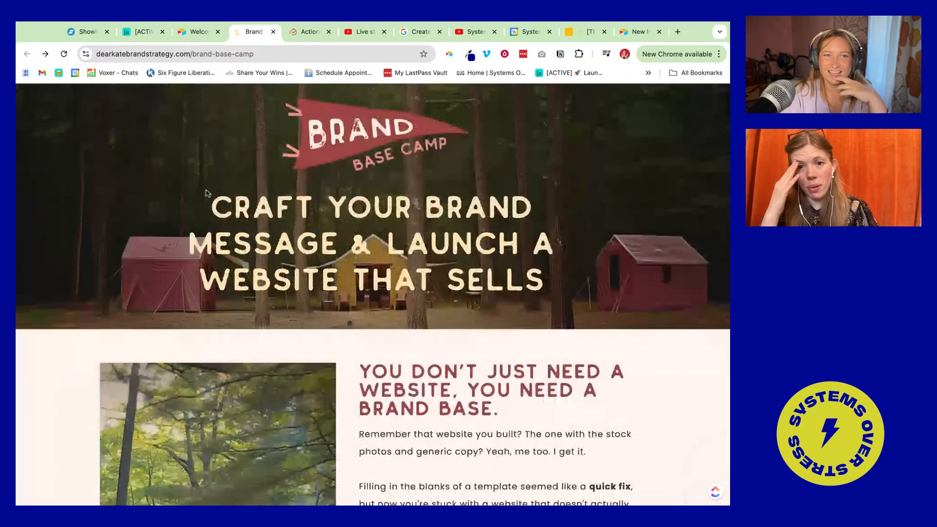
pyautogui.moveTo(381, 234)
pyautogui.mouseDown()
pyautogui.moveTo(507, 281)
pyautogui.moveTo(545, 282)
pyautogui.mouseUp()
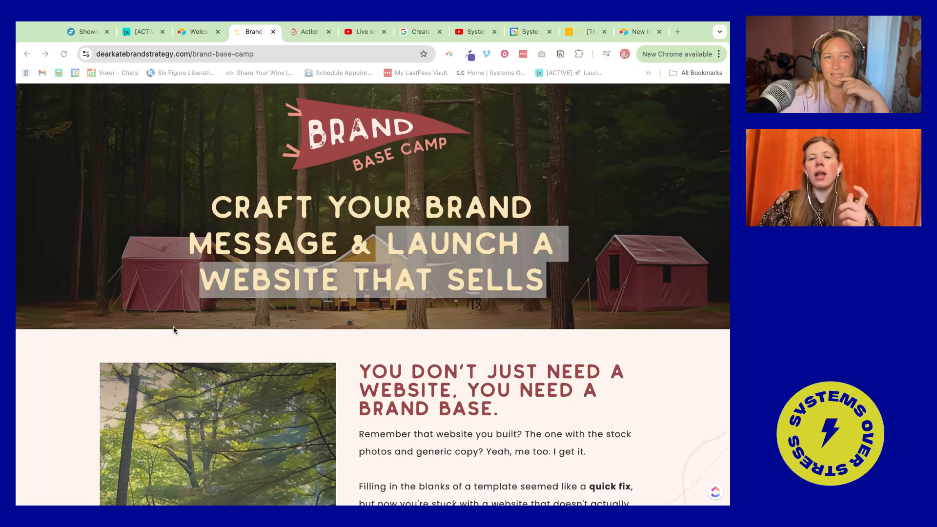
pyautogui.scroll(-1, 173, 330)
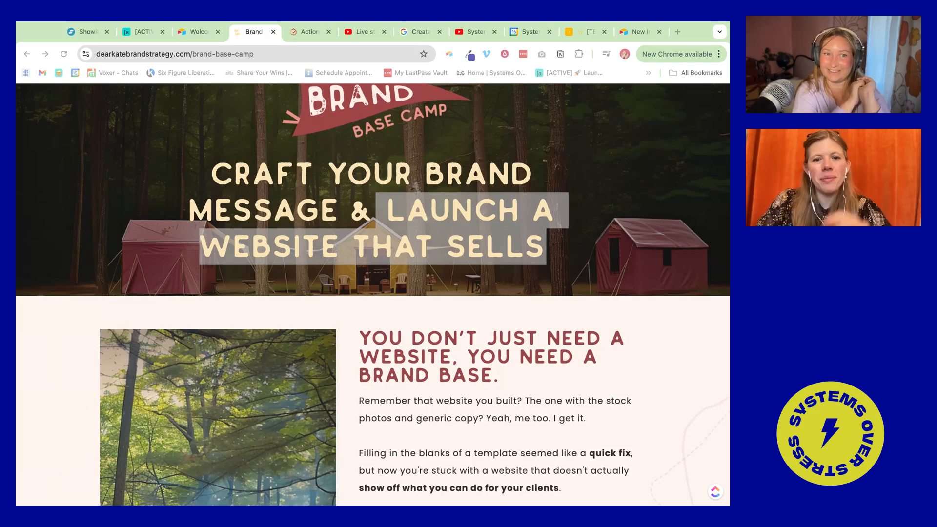
pyautogui.scroll(-2, 101, 289)
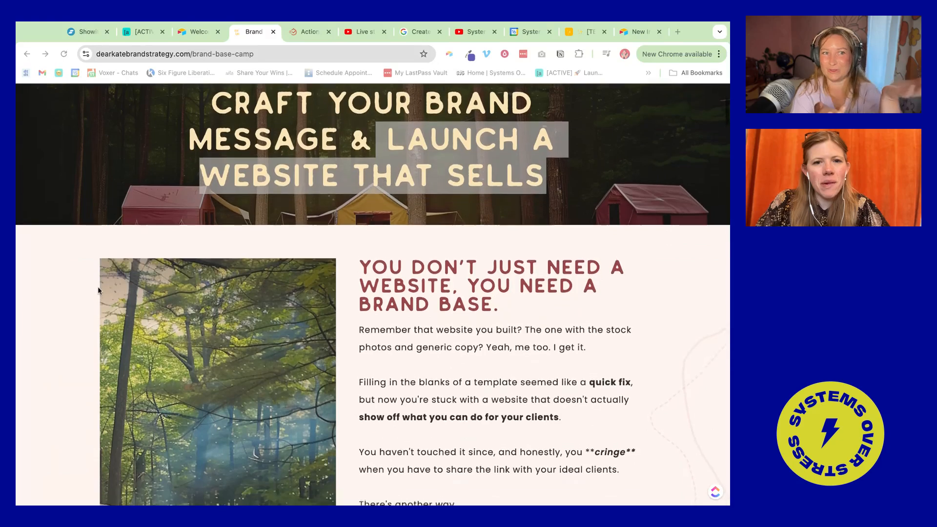
pyautogui.scroll(3, 107, 283)
pyautogui.scroll(-1, 121, 274)
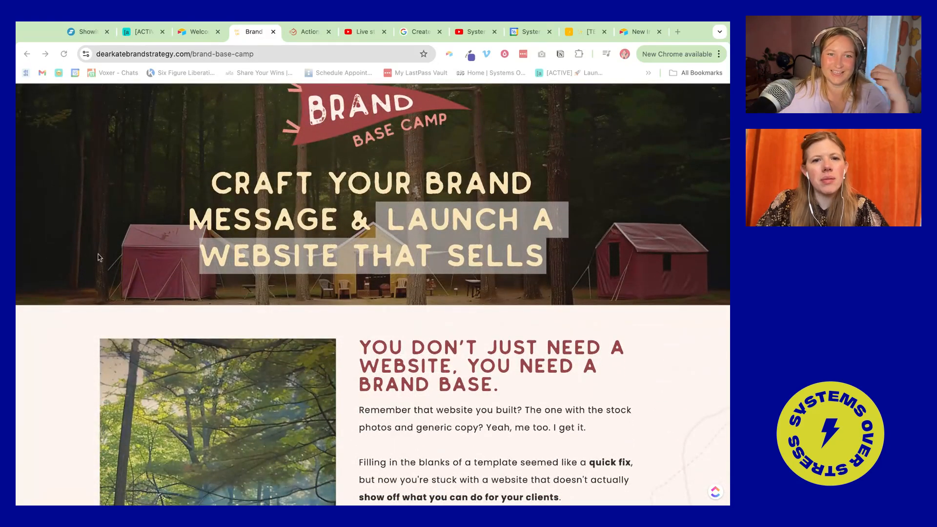
pyautogui.scroll(-1, 127, 222)
pyautogui.scroll(1, 127, 222)
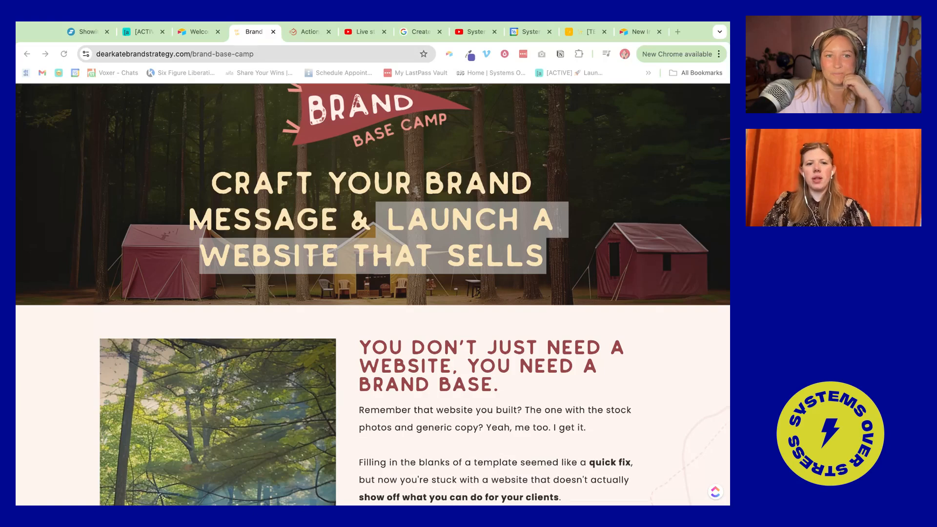
# - Reread the page's introduction about building a brand foundation and the "Past campers say" testimonials
pyautogui.scroll(-6, 255, 228)
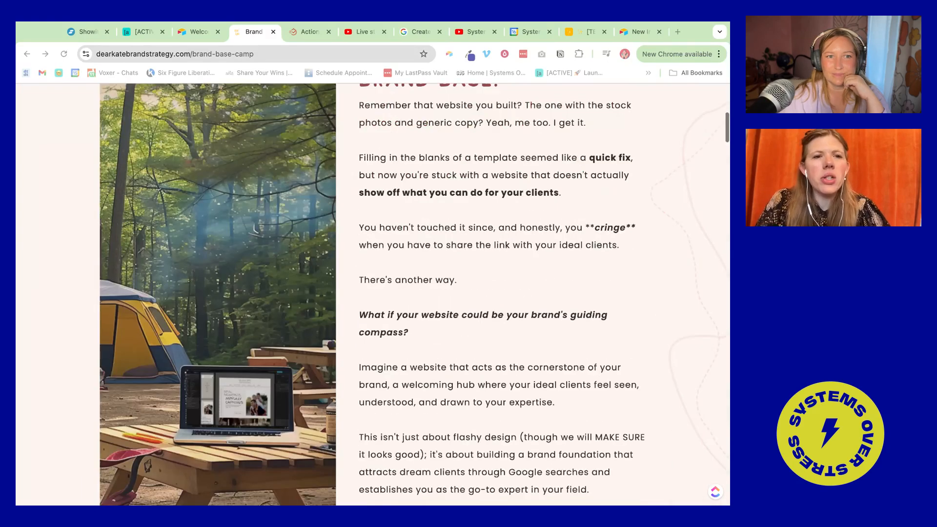
pyautogui.scroll(-4, 254, 227)
pyautogui.scroll(-3, 81, 258)
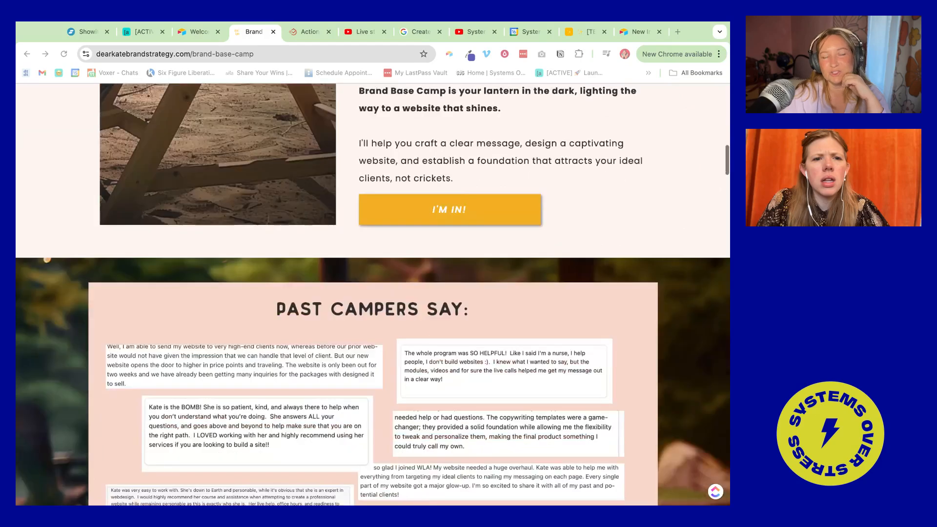
pyautogui.scroll(3, 81, 258)
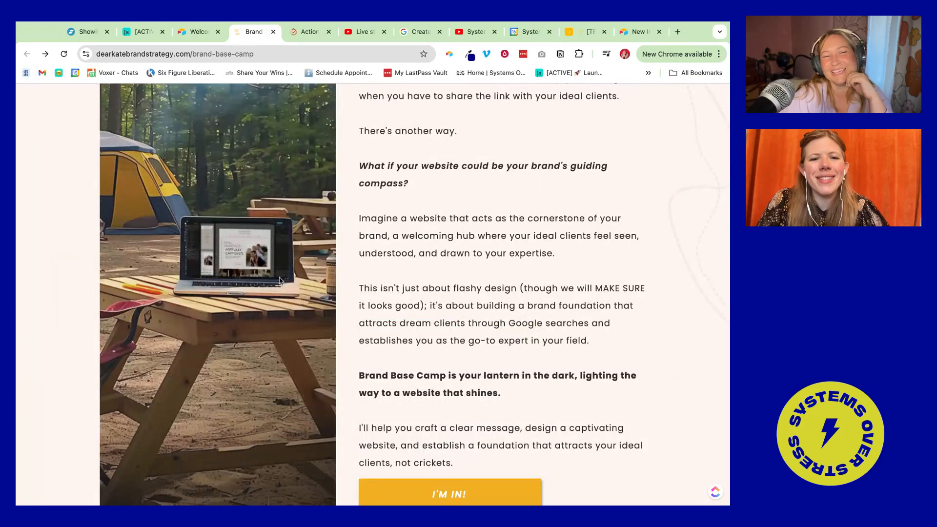
pyautogui.scroll(-2, 283, 281)
pyautogui.scroll(-9, 404, 348)
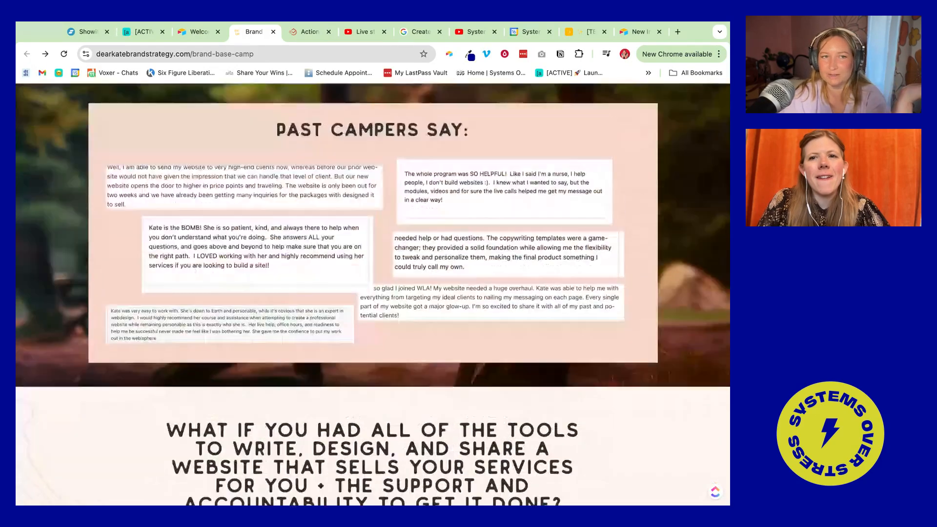
pyautogui.scroll(2, 404, 348)
# - Open the Rebrand program page for brand photographers in a new browser tab
pyautogui.click(677, 32)
pyautogui.write('rebrand')
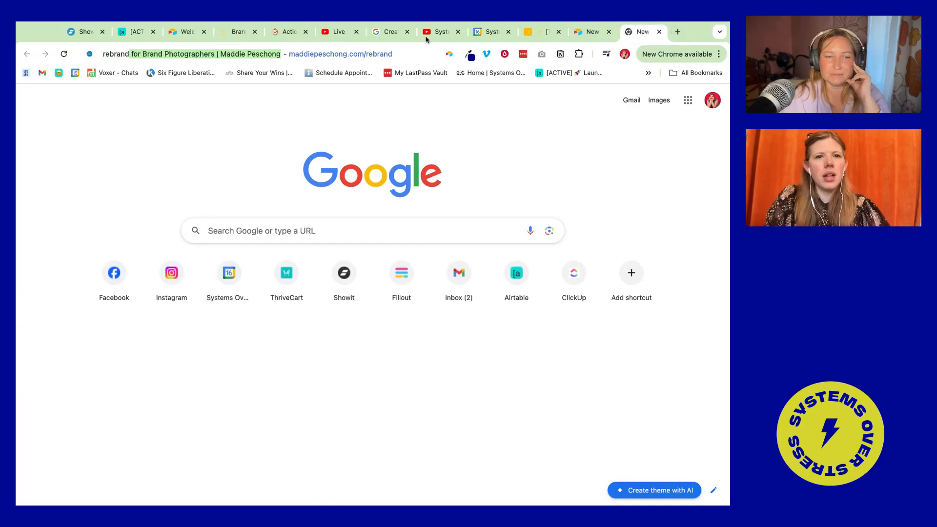
pyautogui.press('Return')
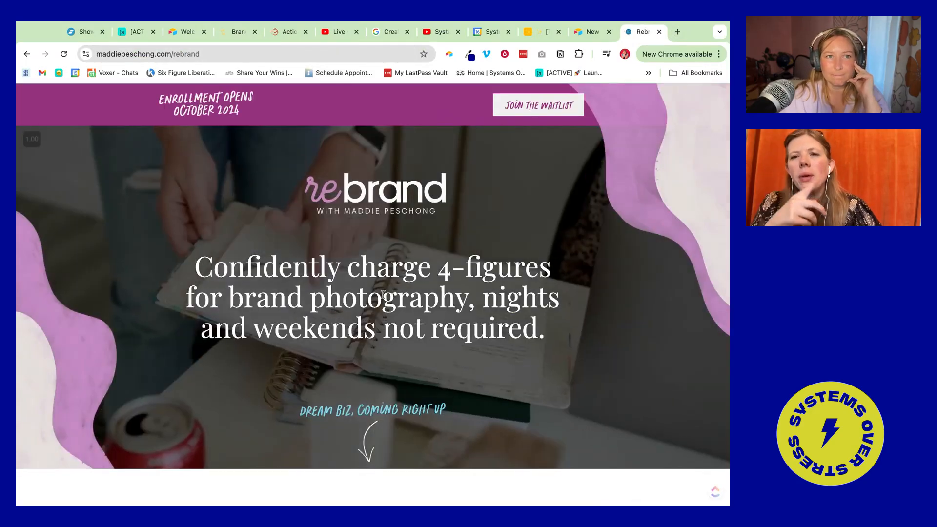
# - Find the Rebrand page's collective bookings and average client results section and enlarge it for reading
pyautogui.scroll(-1, 383, 294)
pyautogui.scroll(-20, 383, 294)
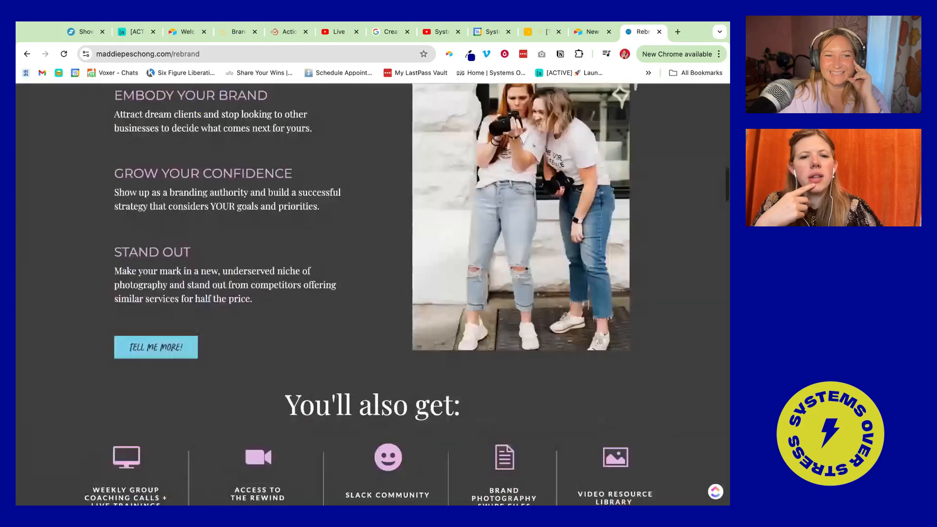
pyautogui.scroll(-6, 232, 164)
pyautogui.scroll(2, 233, 164)
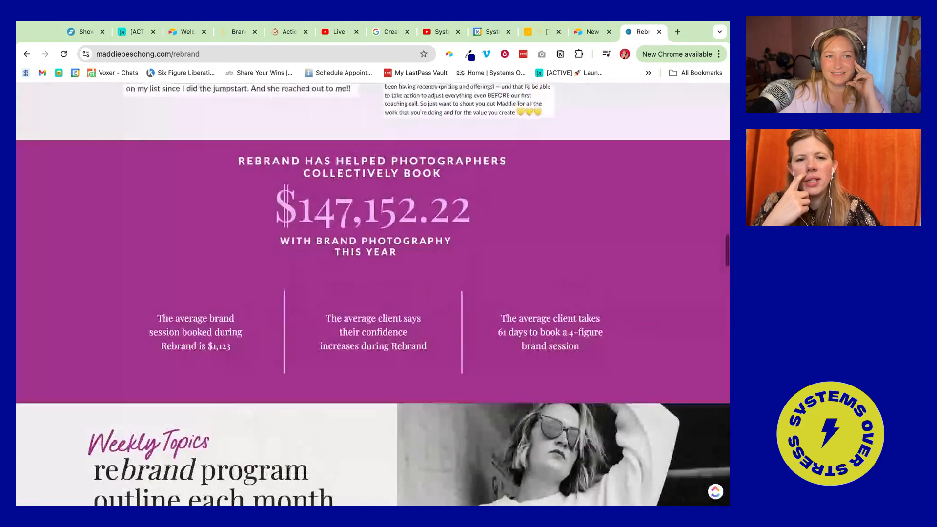
pyautogui.moveTo(186, 157); pyautogui.dragTo(283, 163)
pyautogui.click(616, 330)
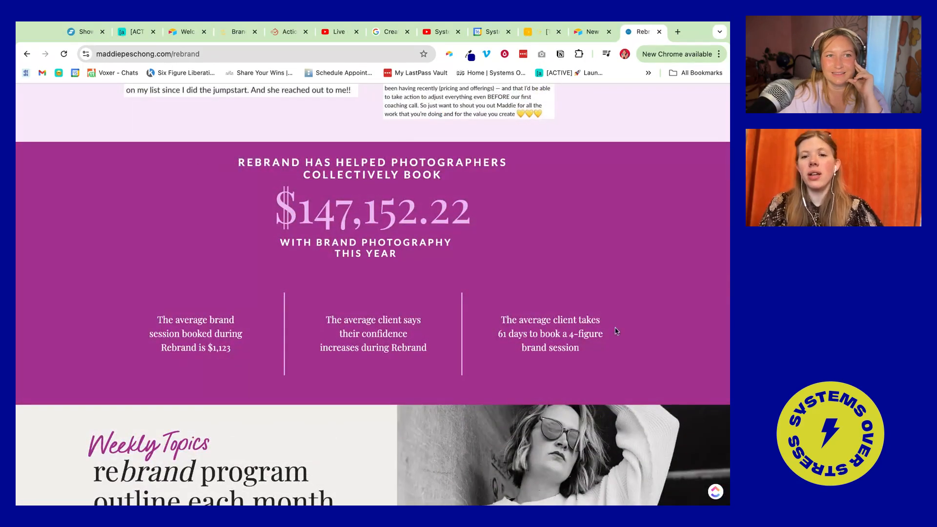
pyautogui.press('super+plus')
pyautogui.press('super+plus')
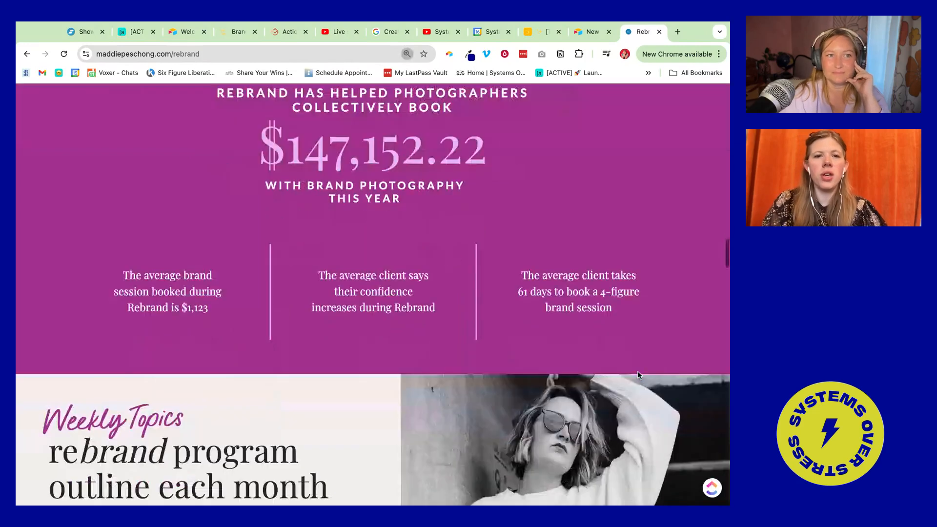
pyautogui.scroll(1, 639, 375)
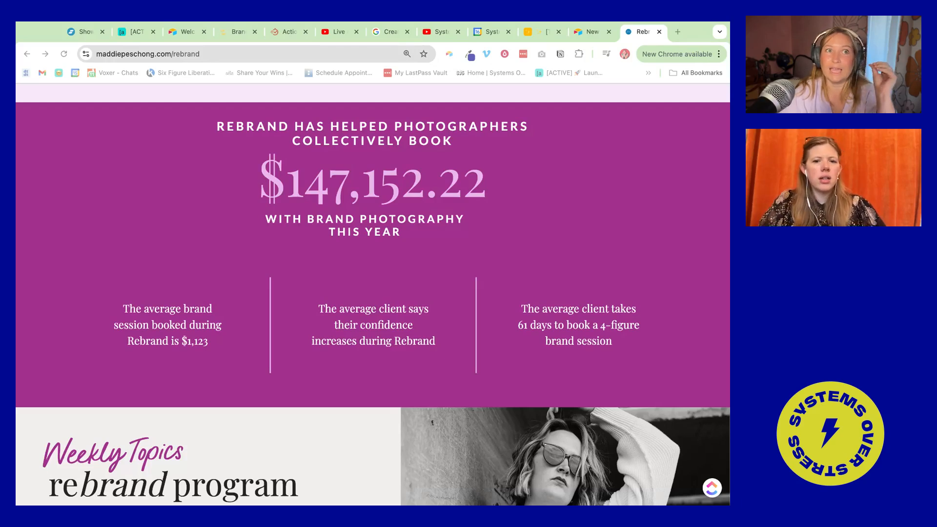
# - Switch back to the Group Offer Hub base in Airtable and open the Website Completed table
pyautogui.click(238, 34)
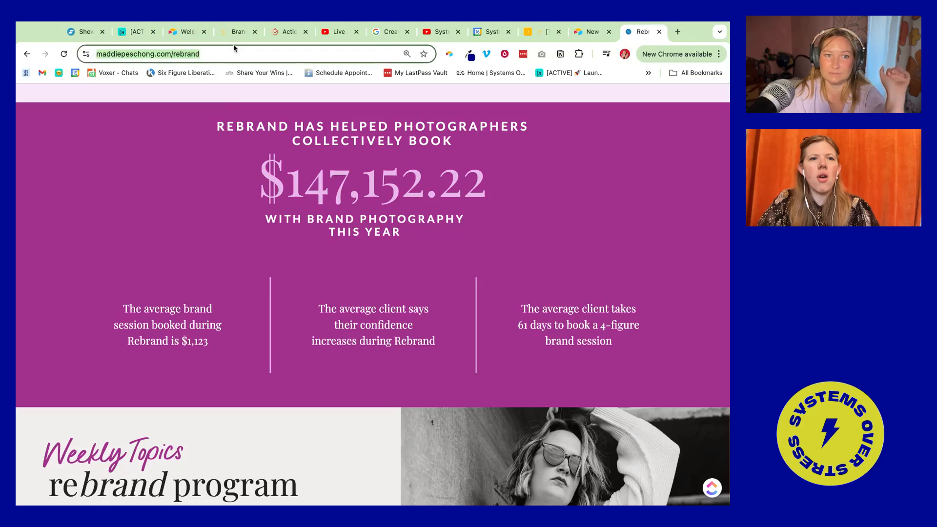
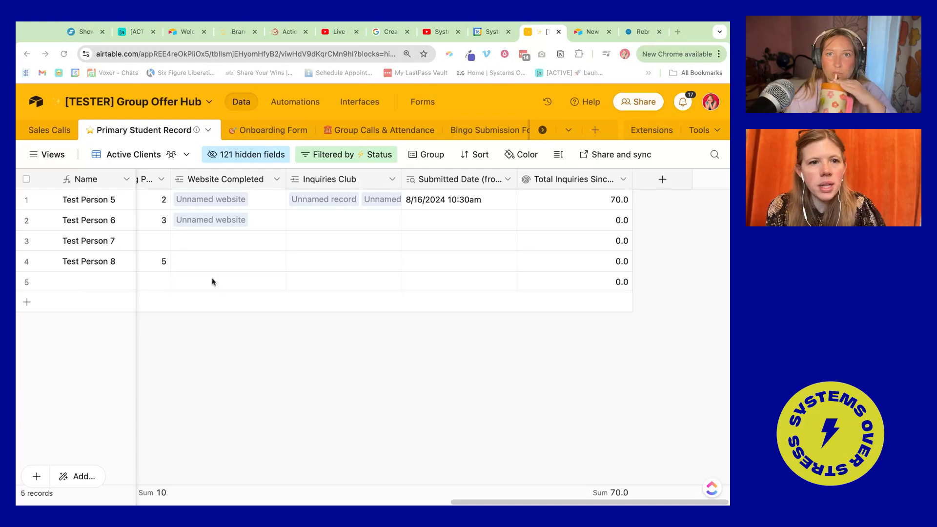
pyautogui.hscroll(5, 463, 136)
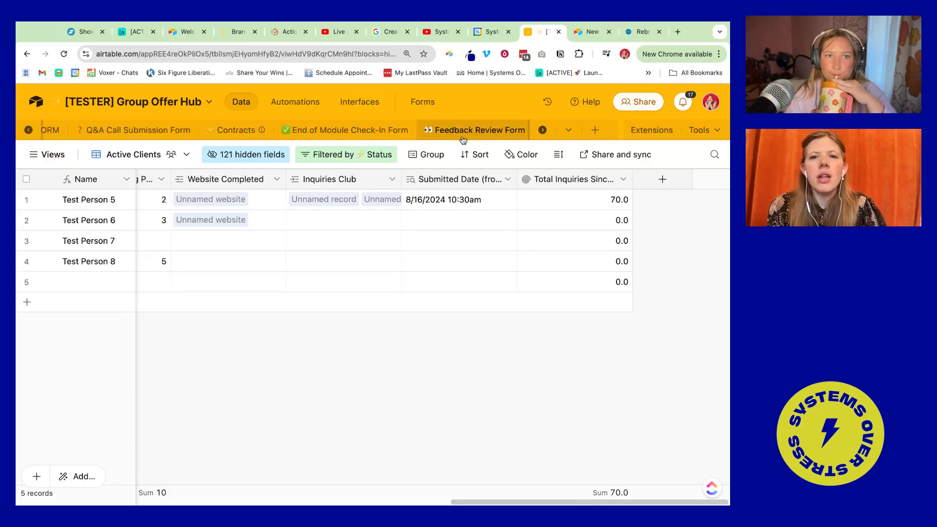
pyautogui.hscroll(10, 463, 137)
pyautogui.click(408, 138)
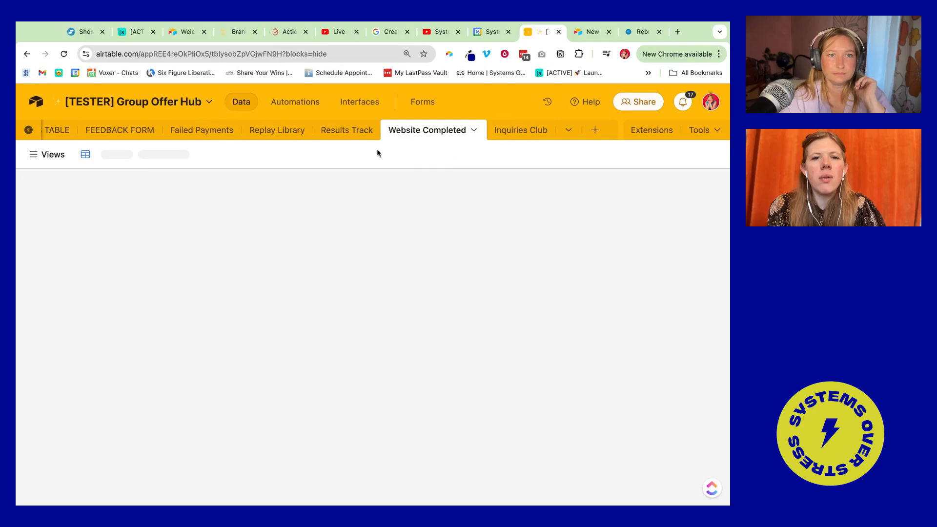
pyautogui.click(332, 221)
pyautogui.hscroll(3, 357, 222)
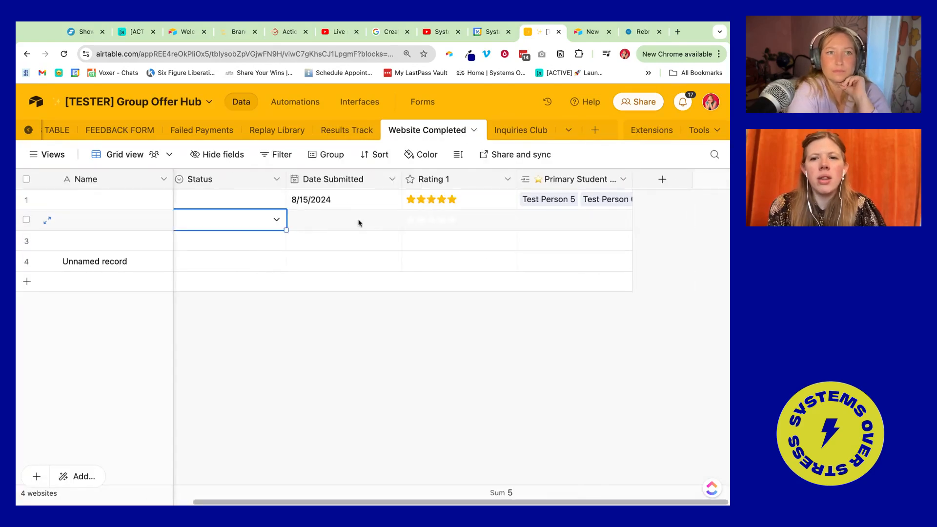
# - Add a field named URL with the URL field type to the Website Completed table
pyautogui.click(659, 181)
pyautogui.write('URL')
pyautogui.click(498, 248)
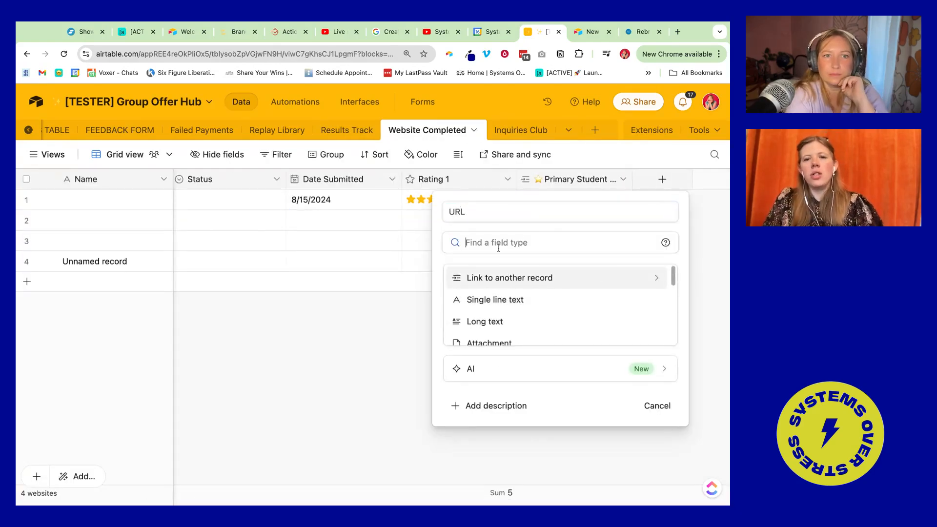
pyautogui.write('url')
pyautogui.press('Return')
pyautogui.click(646, 313)
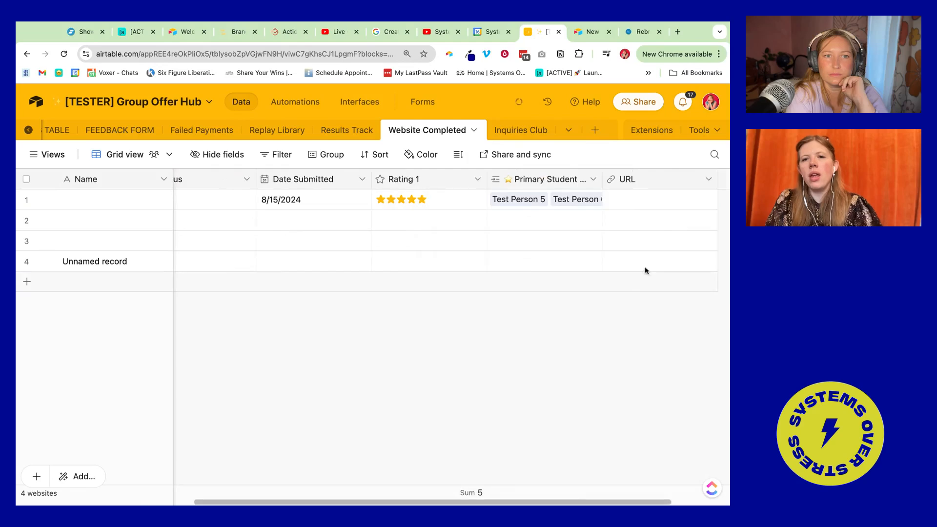
pyautogui.click(634, 220)
pyautogui.click(632, 202)
pyautogui.write('www.go')
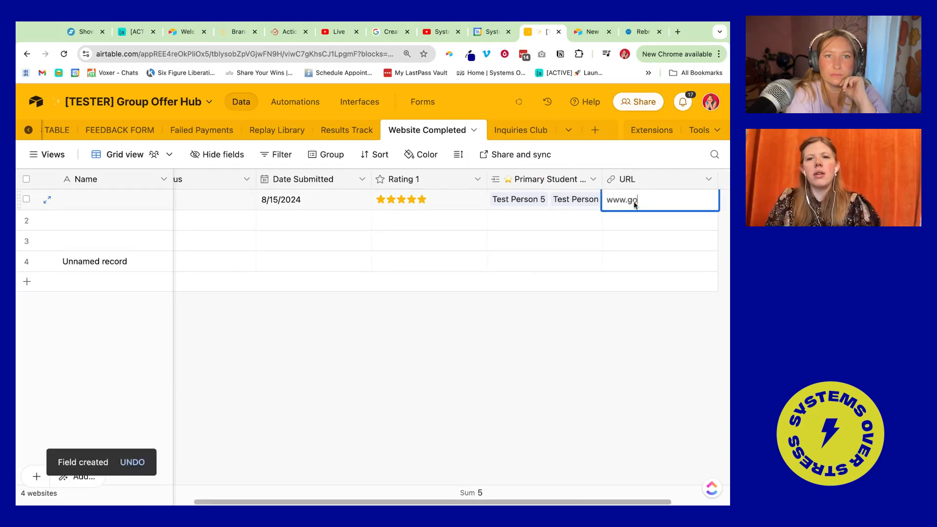
pyautogui.write('ogle.com')
pyautogui.click(539, 240)
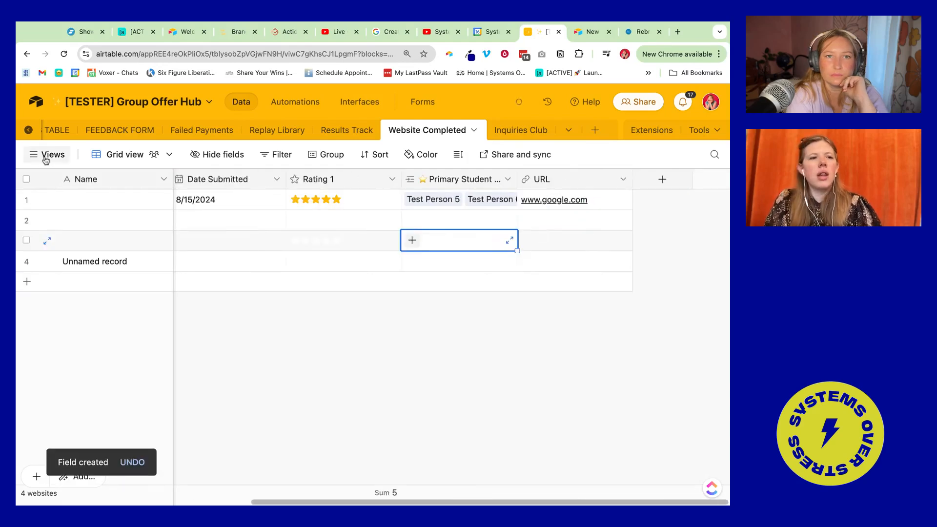
# - Delete the three records below the first one in the Website Completed table
pyautogui.click(618, 221)
pyautogui.hotkey('shift', 'Down')
pyautogui.hotkey('shift', 'Down')
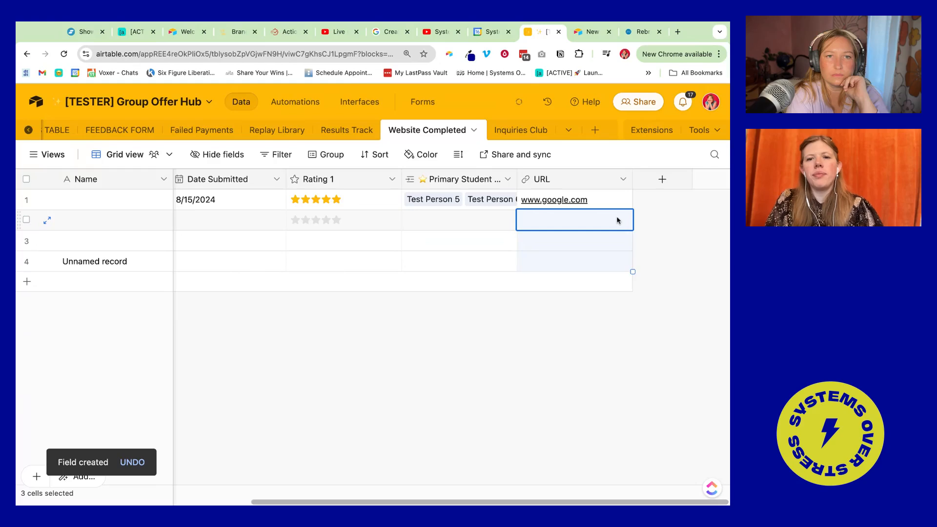
pyautogui.rightClick(617, 221)
pyautogui.click(550, 270)
# - Add a single select field named Feedback Review with the options Send Review and Review Sent
pyautogui.click(662, 180)
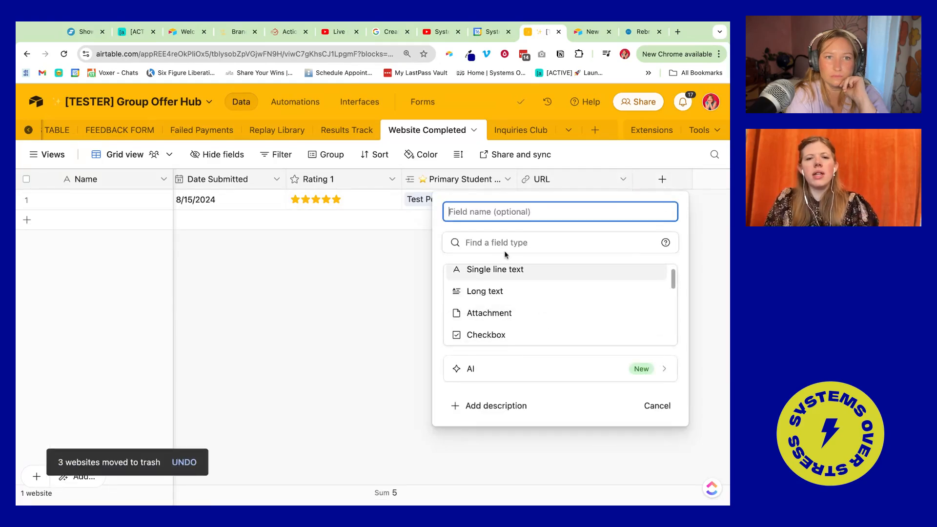
pyautogui.write('Feedback Review')
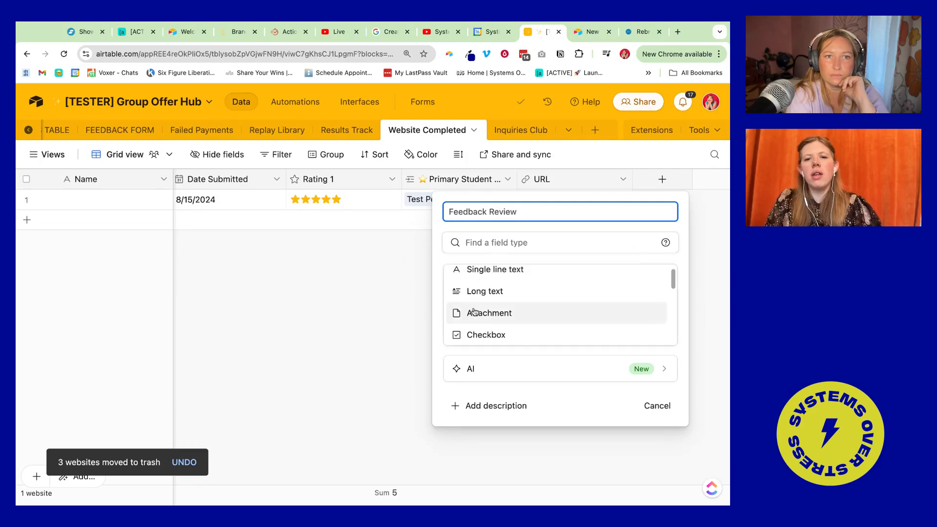
pyautogui.scroll(-2, 482, 312)
pyautogui.click(485, 329)
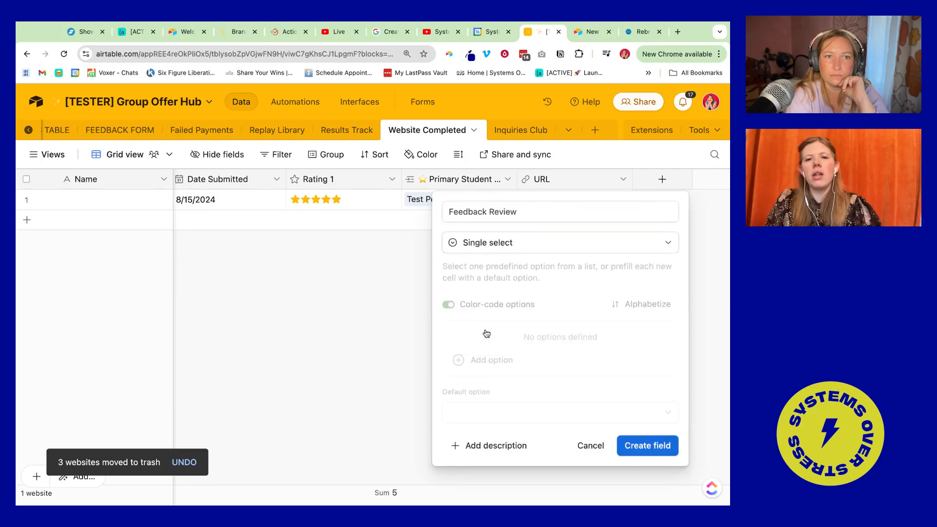
pyautogui.click(485, 360)
pyautogui.write('Send RE')
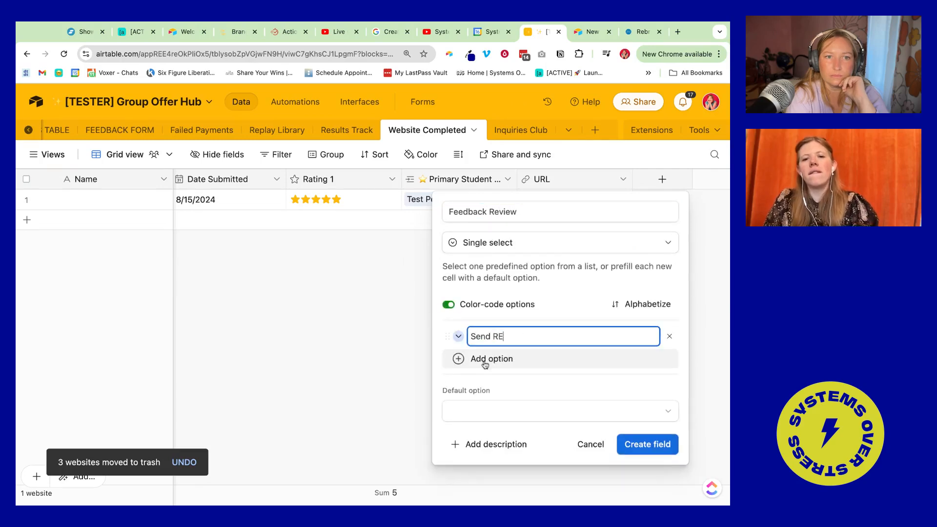
pyautogui.write('vi')
pyautogui.write('eview')
pyautogui.click(472, 360)
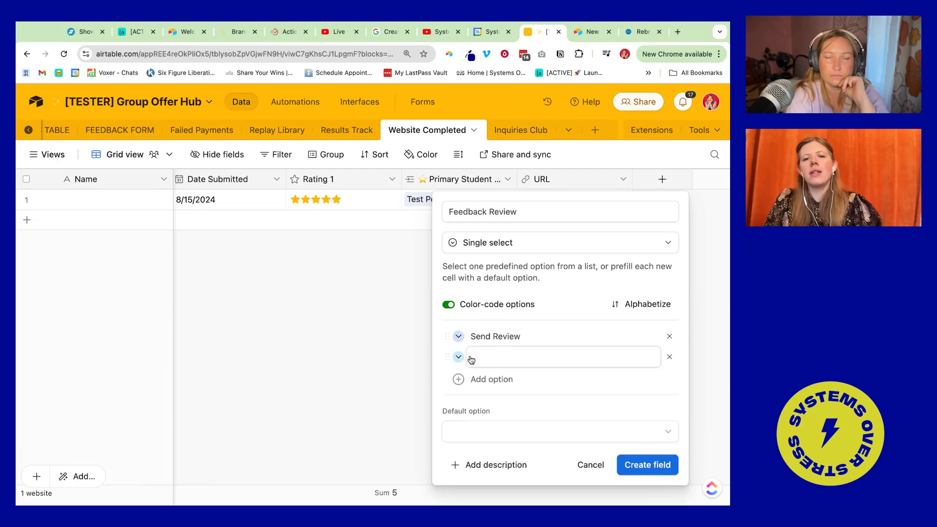
pyautogui.write('Review Sent')
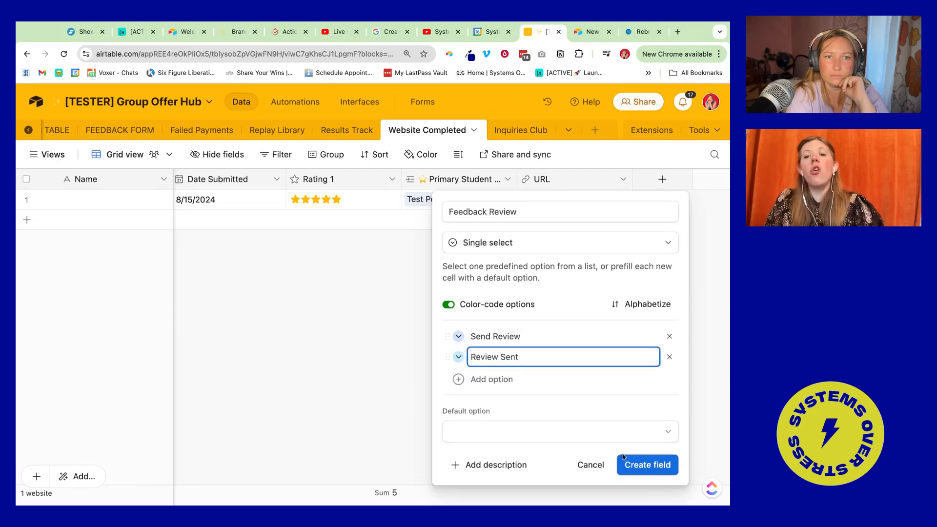
pyautogui.click(638, 464)
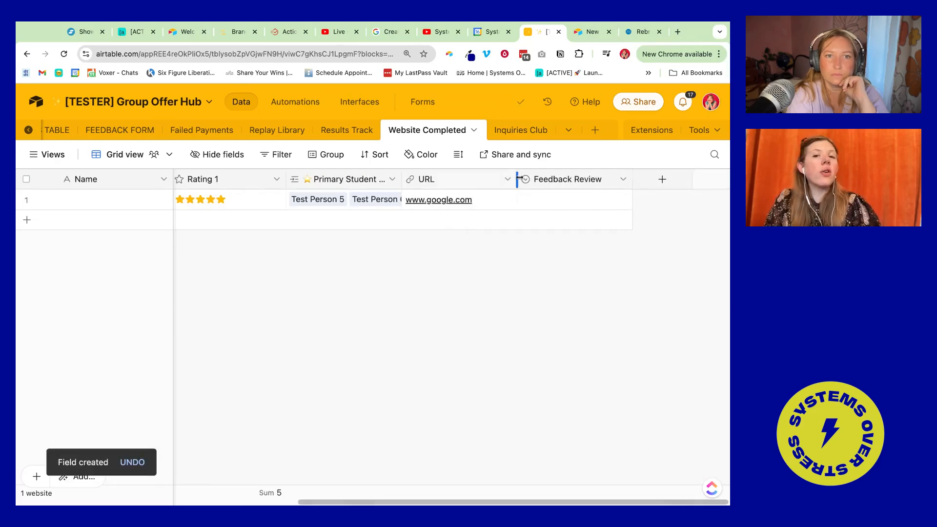
# - Add a field named Loom Video with the URL field type to the Website Completed table
pyautogui.click(669, 176)
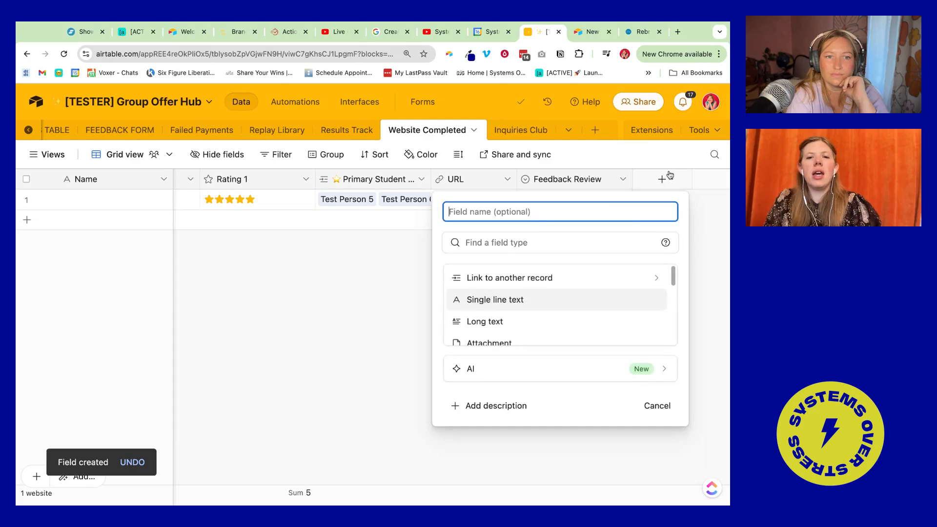
pyautogui.write('Loom Video')
pyautogui.click(575, 233)
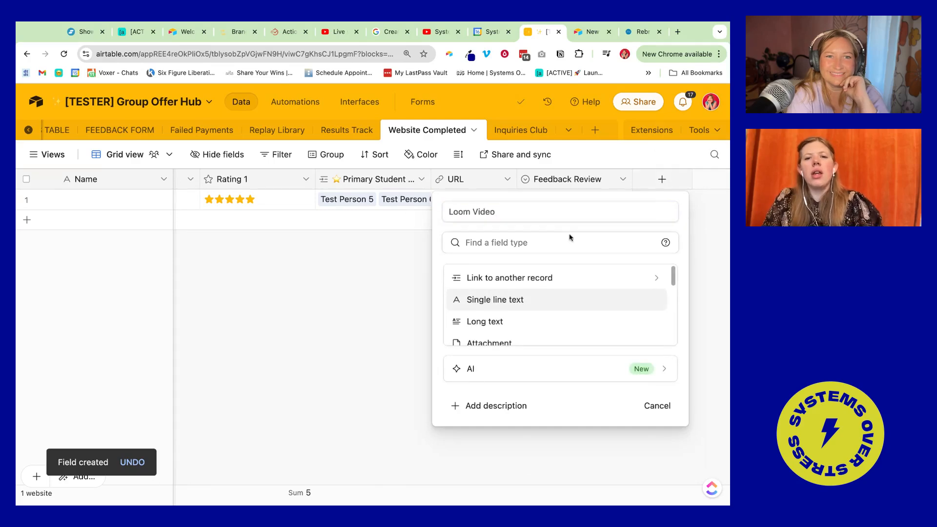
pyautogui.write('u')
pyautogui.press('Return')
pyautogui.click(661, 322)
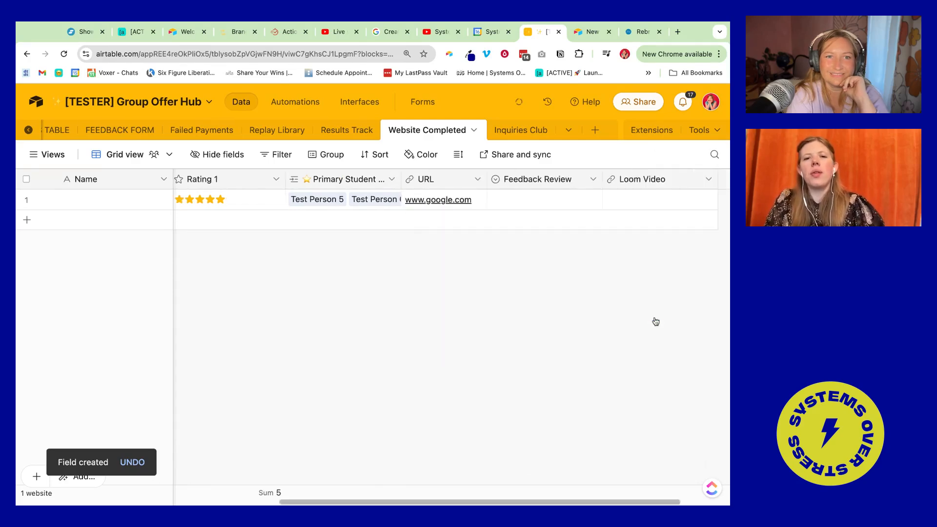
# - Add a second record to the table with its Feedback Review set to Review Sent
pyautogui.click(497, 221)
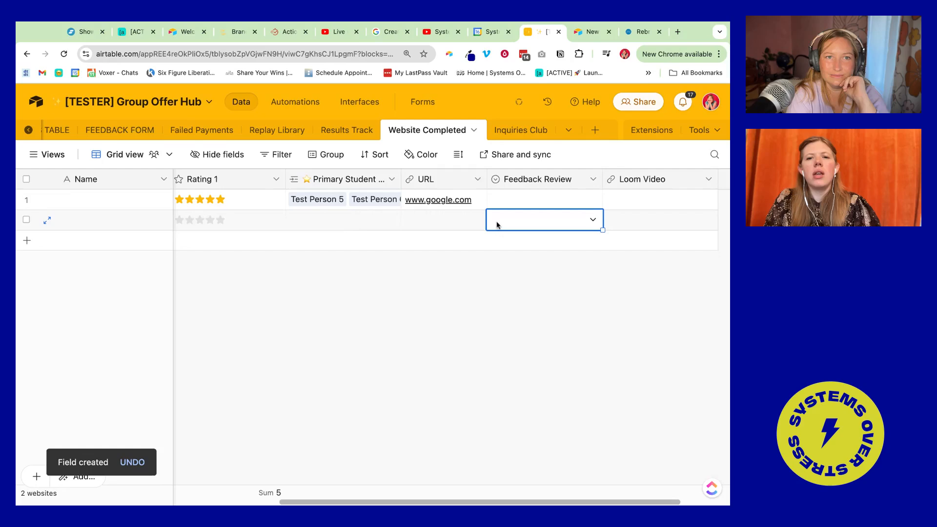
pyautogui.click(522, 224)
pyautogui.click(522, 317)
pyautogui.click(528, 205)
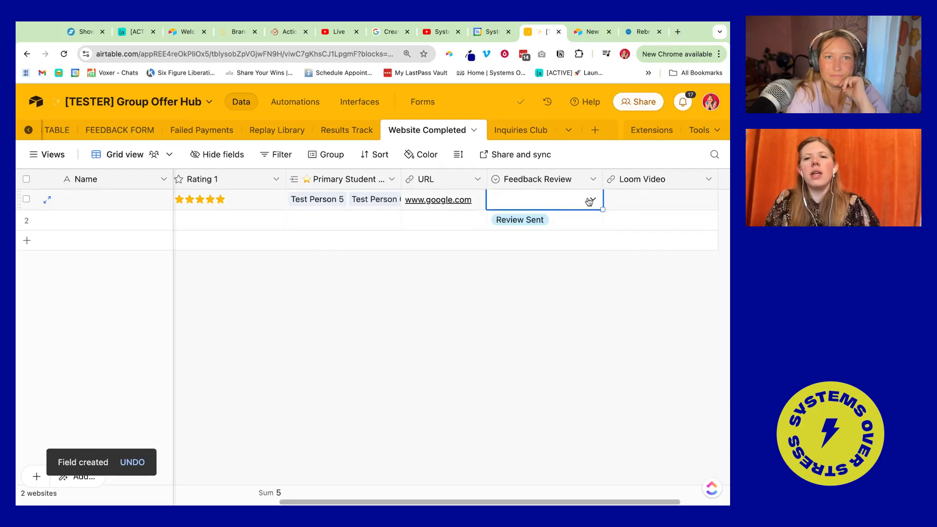
pyautogui.press('space')
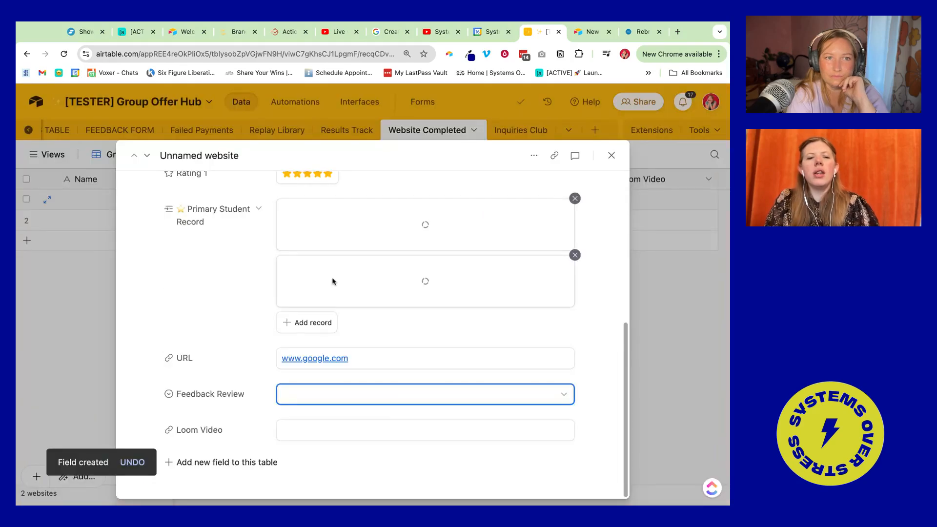
pyautogui.click(298, 402)
pyautogui.click(201, 384)
pyautogui.click(290, 426)
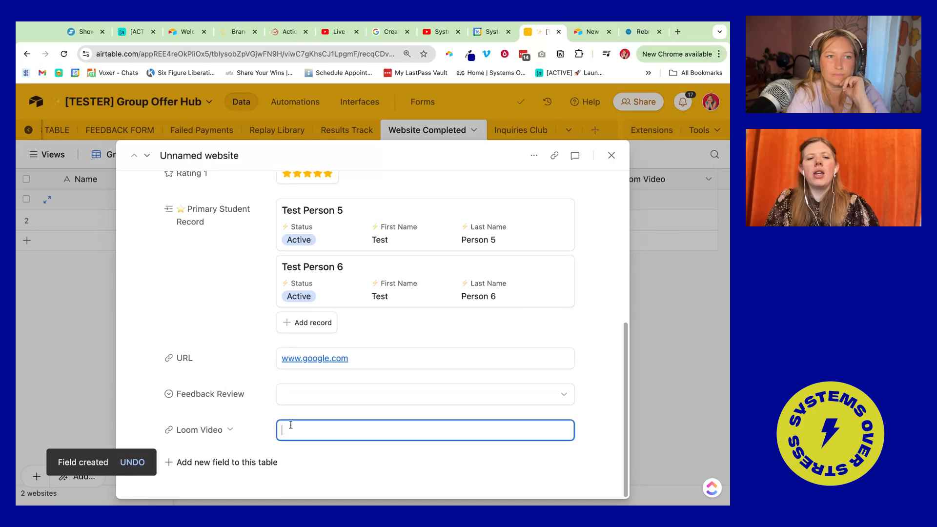
pyautogui.write('www.lom')
pyautogui.write('m.com')
pyautogui.press('Tab')
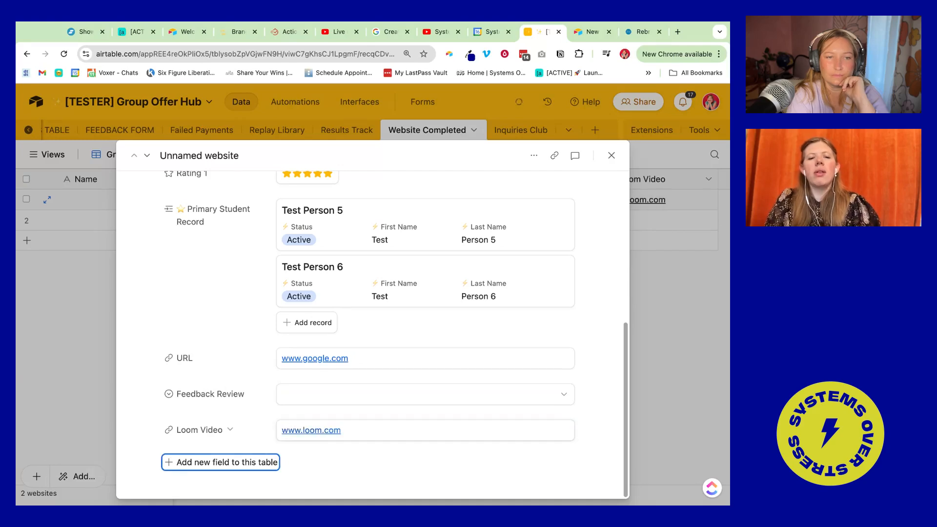
# - Set the first record's Feedback Review to Send Review and close the expanded record
pyautogui.click(291, 395)
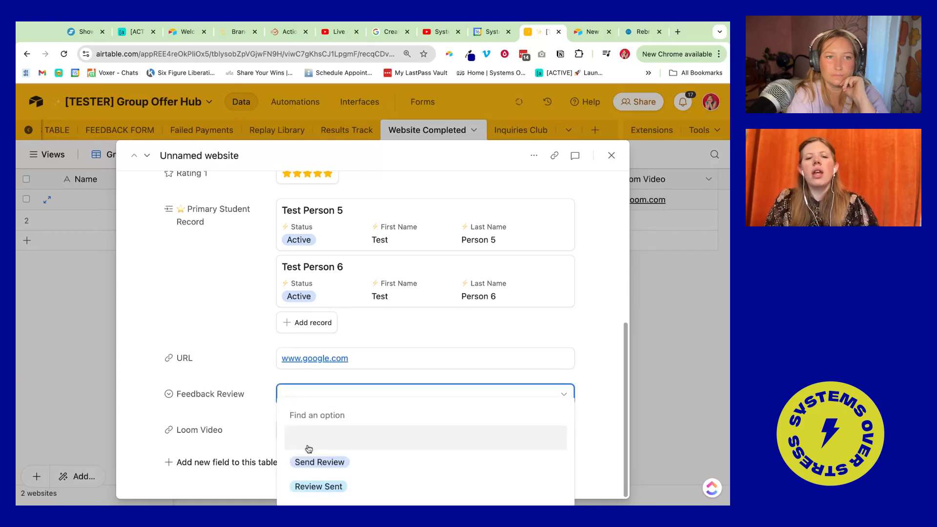
pyautogui.click(307, 460)
pyautogui.click(611, 155)
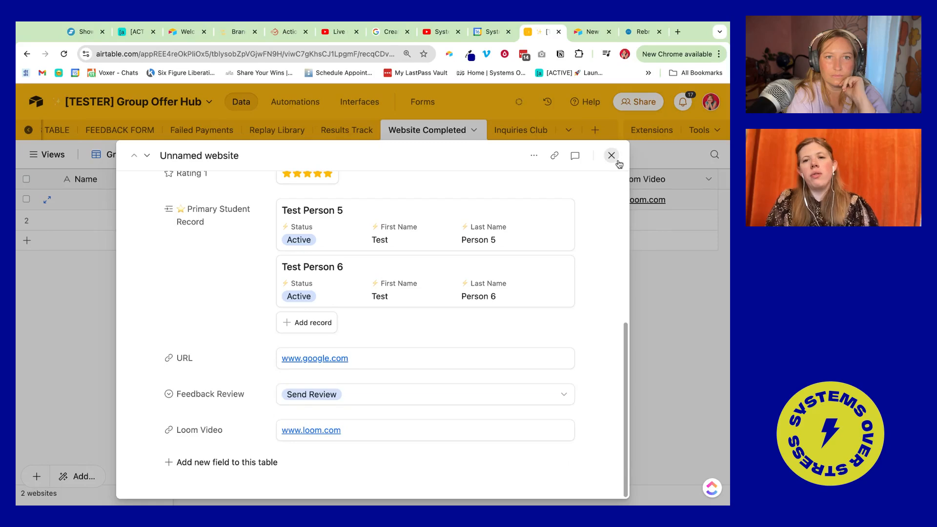
# - Open the base's automations and change the table of Automation 28's trigger to Website Completed
pyautogui.click(294, 102)
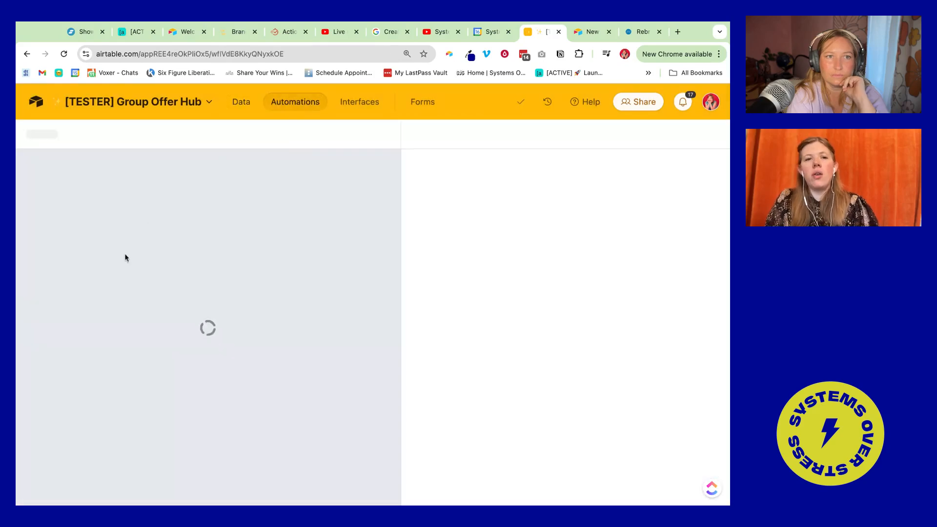
pyautogui.click(234, 223)
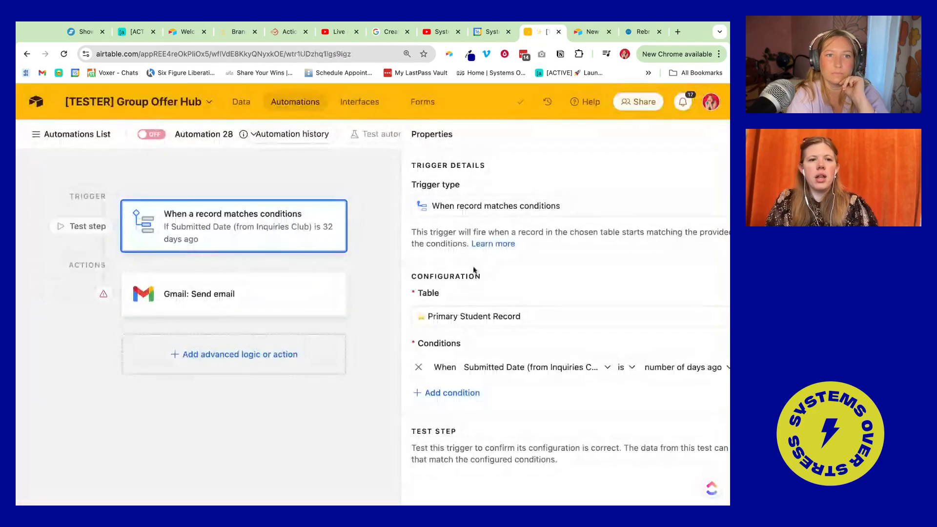
pyautogui.click(534, 367)
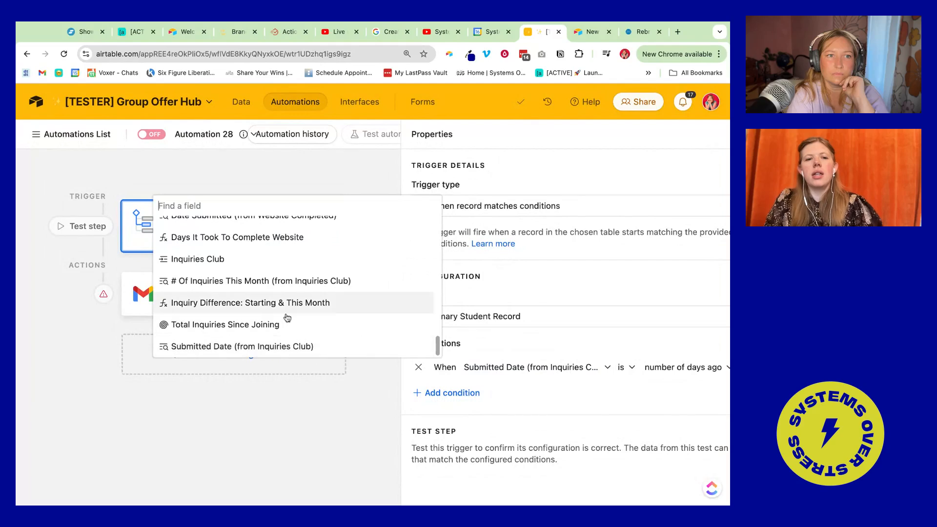
pyautogui.click(462, 315)
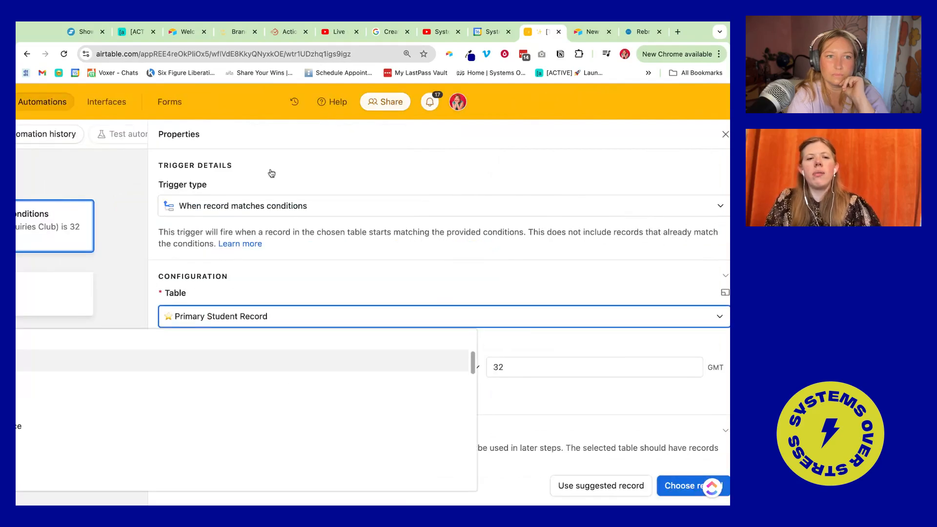
pyautogui.press('super+minus')
pyautogui.press('super+minus')
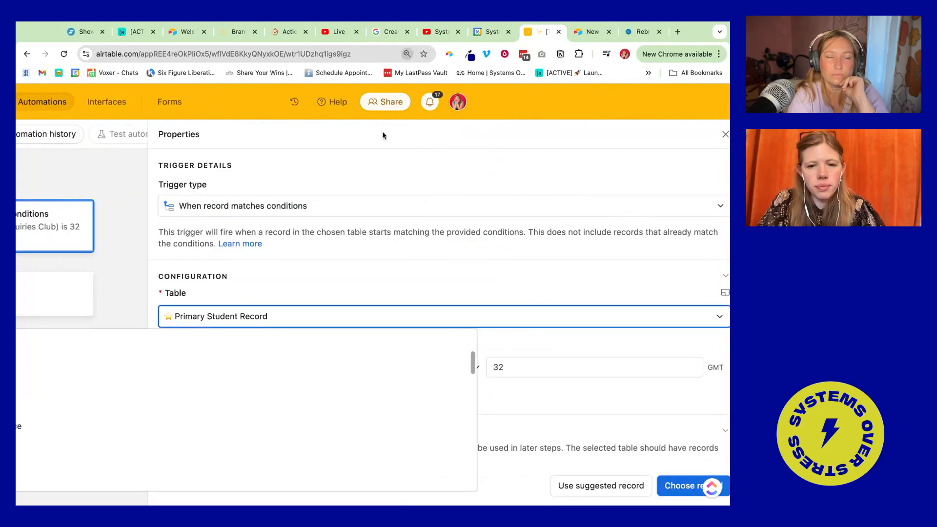
pyautogui.scroll(-5, 316, 361)
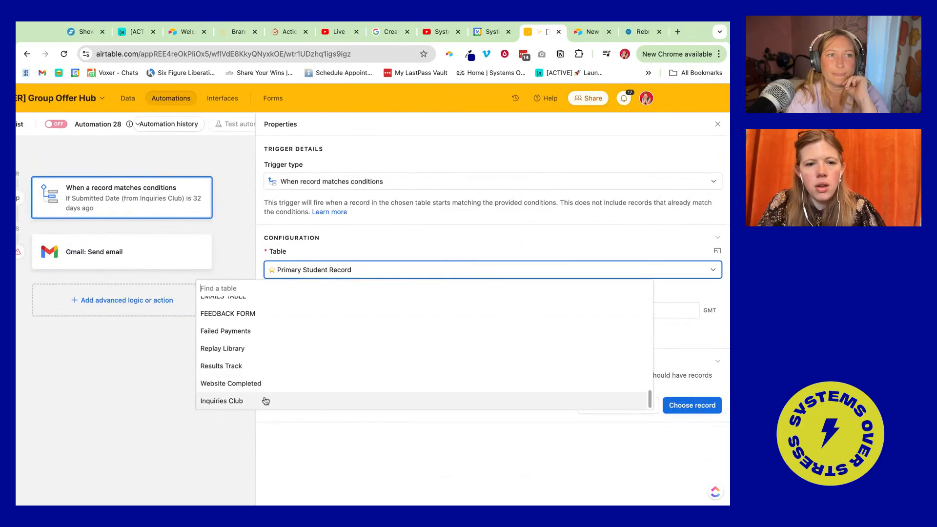
pyautogui.click(260, 382)
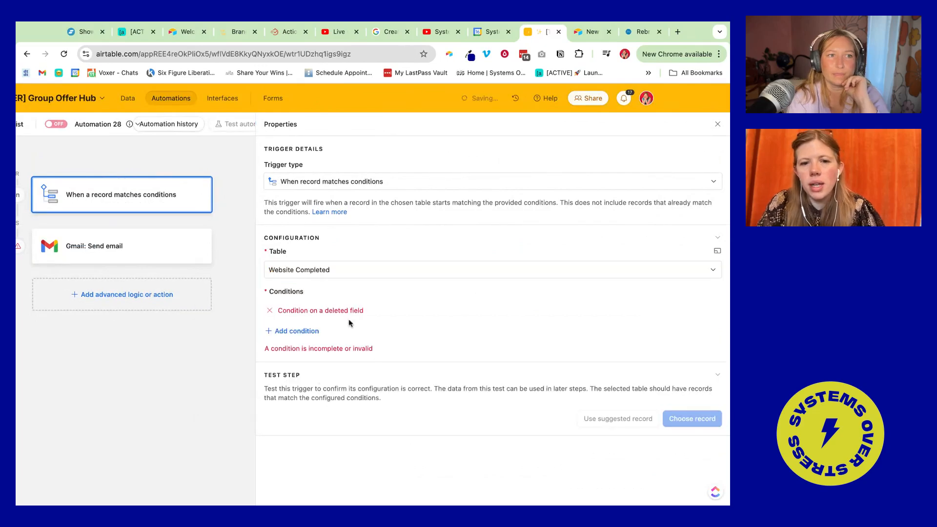
# - Replace the trigger's invalid condition with one requiring Feedback Review to be Send Review
pyautogui.click(269, 310)
pyautogui.click(304, 310)
pyautogui.click(315, 310)
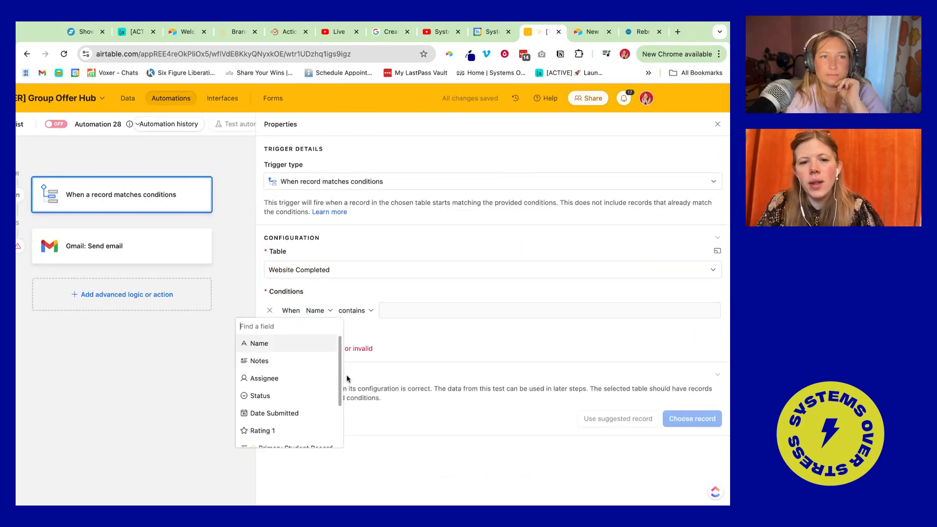
pyautogui.scroll(-3, 312, 401)
pyautogui.click(300, 425)
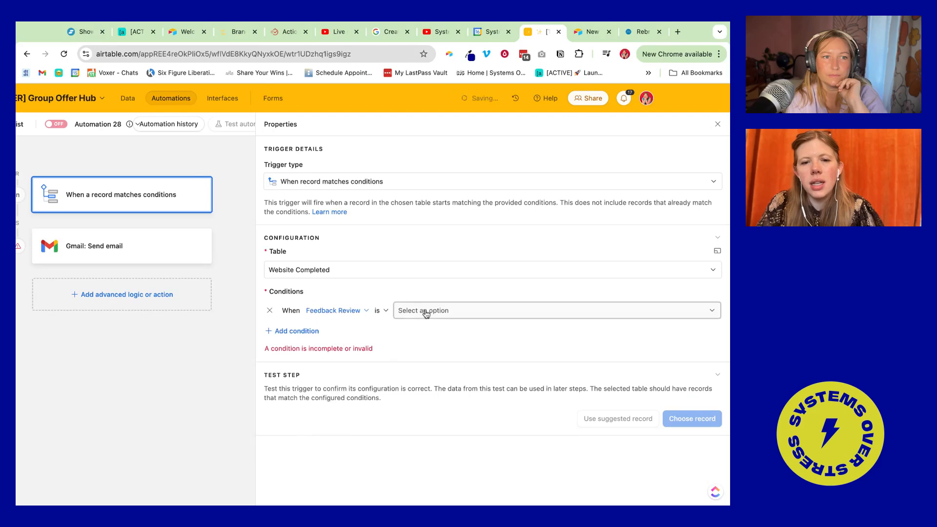
pyautogui.click(426, 313)
pyautogui.click(392, 355)
# - Enter "Your Feedback REview is inside!" as the subject of the Gmail send email action
pyautogui.click(106, 247)
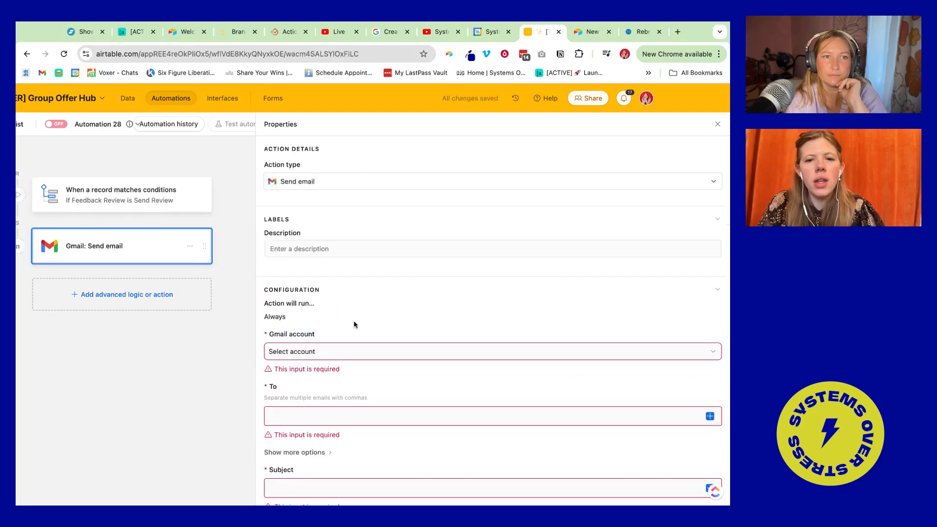
pyautogui.scroll(-5, 354, 324)
pyautogui.click(330, 352)
pyautogui.write('Your Feedback REview is inside!')
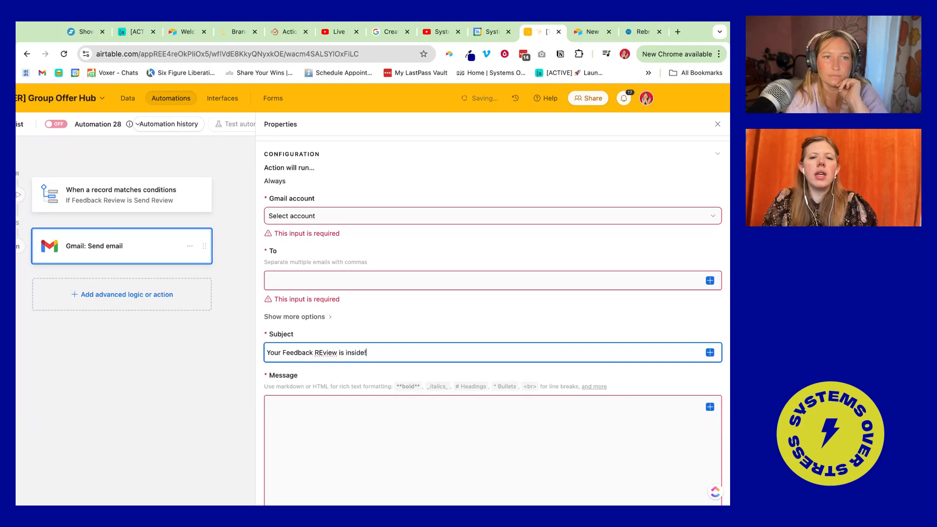
# - Write "Hi" in the email message and insert the trigger record's Loom Video value two lines below it
pyautogui.click(349, 418)
pyautogui.write('Hi')
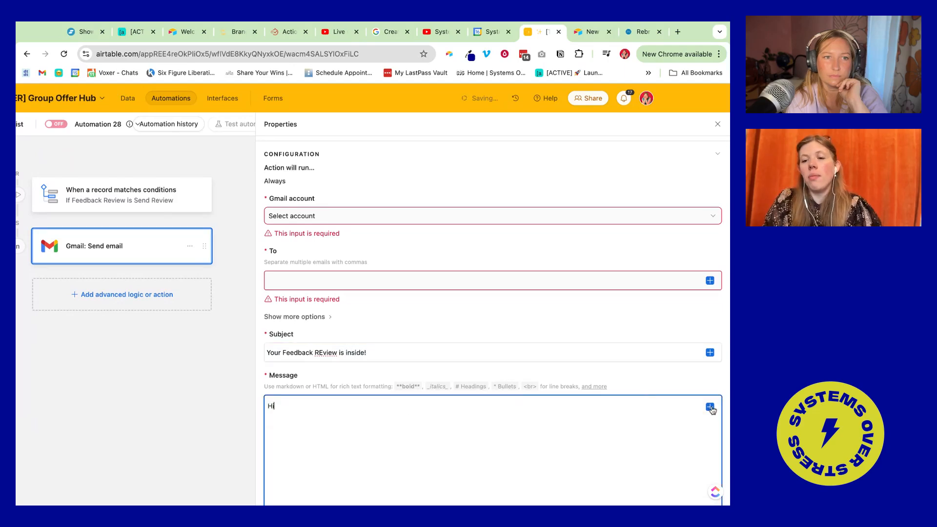
pyautogui.click(710, 407)
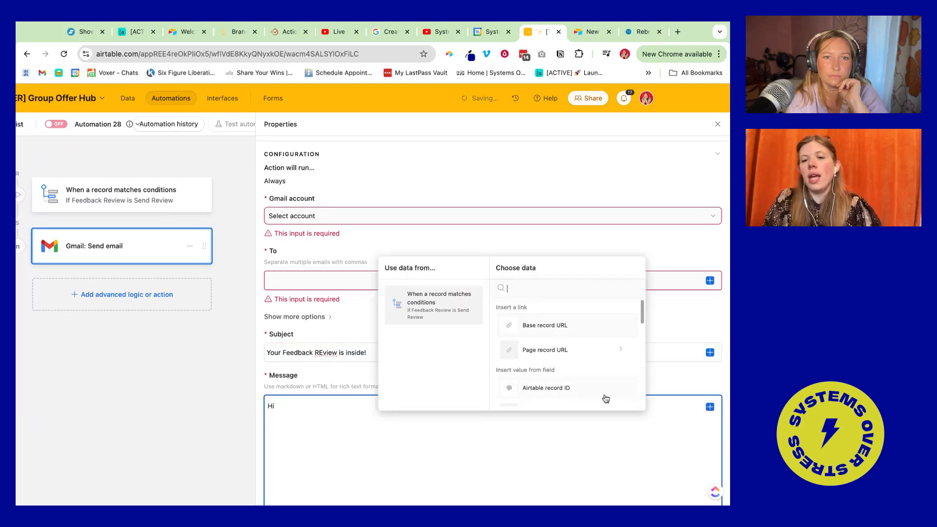
pyautogui.write('loom')
pyautogui.click(532, 327)
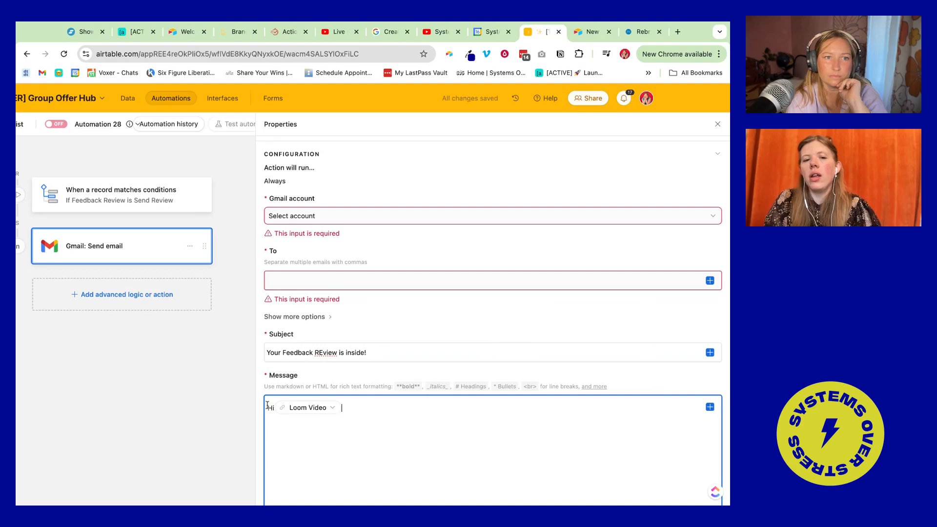
pyautogui.press('Return')
pyautogui.press('Return')
# - Add an Update record action after the Gmail email and set its table to Website Completed
pyautogui.click(117, 311)
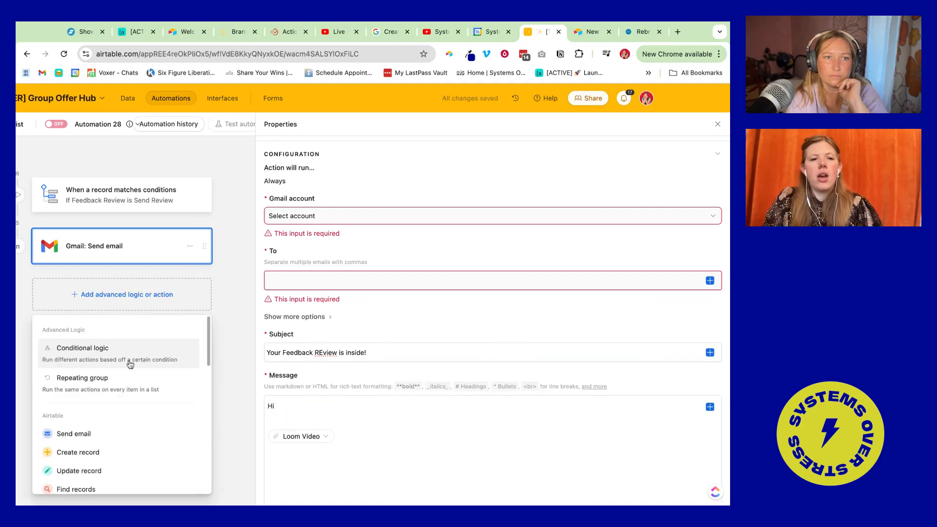
pyautogui.scroll(-1, 112, 420)
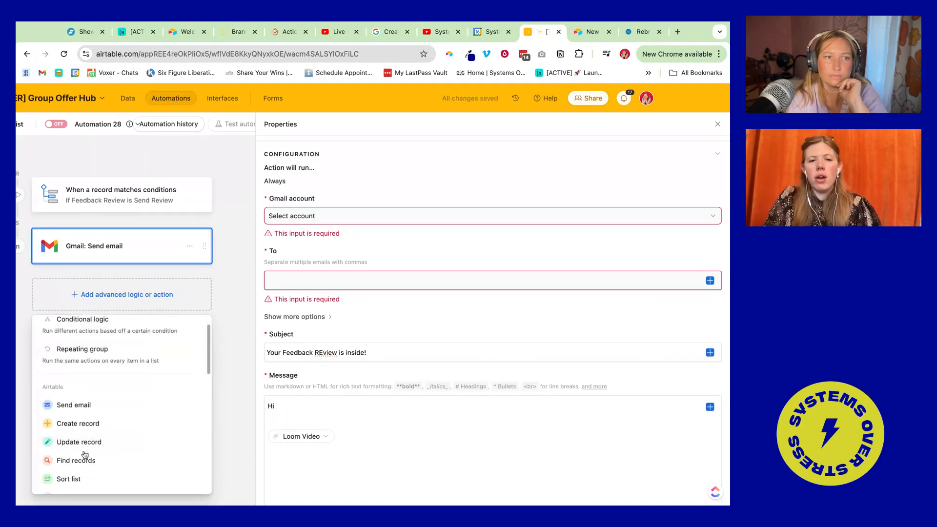
pyautogui.click(105, 440)
pyautogui.click(295, 341)
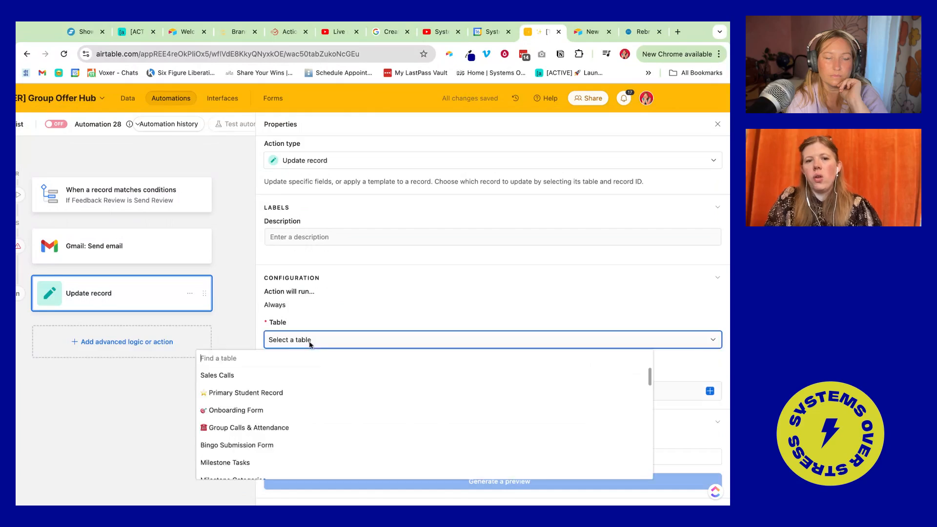
pyautogui.scroll(-5, 291, 423)
pyautogui.click(251, 452)
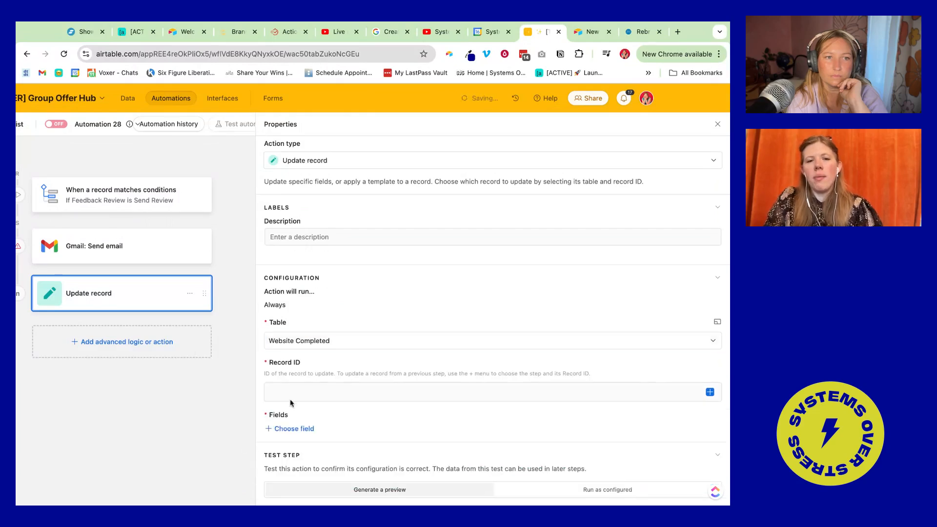
# - Use the trigger's Airtable record ID as the record to update and set its Feedback Review field to Review Sent
pyautogui.click(709, 393)
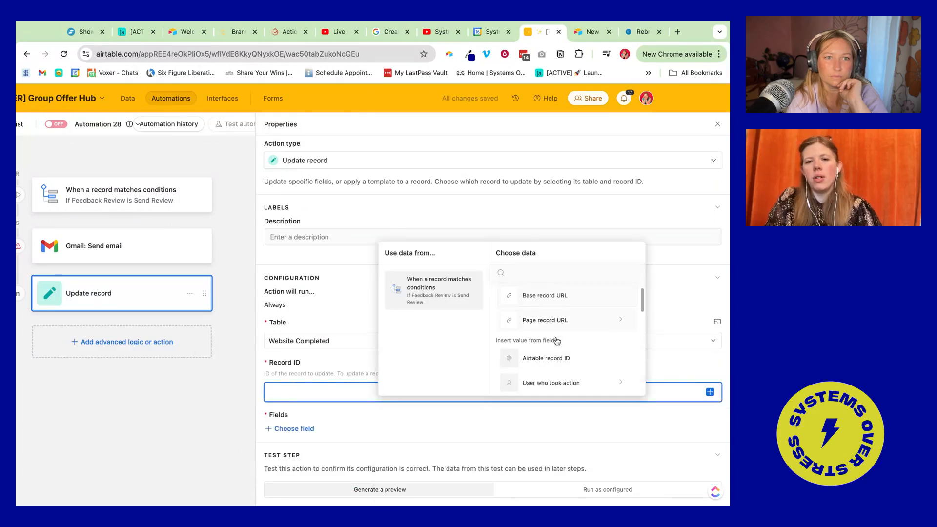
pyautogui.click(548, 355)
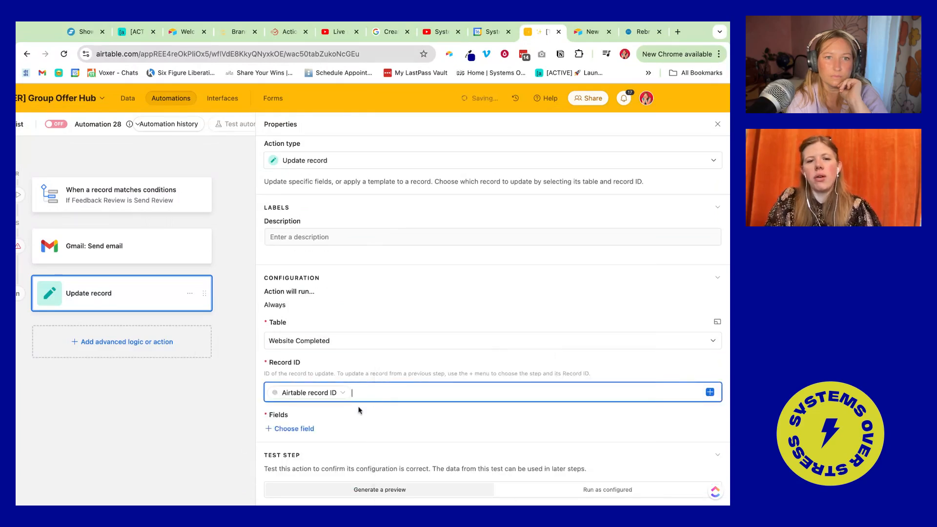
pyautogui.click(294, 429)
pyautogui.scroll(-3, 303, 405)
pyautogui.click(273, 398)
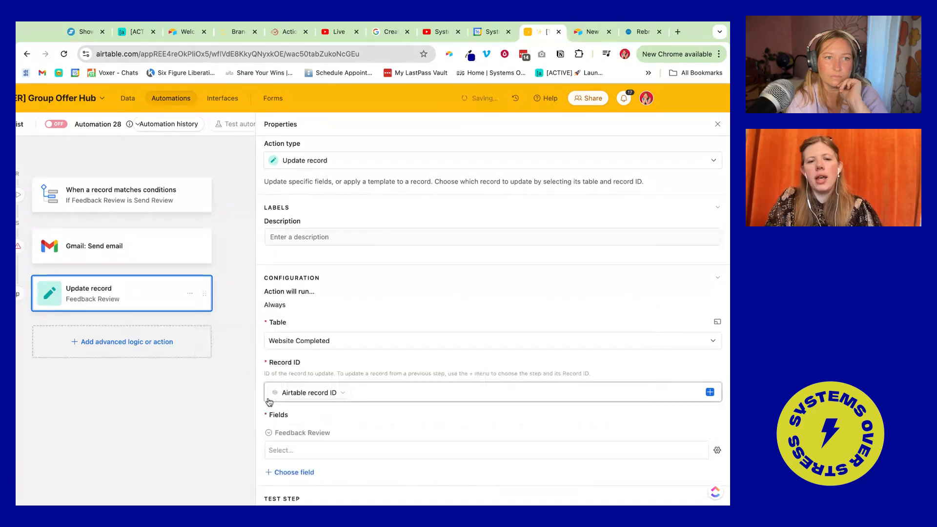
pyautogui.click(324, 450)
pyautogui.click(290, 495)
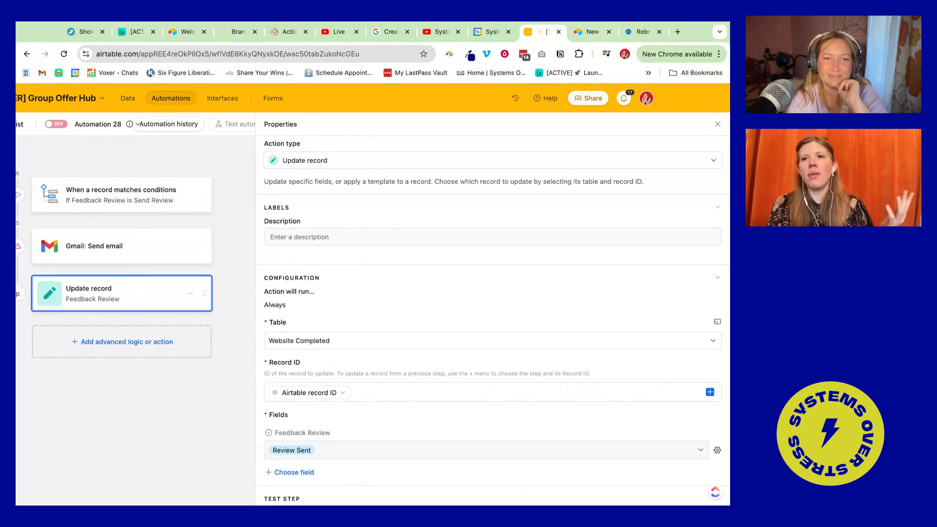
# - Return to the Website Completed table and filter its grid view to records whose Feedback Review is none of Review Sent
pyautogui.press('super+Tab')
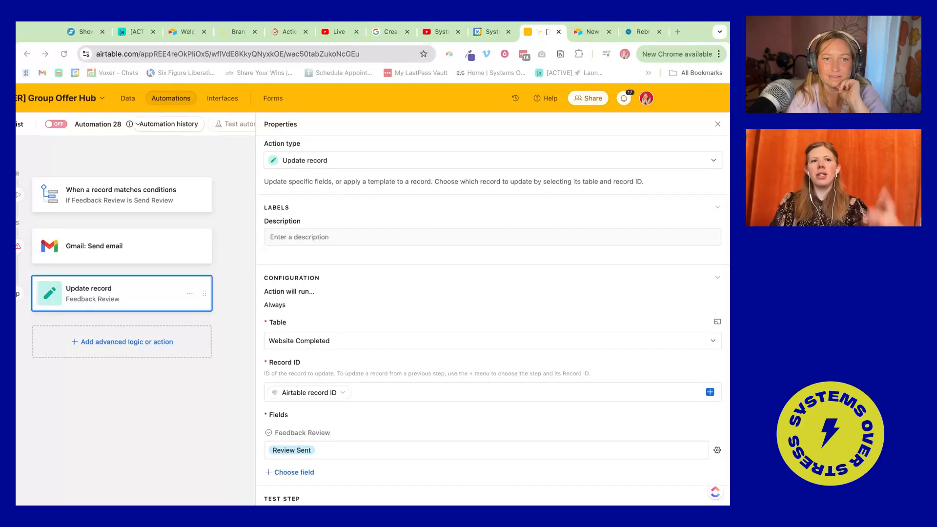
pyautogui.click(129, 97)
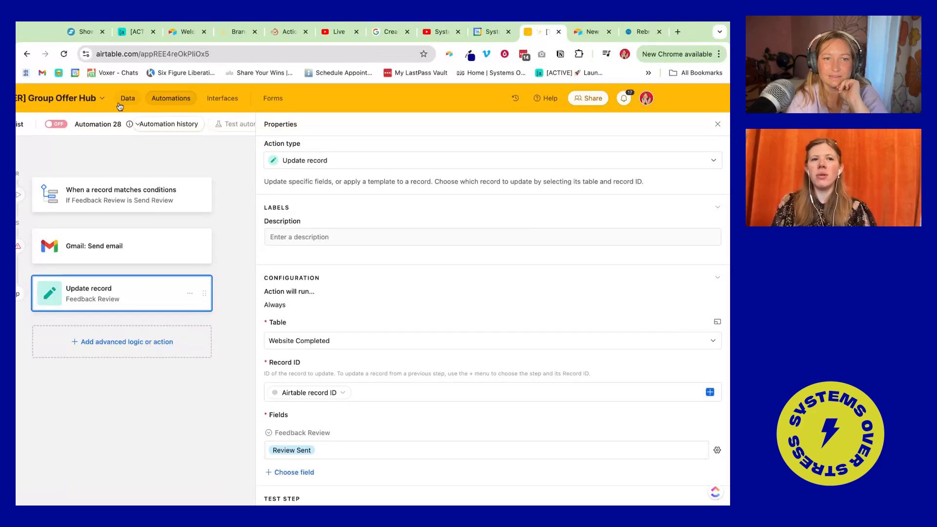
pyautogui.click(225, 140)
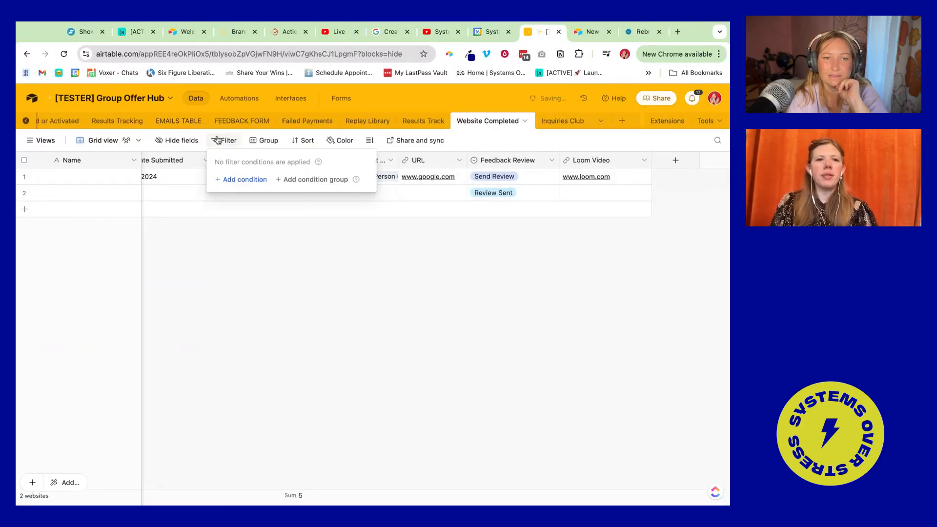
pyautogui.click(239, 181)
pyautogui.click(268, 180)
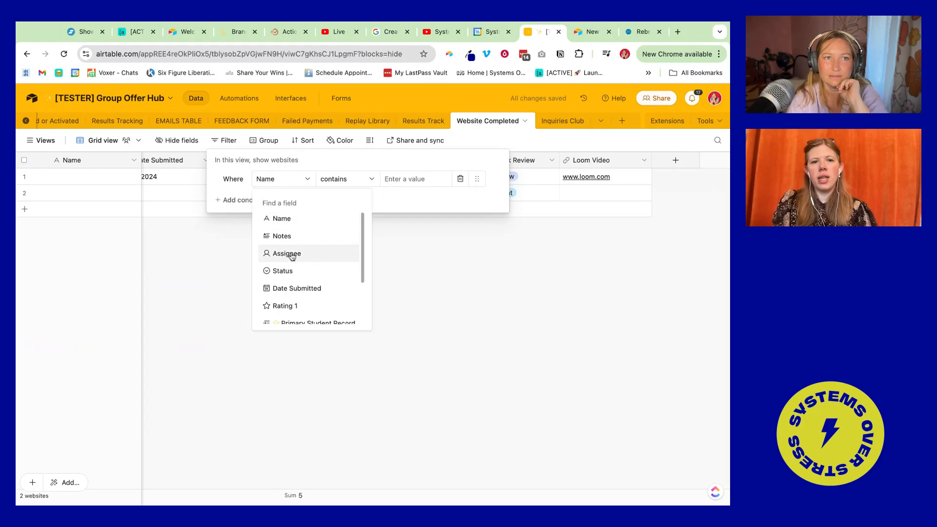
pyautogui.scroll(-3, 295, 288)
pyautogui.click(292, 299)
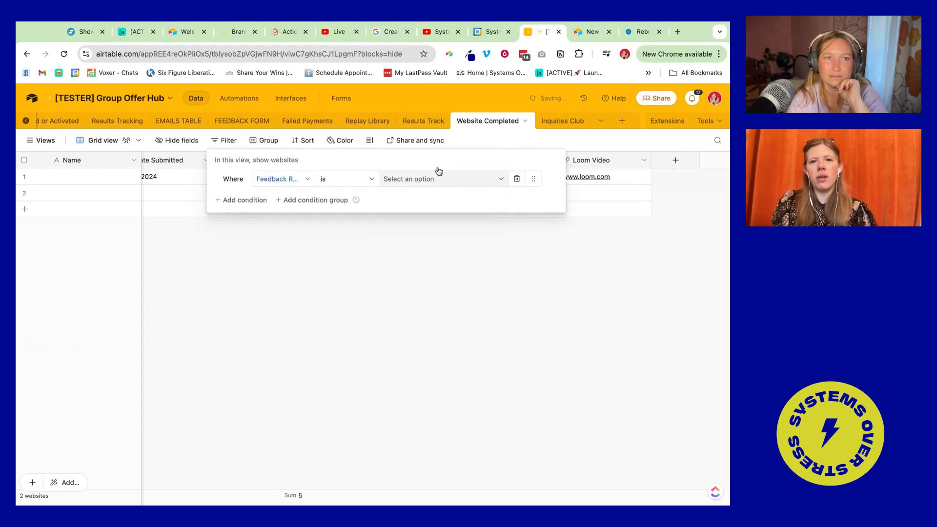
pyautogui.click(353, 180)
pyautogui.click(361, 272)
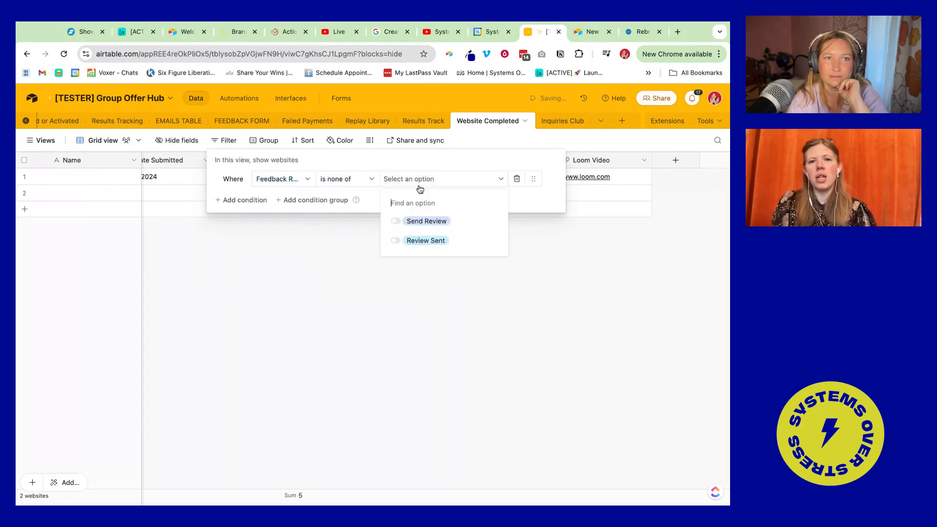
pyautogui.click(426, 239)
pyautogui.click(544, 190)
pyautogui.click(558, 215)
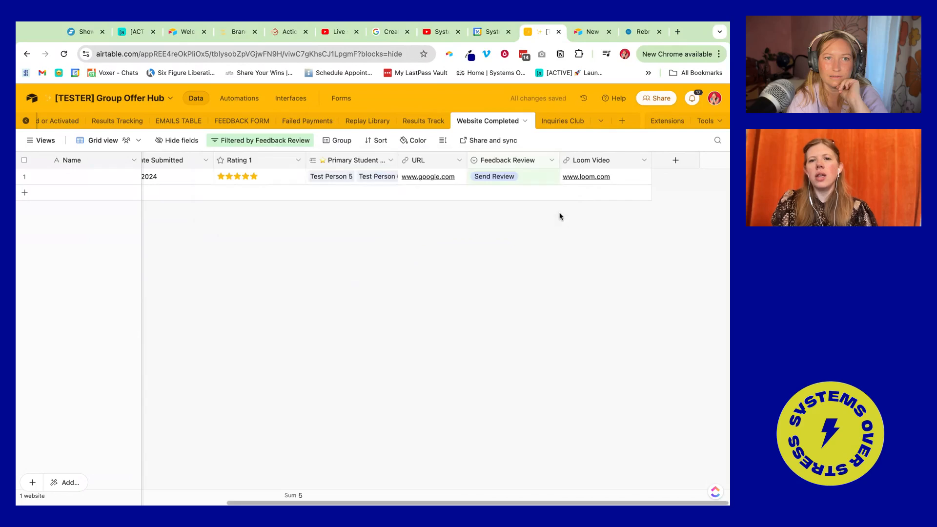
# - Change the Feedback Review of the record with the Loom video from Send Review to Review Sent
pyautogui.click(507, 181)
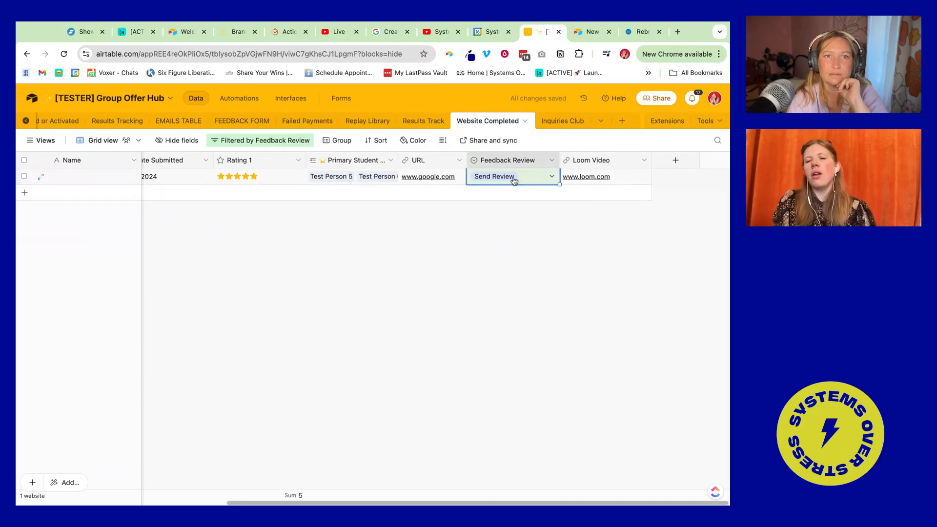
pyautogui.click(514, 181)
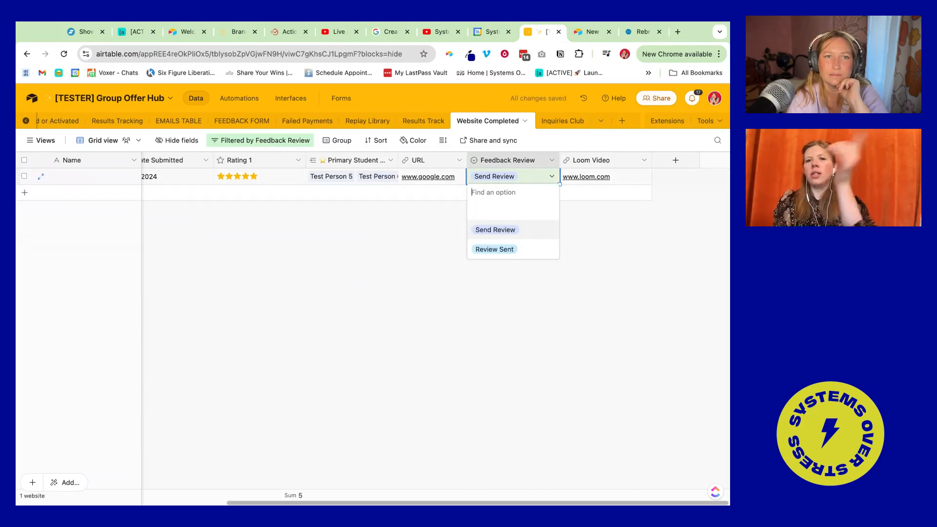
pyautogui.click(494, 249)
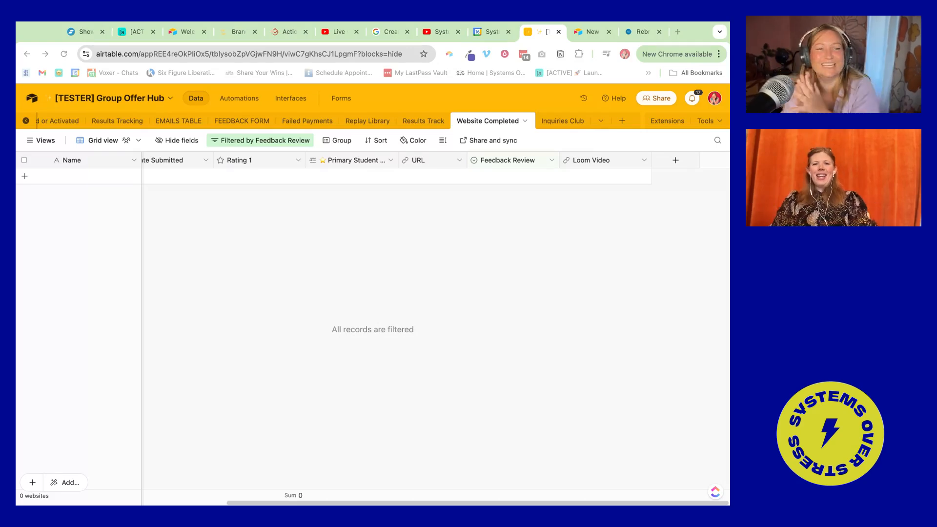
# - Open the Systems Over Stress sales page at systemsoverstress.co/sos-direct
pyautogui.click(152, 55)
pyautogui.write('systemsoverstress.co/so')
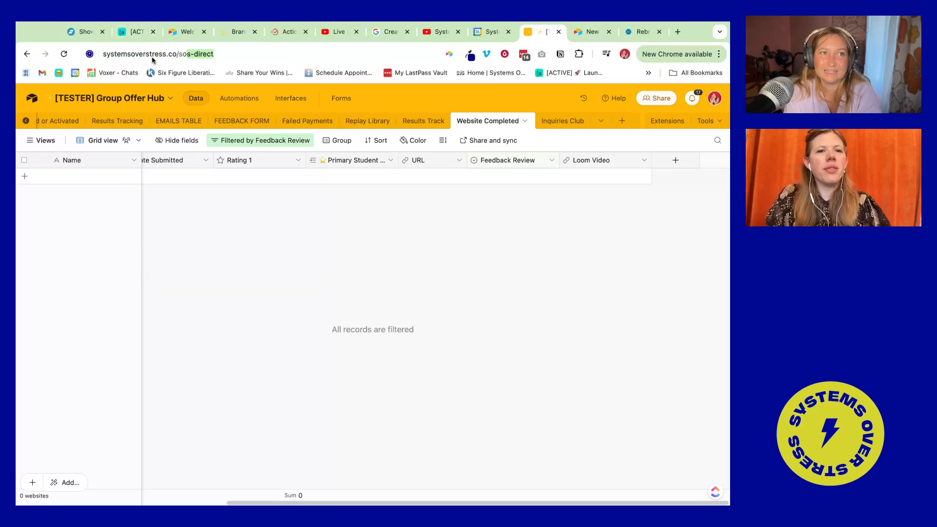
pyautogui.press('Return')
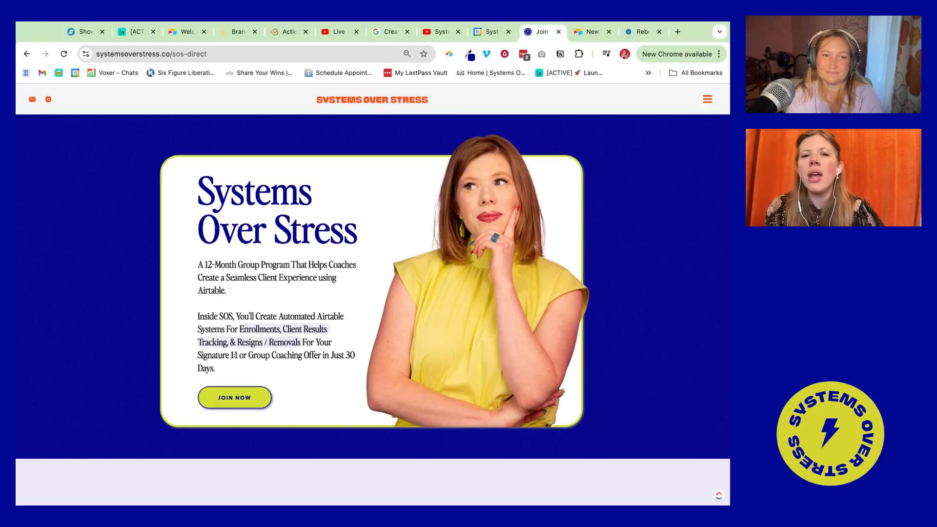
# - Look through the sales page's program benefits, modules, testimonials, Airtable trainings, Client Results Club resources and support section
pyautogui.scroll(-15, 373, 293)
pyautogui.scroll(-7, 373, 293)
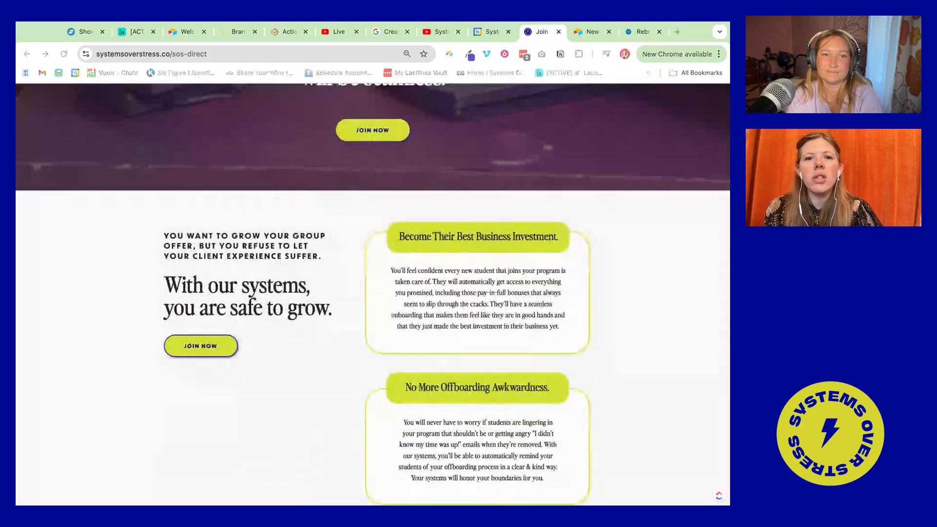
pyautogui.click(184, 250)
pyautogui.scroll(-12, 156, 268)
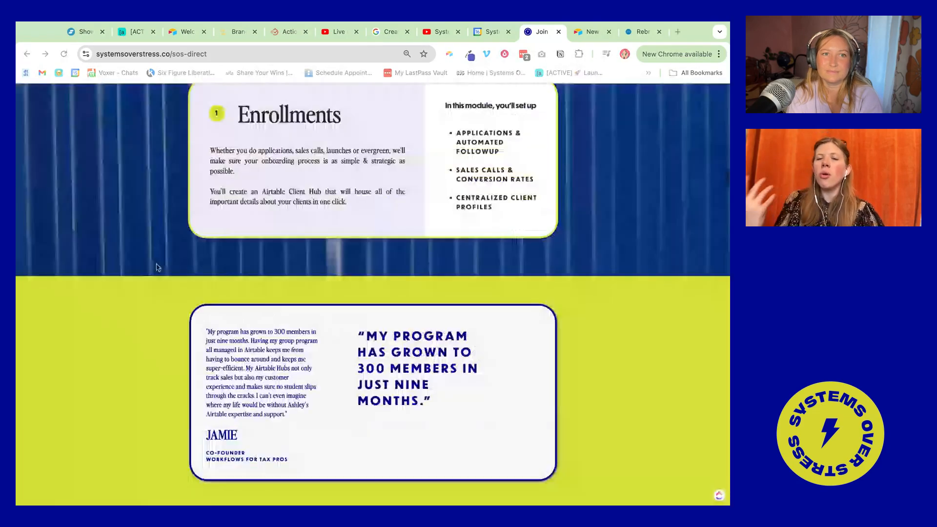
pyautogui.scroll(-7, 156, 268)
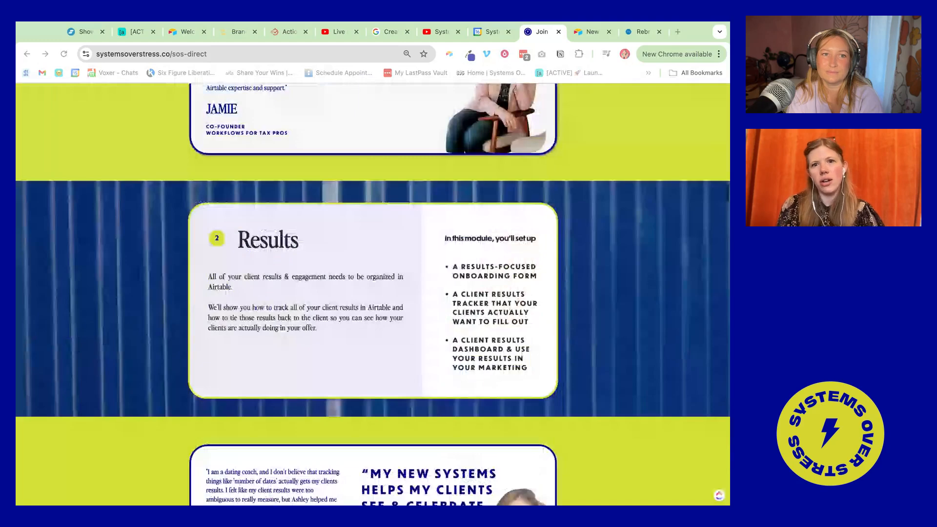
pyautogui.scroll(-10, 372, 295)
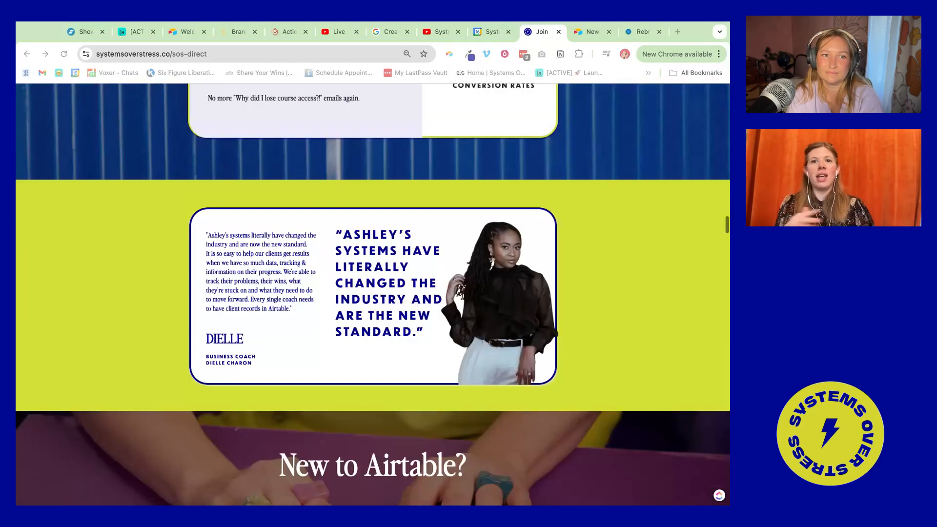
pyautogui.scroll(-3, 373, 294)
pyautogui.scroll(-7, 372, 294)
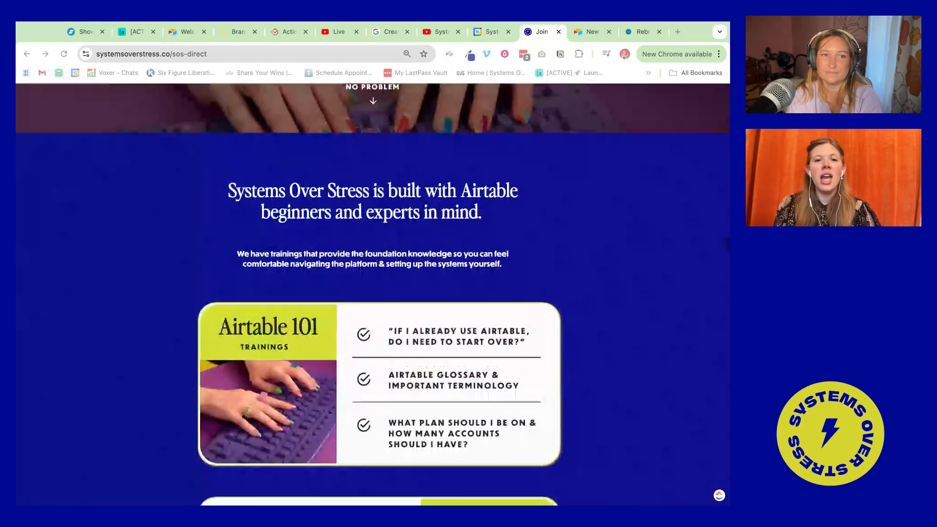
pyautogui.scroll(-12, 373, 294)
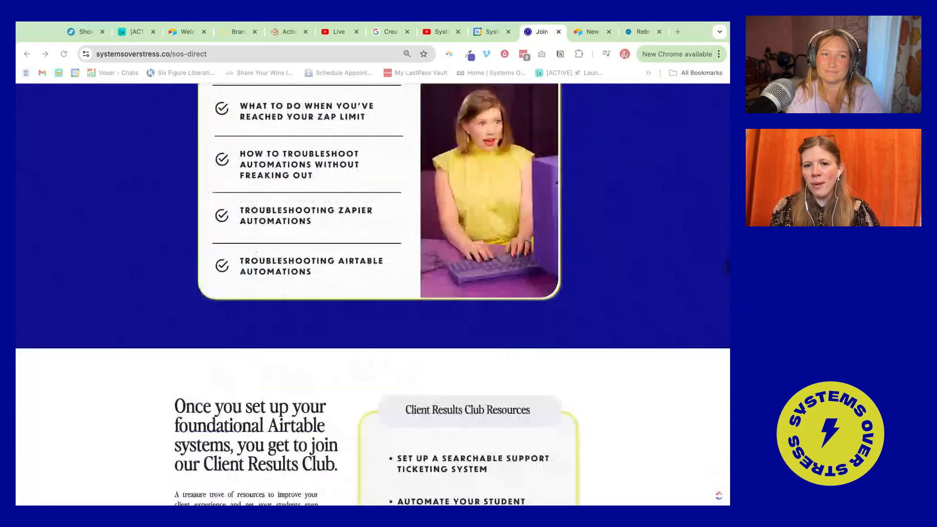
pyautogui.scroll(-2, 373, 294)
pyautogui.scroll(-7, 373, 294)
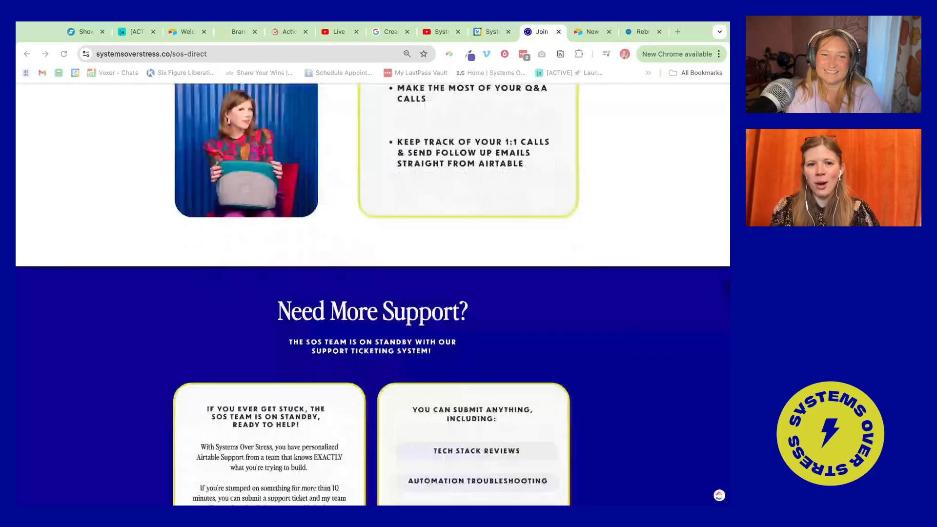
pyautogui.scroll(-1, 373, 294)
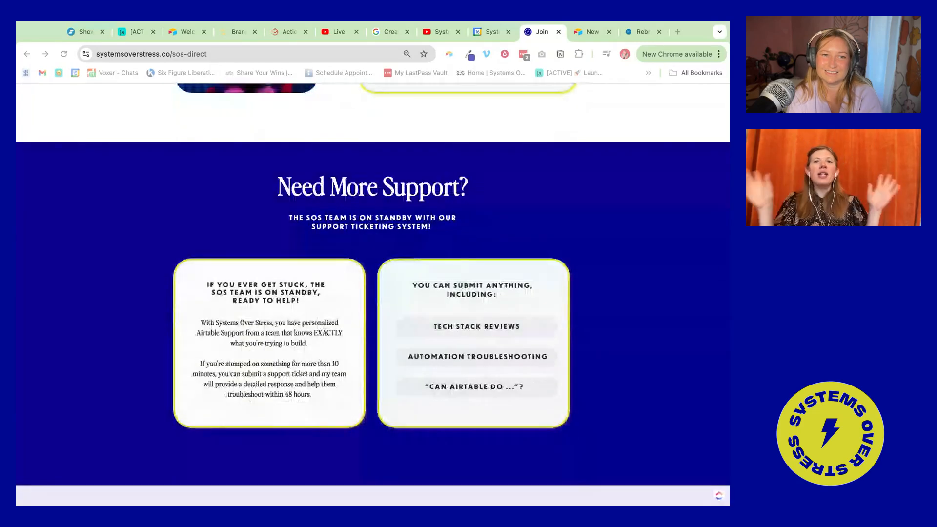